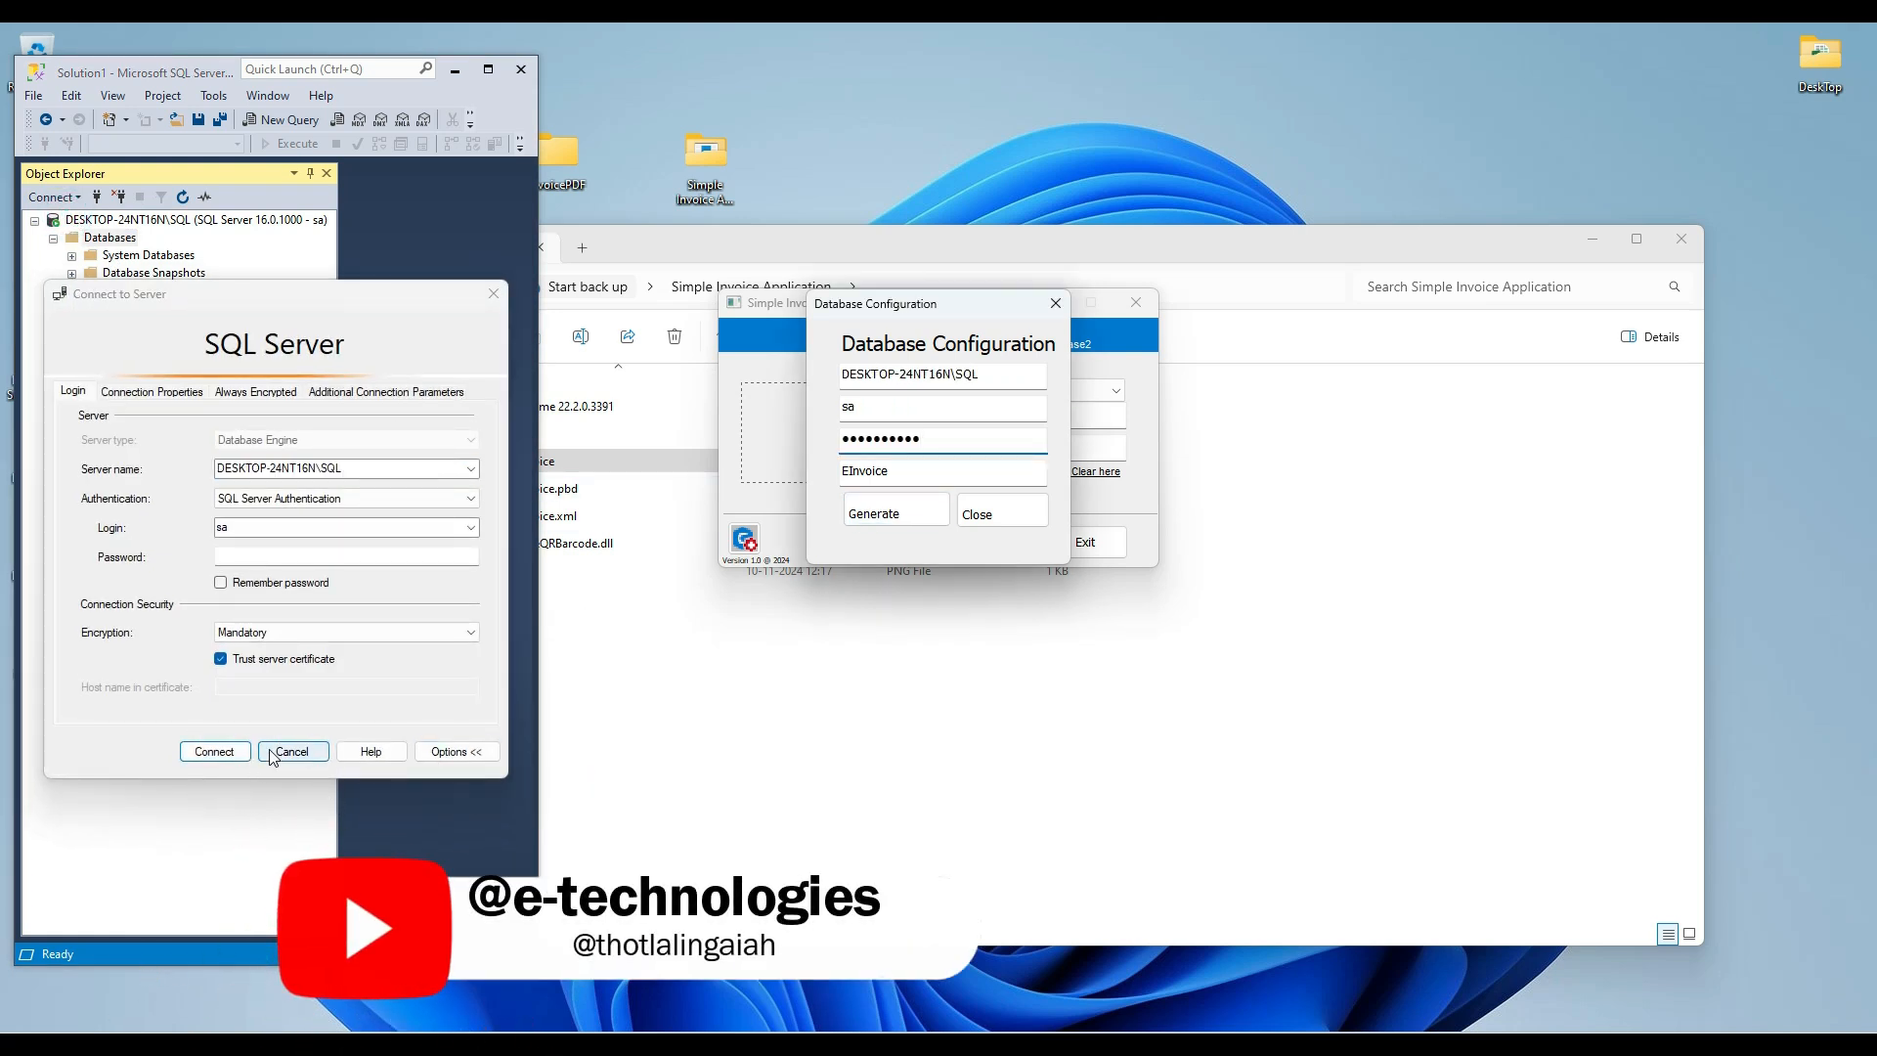
Dismiss the SQL Server connection dialog and generate the EInvoice database from the Database Configuration dialog.
left_click(293, 751)
left_click(873, 518)
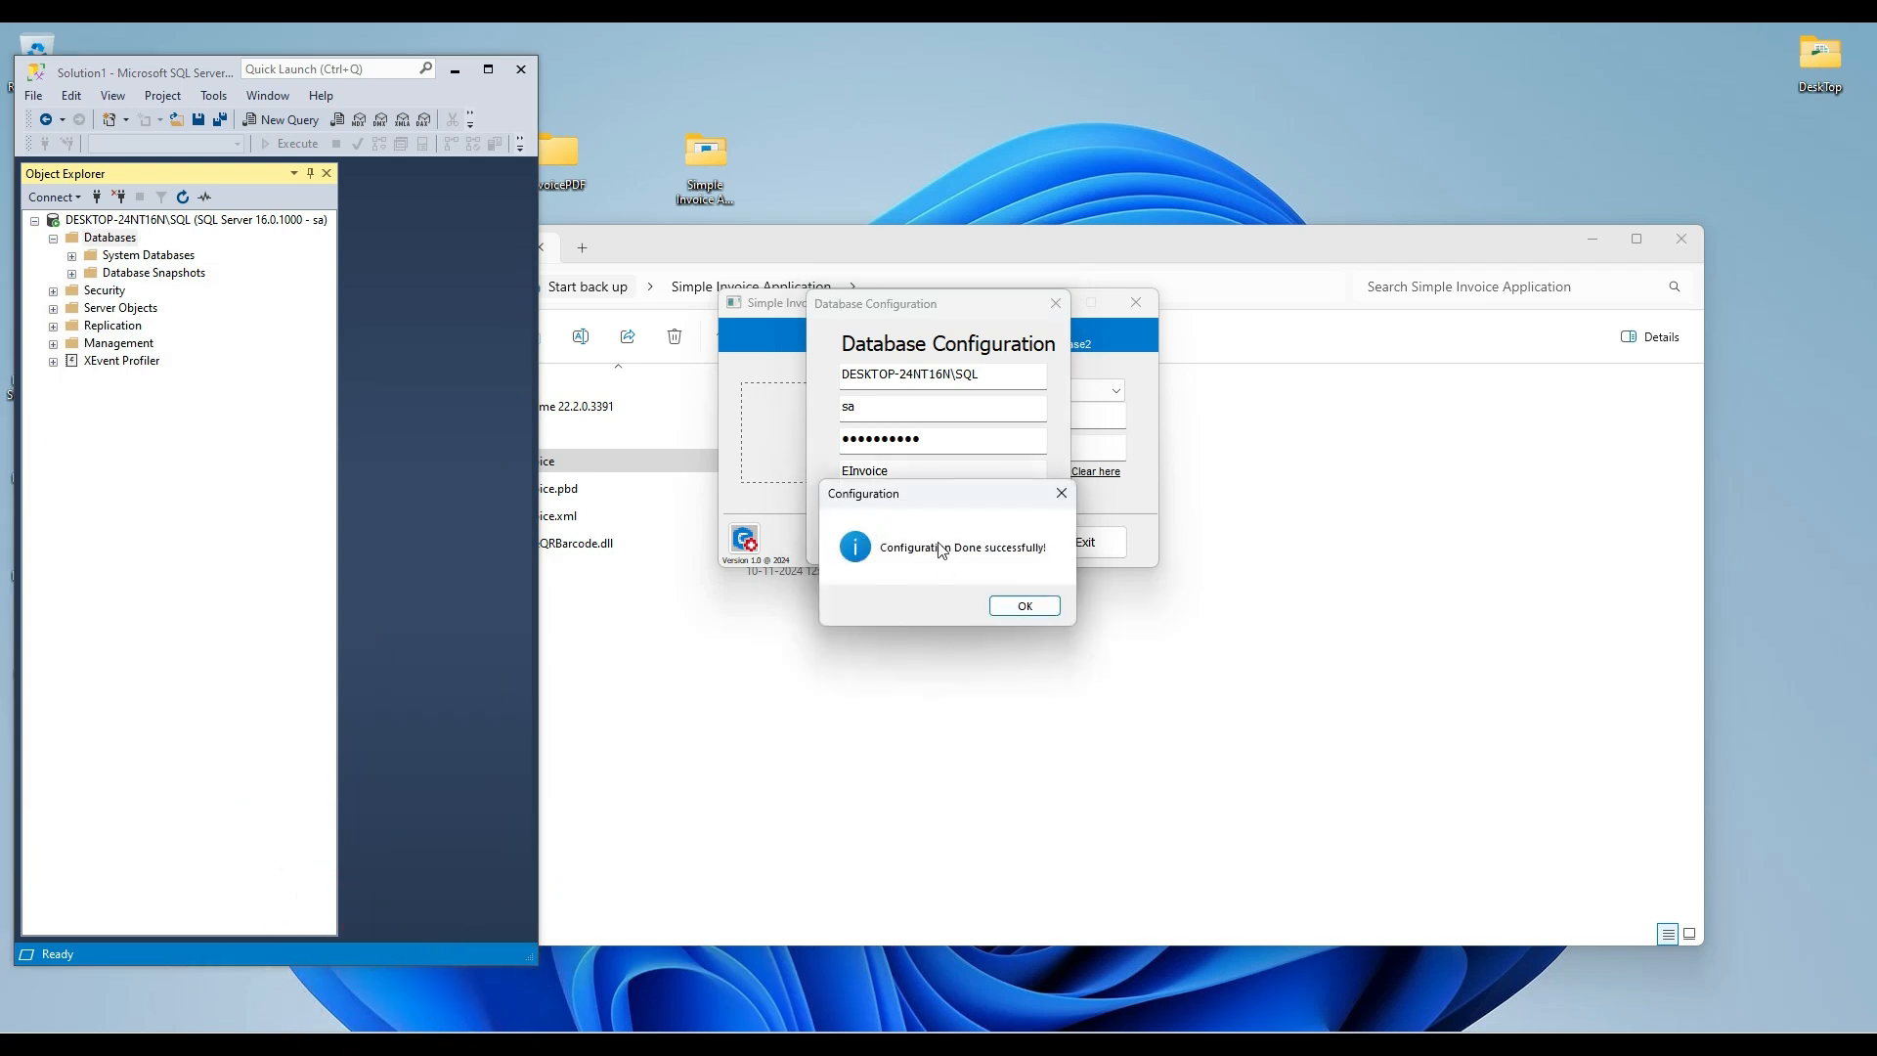
left_click(1019, 606)
Refresh the server's Databases node to check for the EInvoice database, and minimize SQL Server Management Studio.
right_click(105, 246)
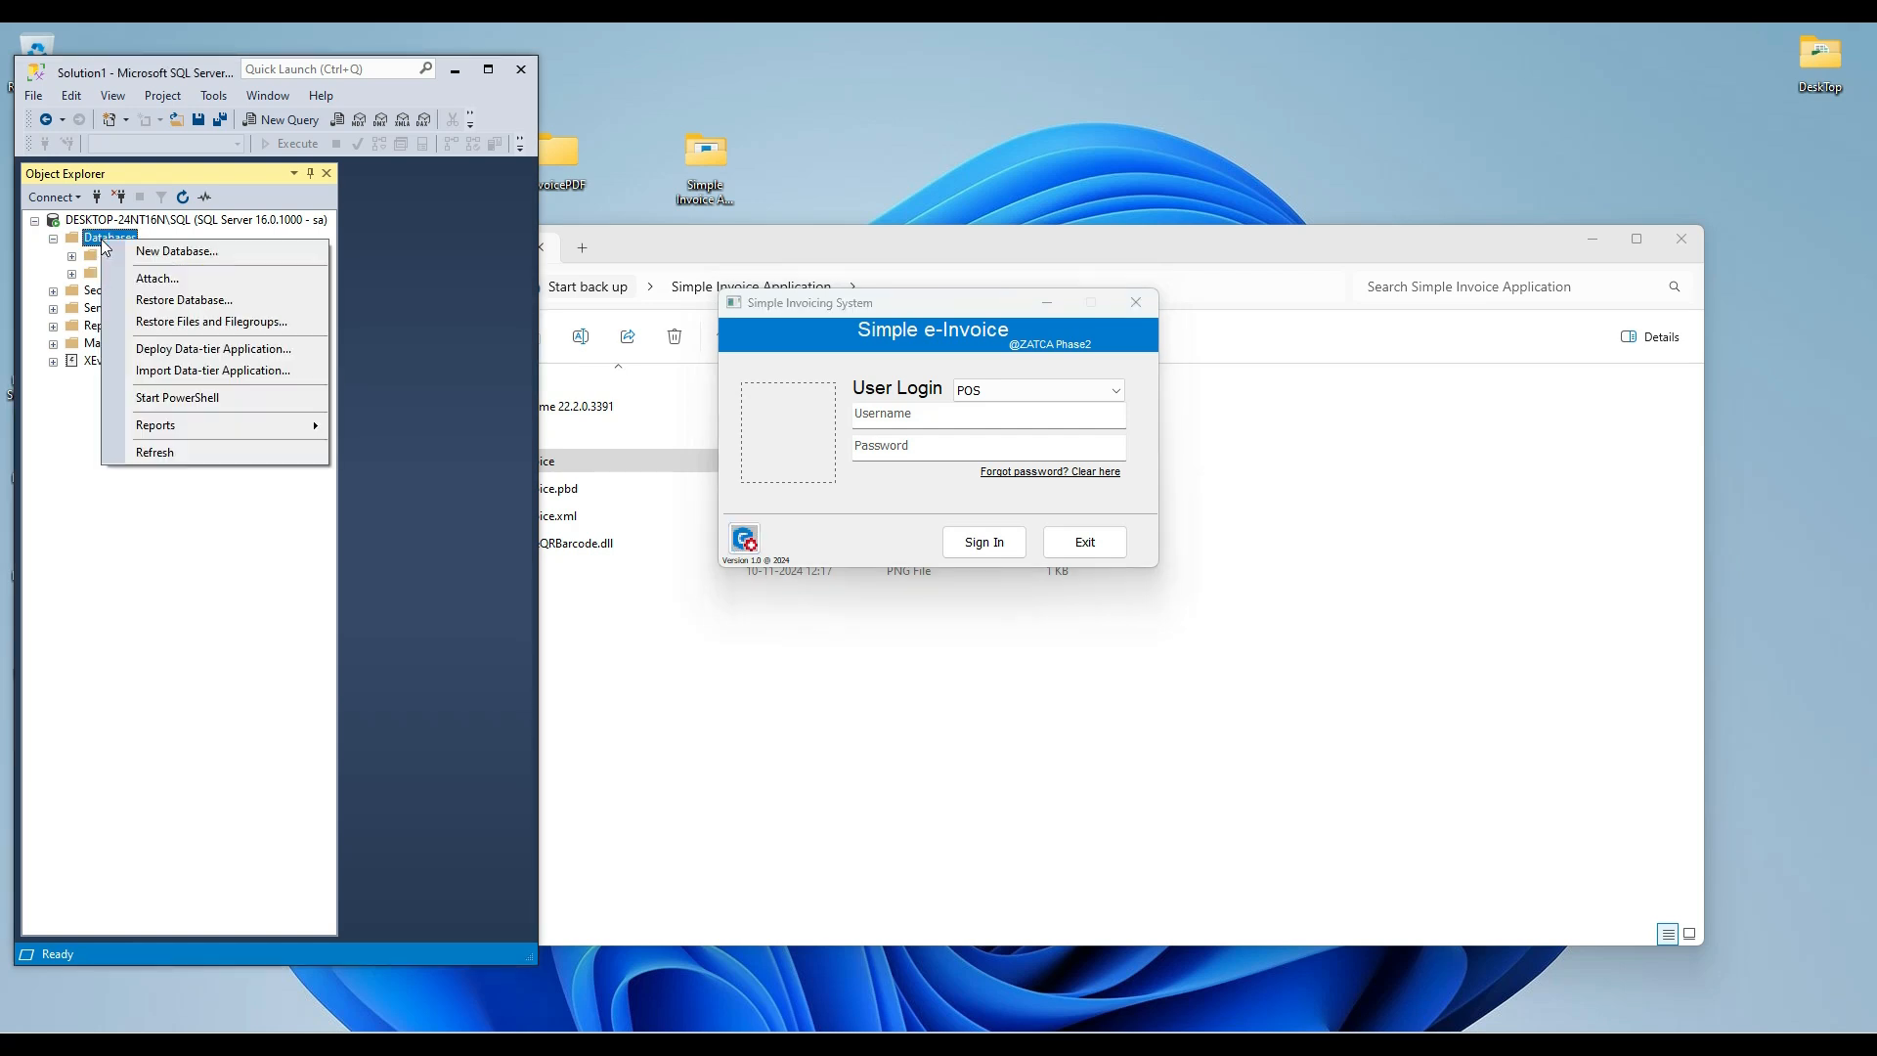
left_click(151, 453)
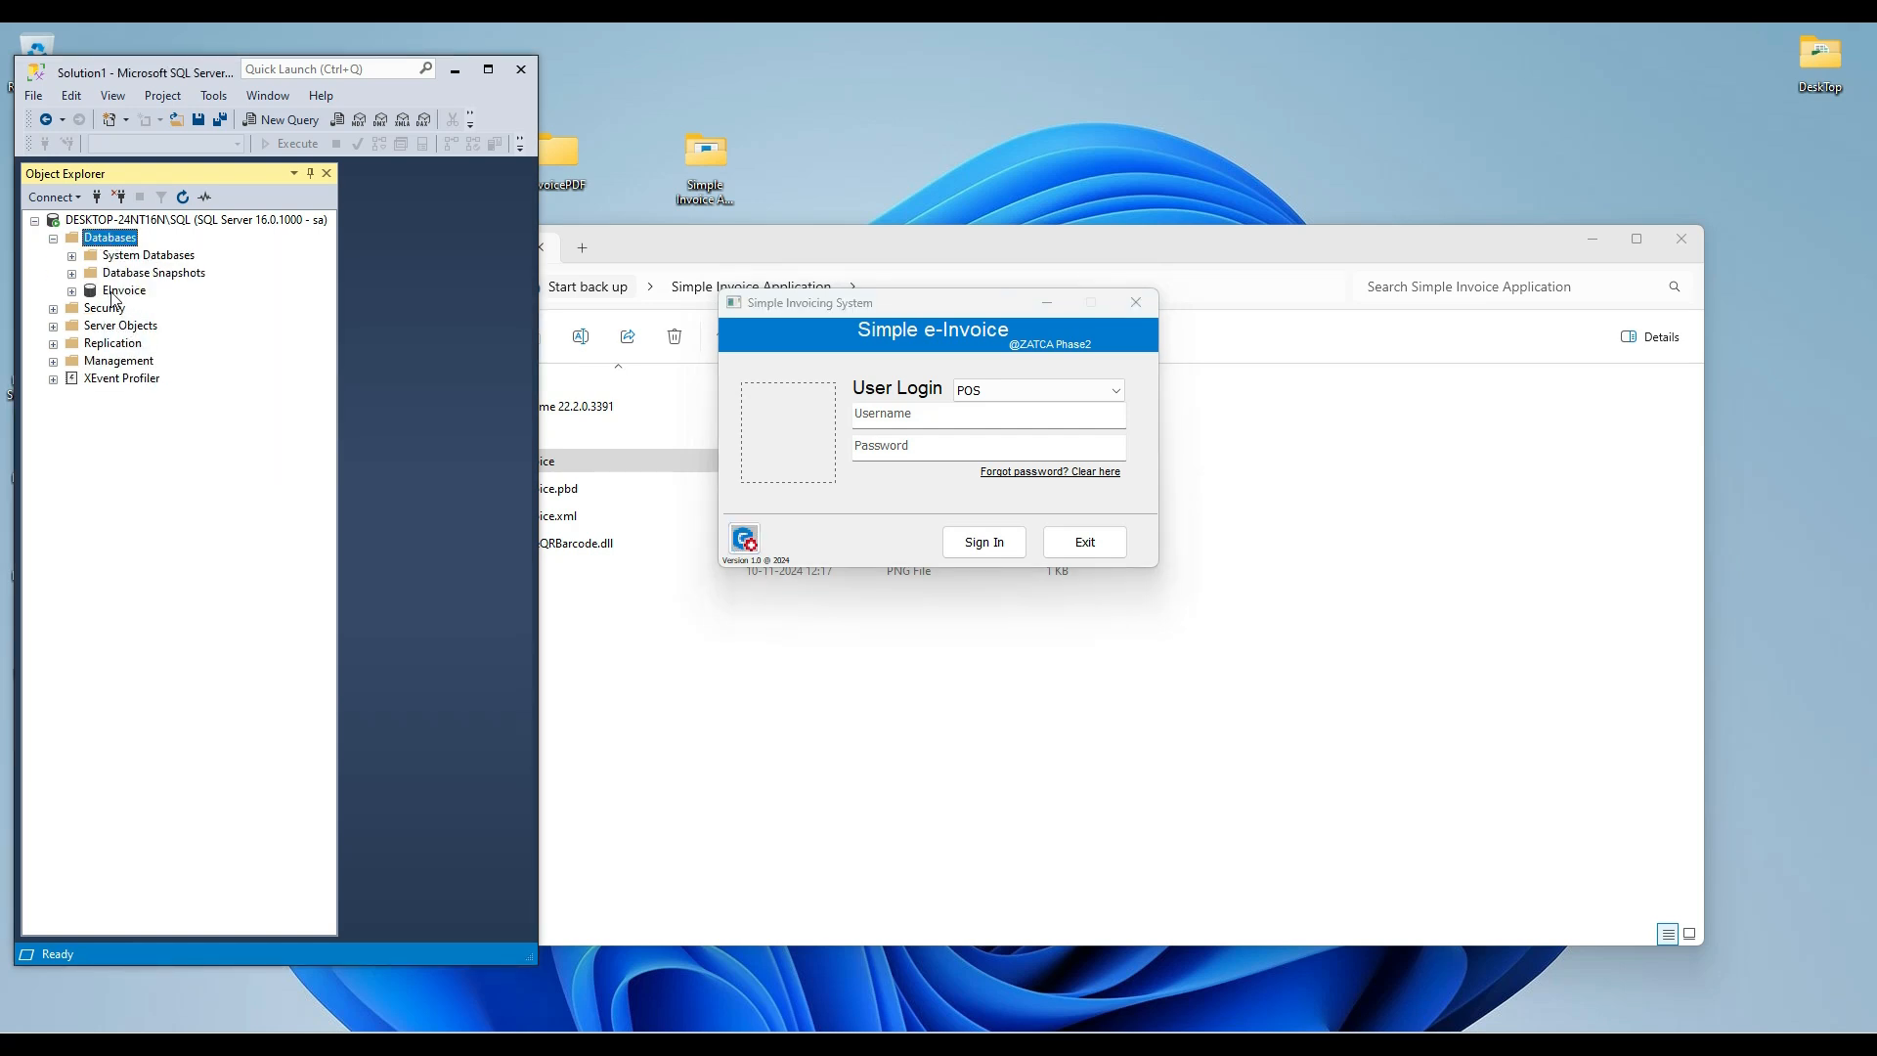
left_click(455, 73)
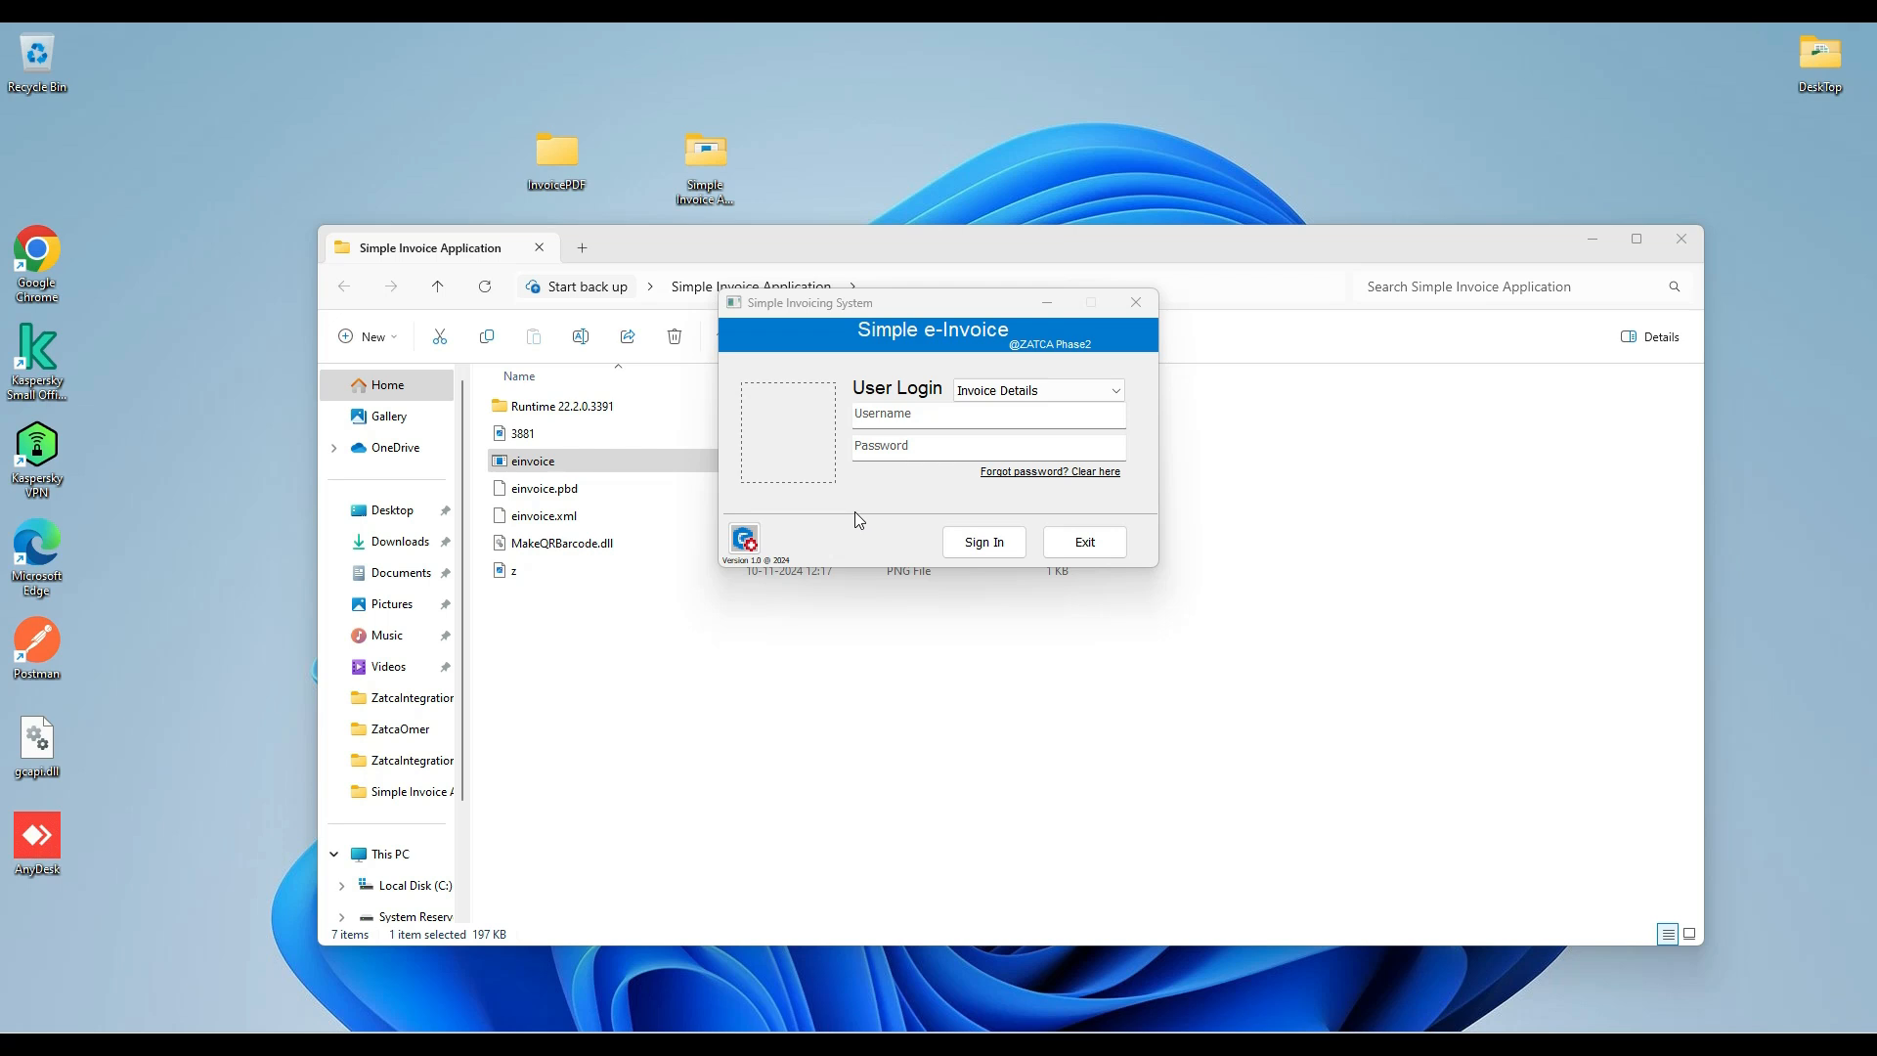
Sign in to the Simple Invoicing System as Admin with the account password, using the Invoice Details login mode.
left_click(886, 414)
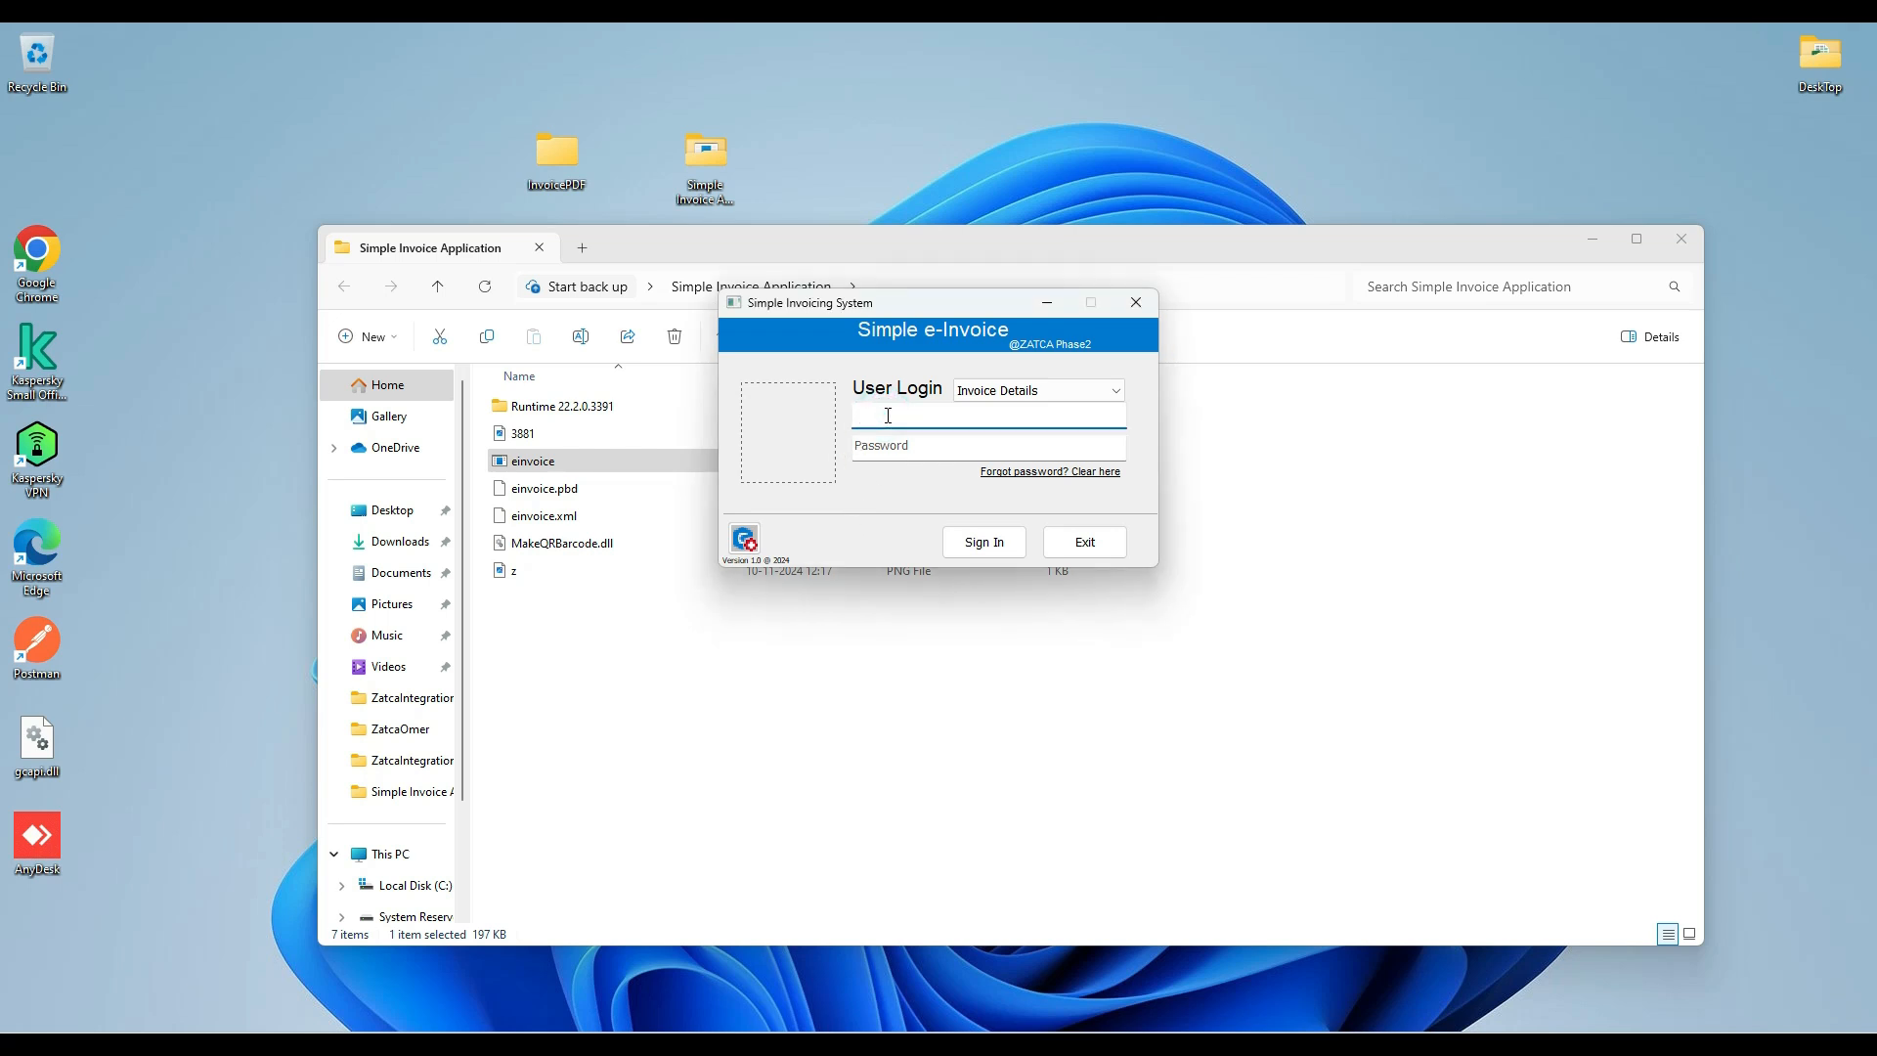
type("Admin")
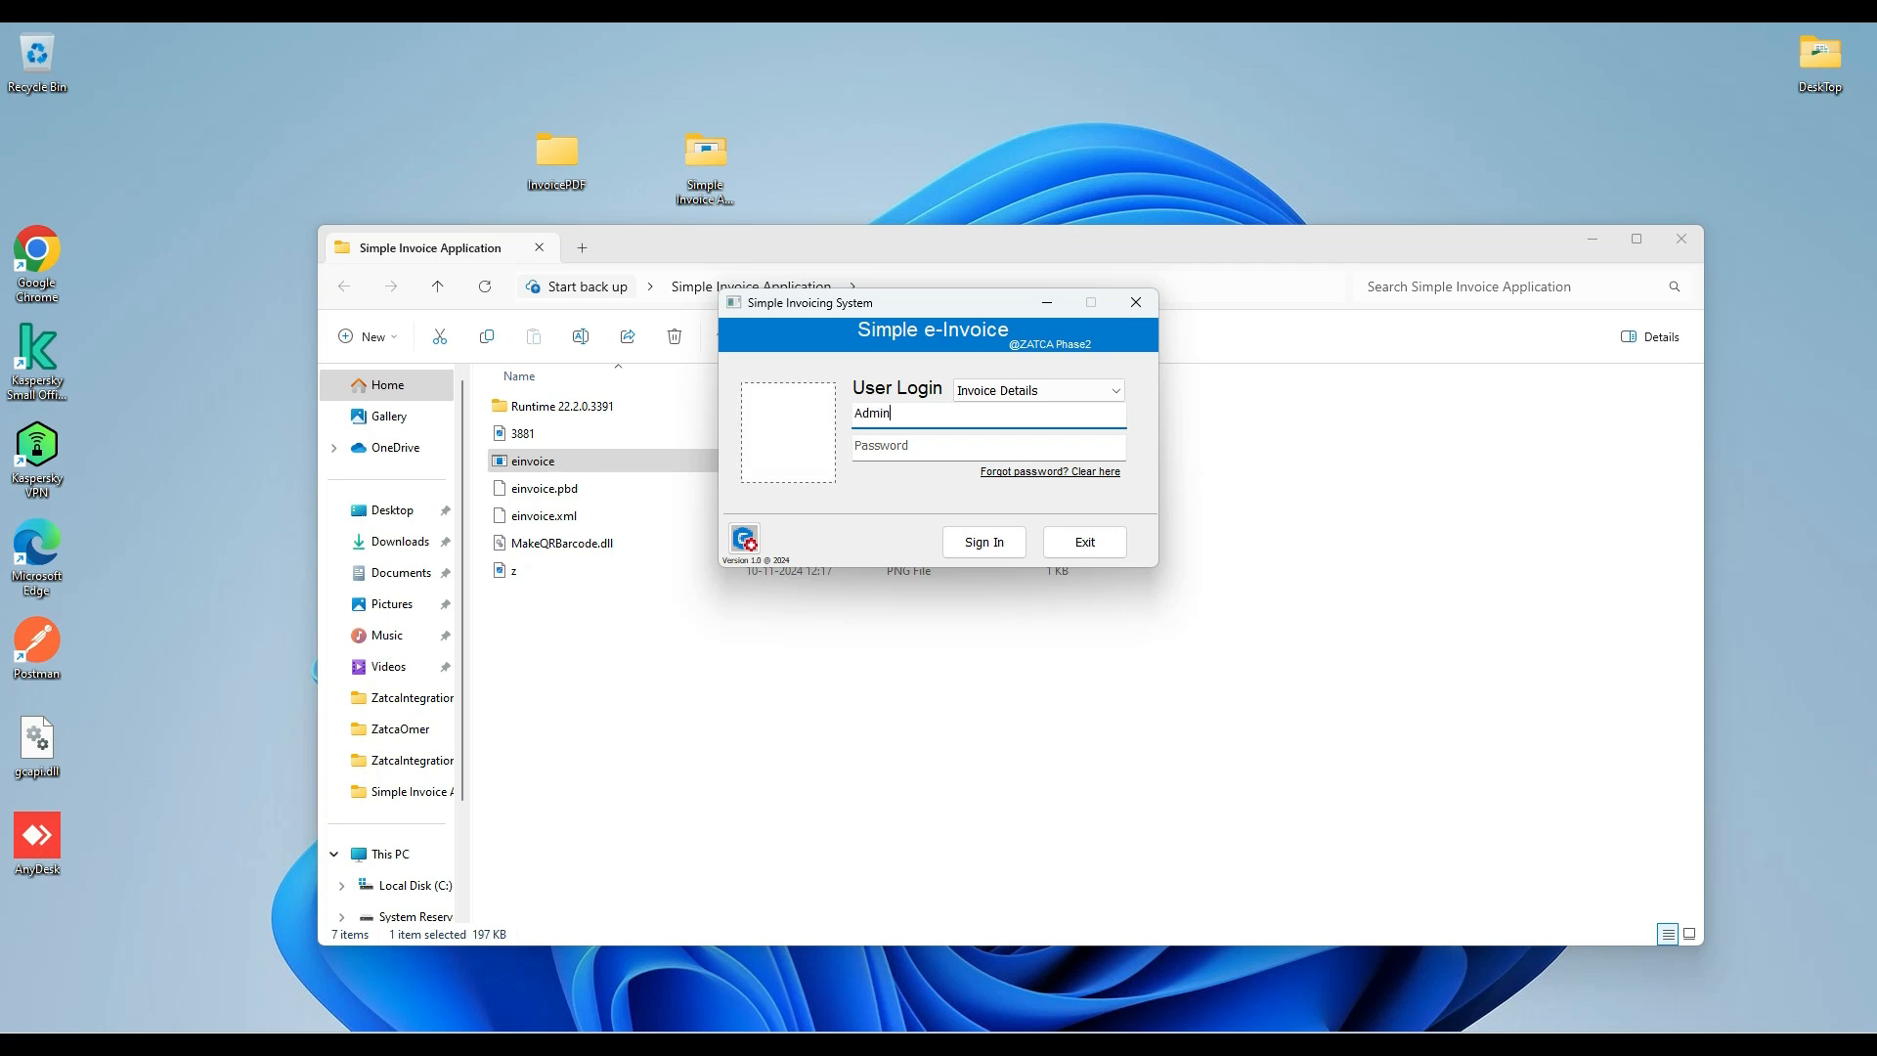
key("Tab")
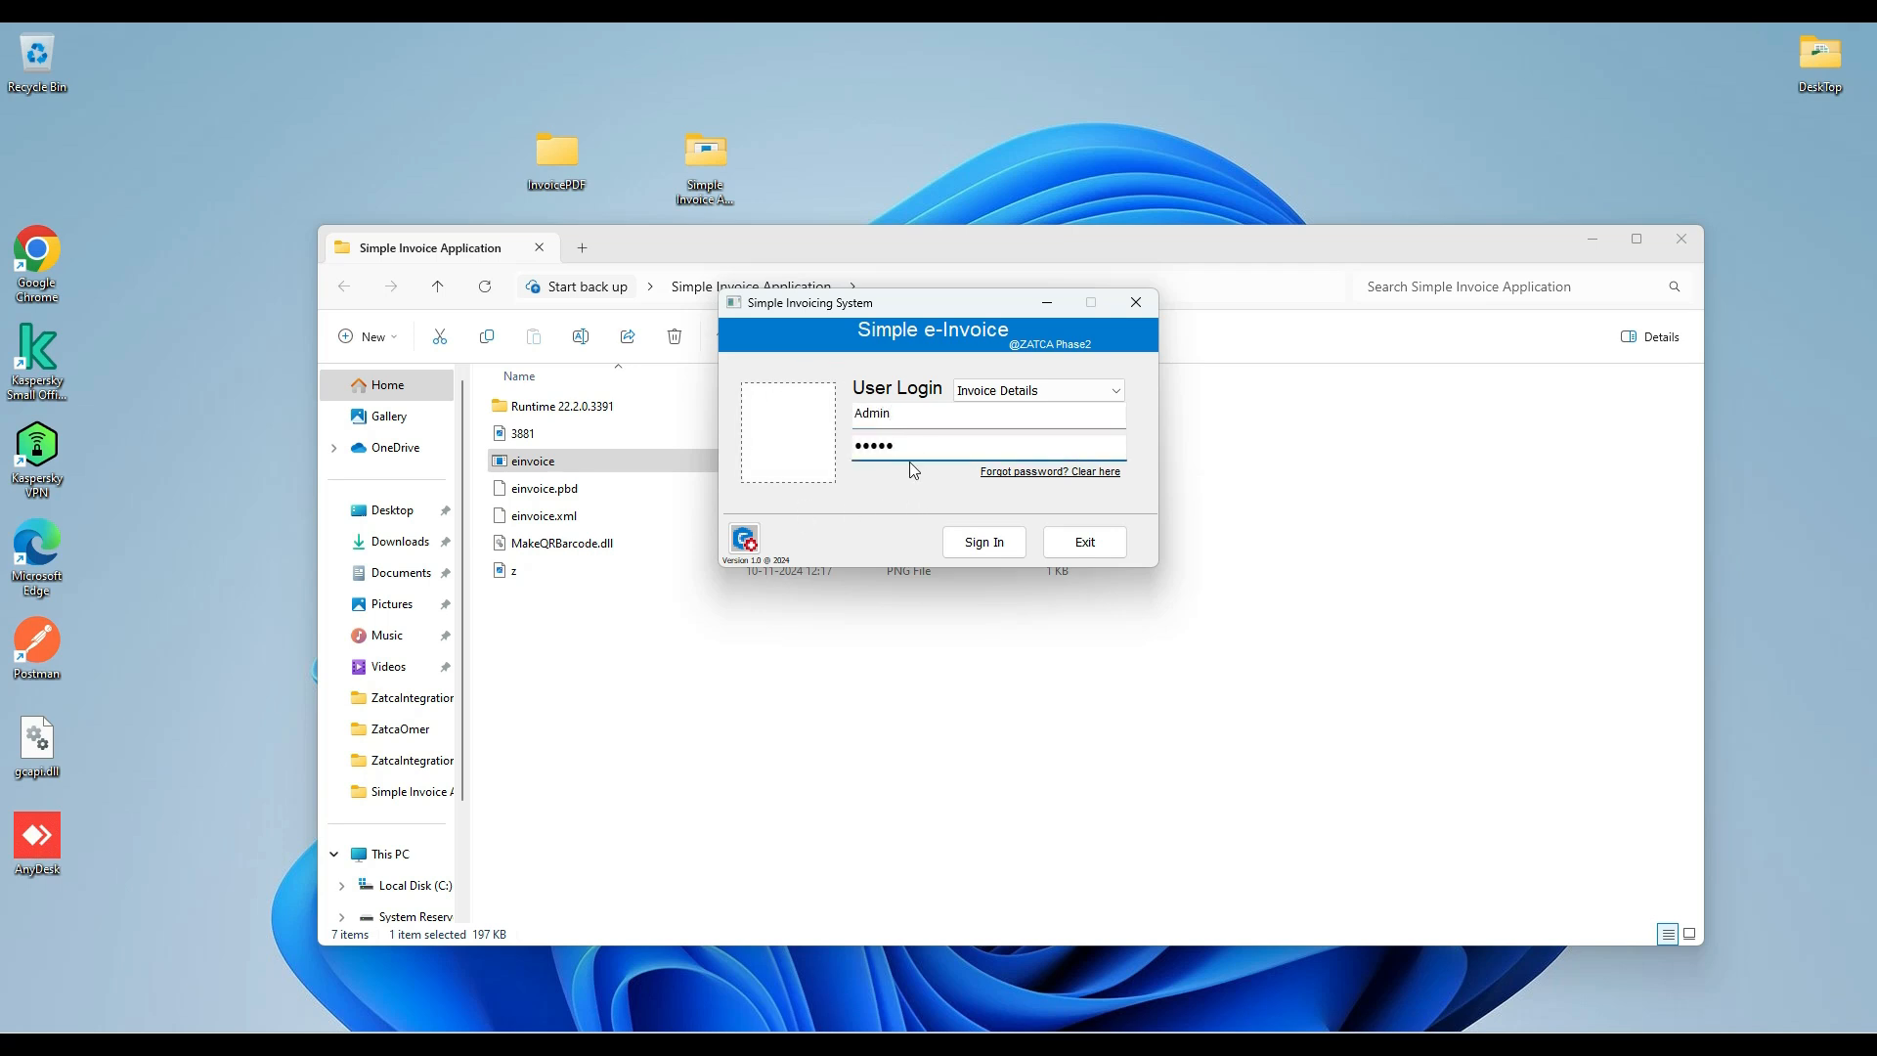
left_click(989, 391)
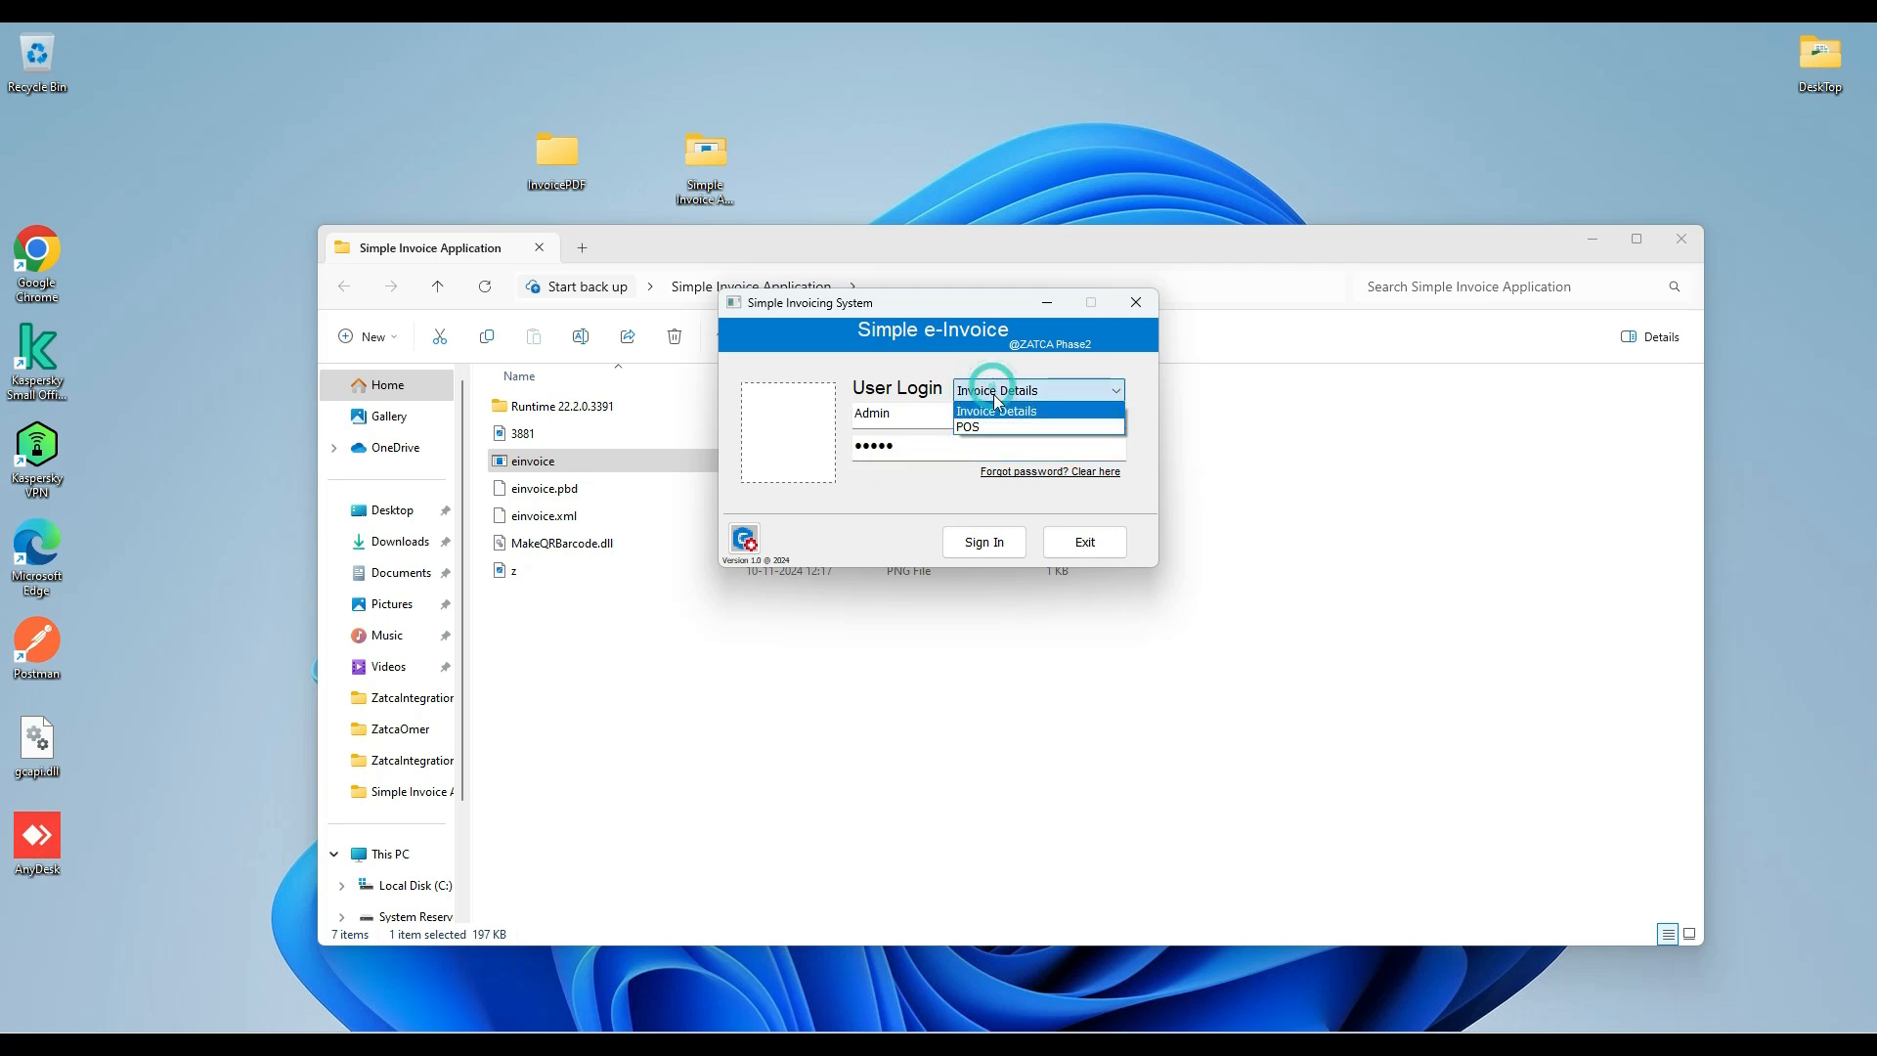
left_click(1013, 413)
left_click(984, 544)
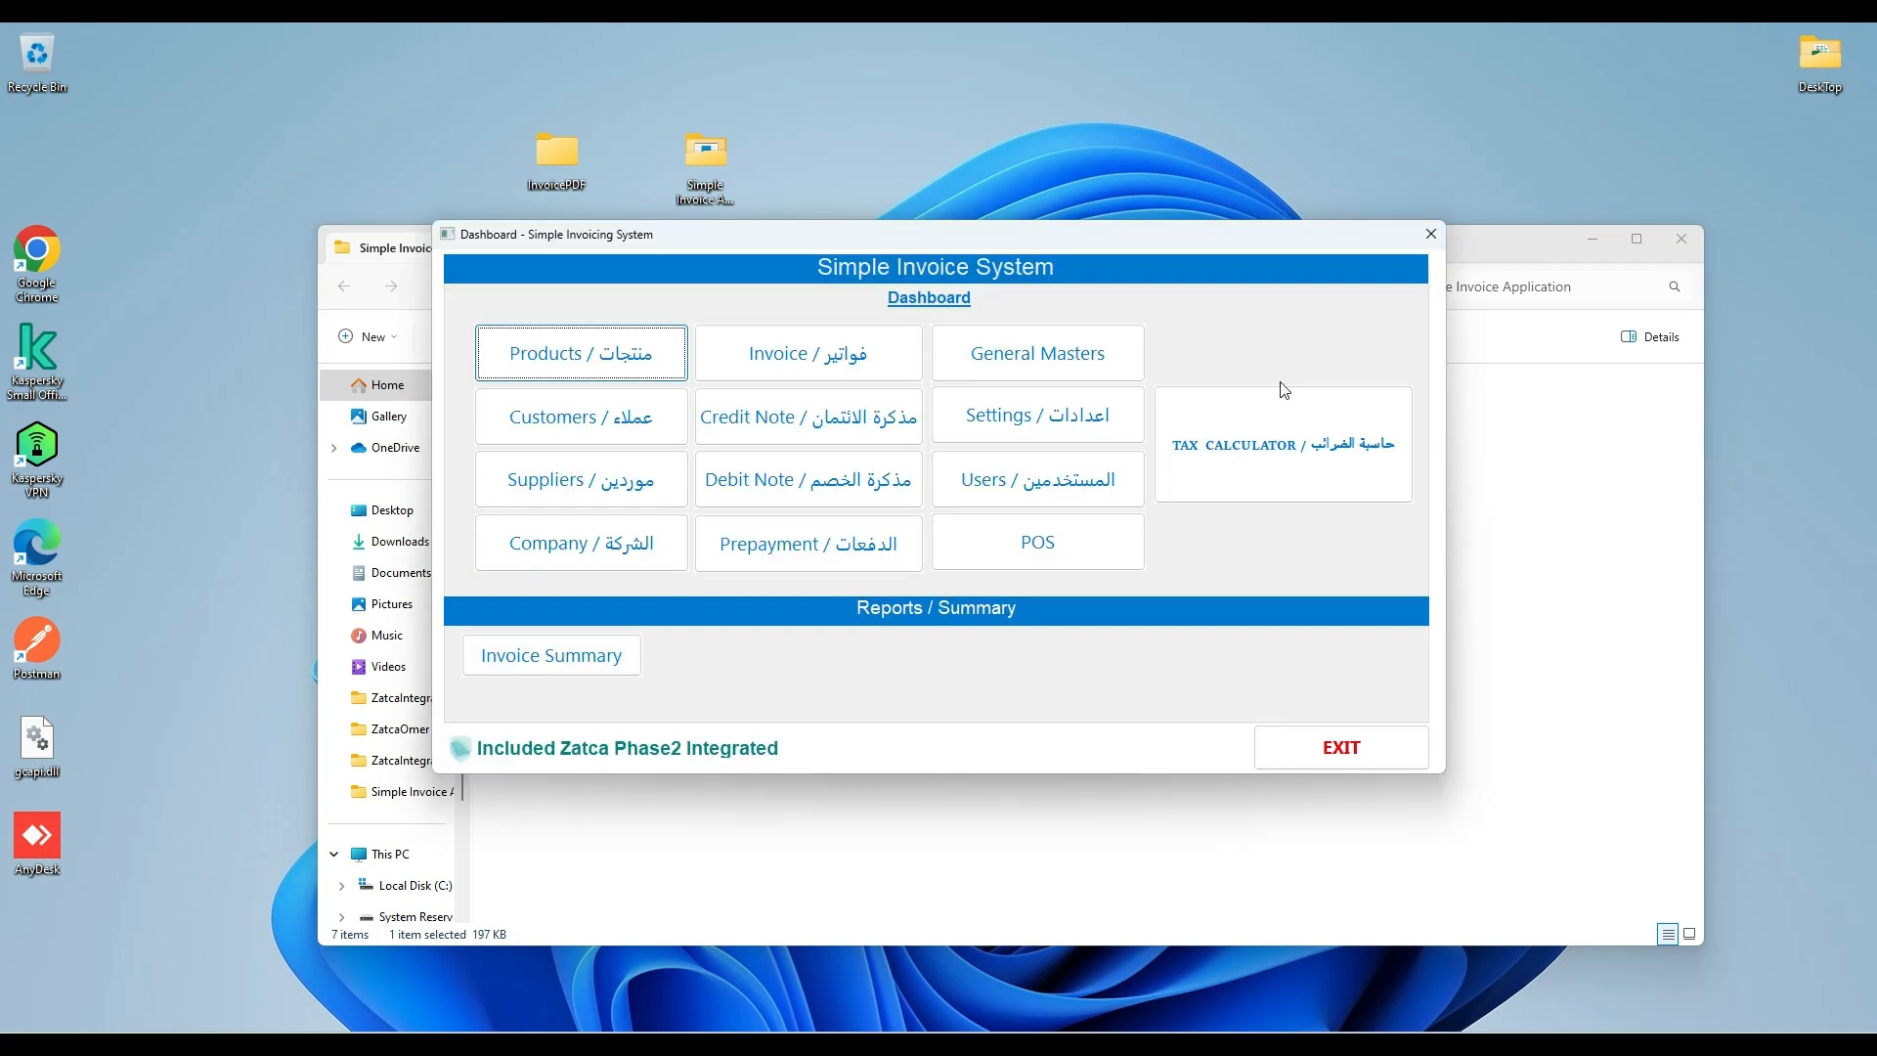
Minimize the file explorer window and review the invoice base tables in General Masters.
left_click(1531, 427)
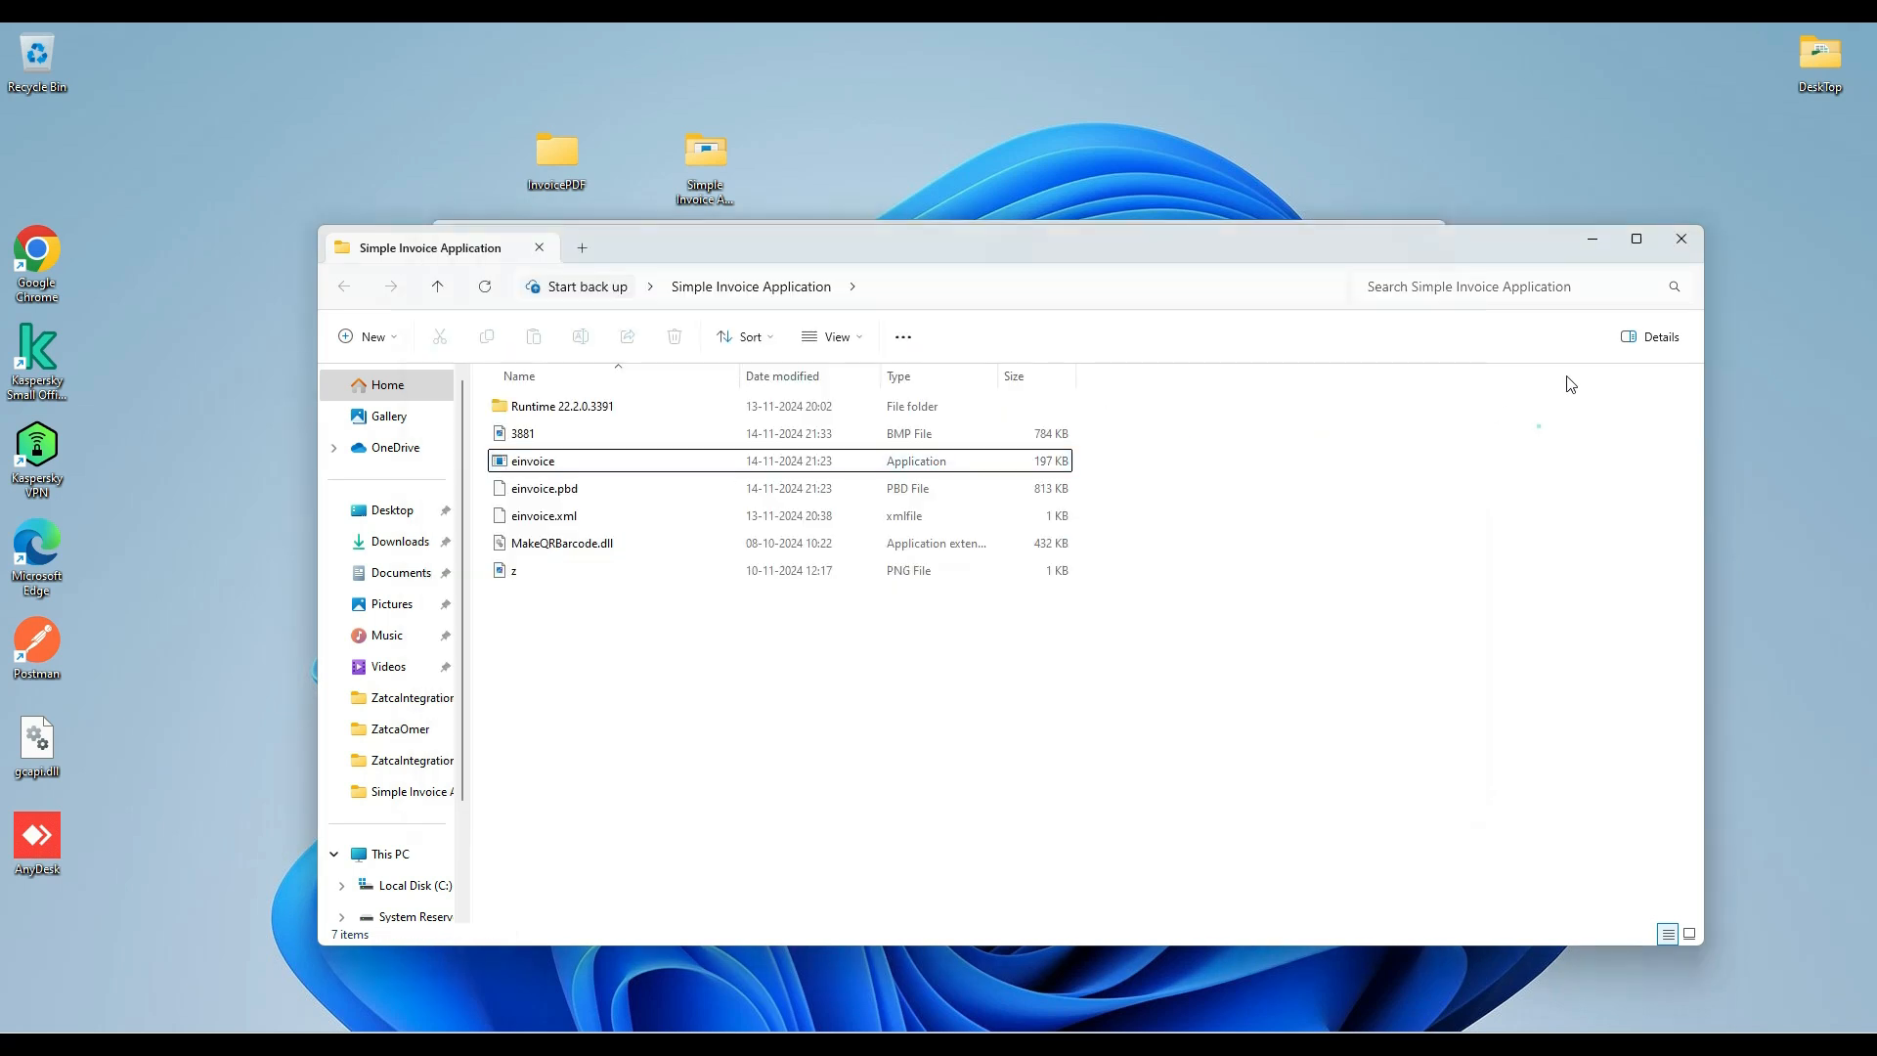
left_click(1591, 241)
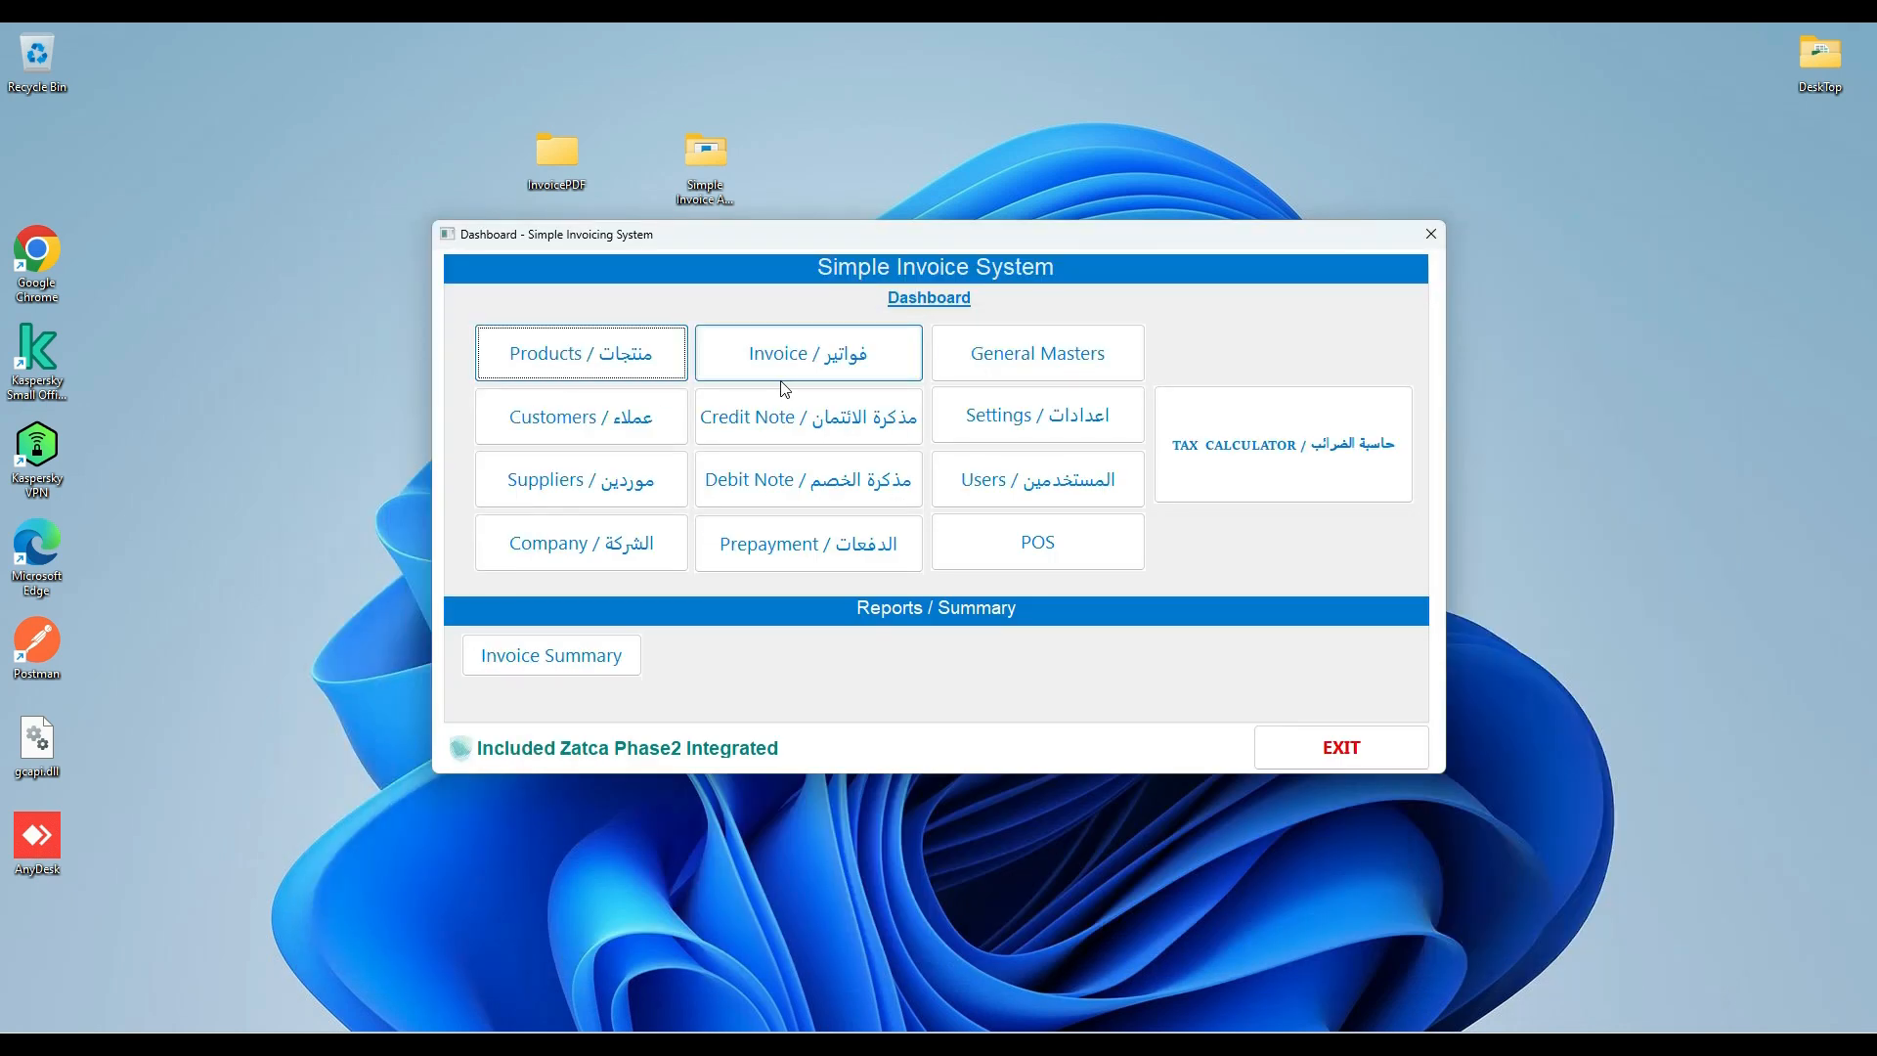
left_click(1045, 362)
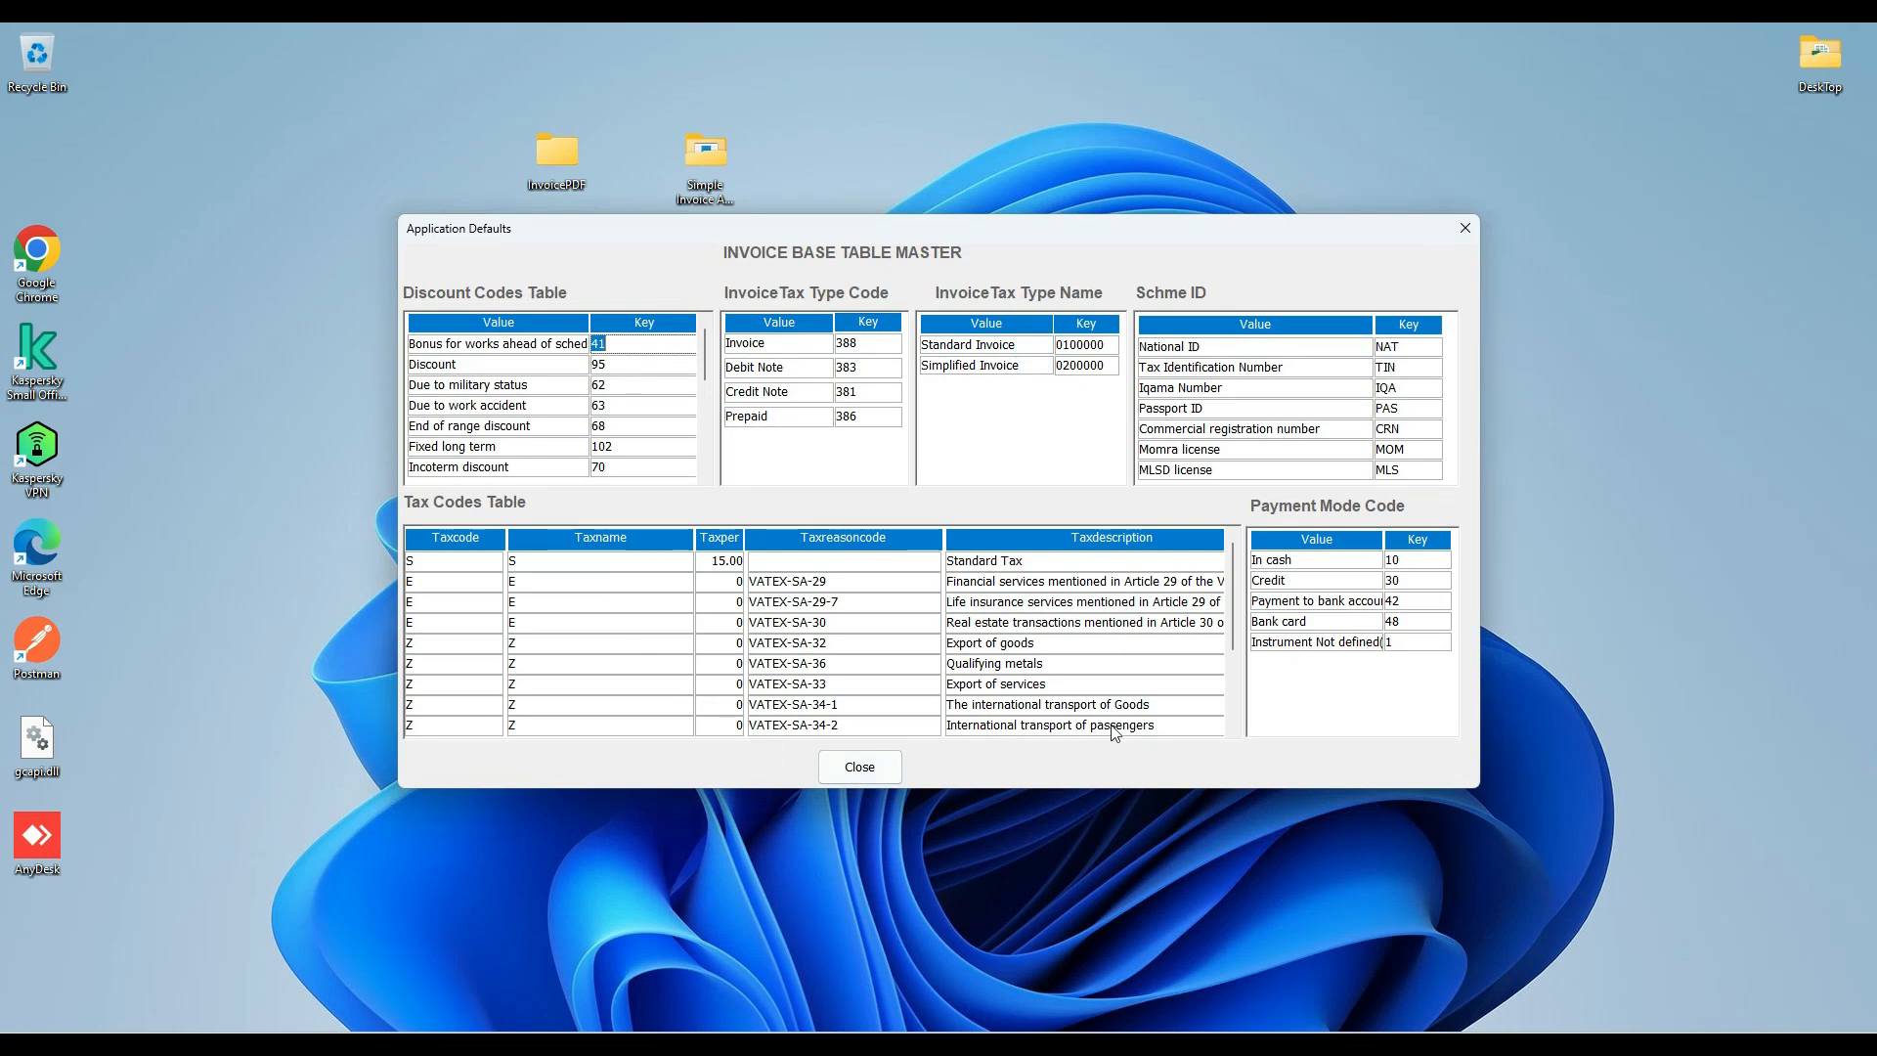
left_click(1464, 231)
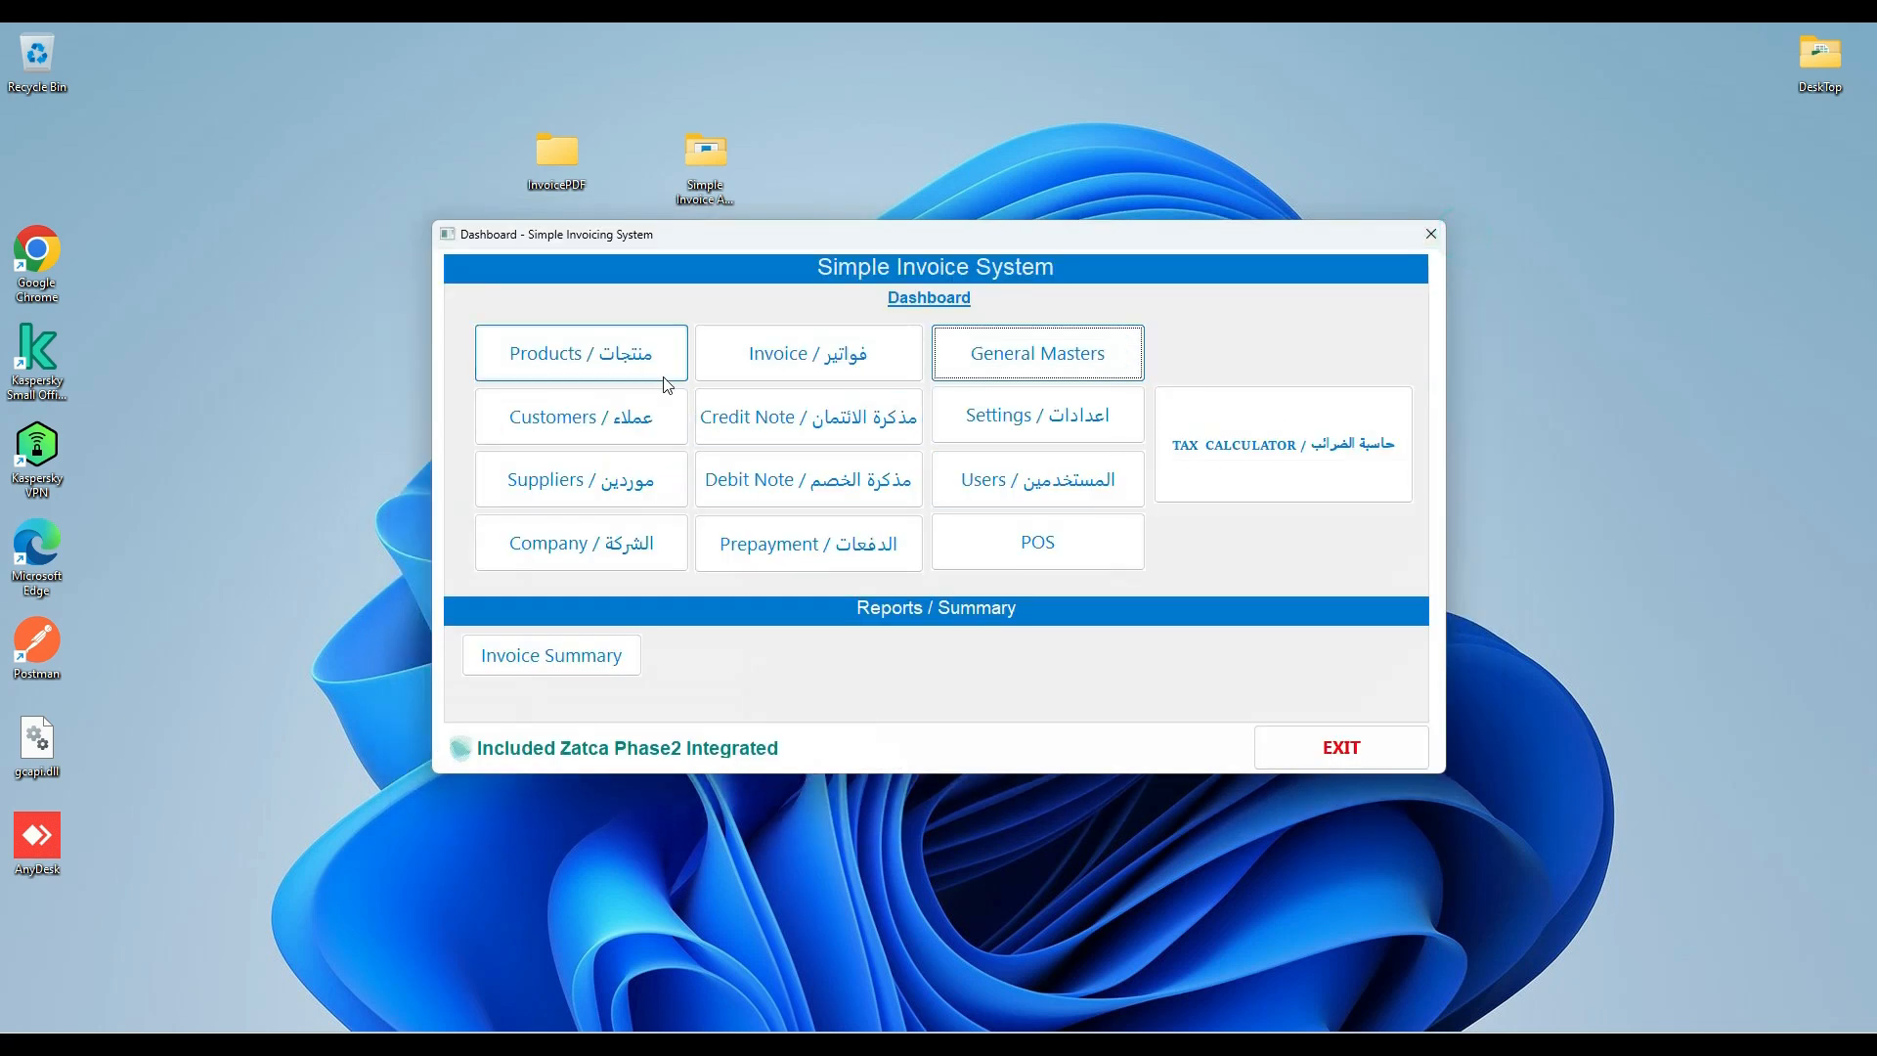
Create and save an active product named PRODUCT2 with selling price 100.00 and item unit NOS.
left_click(551, 366)
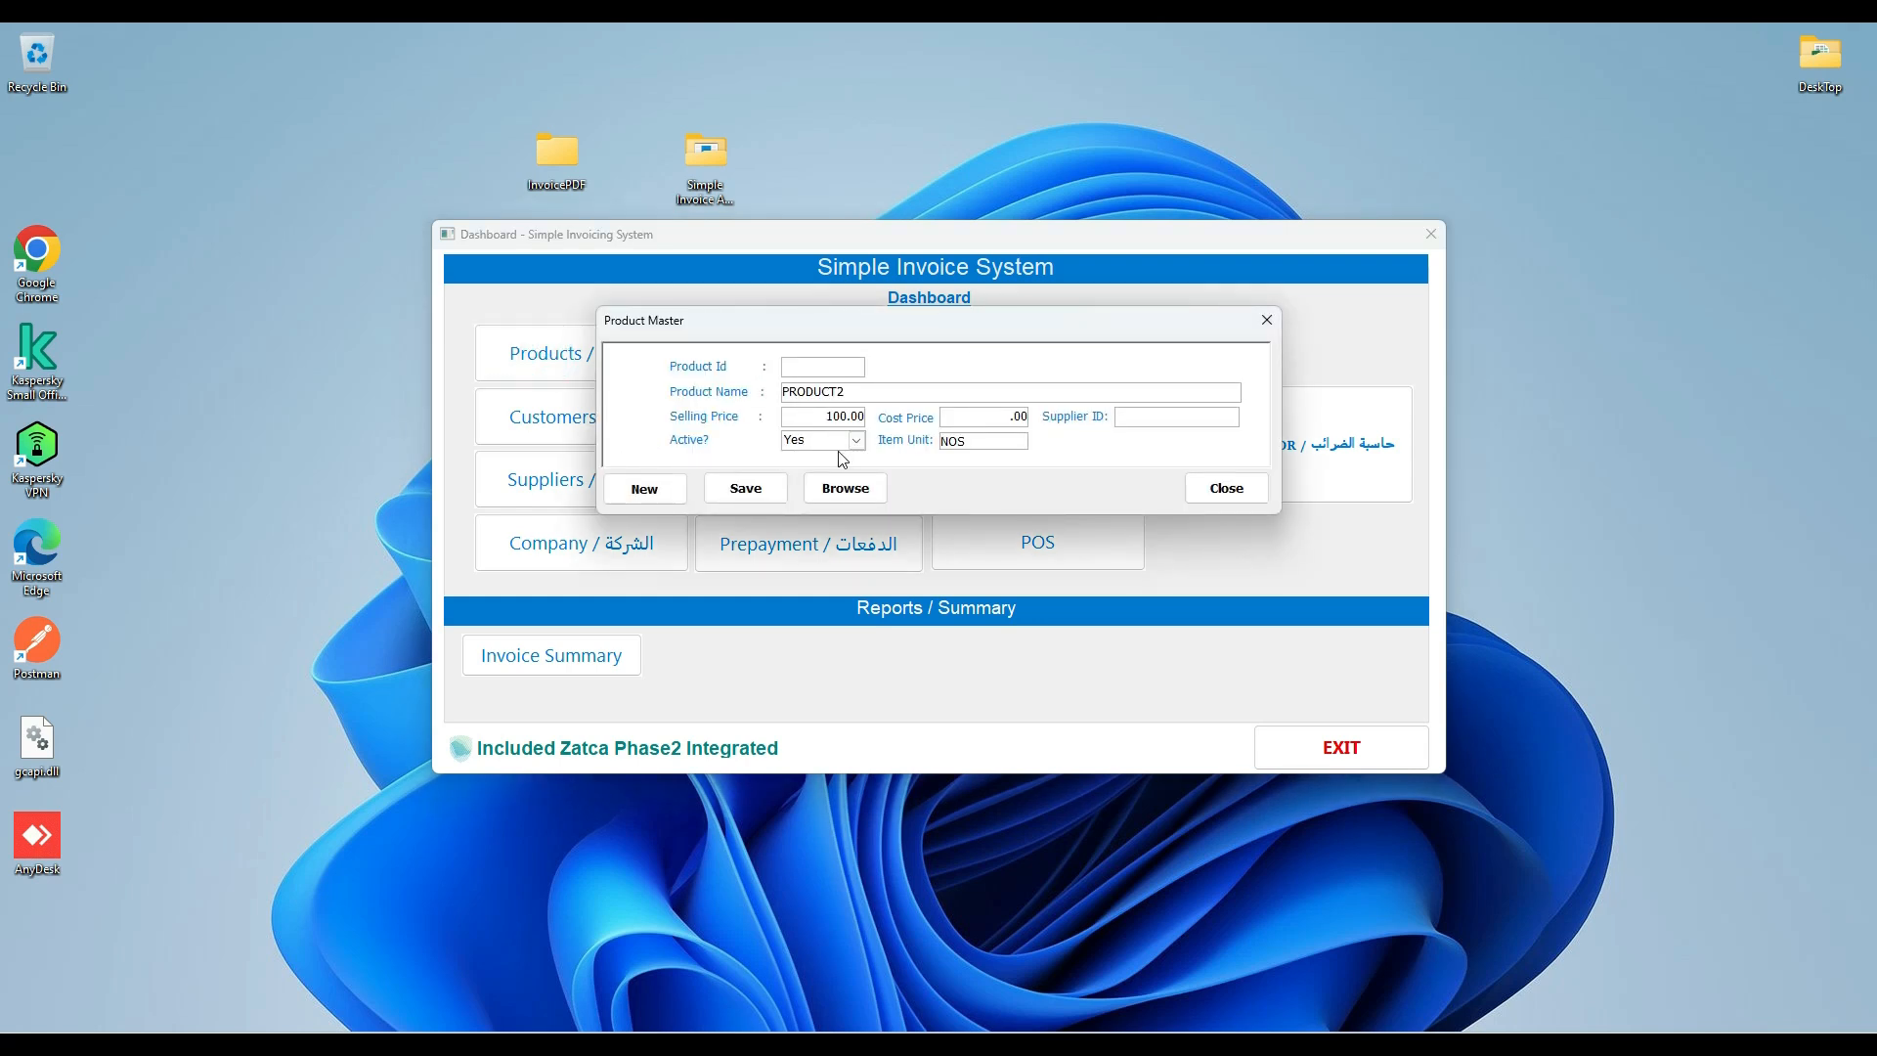
left_click(745, 488)
left_click(914, 607)
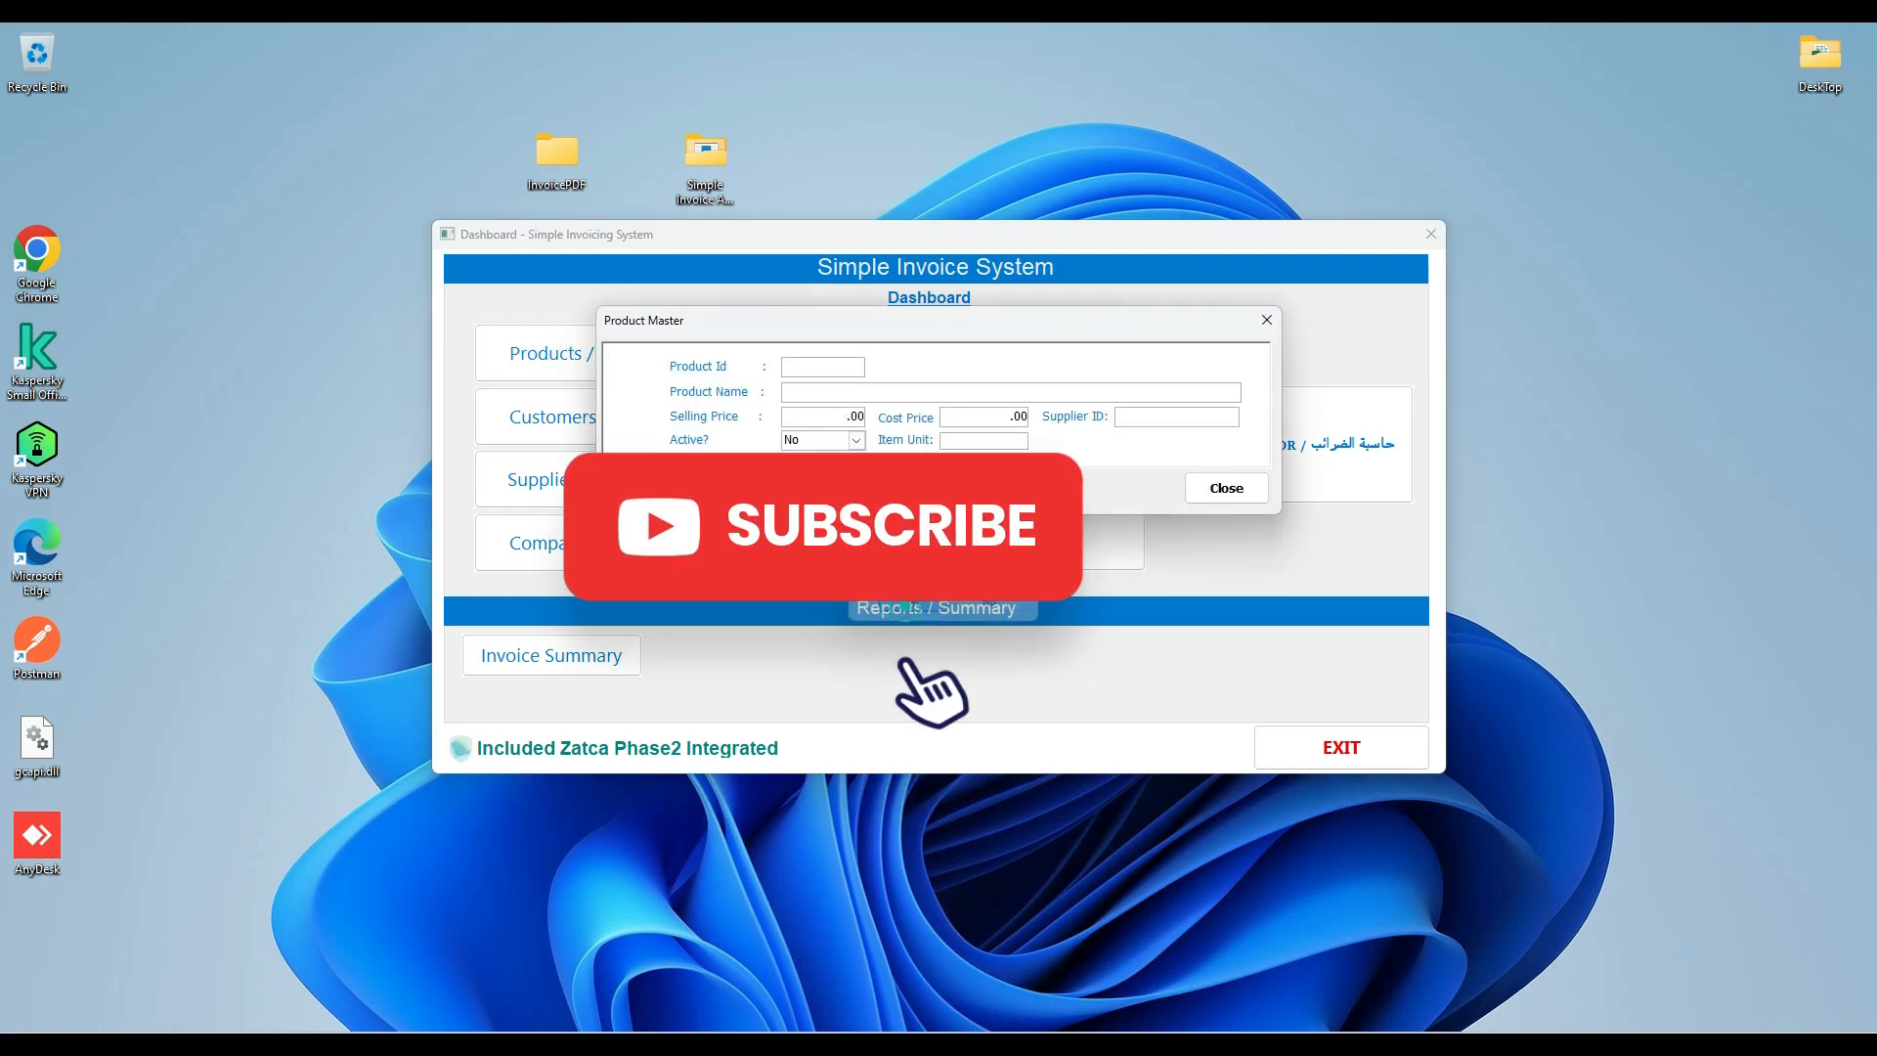
Create and save an active product named PRODUCT1 with selling price 100.00, cost price 80.00 and item unit MTR, and close Product Master.
left_click(817, 391)
type("PRODUCT1")
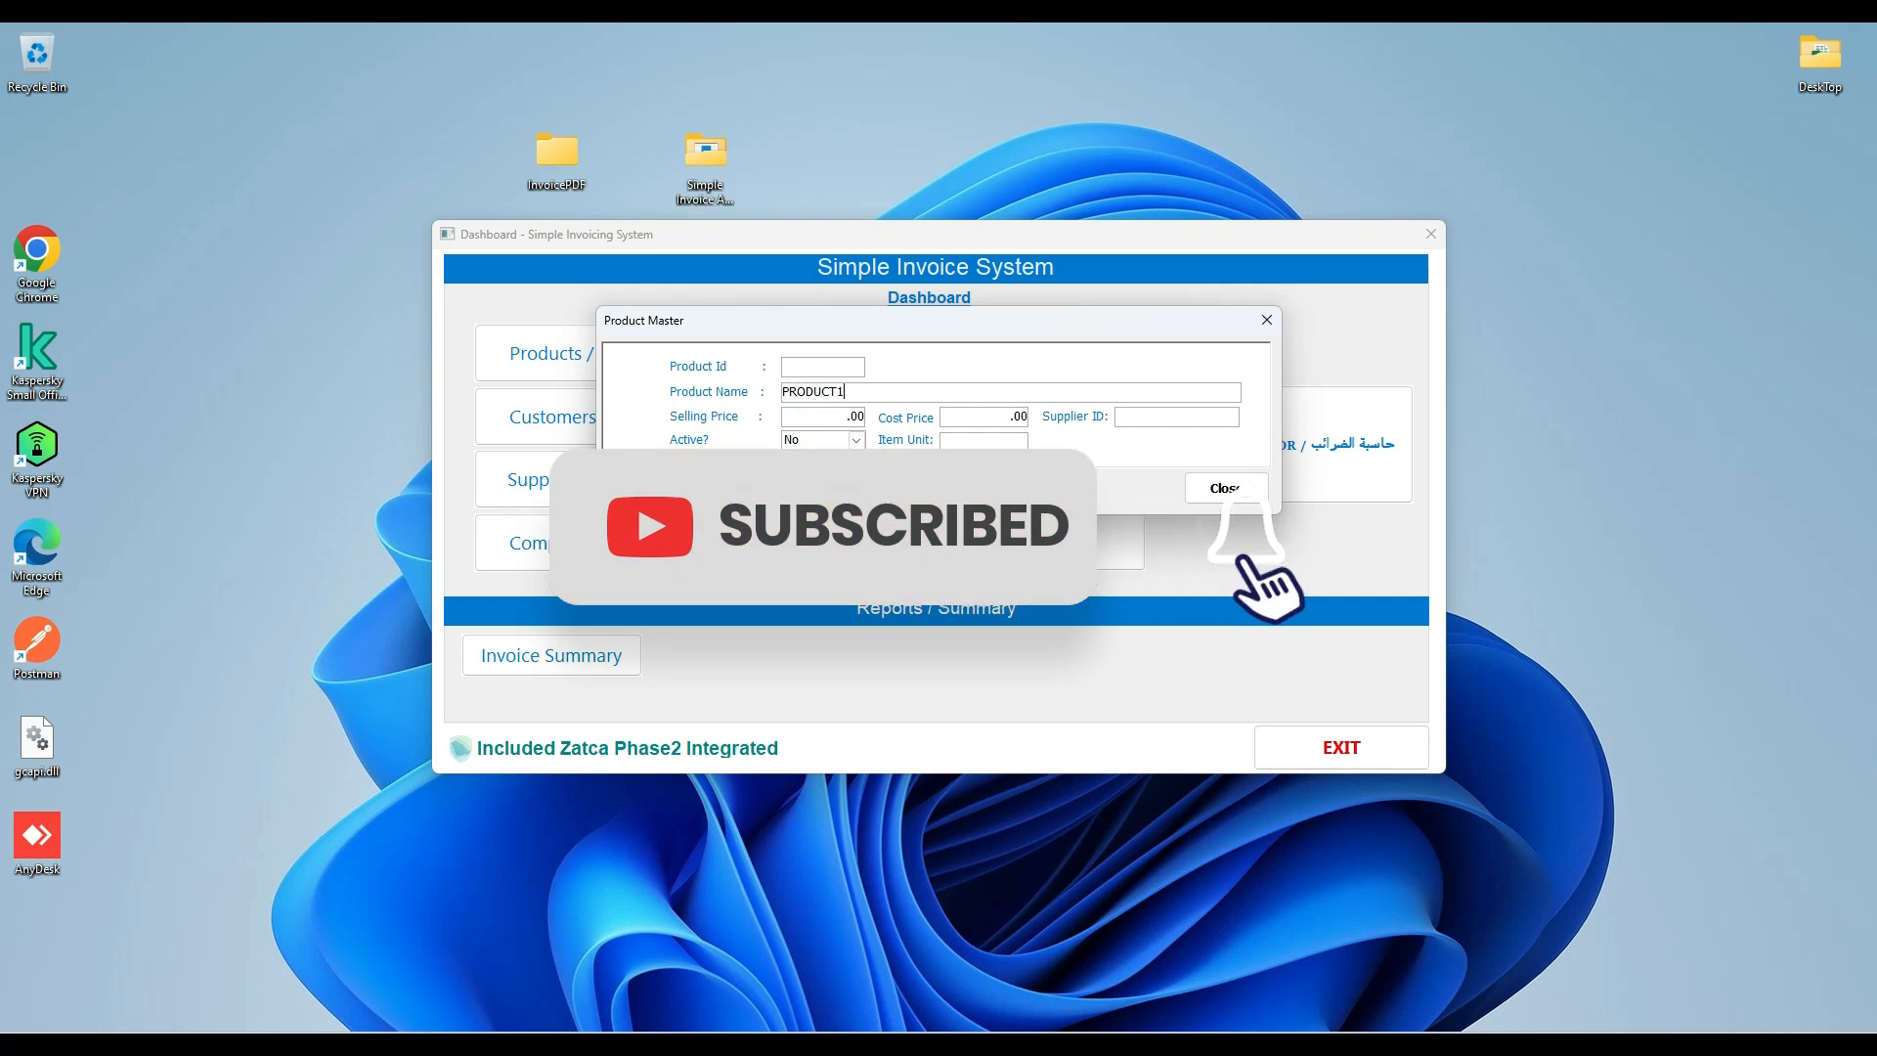
key("Tab")
type("100")
key("Tab")
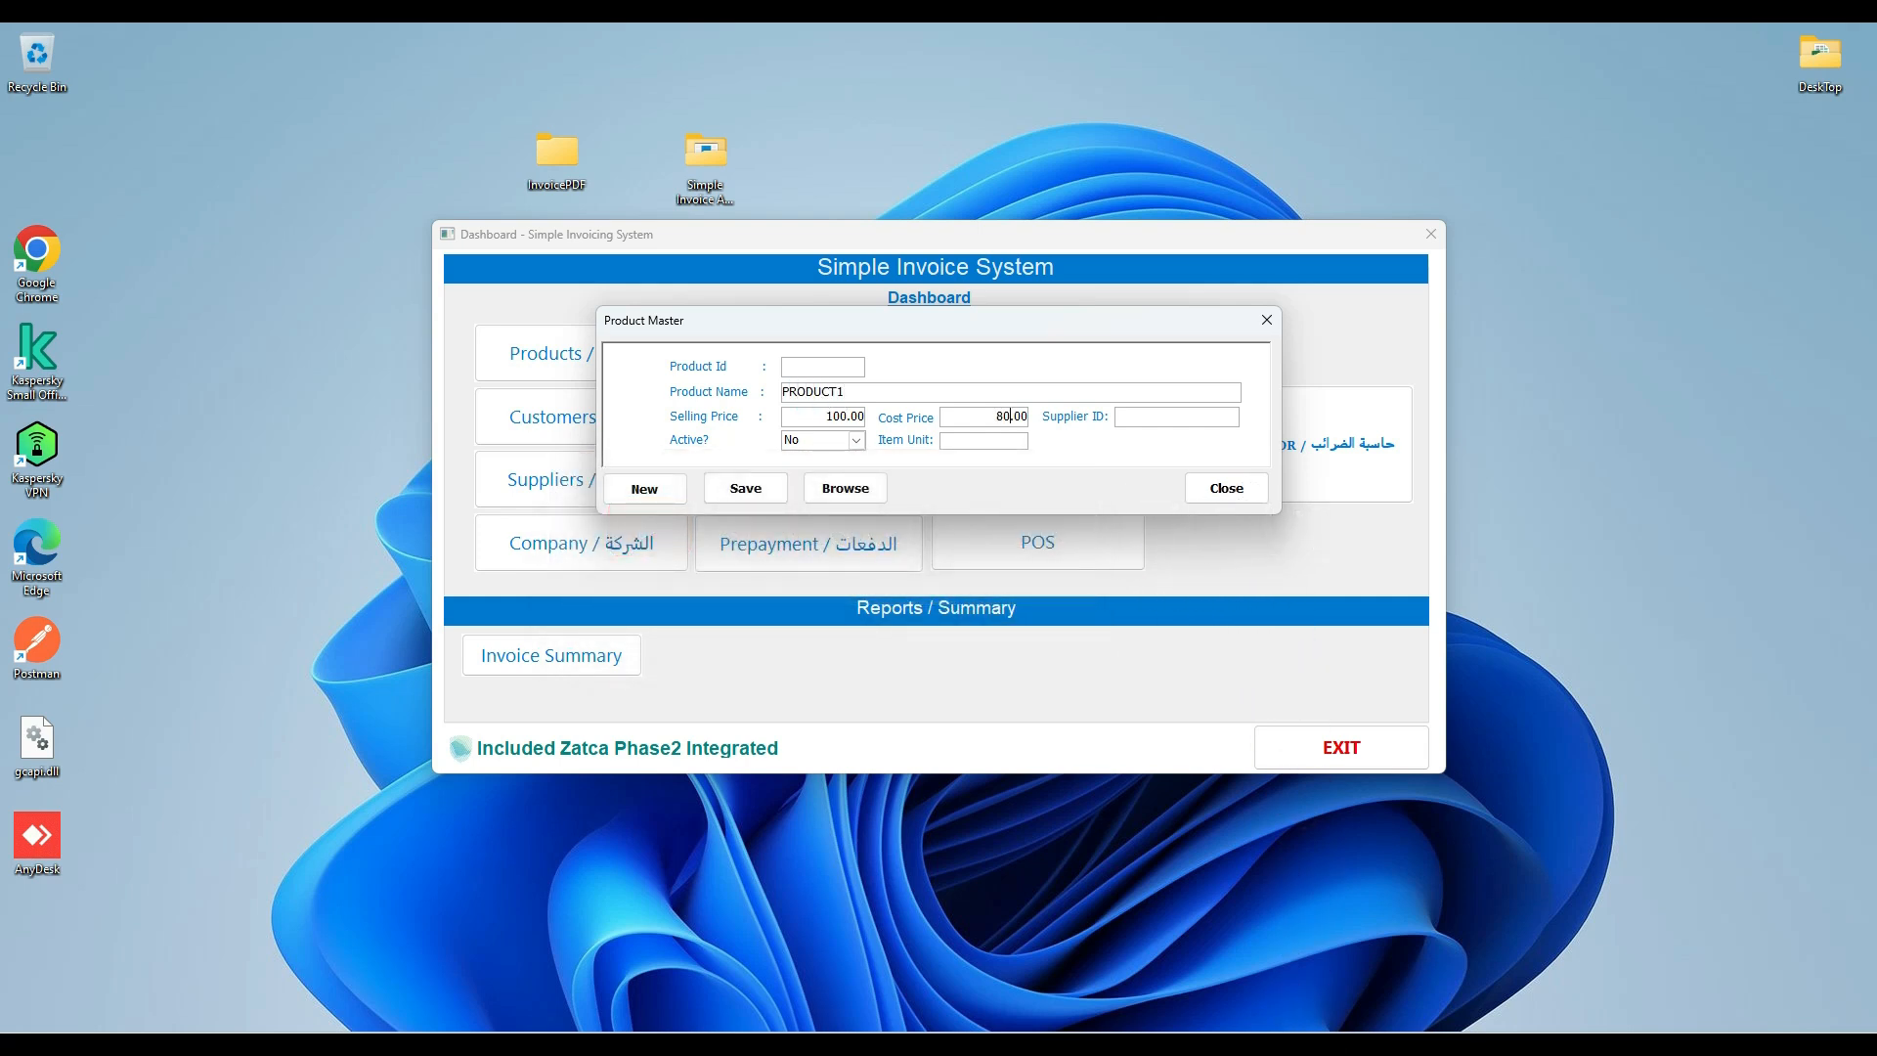
key("Tab")
key("Tab")
type("MT")
left_click(755, 491)
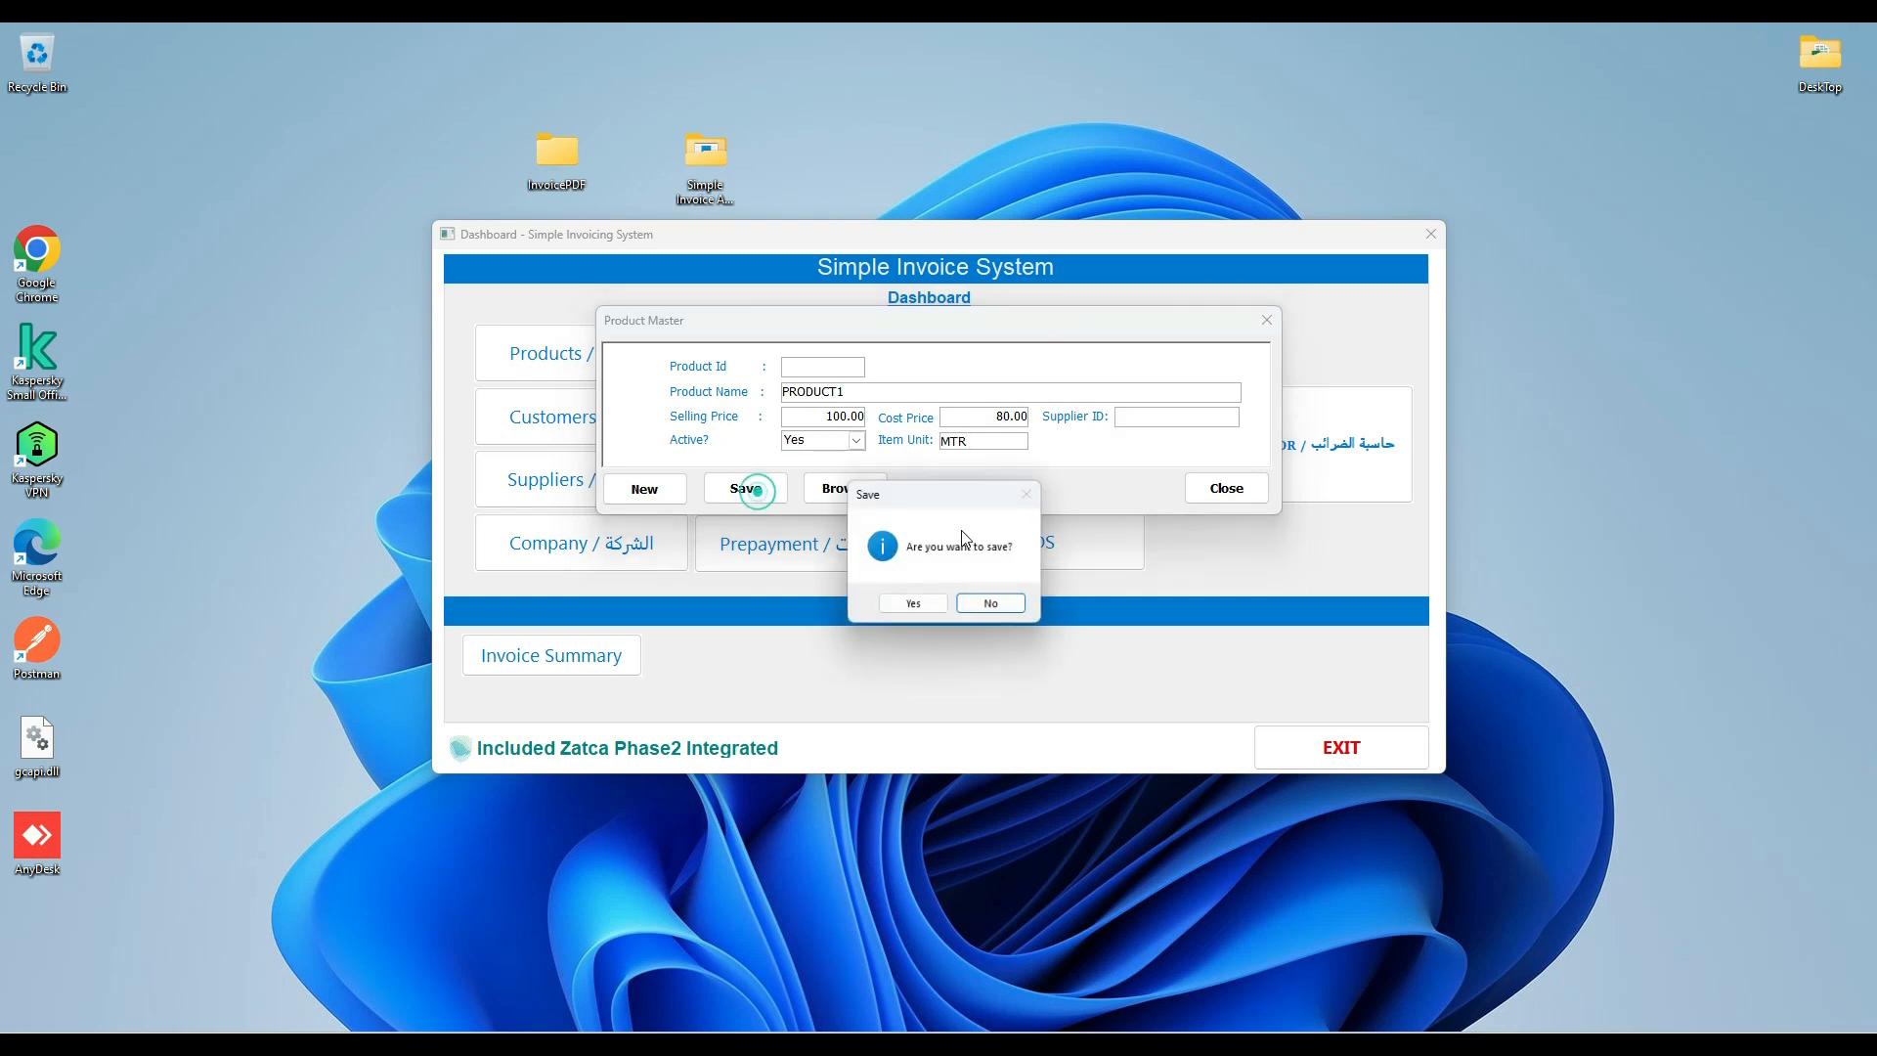
left_click(901, 612)
left_click(1217, 488)
Create and save a customer named TestCompany with its registration number, VAT number, commercial registration scheme and address details.
left_click(538, 425)
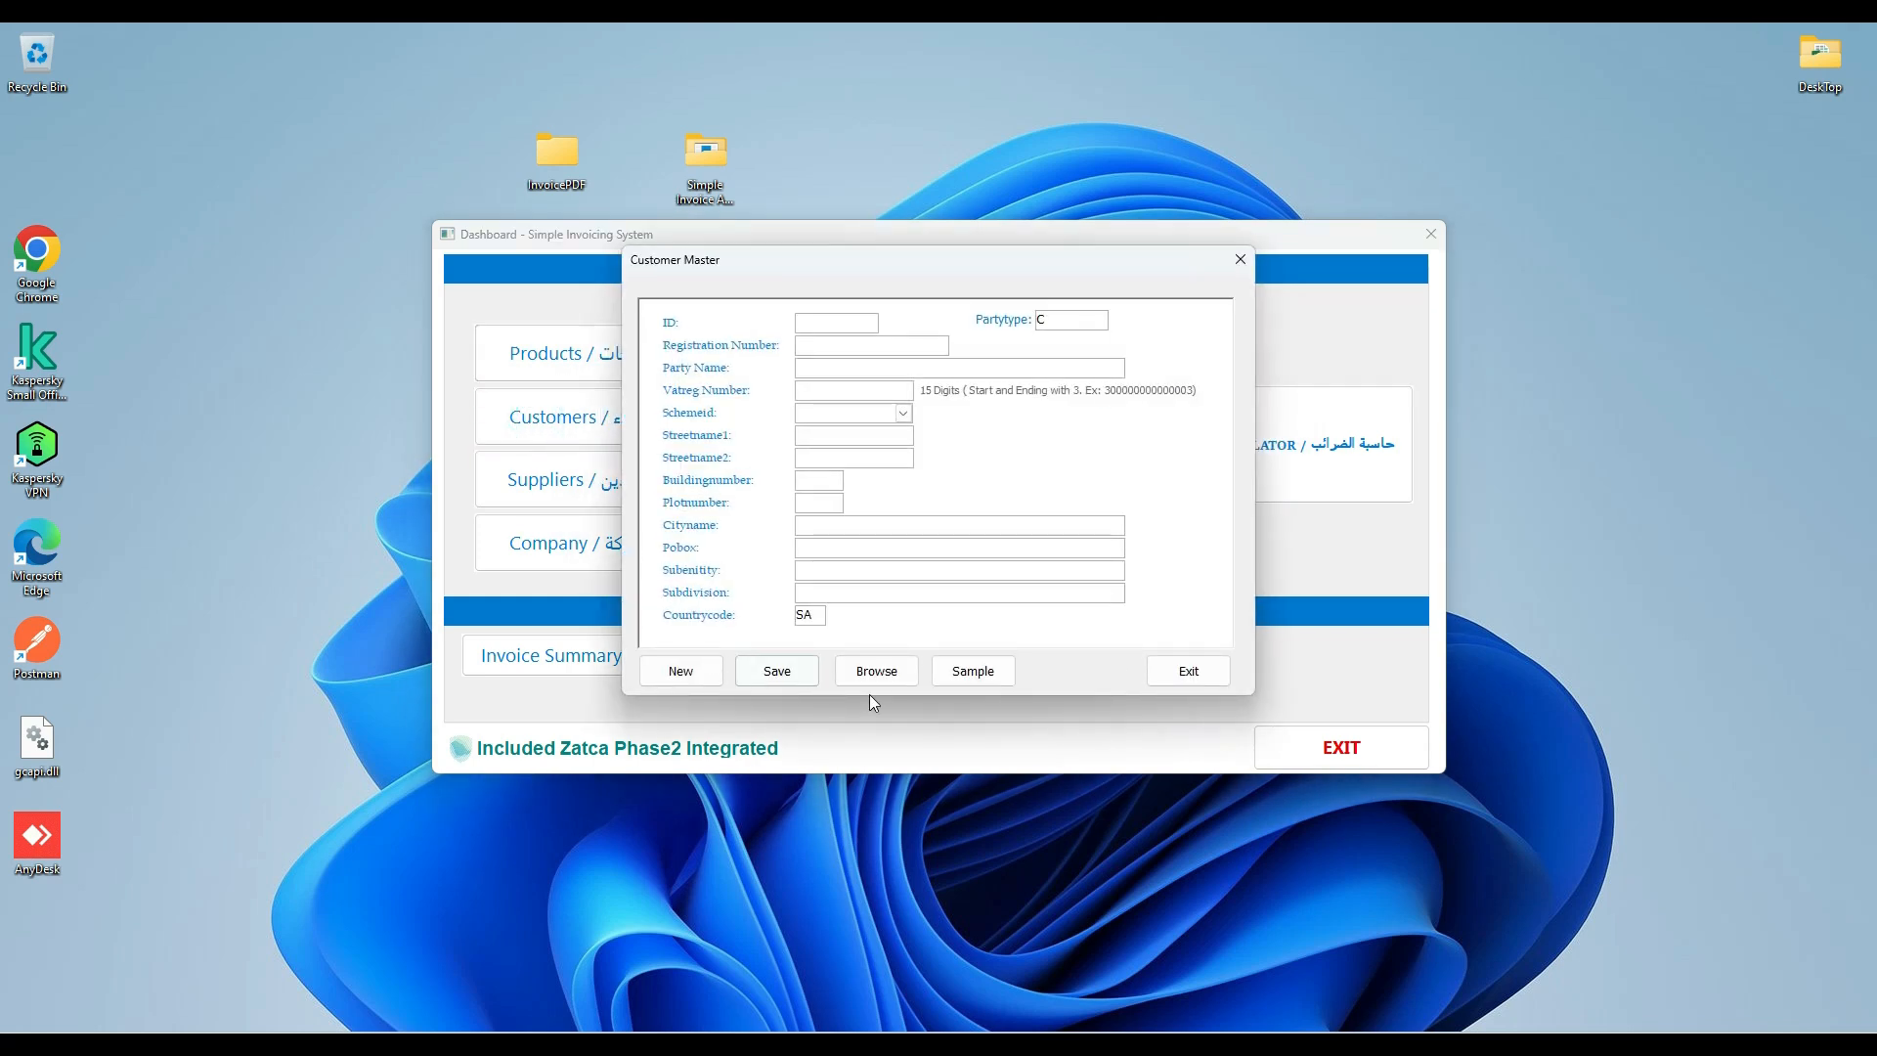
left_click(772, 675)
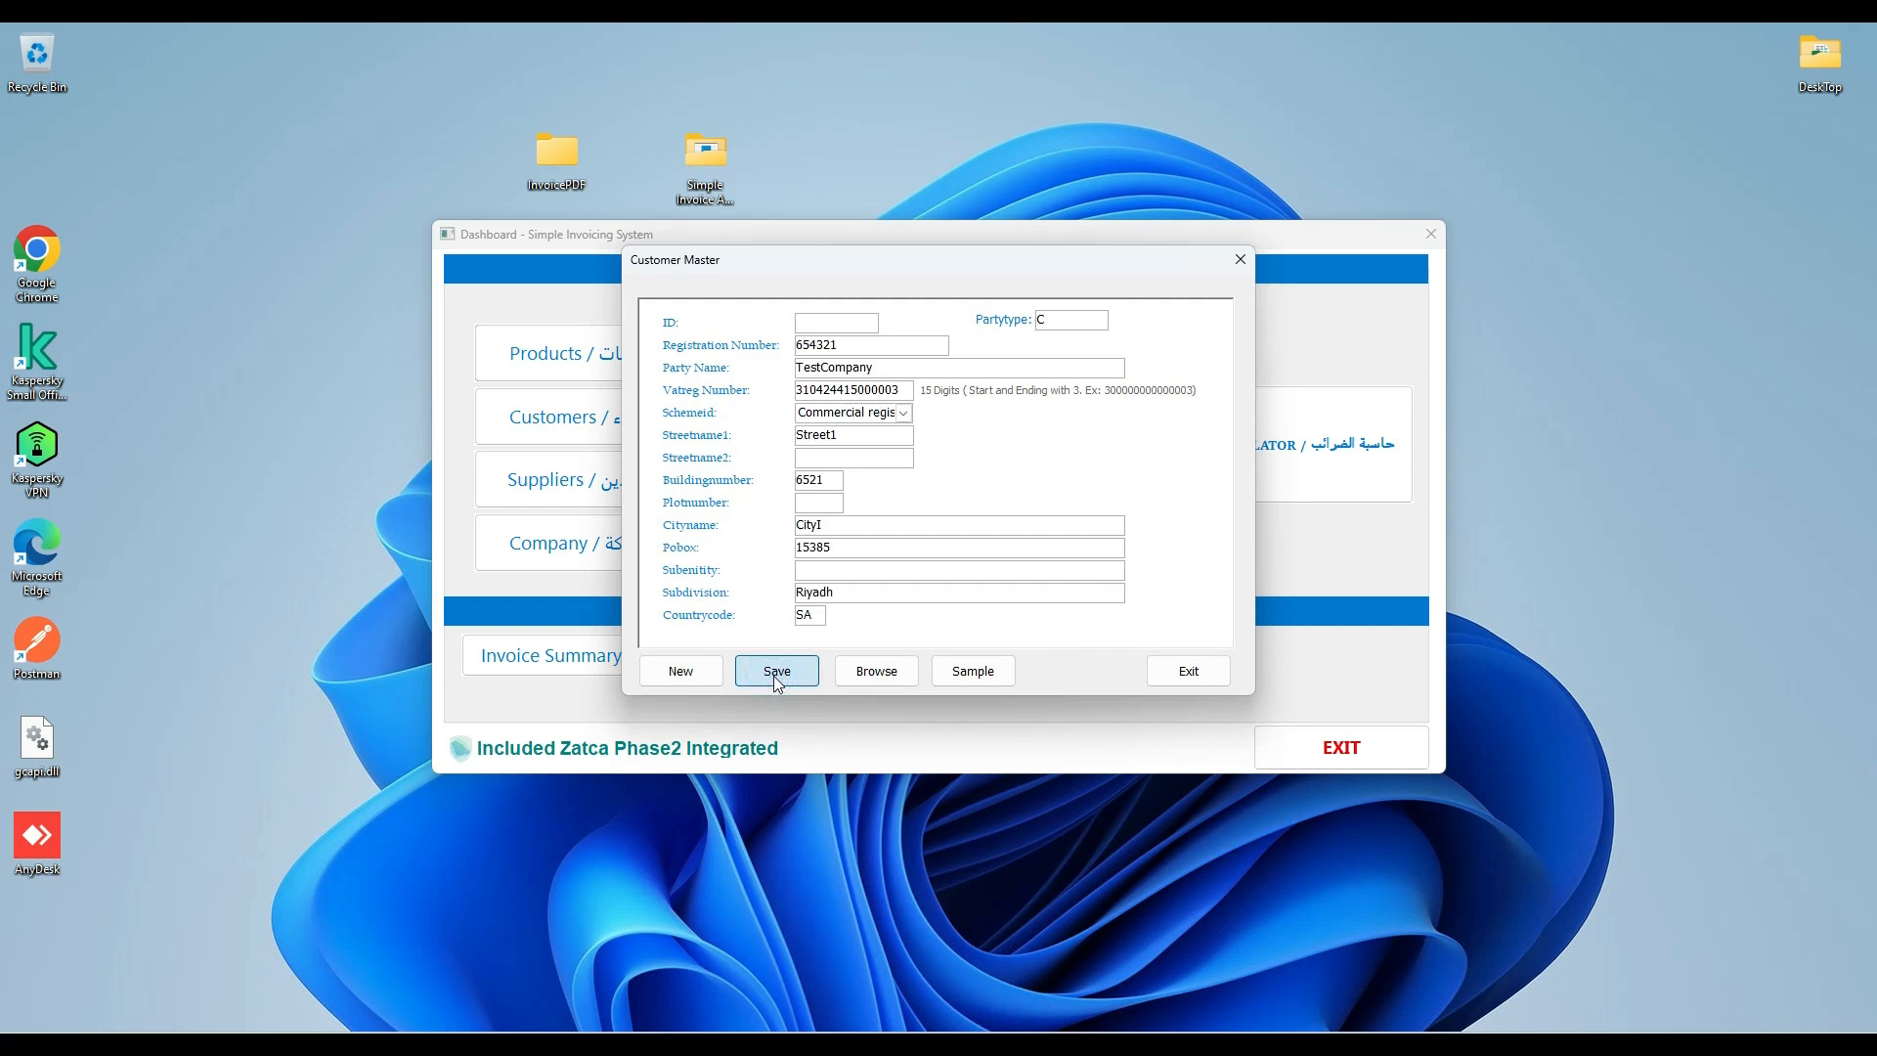
left_click(915, 606)
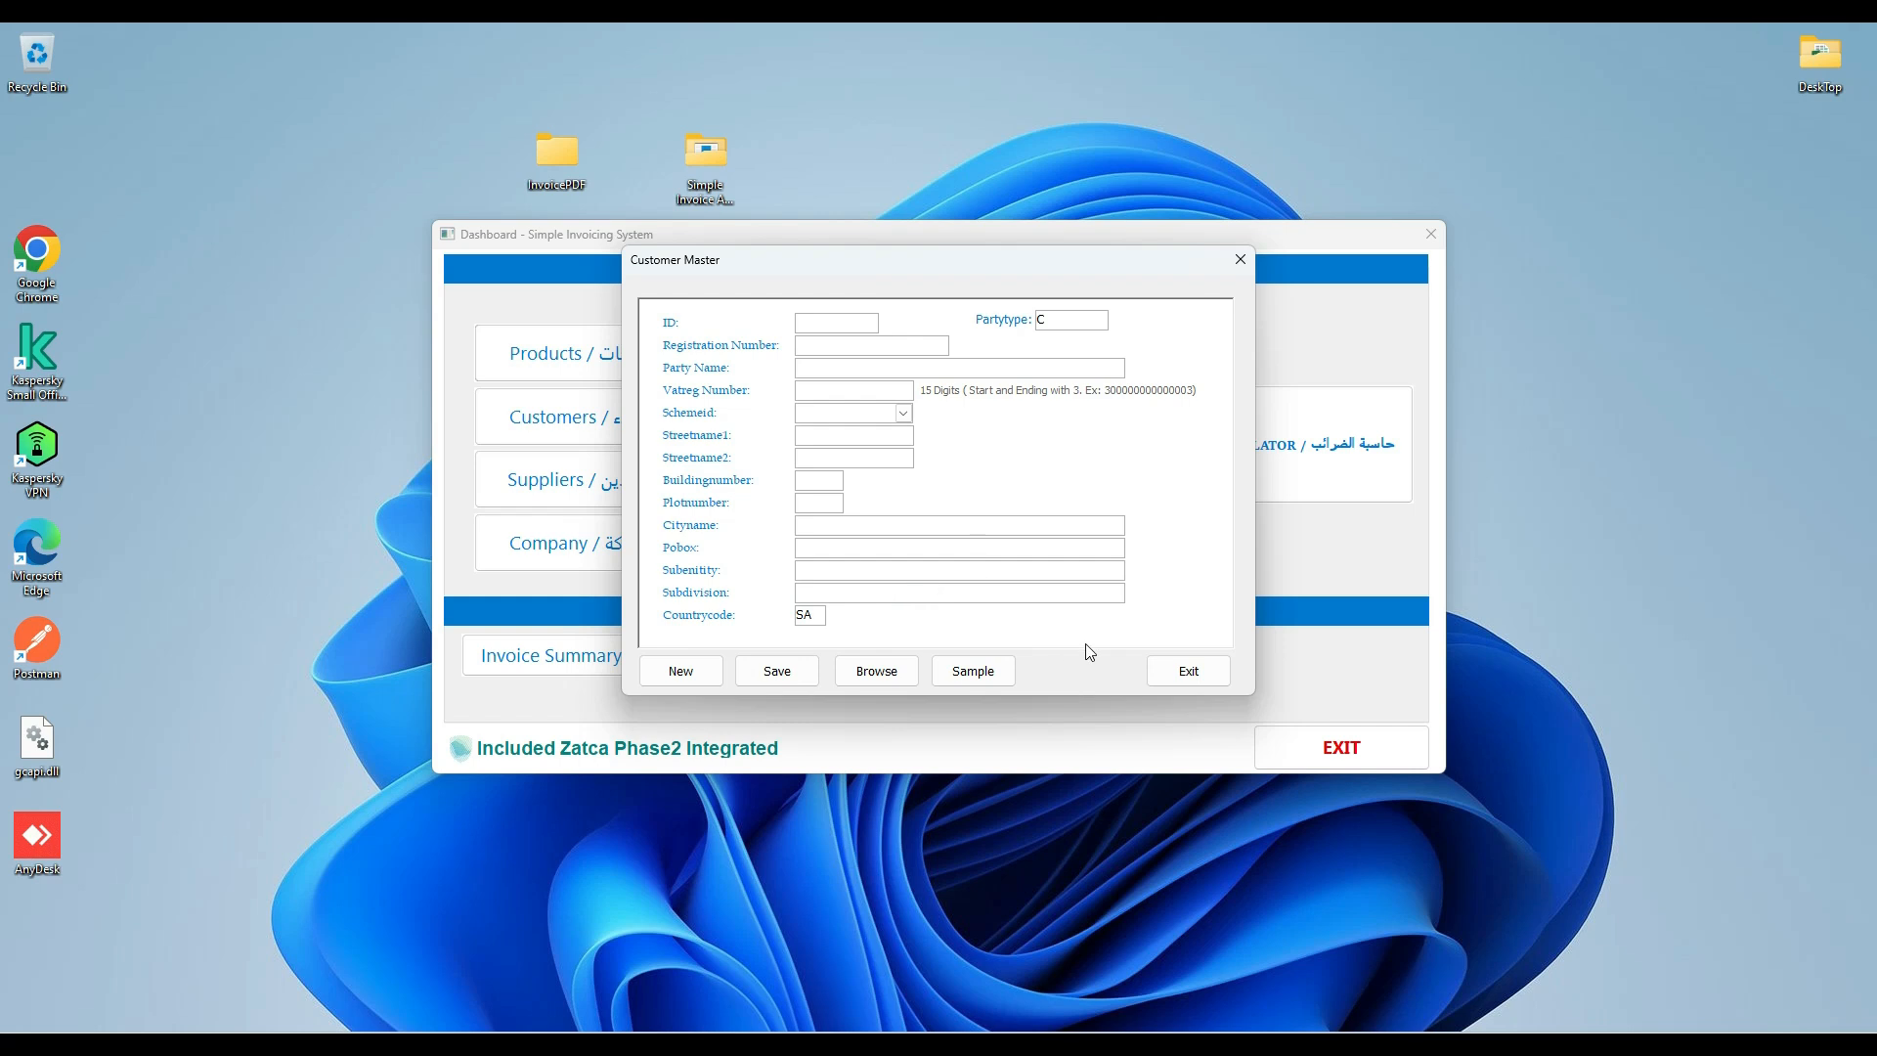
left_click(1189, 673)
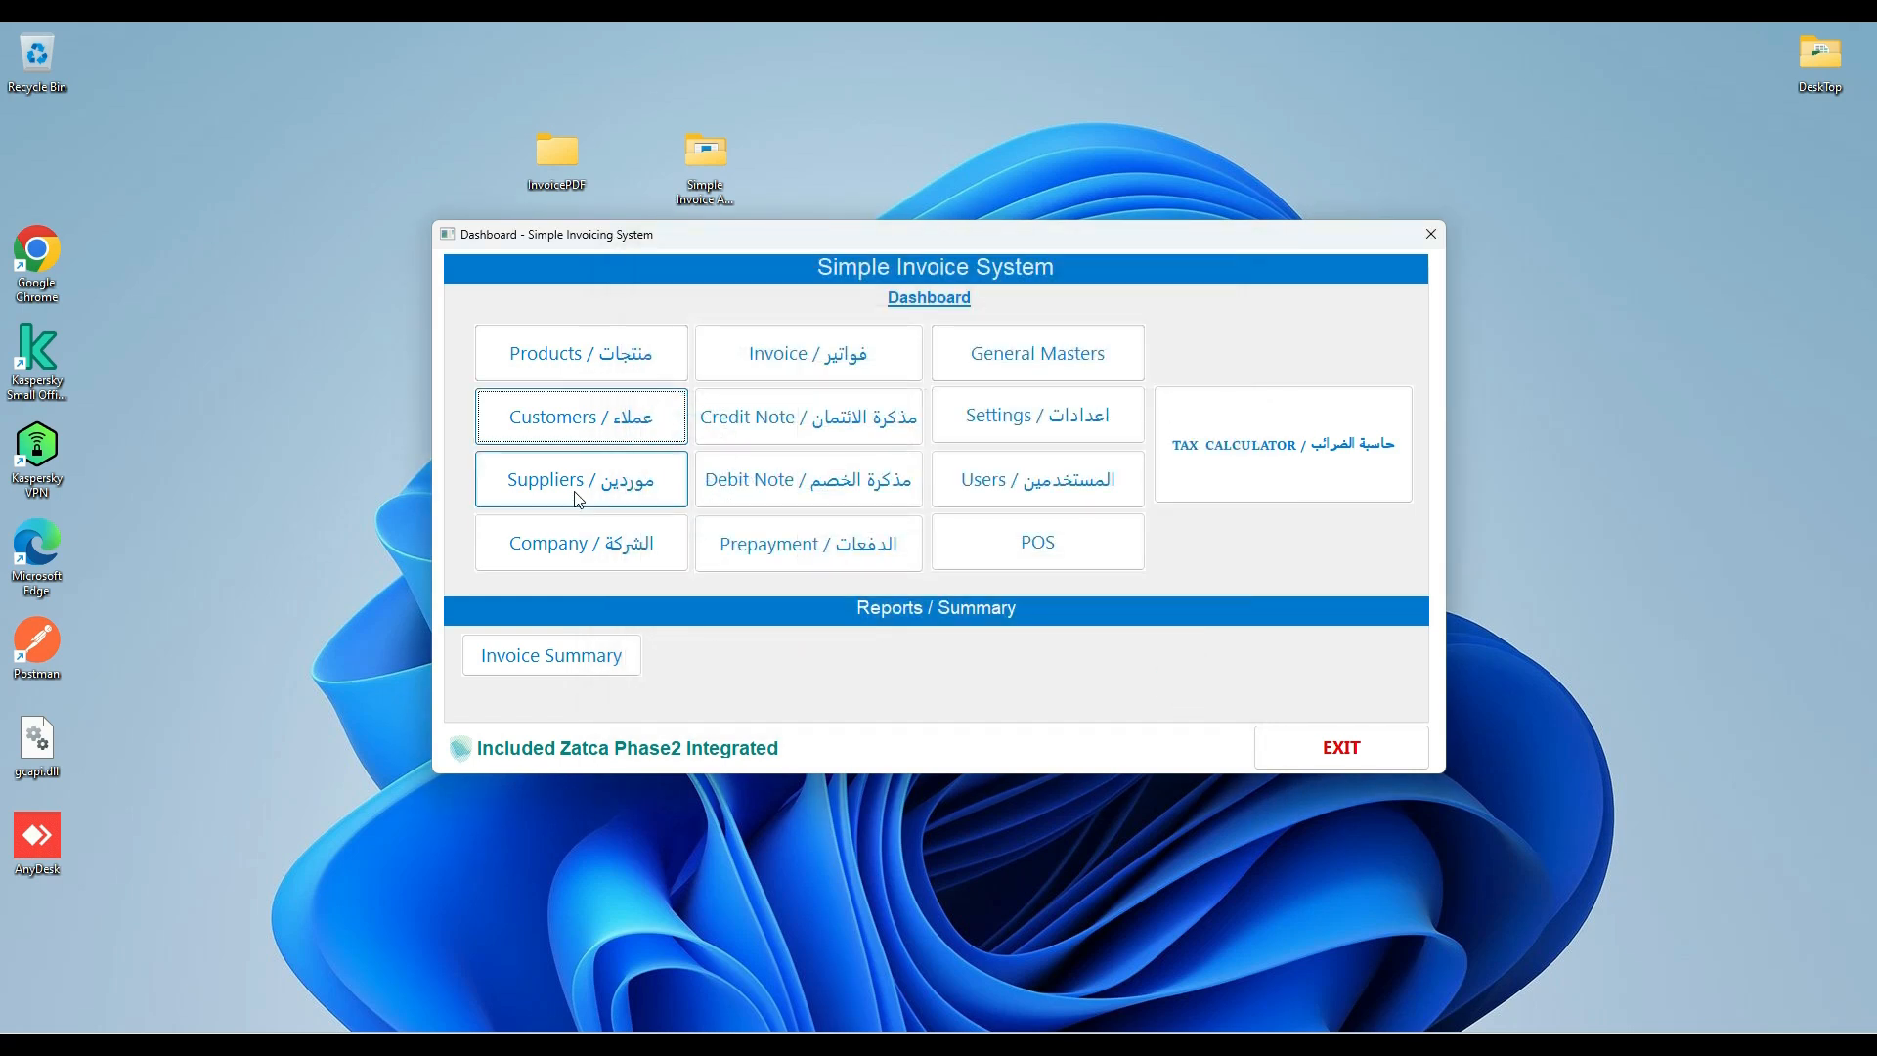
Save a company named Test with its registration, VAT and address details, certificate, private key and secret key, and browse the company records.
left_click(573, 552)
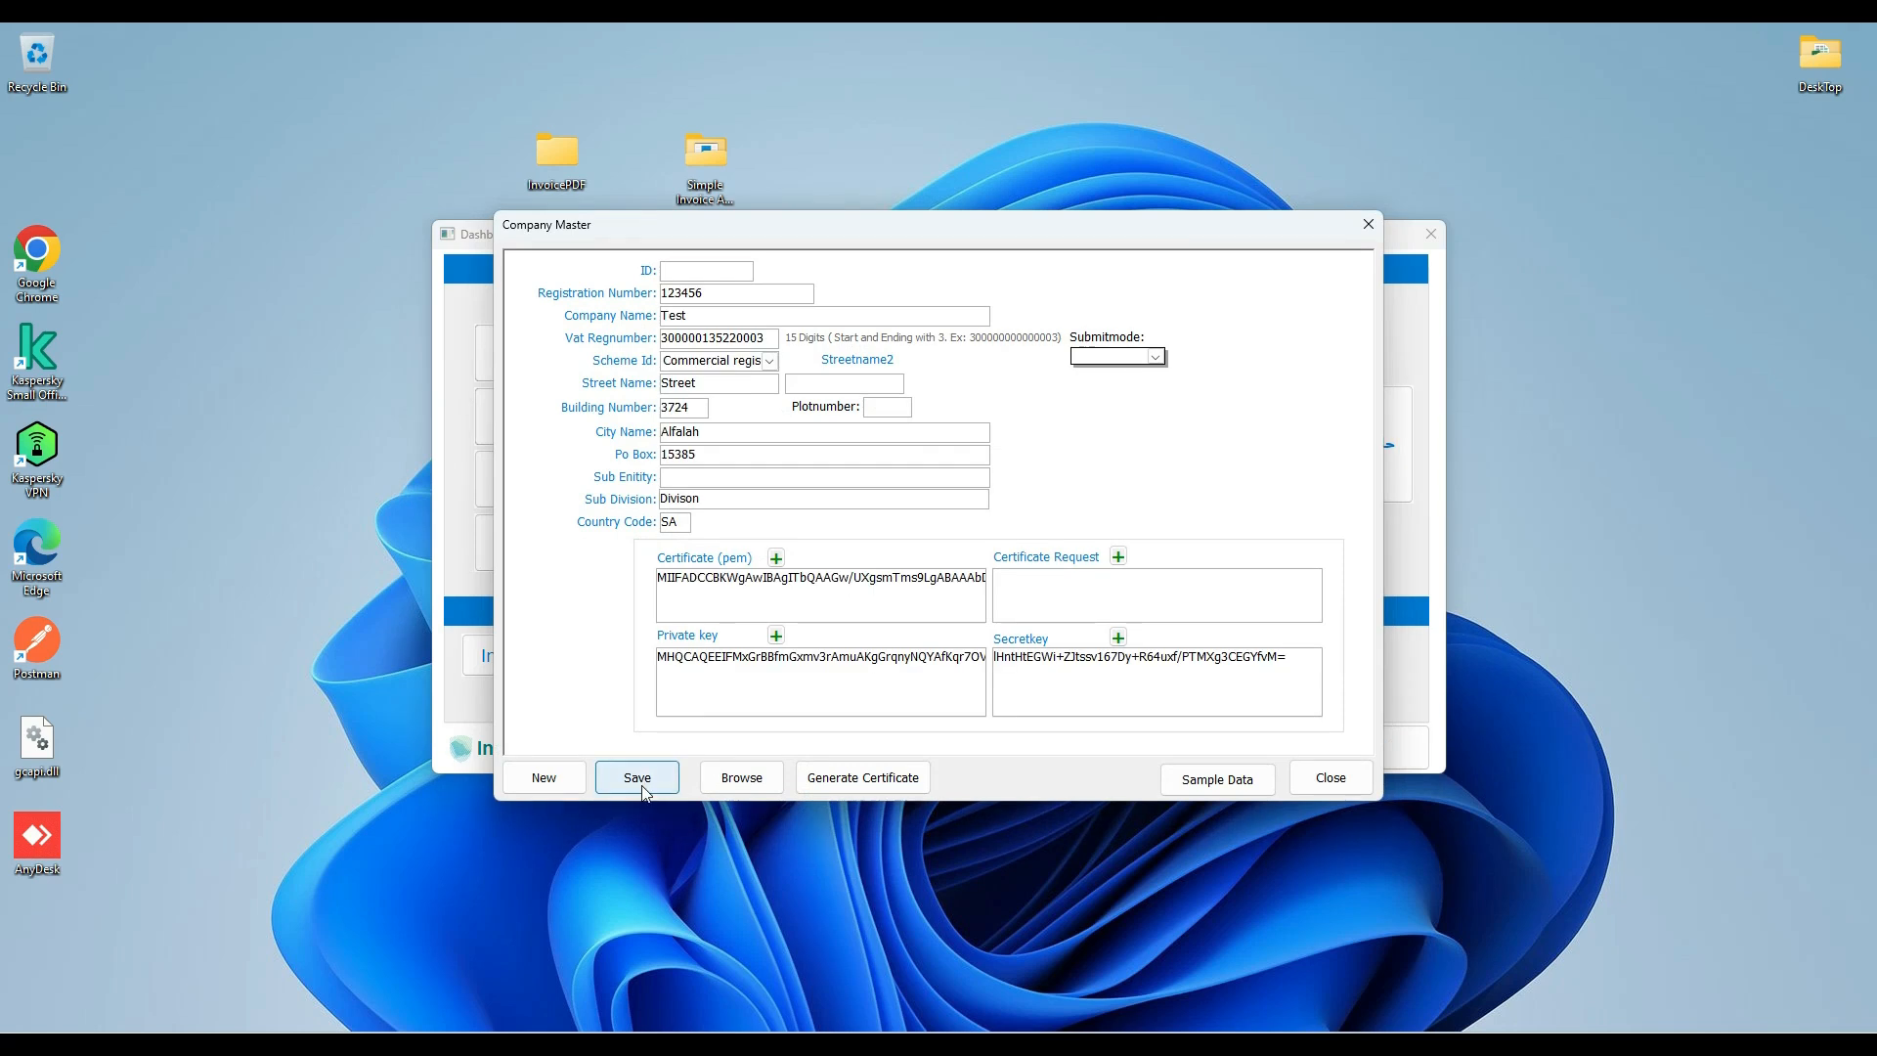
left_click(635, 779)
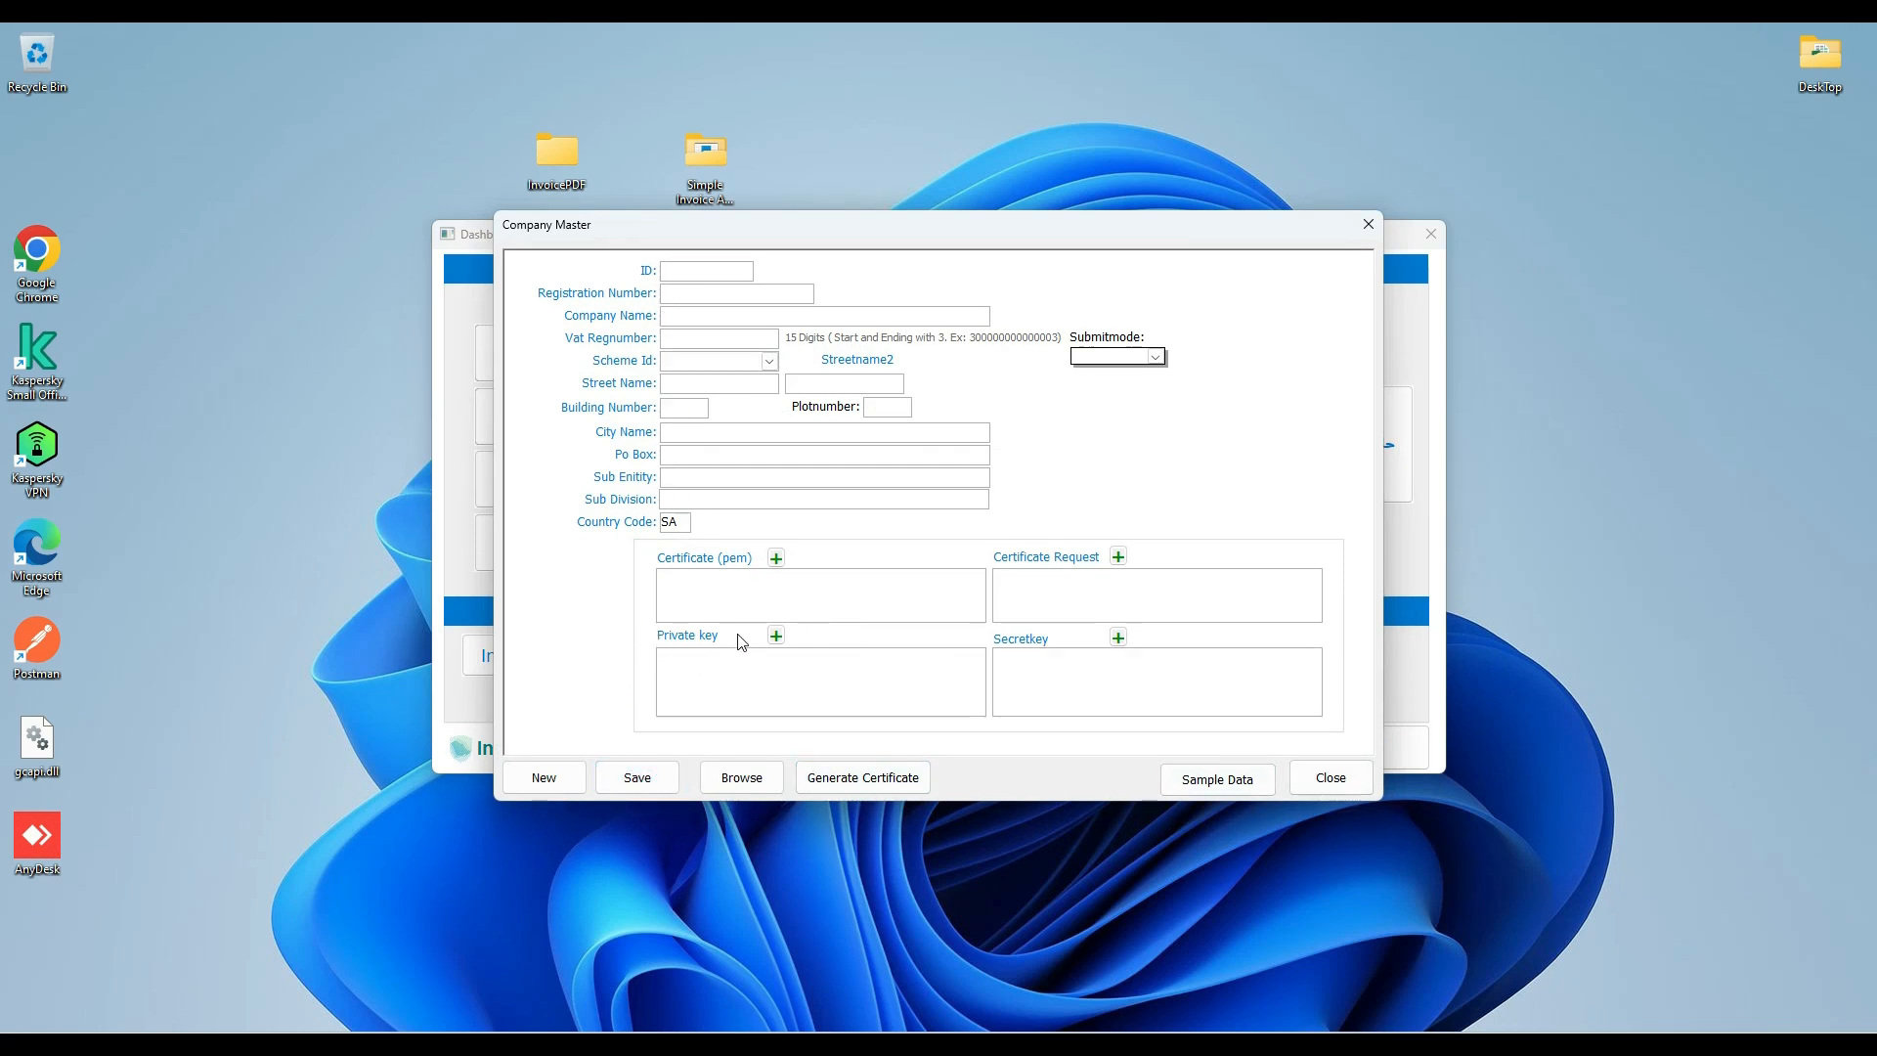
left_click(729, 782)
left_click(1333, 782)
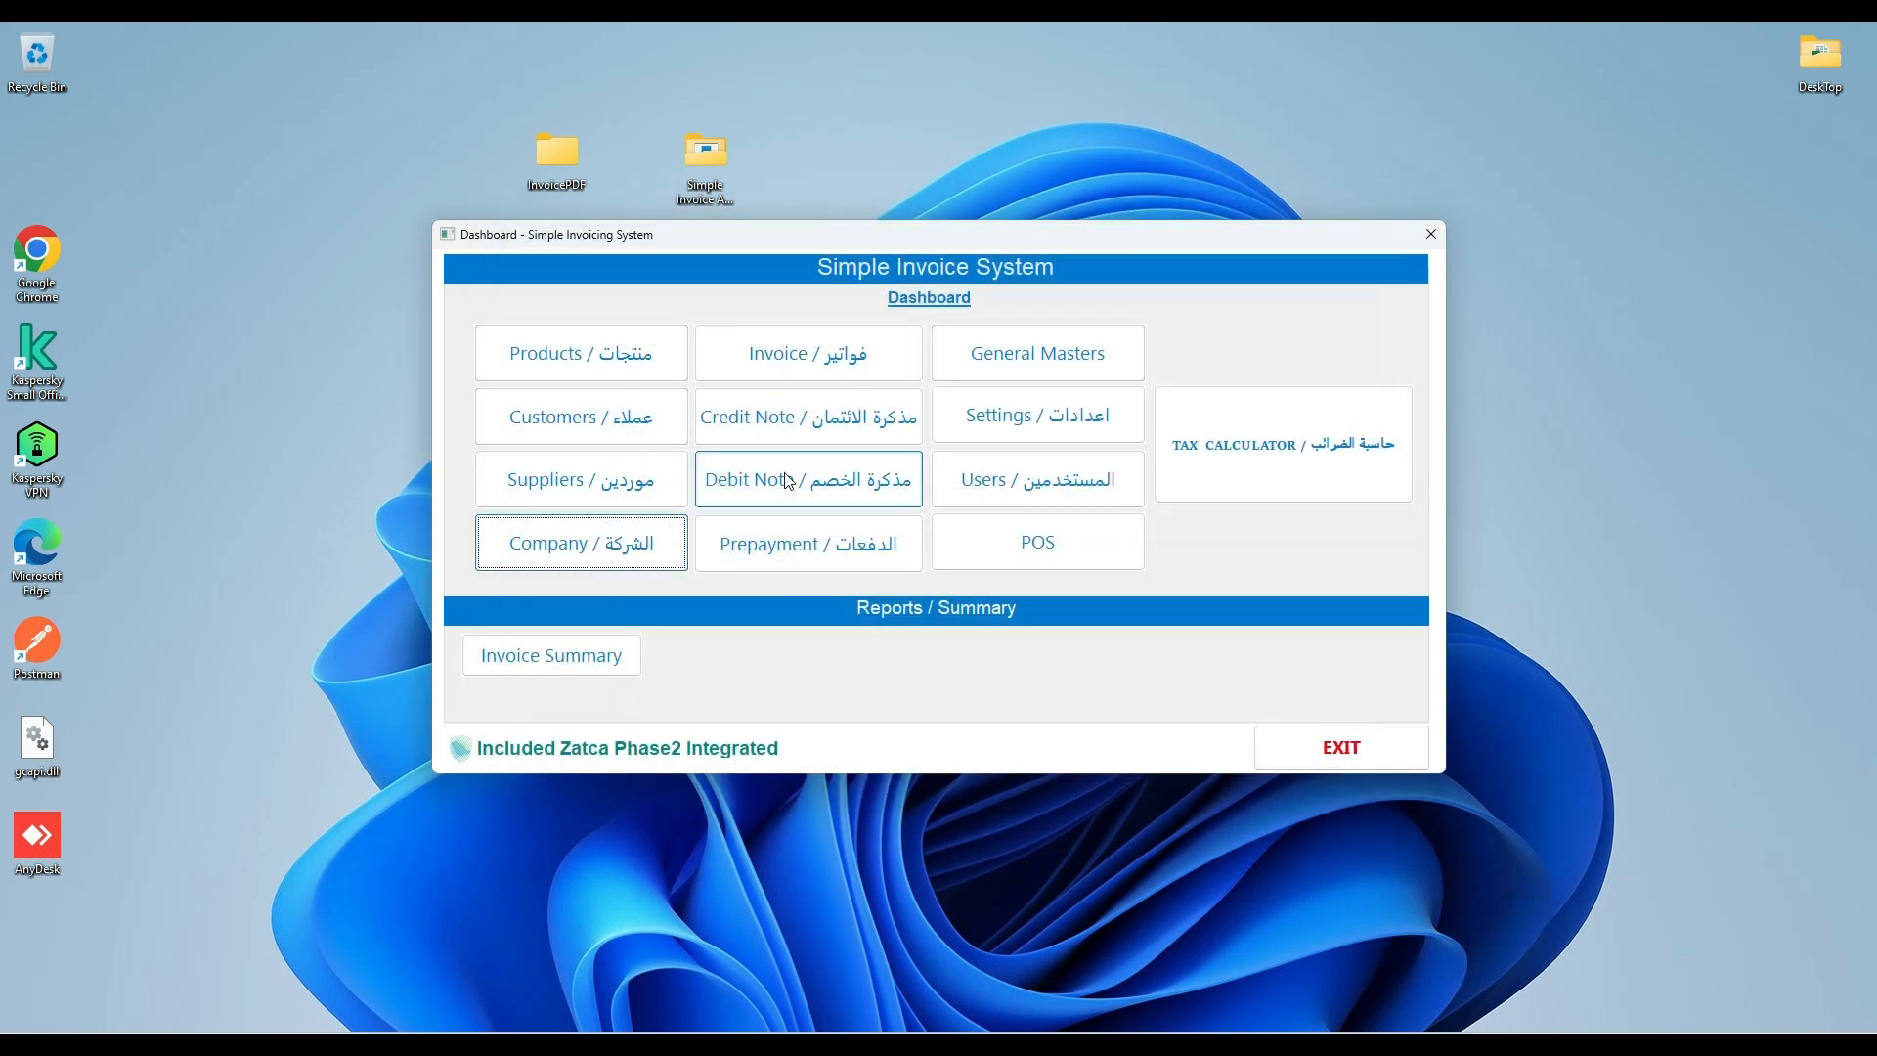
Start a standard invoice with supply date 14/11/2024, company 01 and the saved customer's ID.
left_click(796, 364)
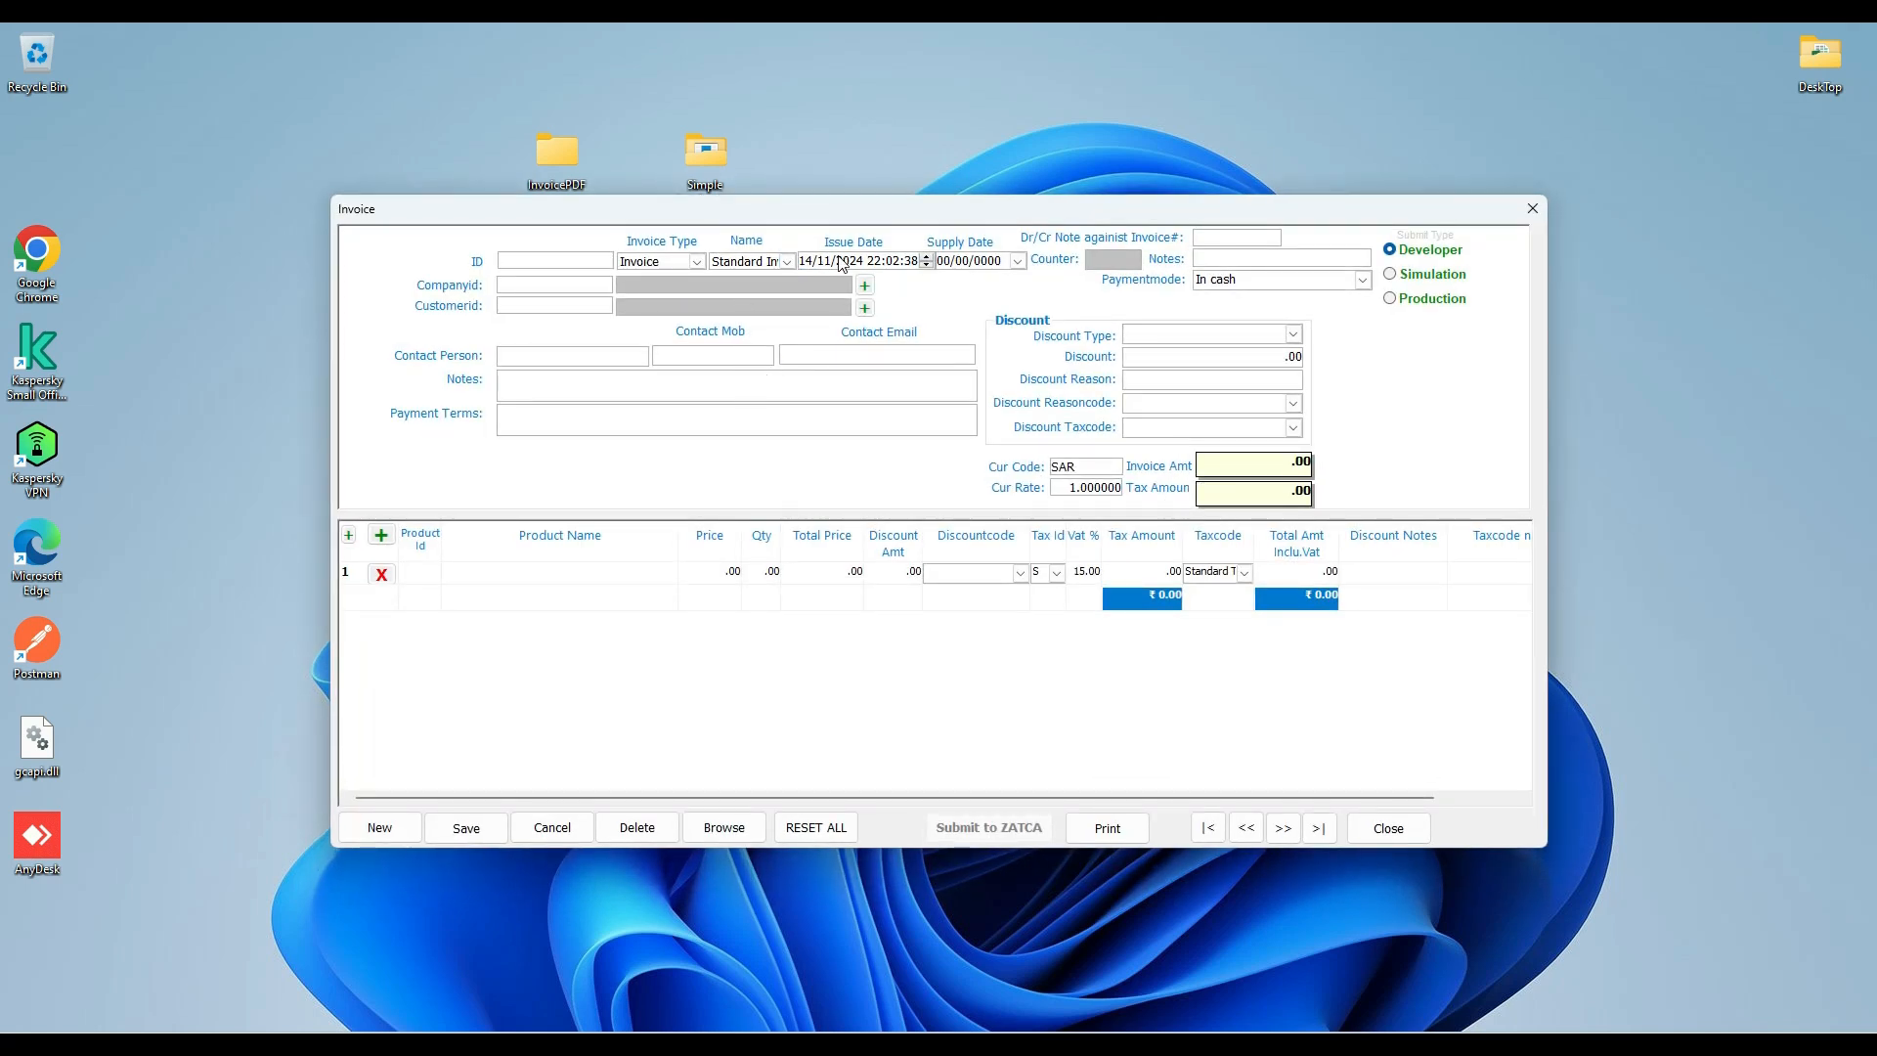
left_click(1018, 261)
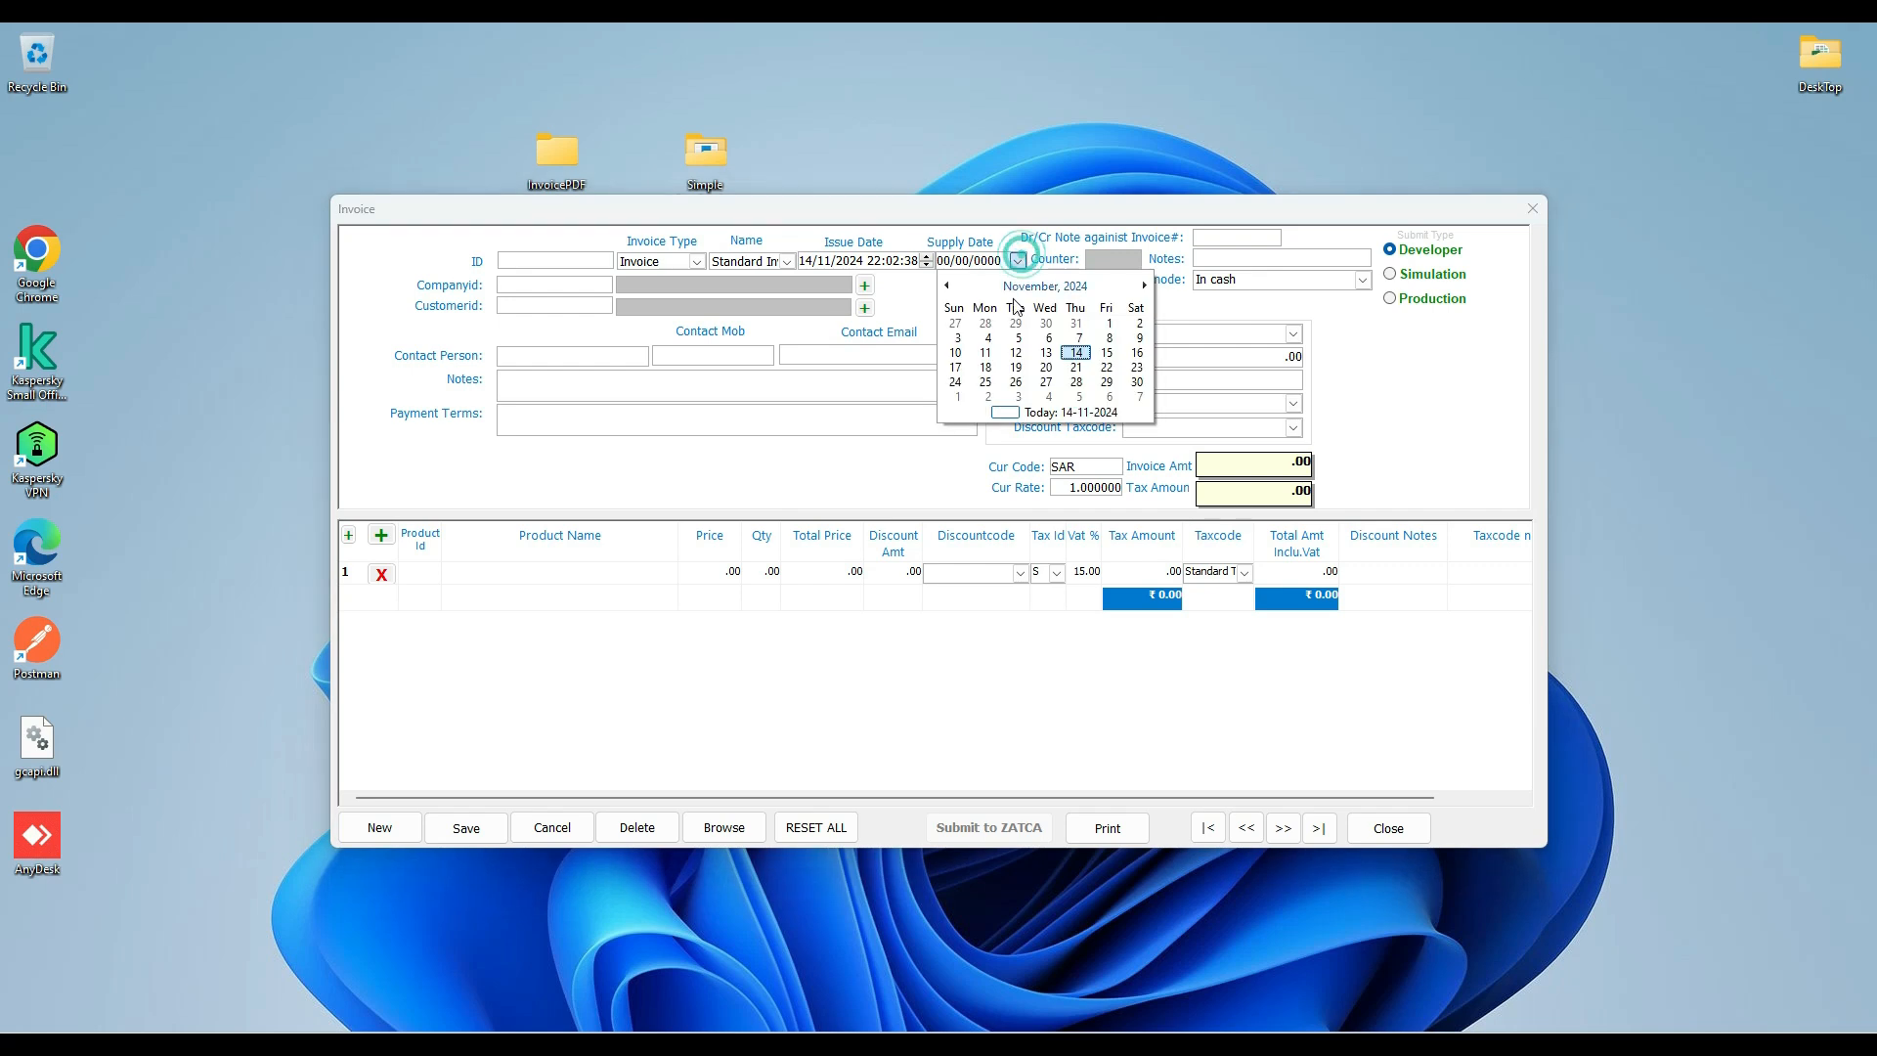
left_click(1073, 354)
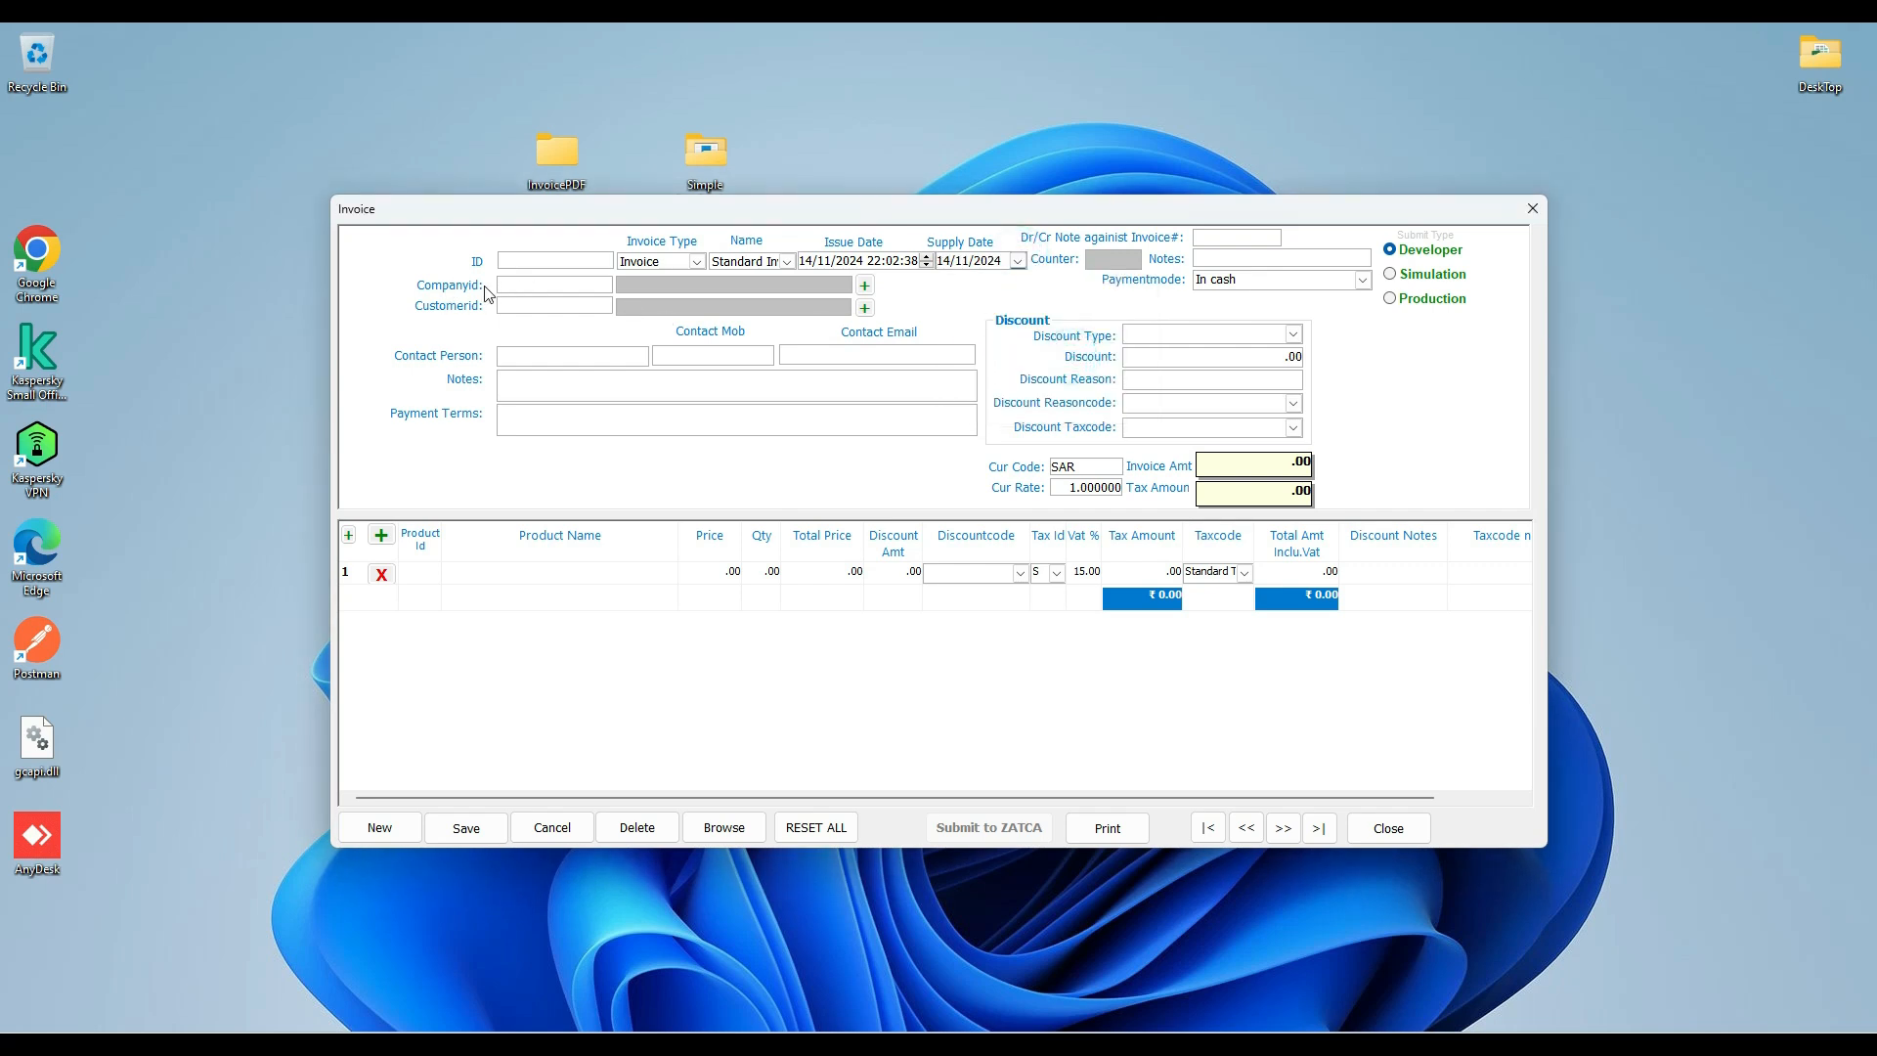
left_click(522, 290)
left_click(546, 311)
Enter the contact person's name and mobile number on the invoice, and set its notes to Test.
left_click(530, 356)
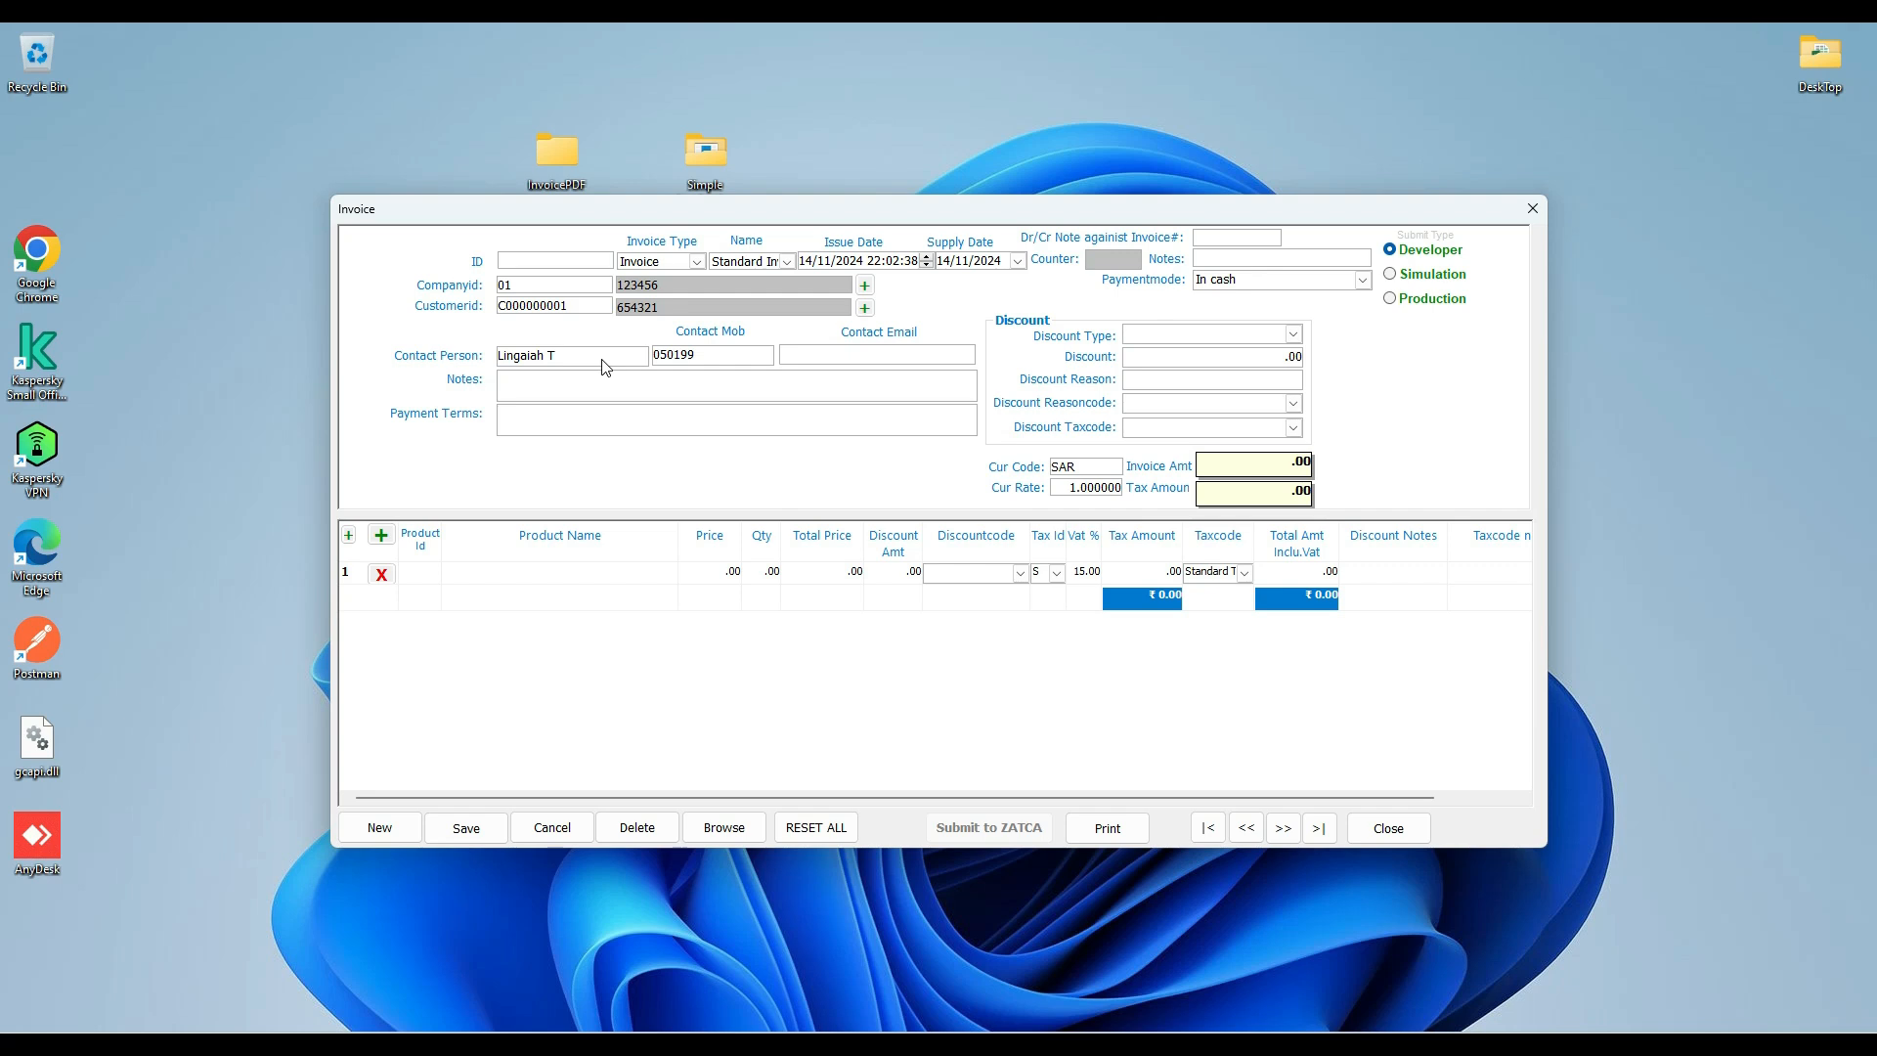
left_click(547, 386)
type("Test")
Add PRODUCT2 to the first invoice line with a quantity of 2.
double_click(419, 570)
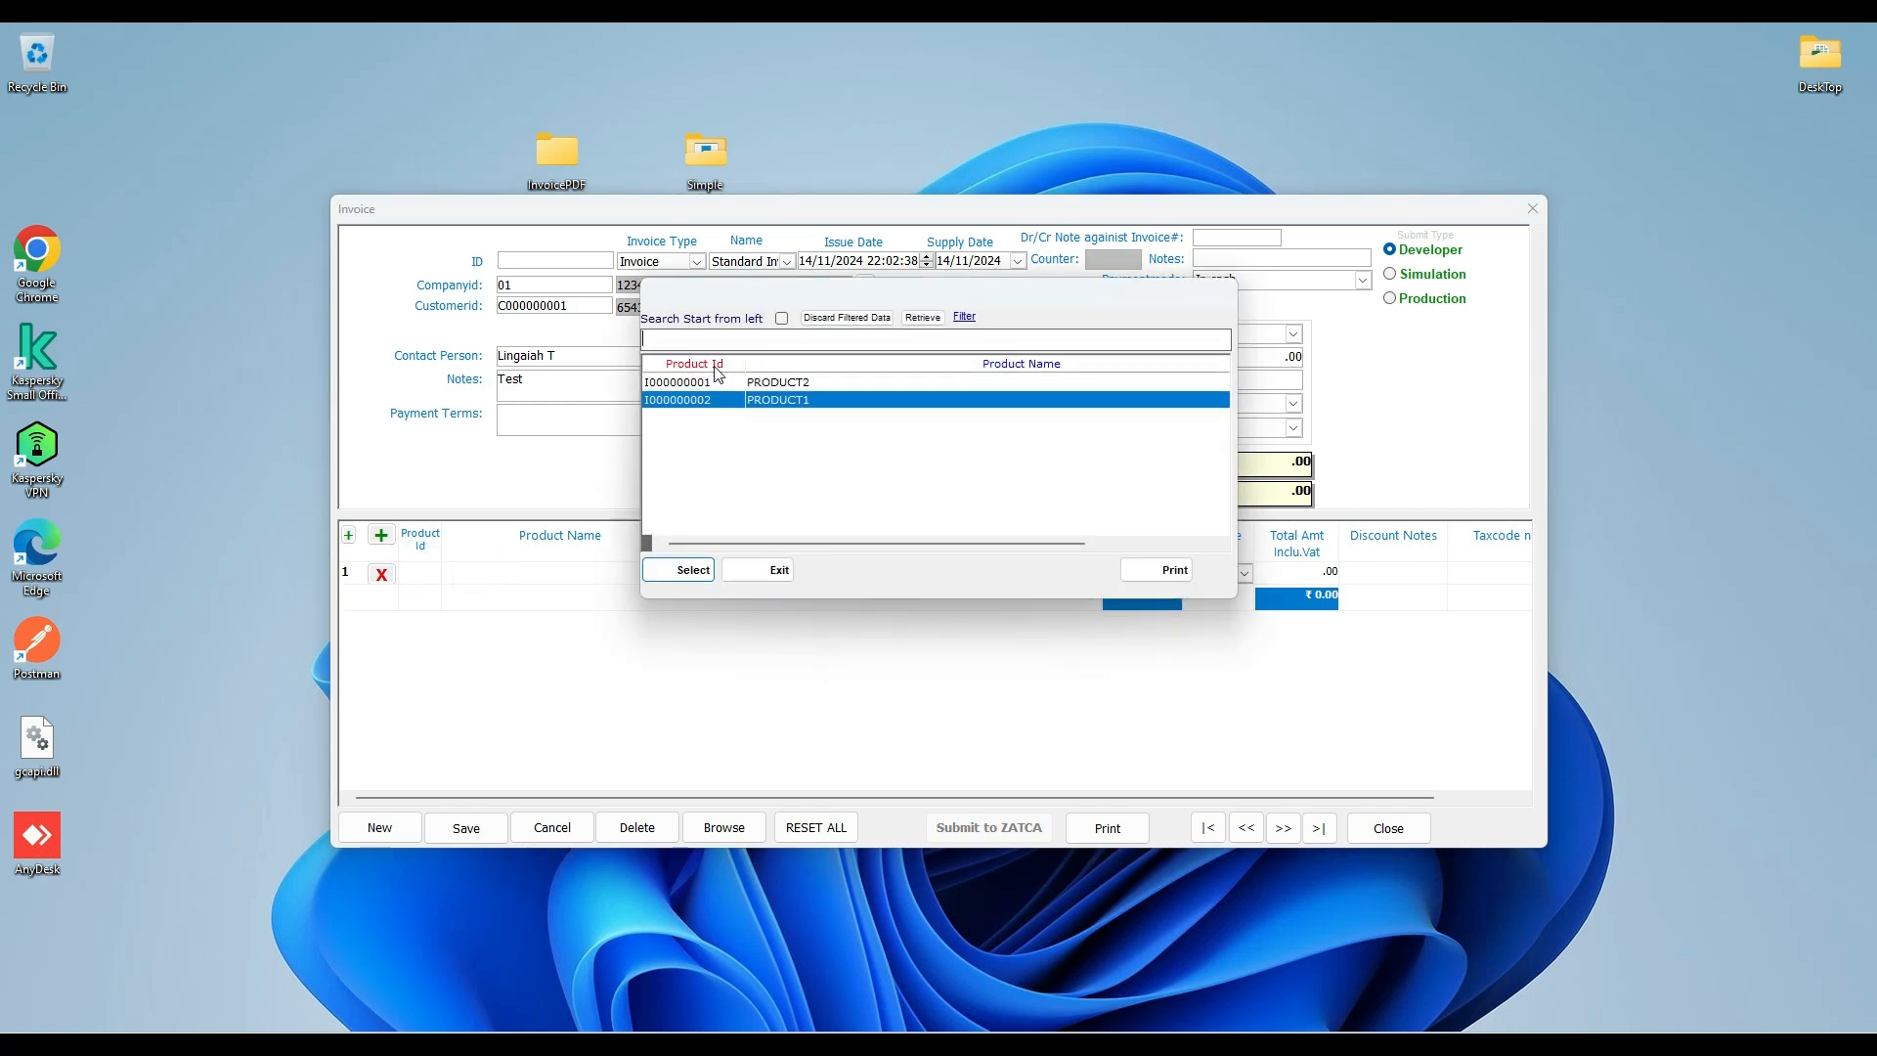
double_click(769, 383)
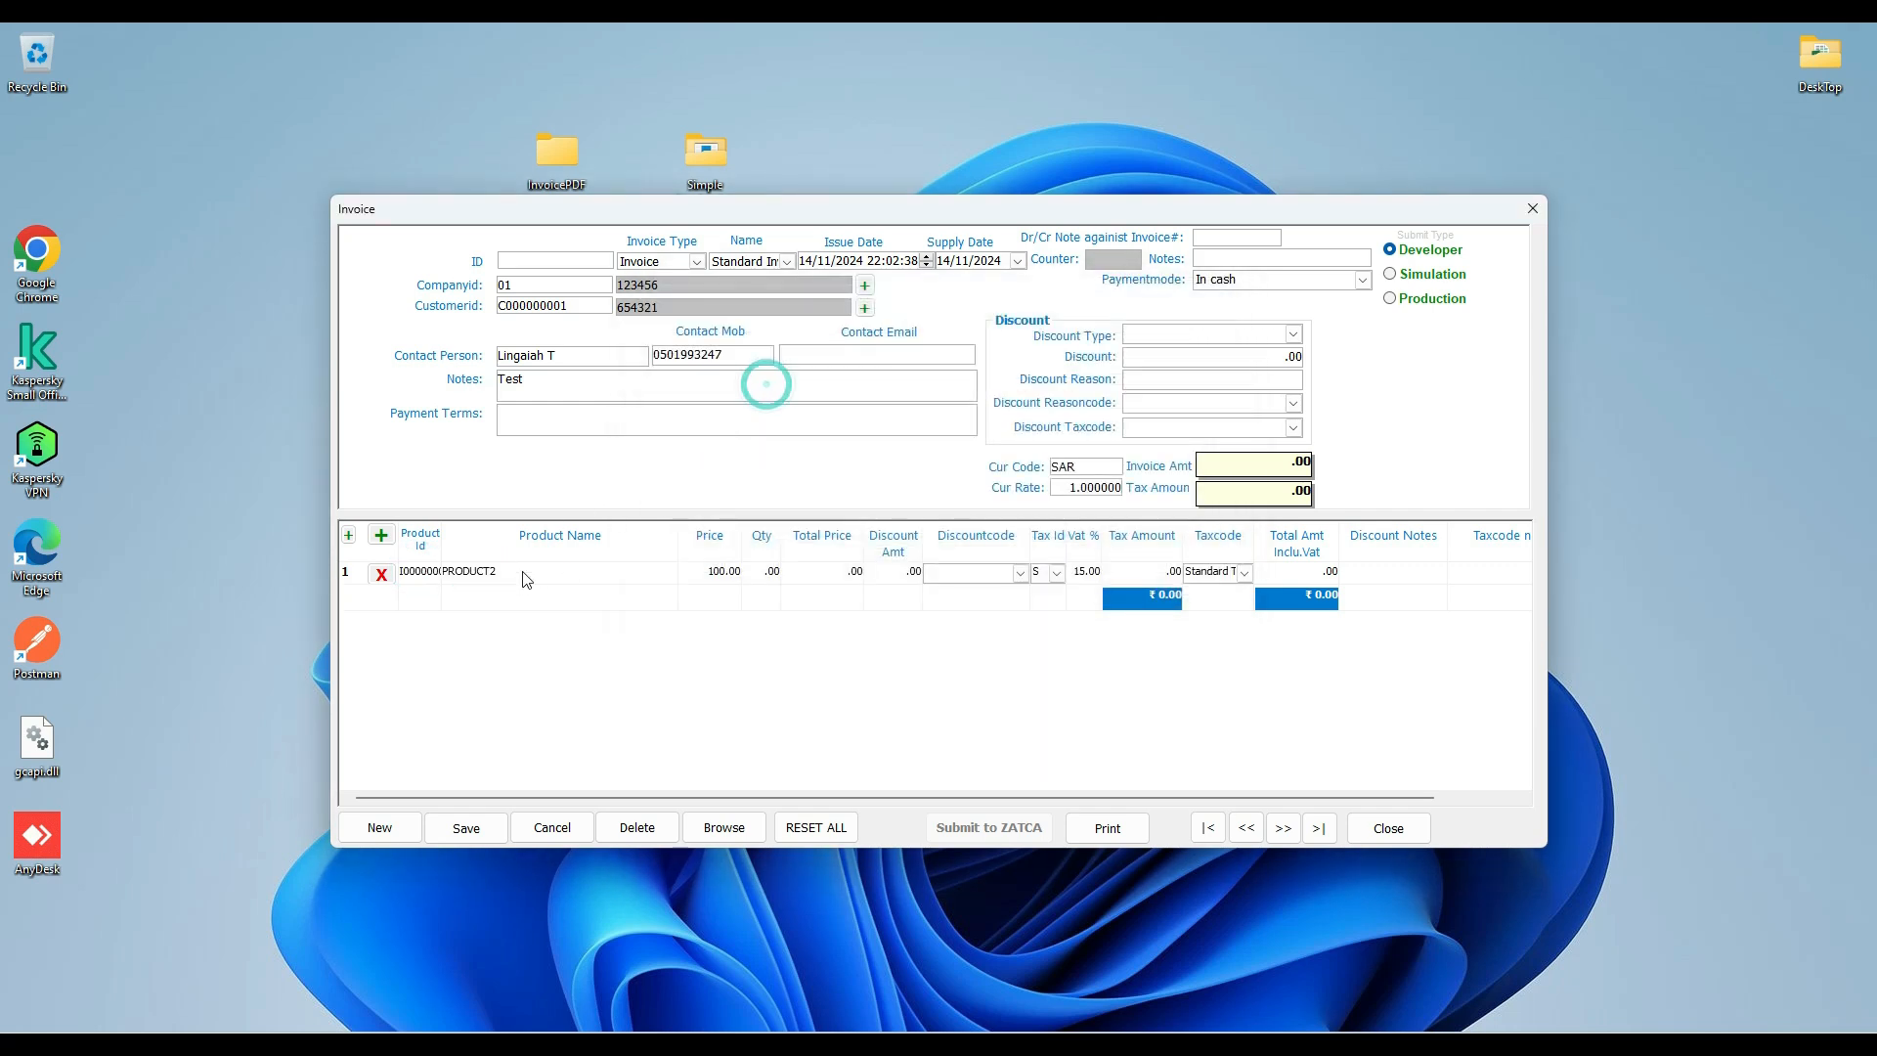
key("Tab")
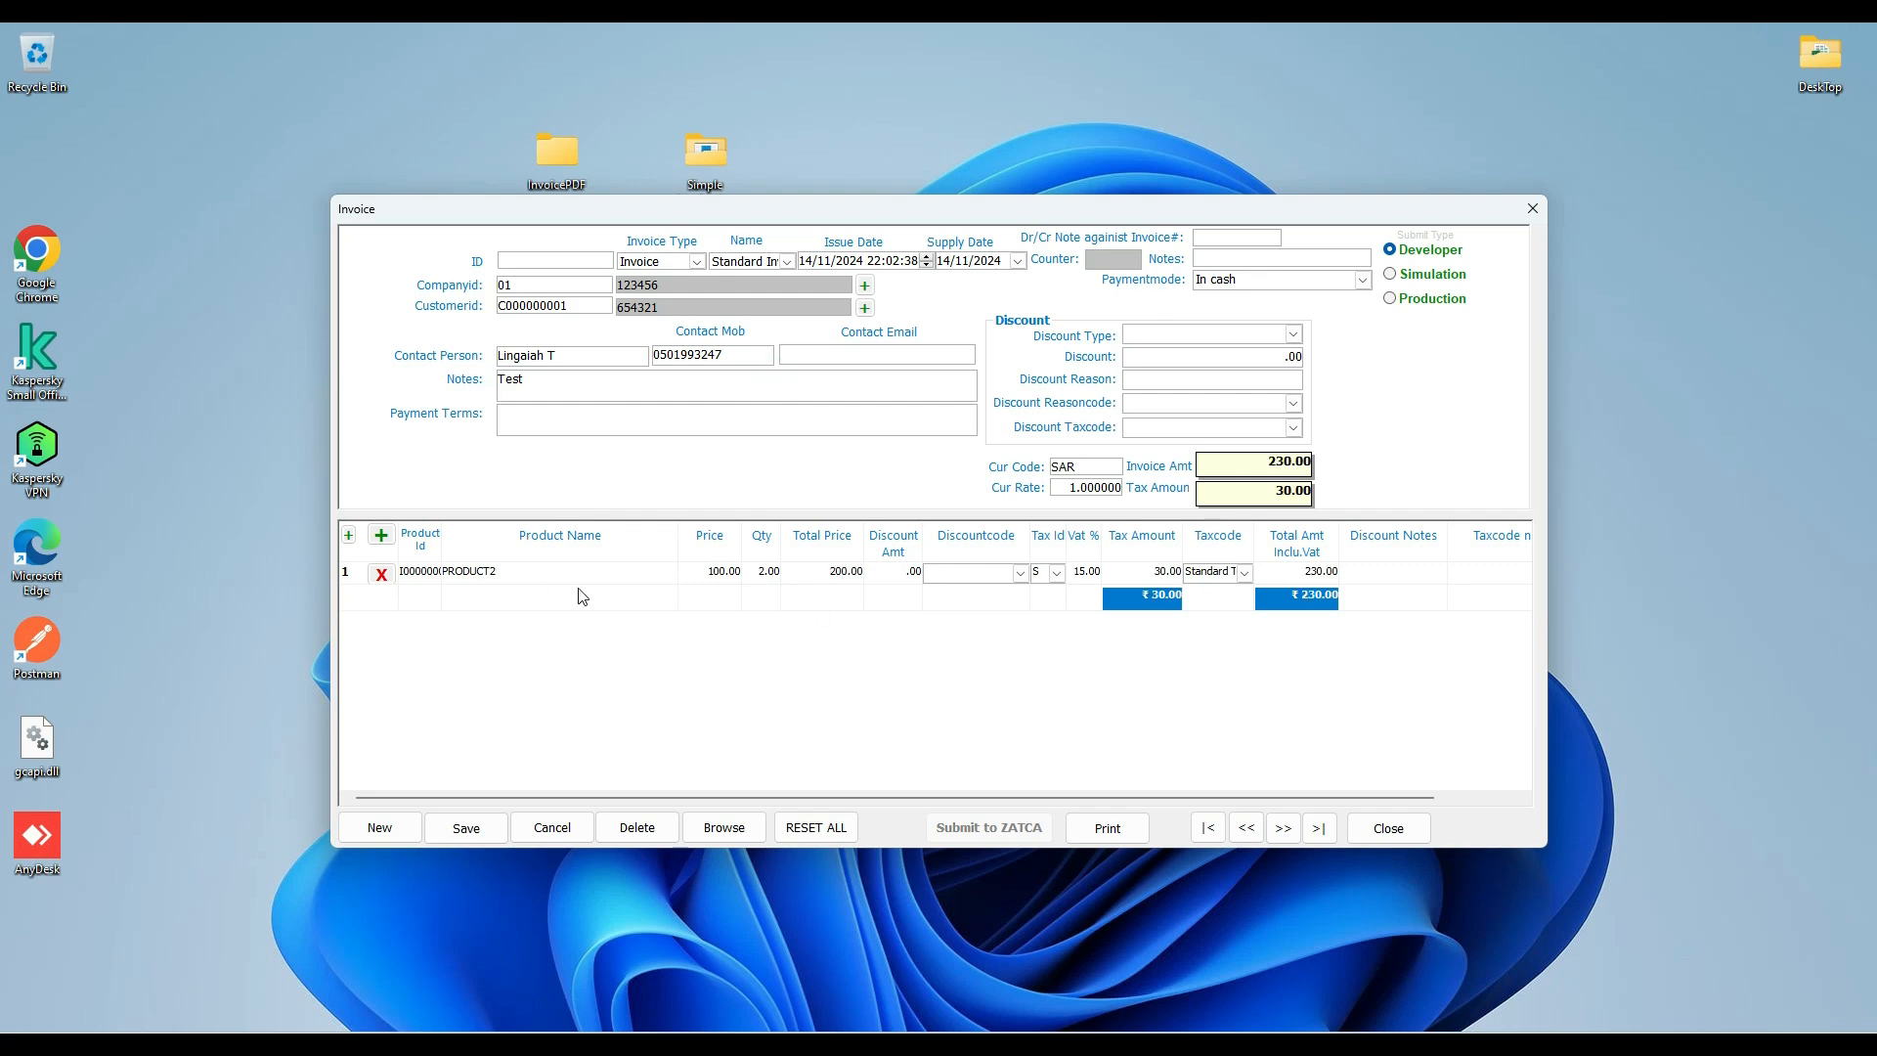
Add PRODUCT1 on a second invoice line with a quantity of 1 and a discount amount of 10.
left_click(382, 536)
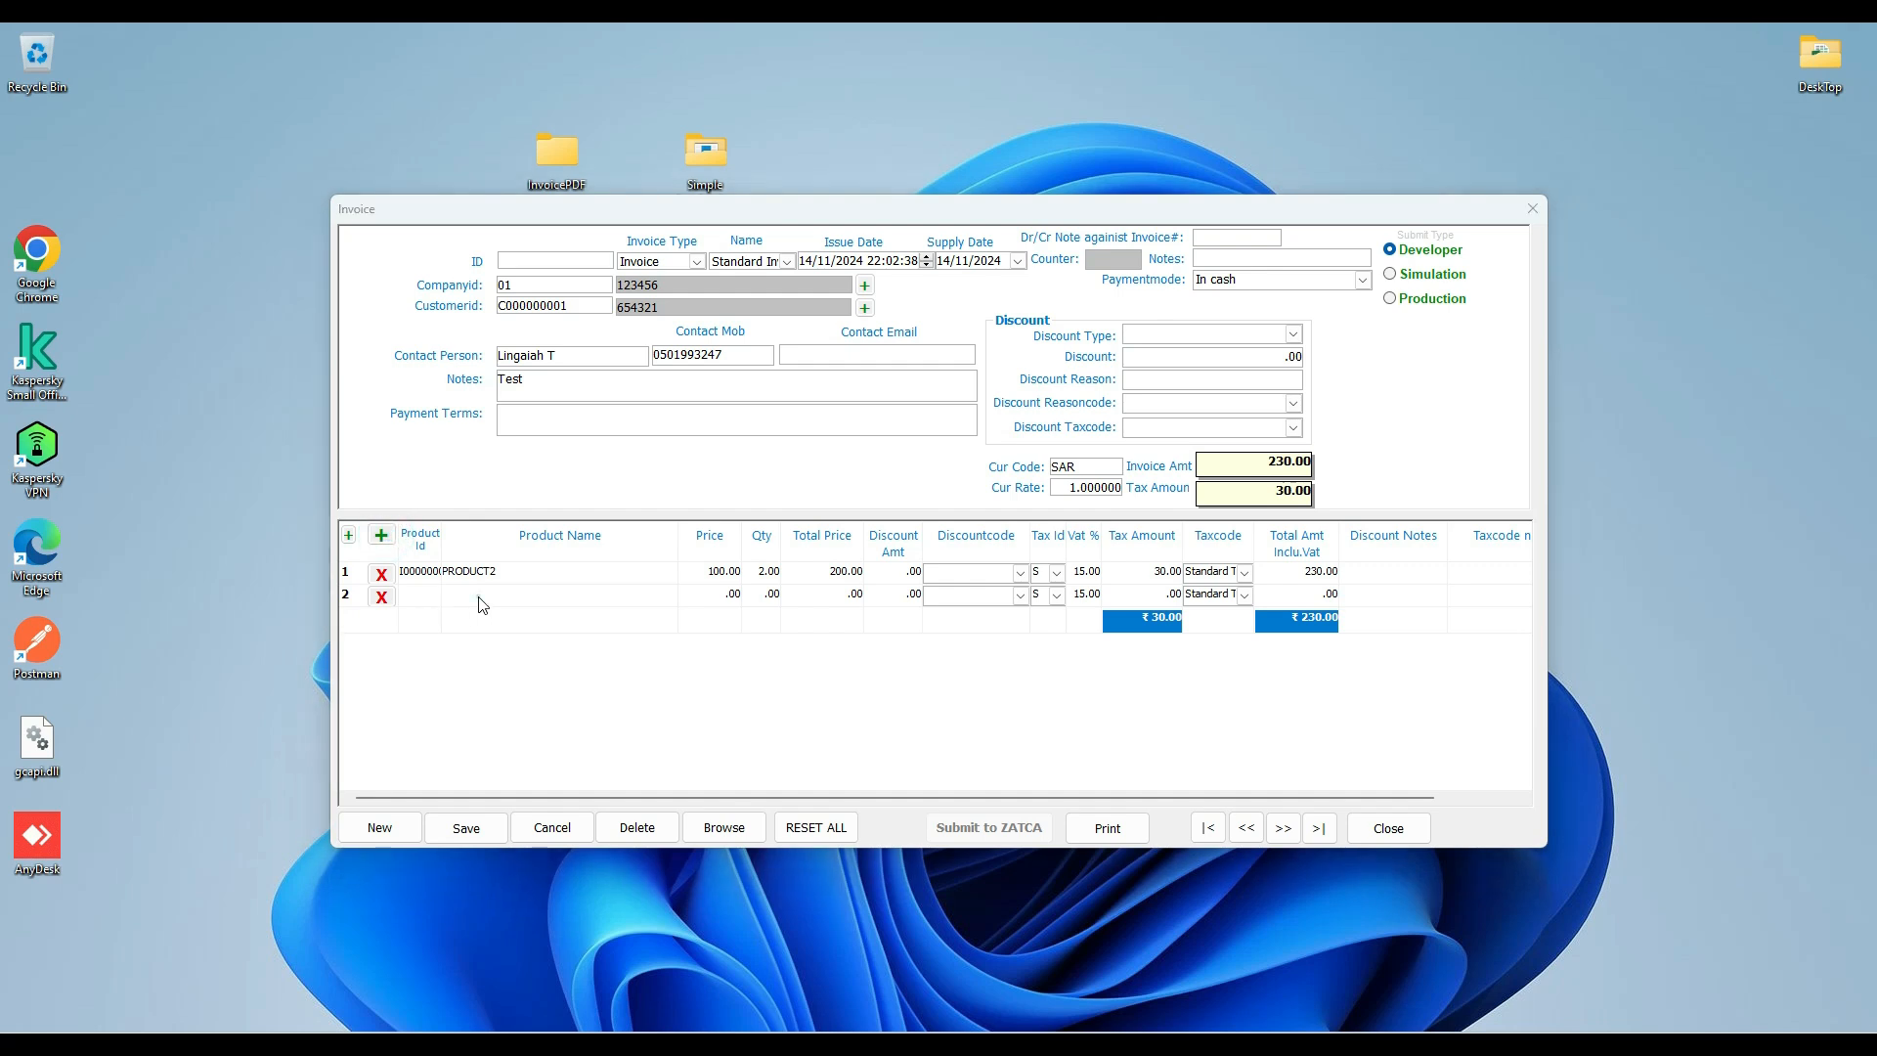
left_click(764, 400)
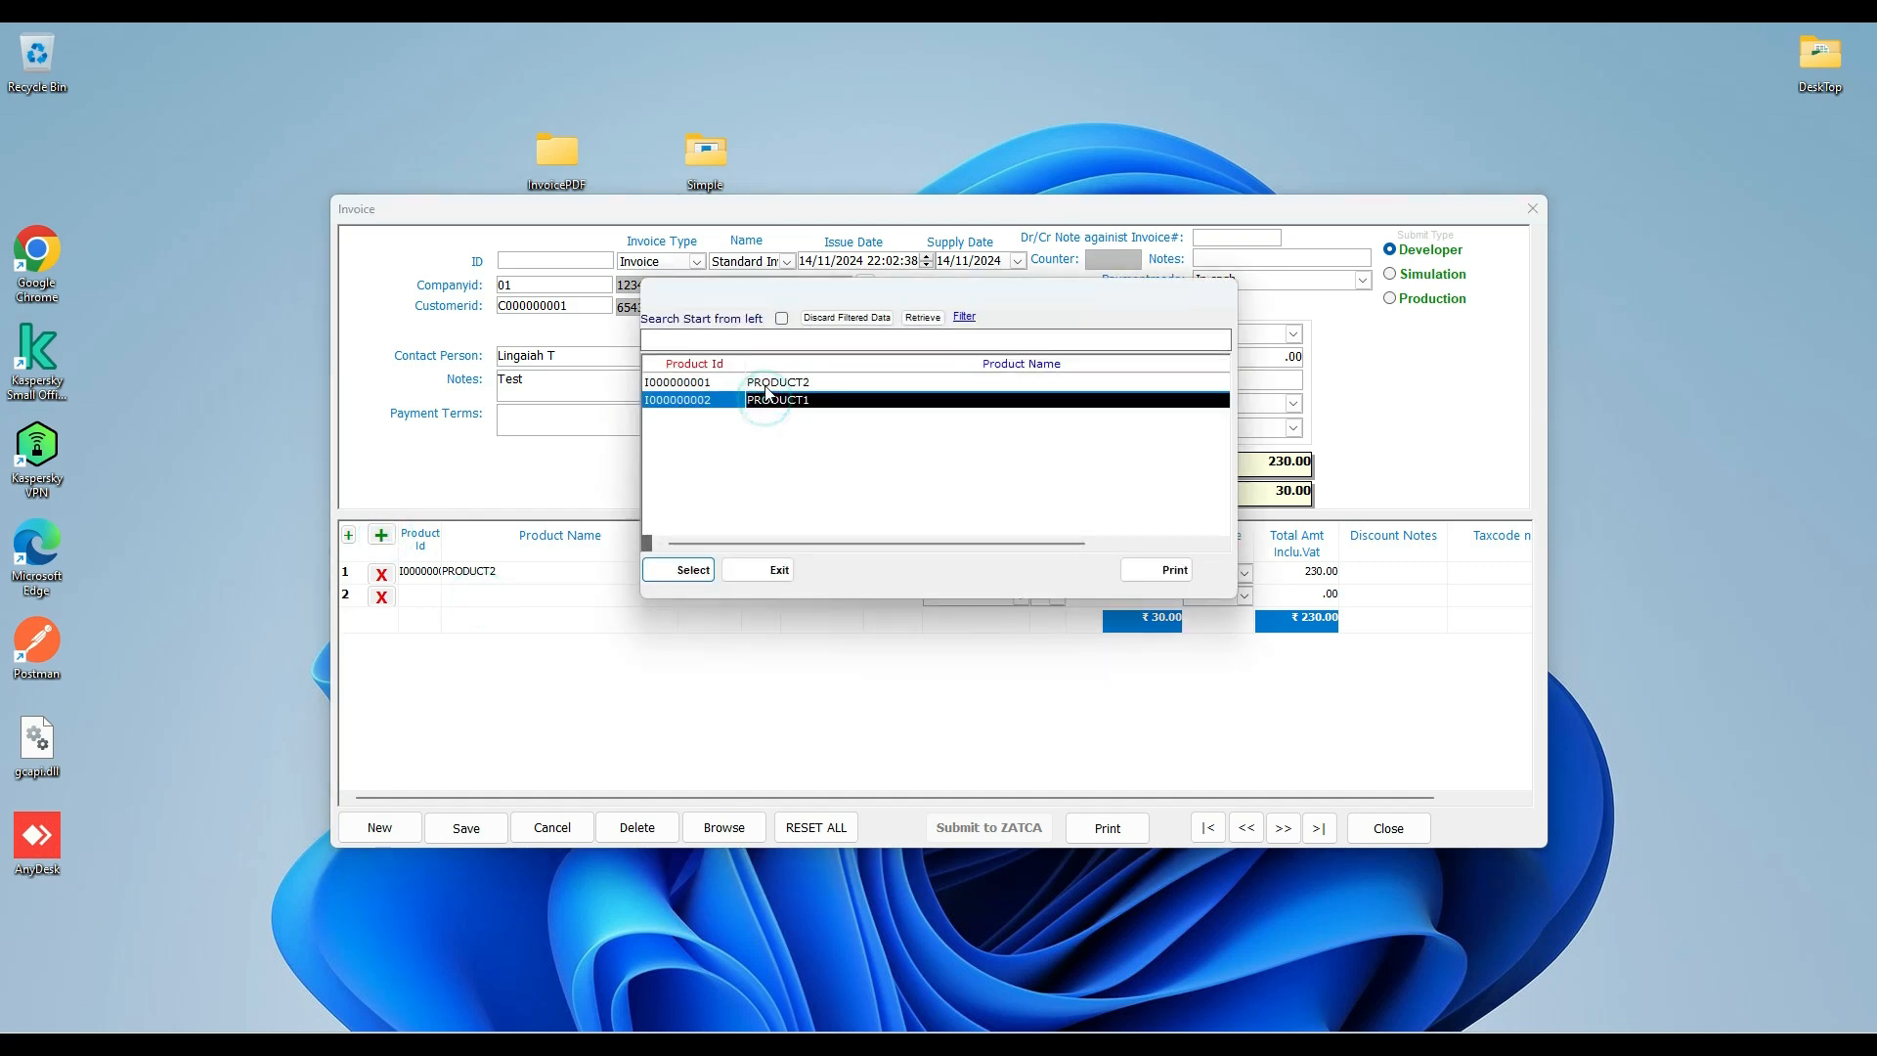
double_click(762, 399)
left_click(826, 593)
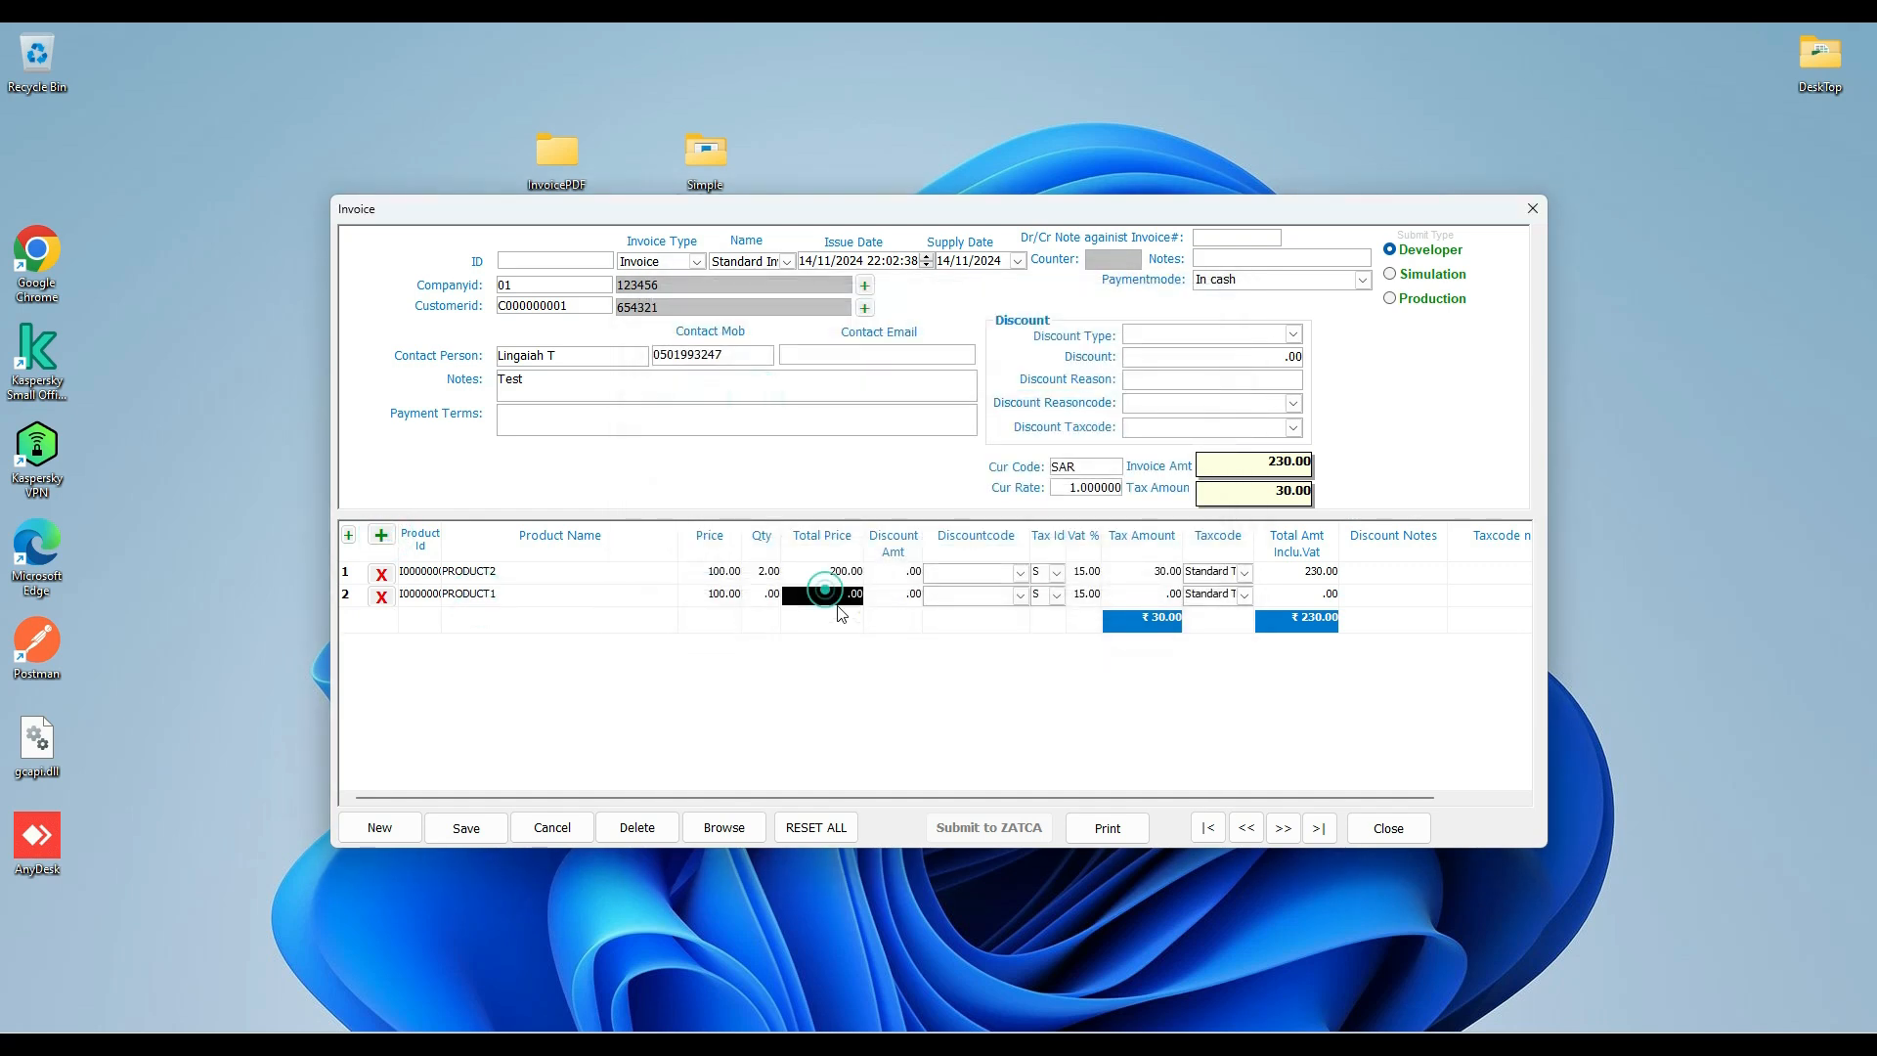
left_click(889, 599)
left_click(753, 598)
type("1")
key("Tab")
type("10")
key("Tab")
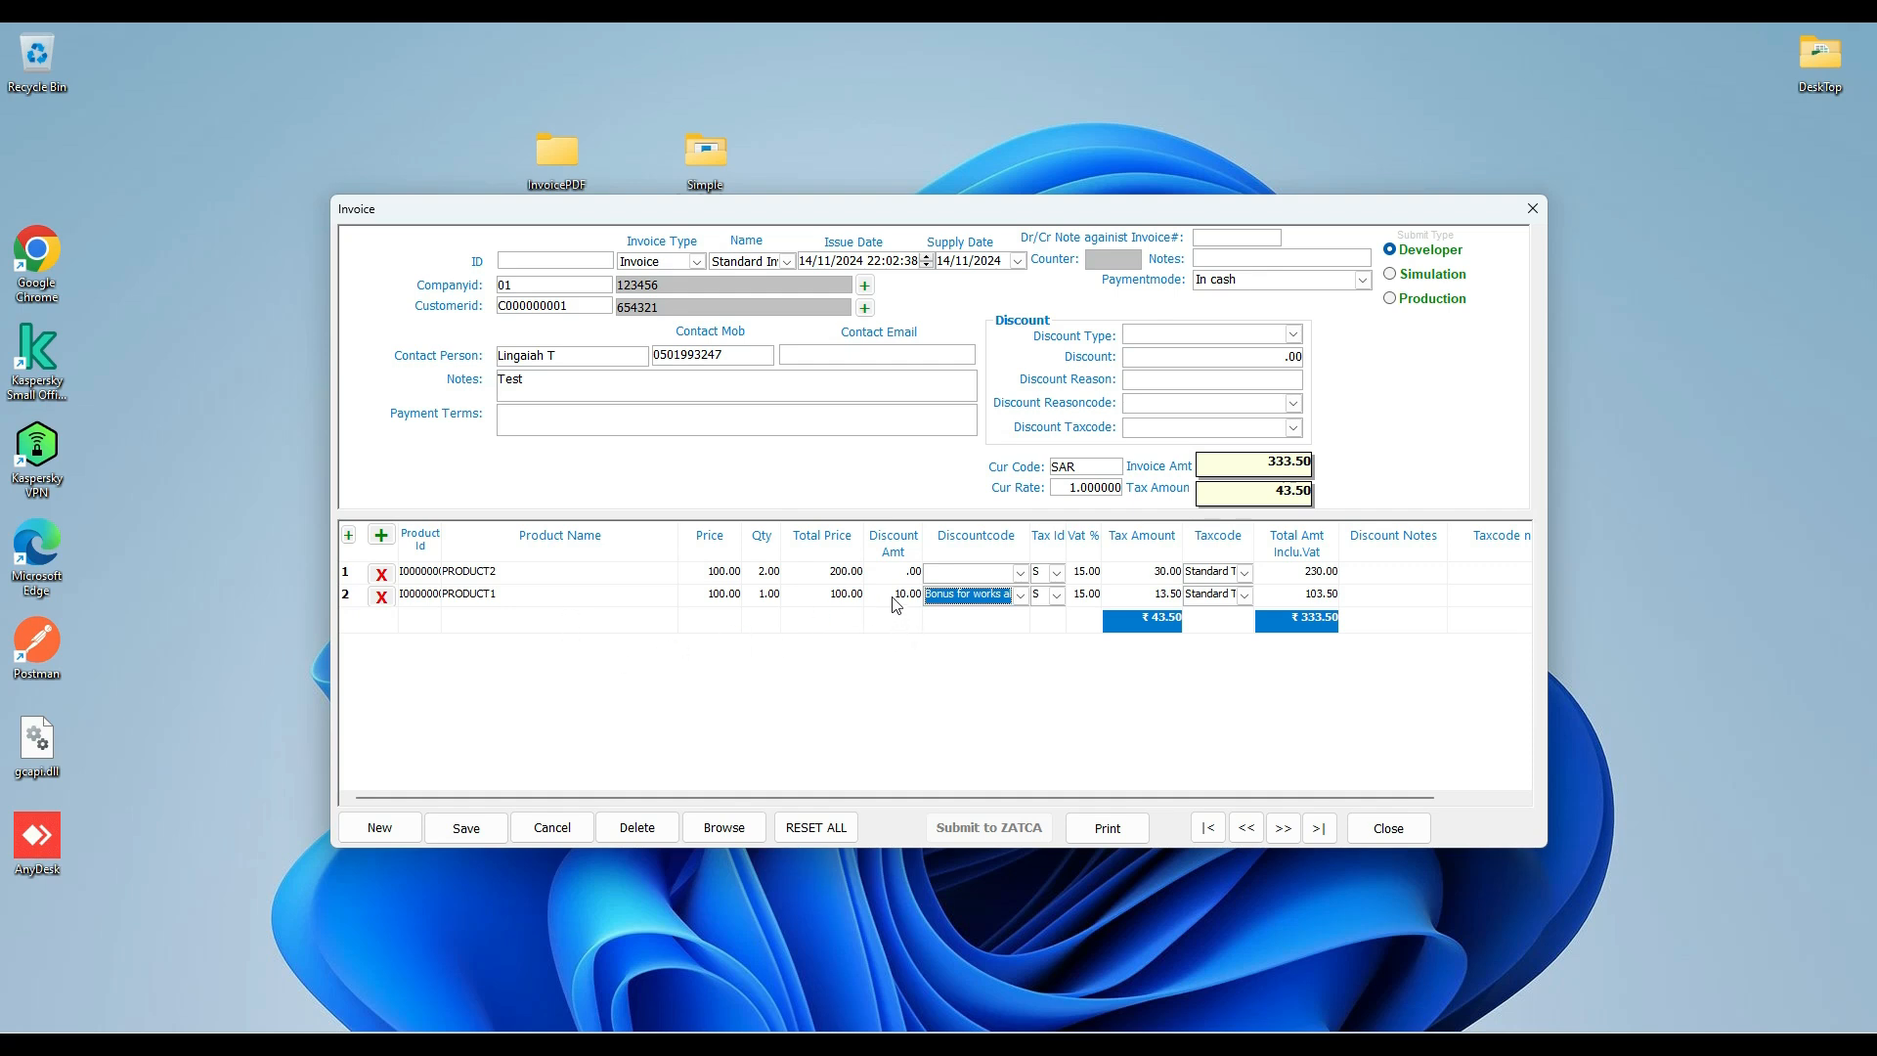
Set the PRODUCT1 line's discount code to Discount and its discount notes to For Service.
left_click(977, 597)
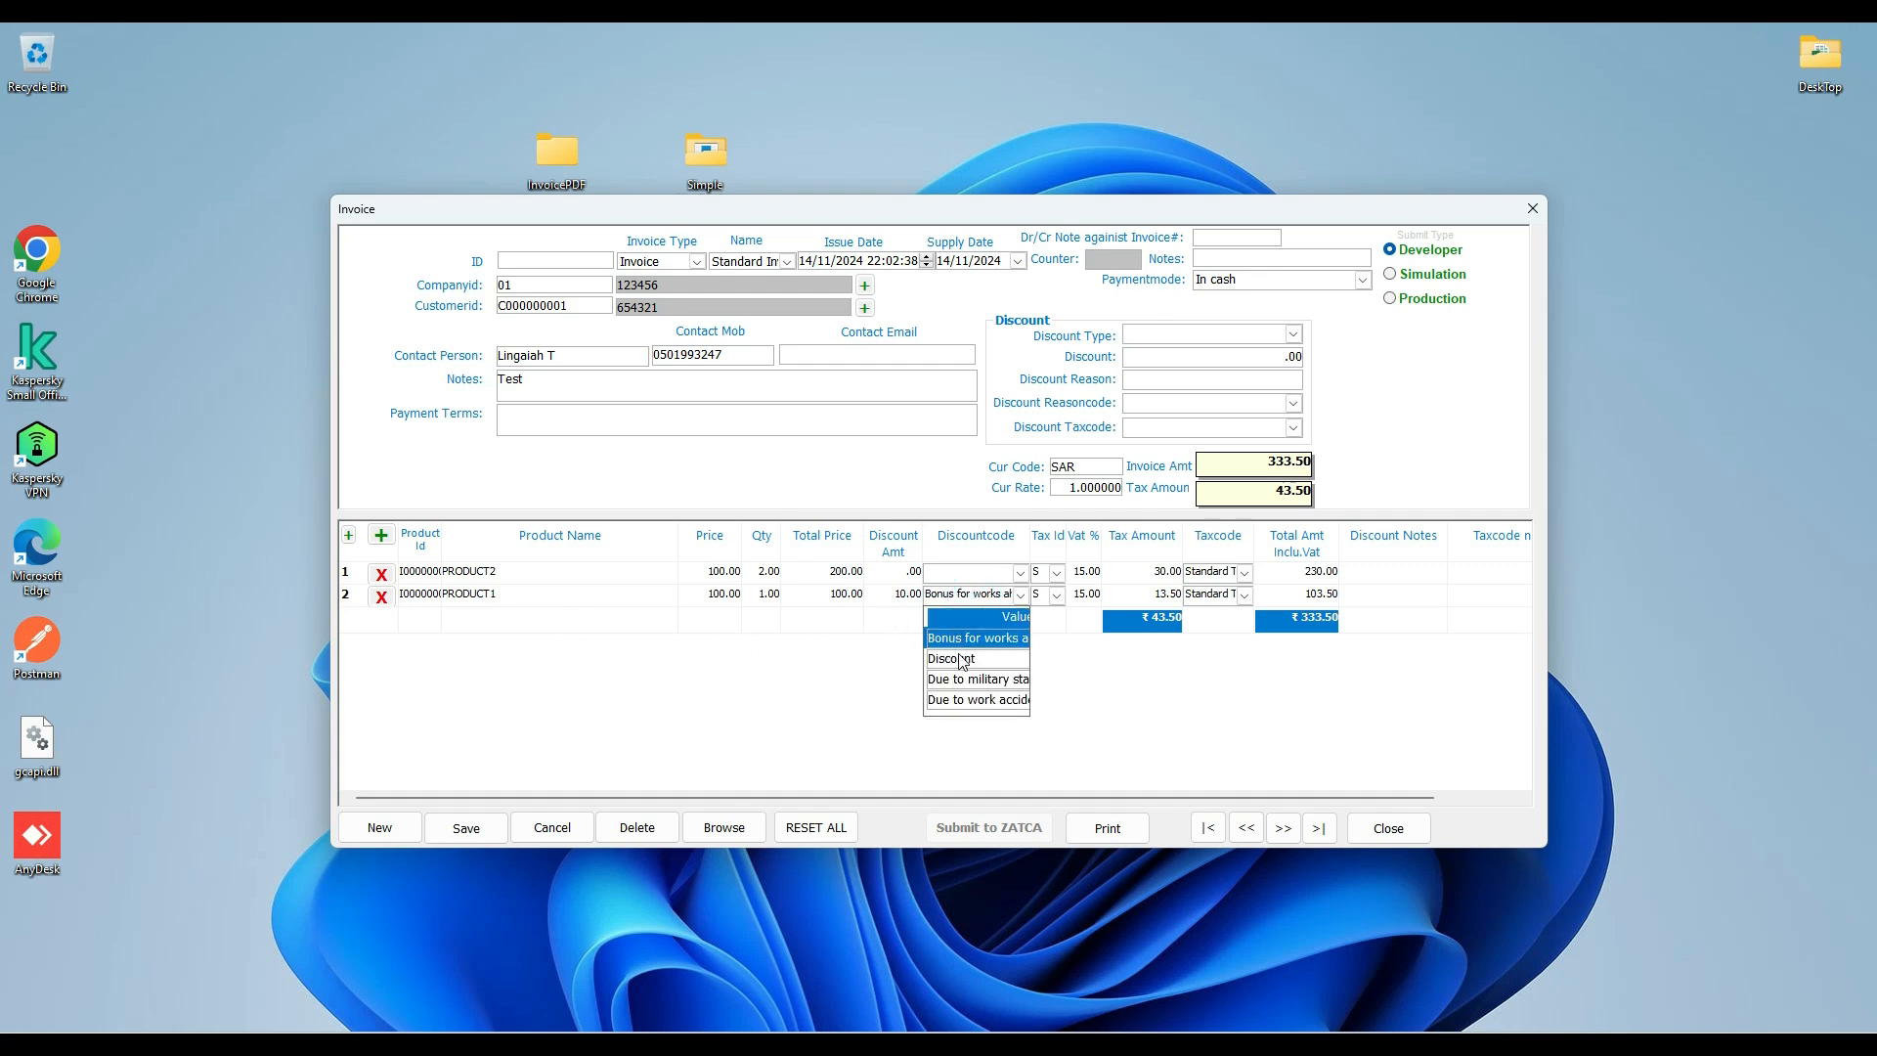
left_click(963, 660)
left_click(1365, 597)
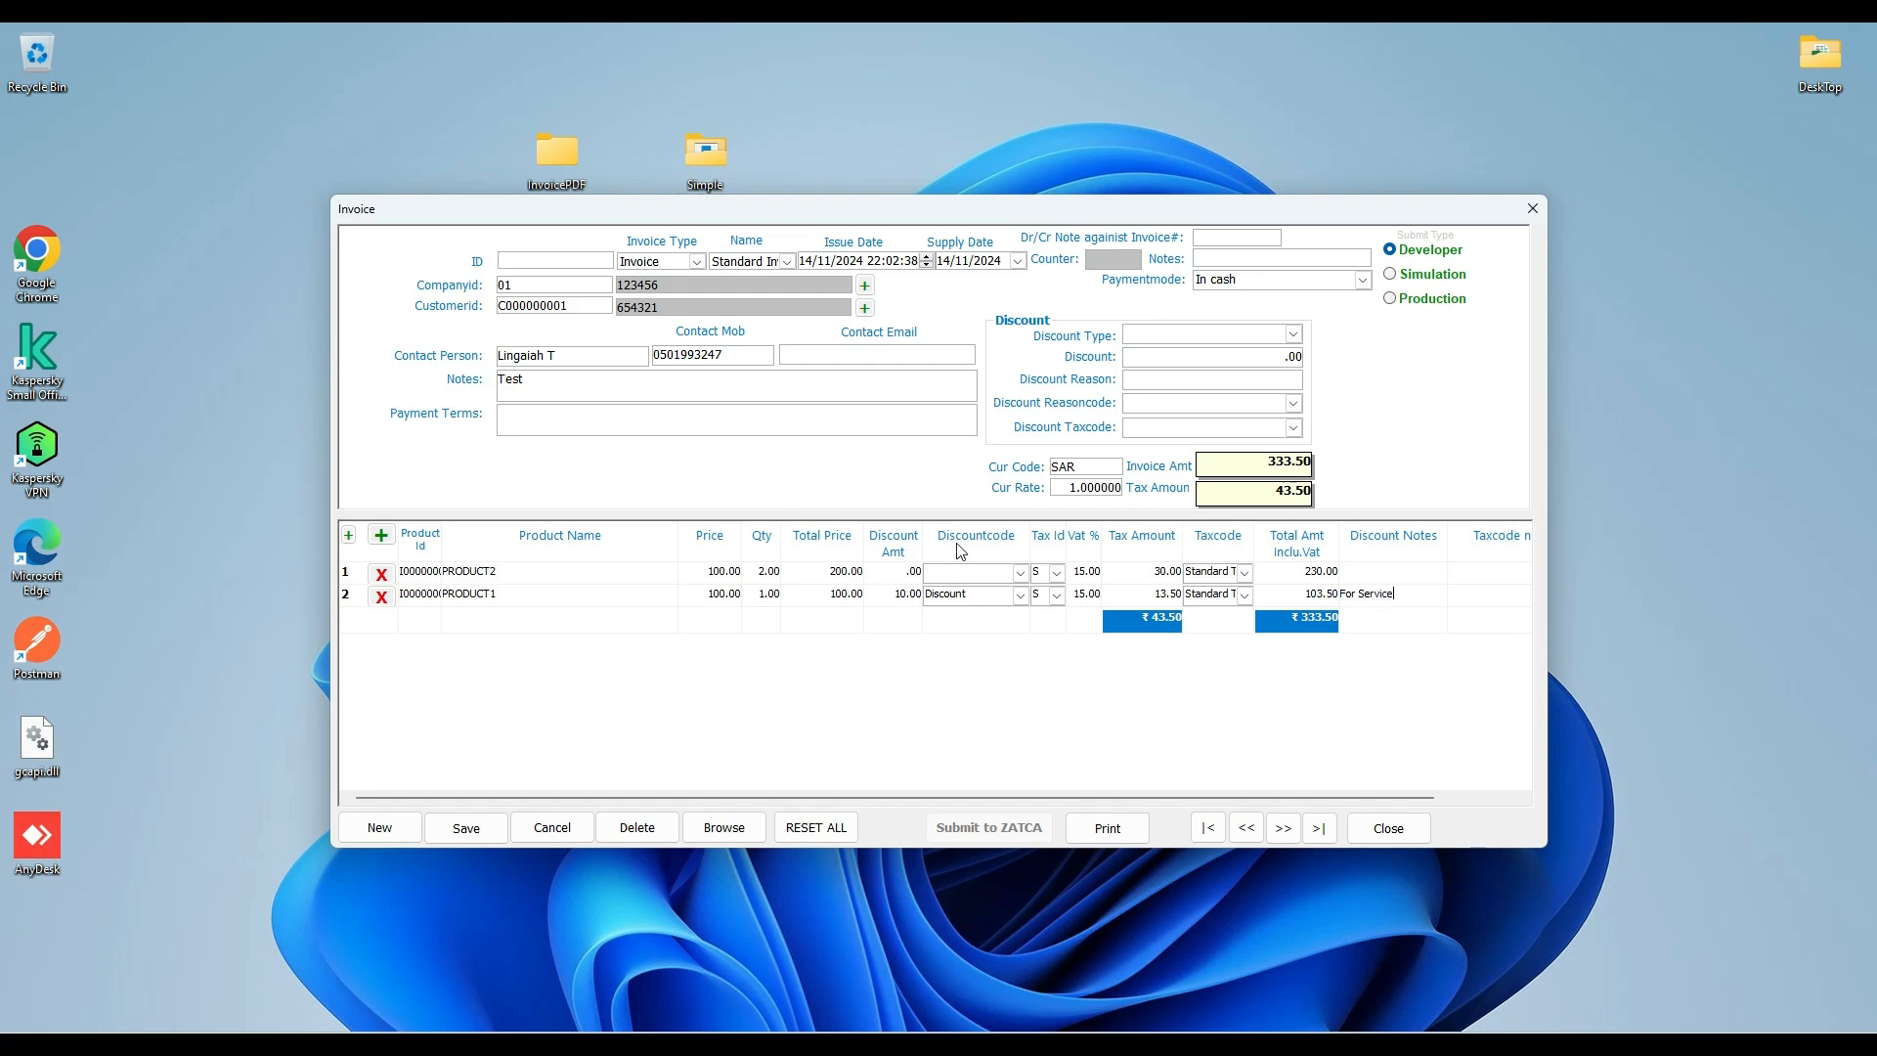
Save the invoice and reopen invoice 1 from the saved invoices.
left_click(467, 829)
left_click(907, 607)
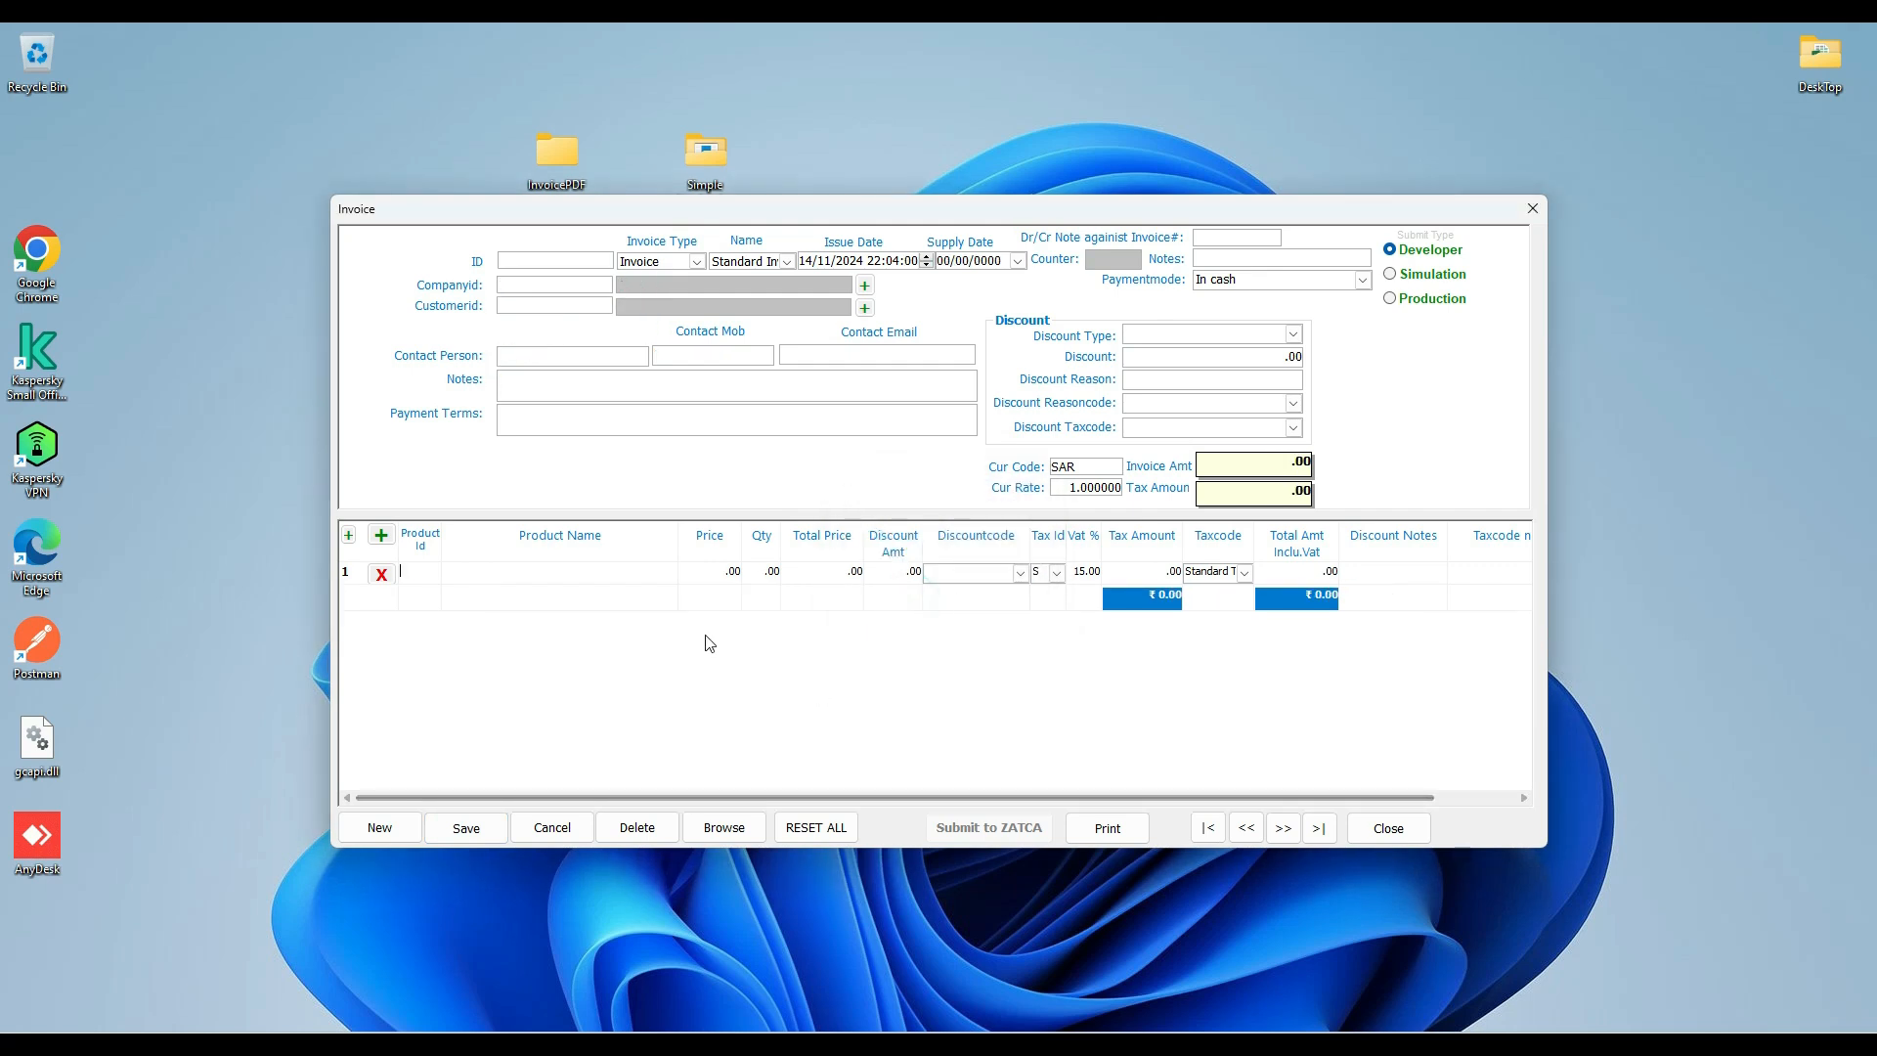
left_click(724, 836)
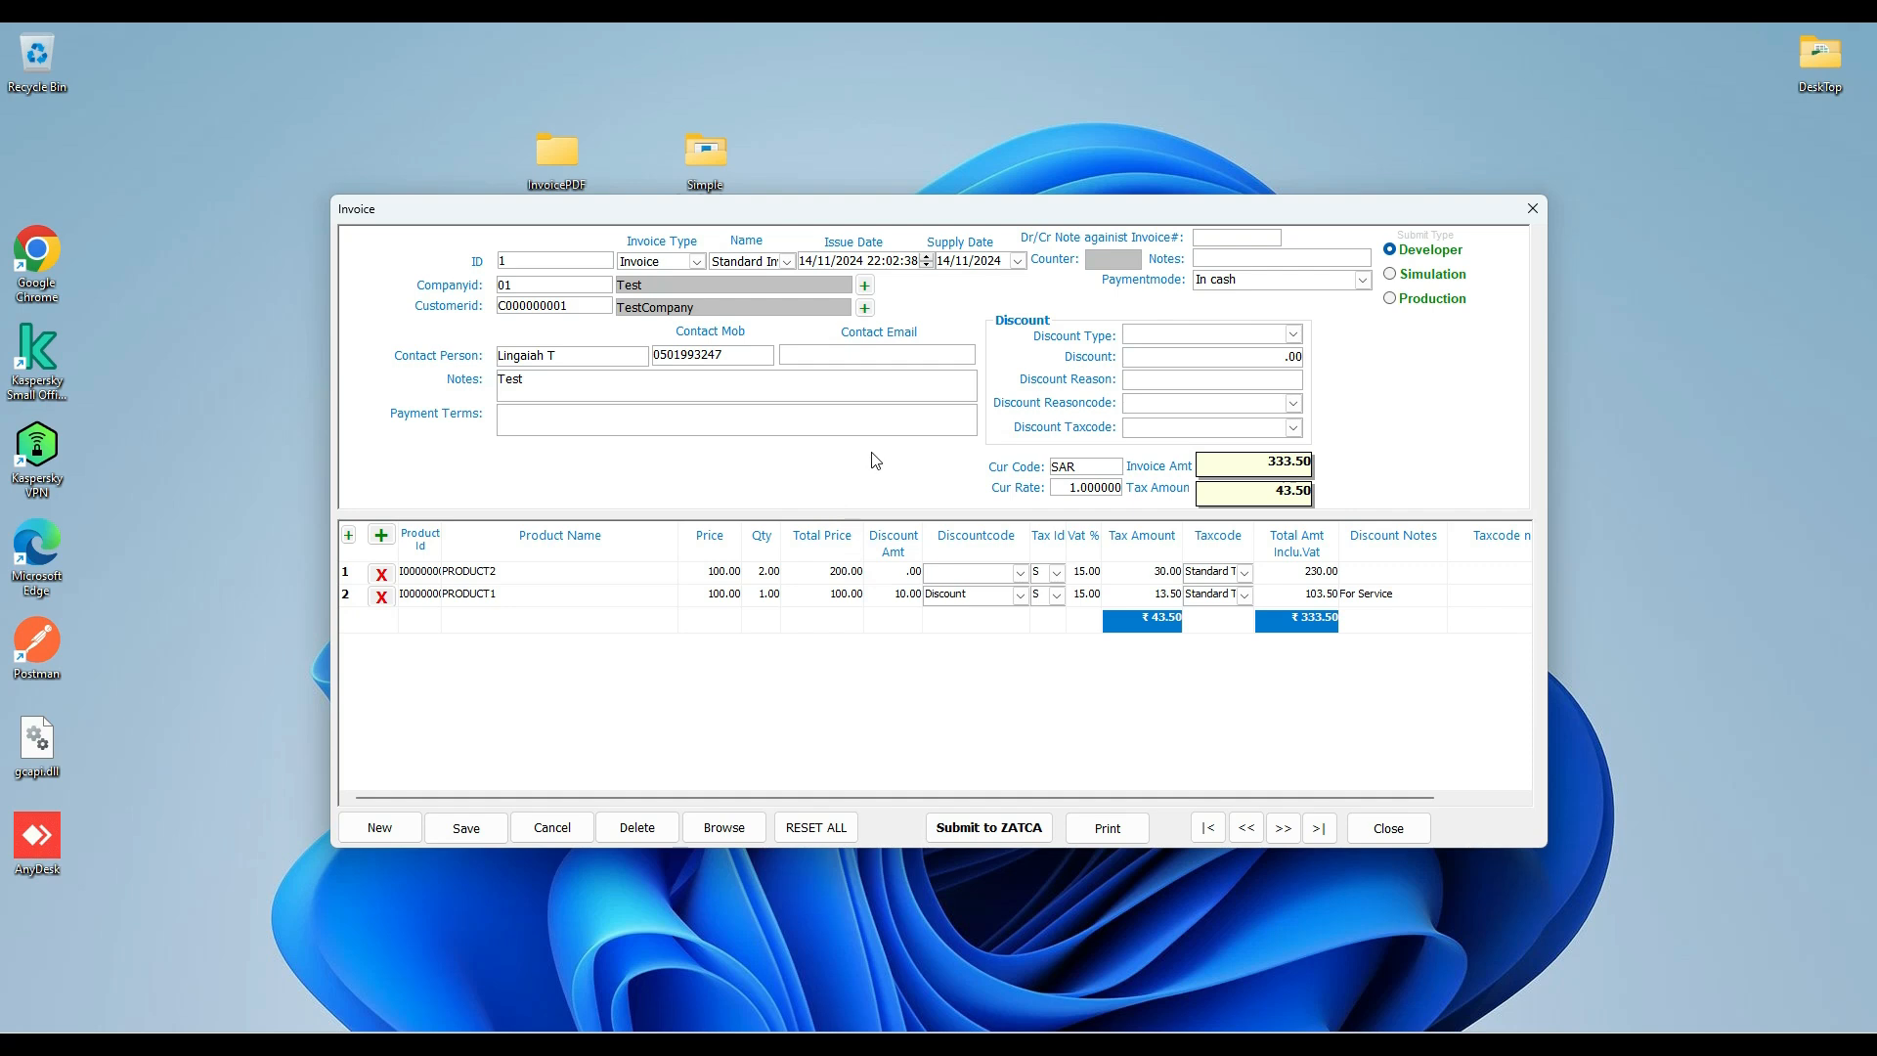
Submit the invoice to ZATCA in Developer mode with saving to the document accepted, and review the returned response.
left_click(1414, 278)
left_click(1416, 299)
left_click(1414, 252)
left_click(973, 833)
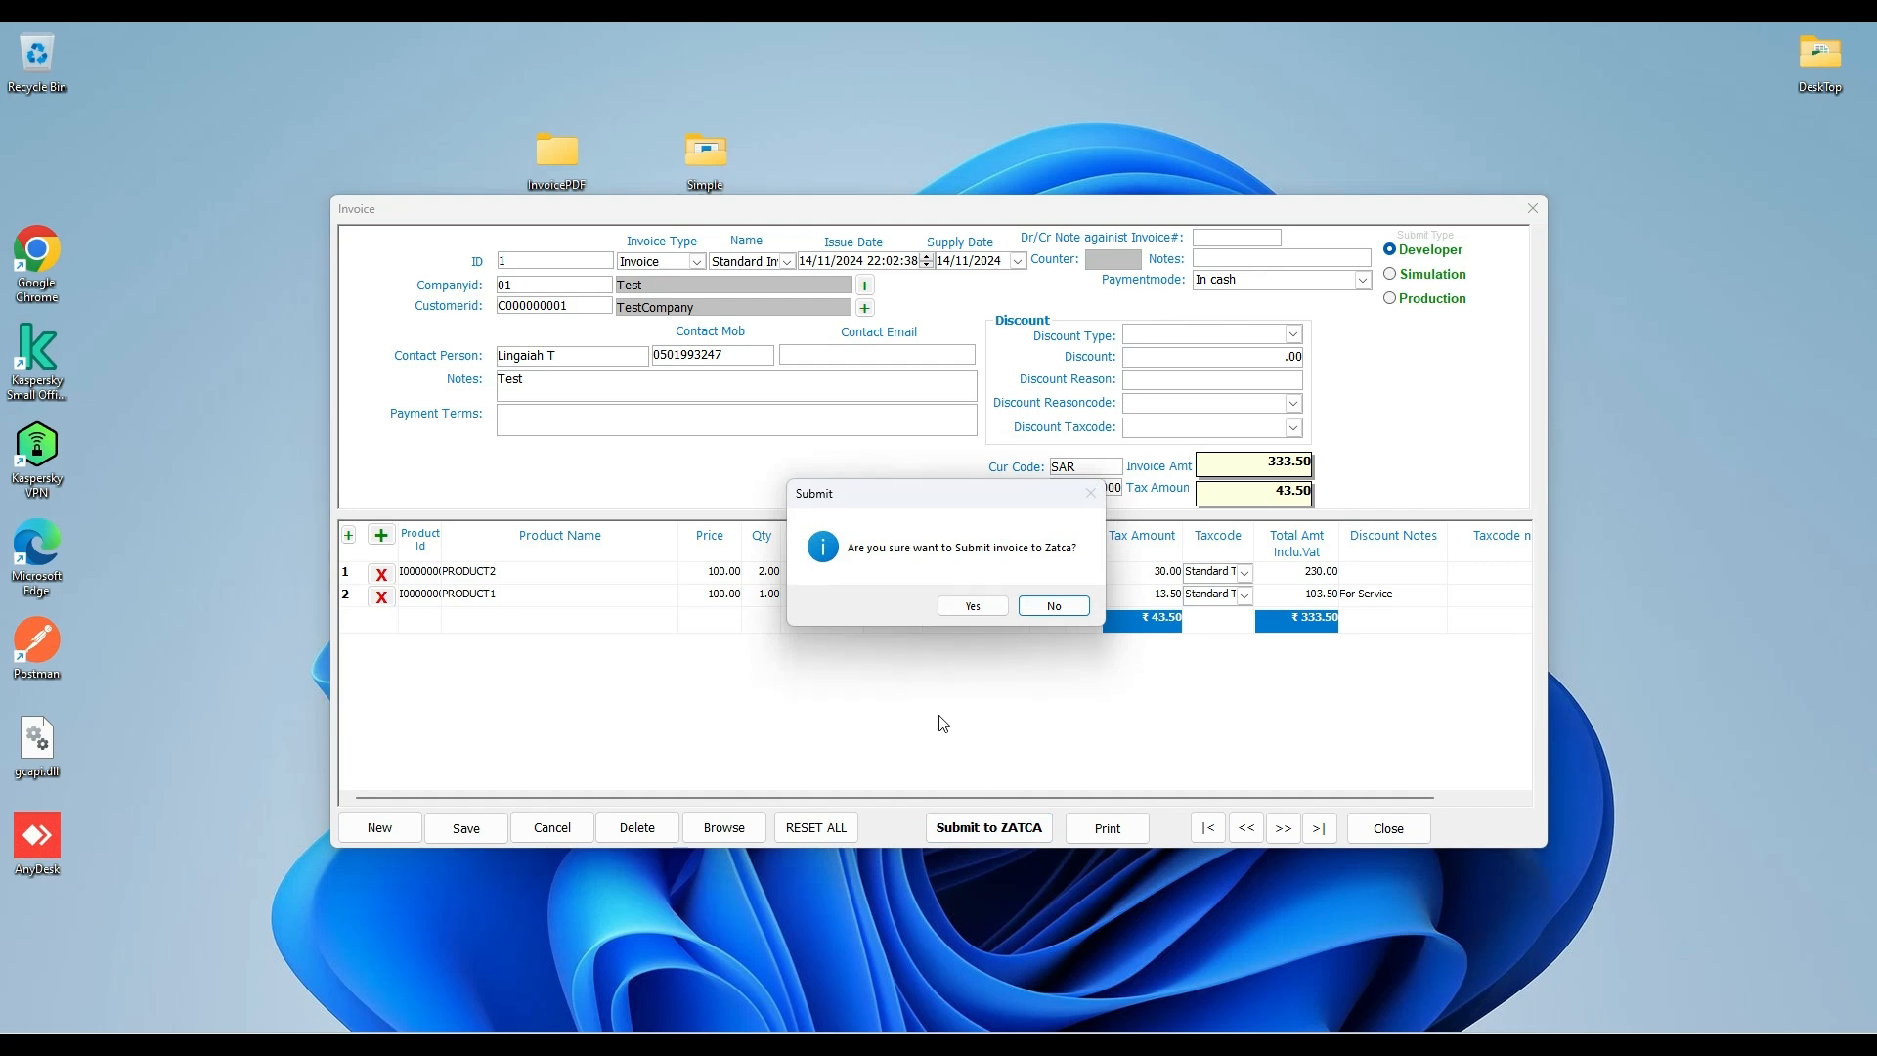
left_click(971, 606)
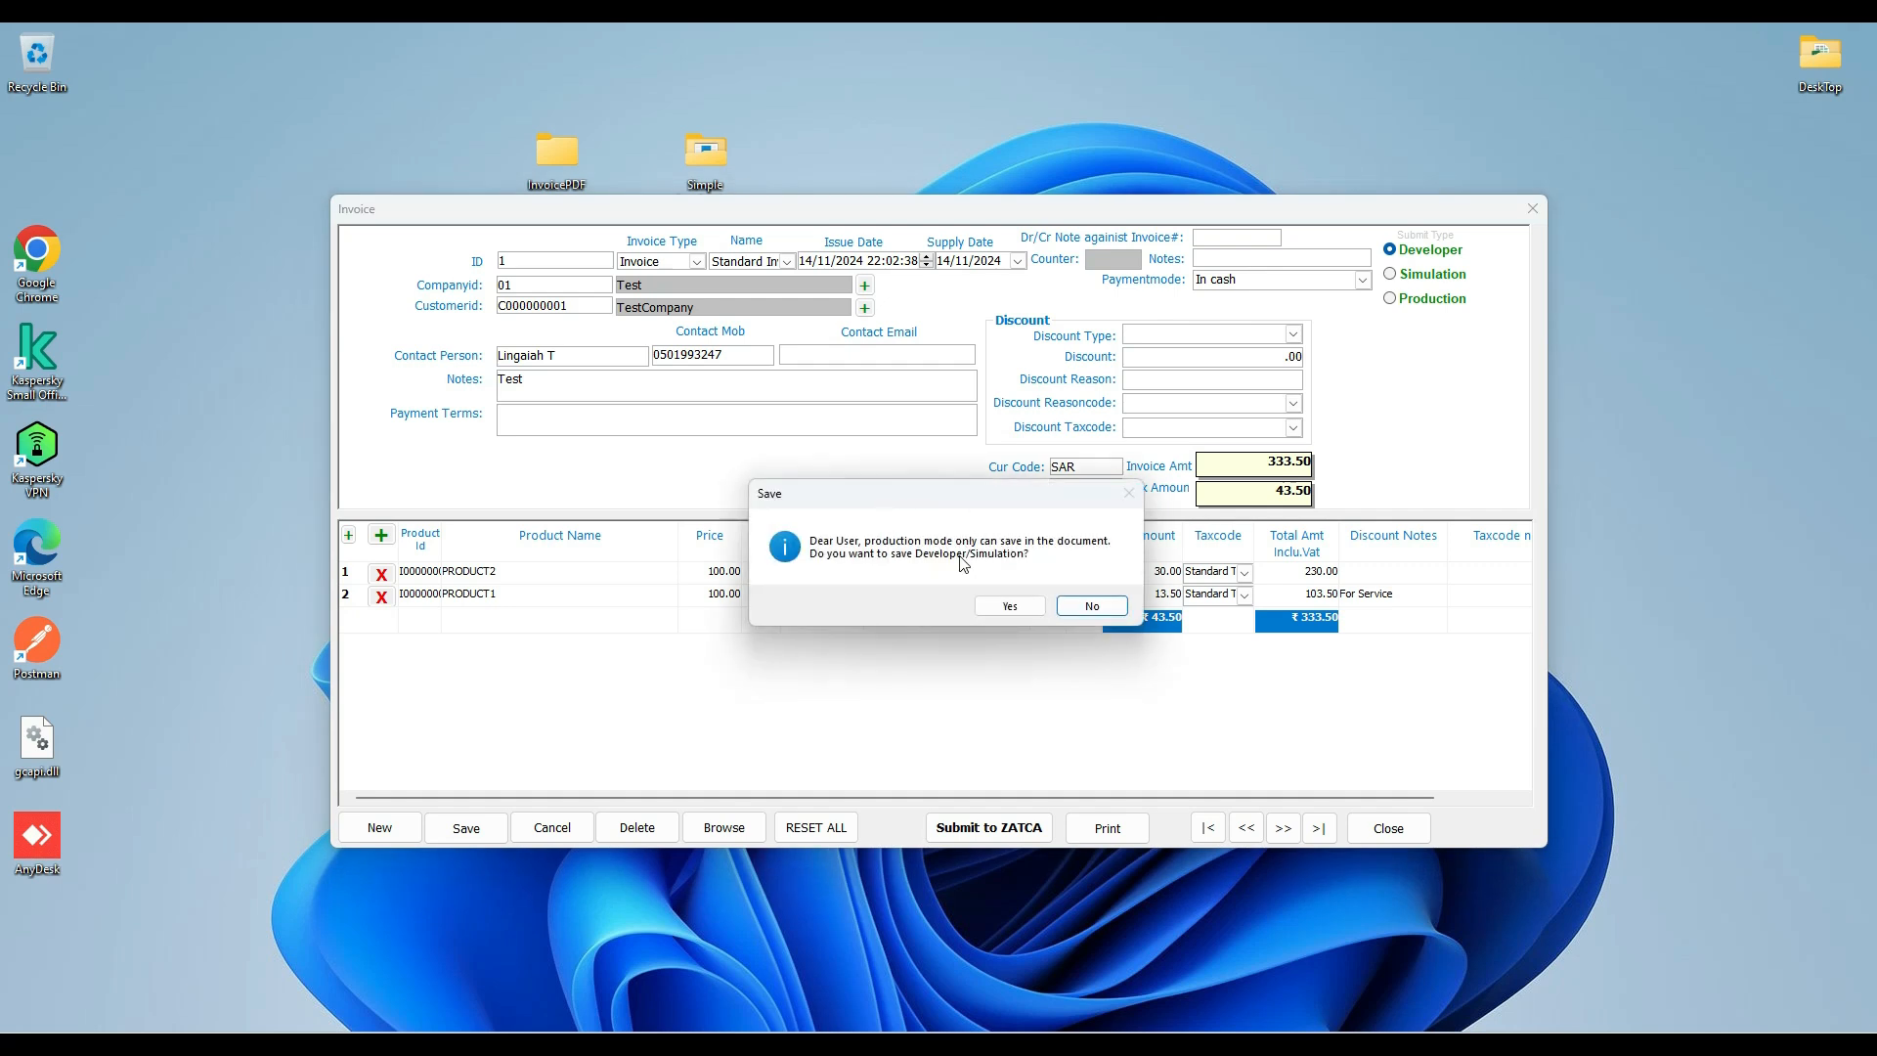
left_click(1007, 606)
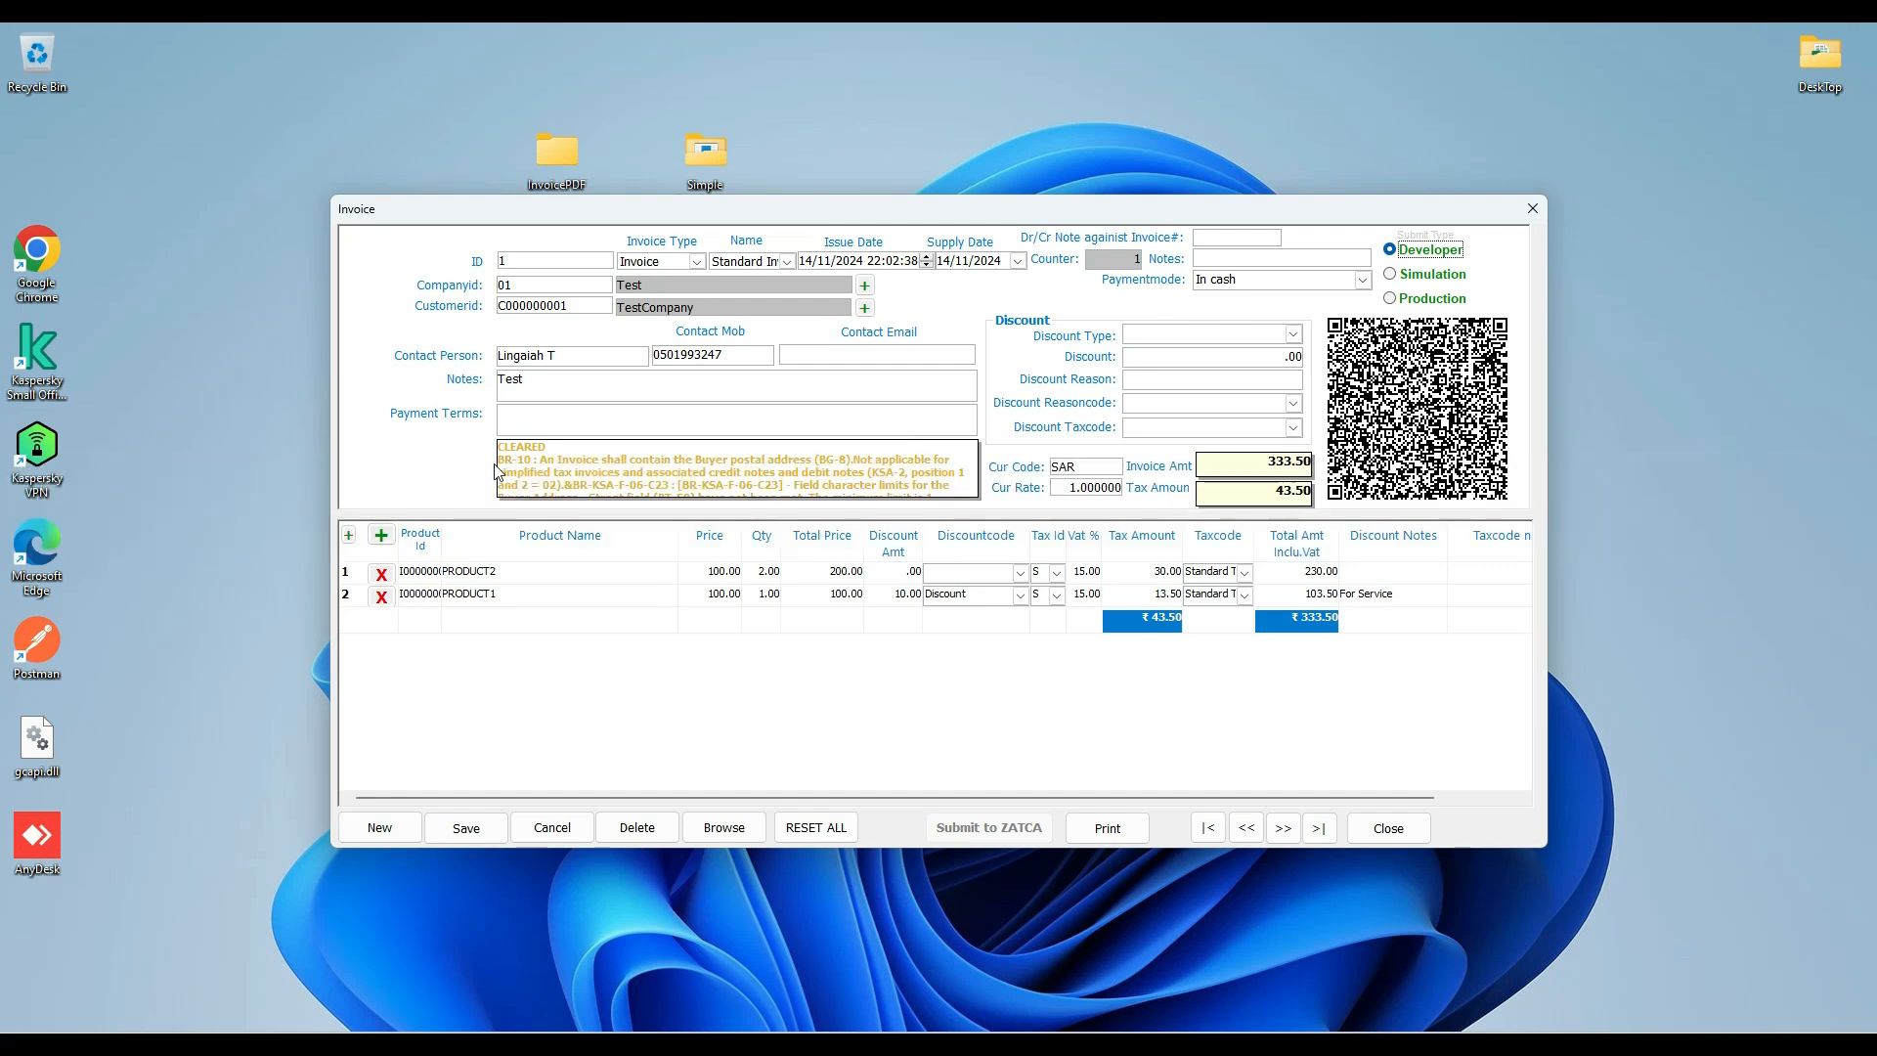
scroll(501, 472, "up", 1)
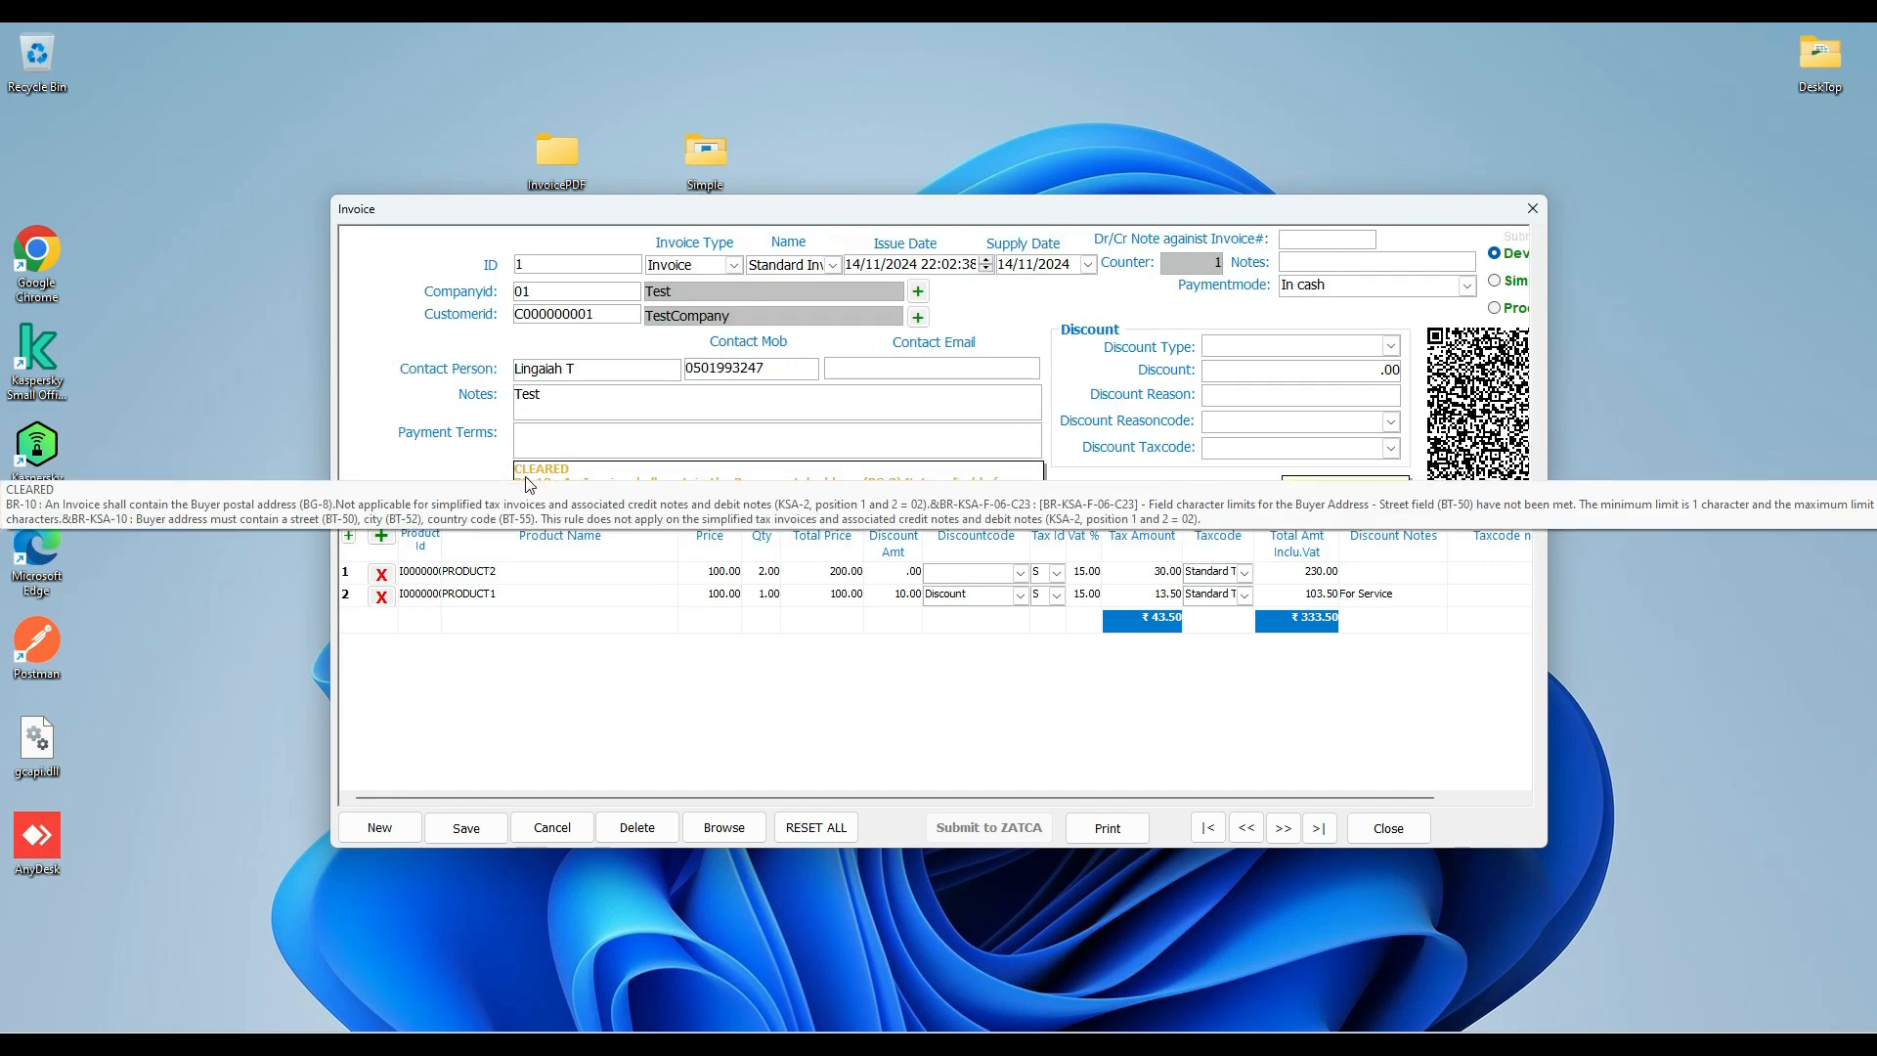
scroll(577, 464, "down", 1)
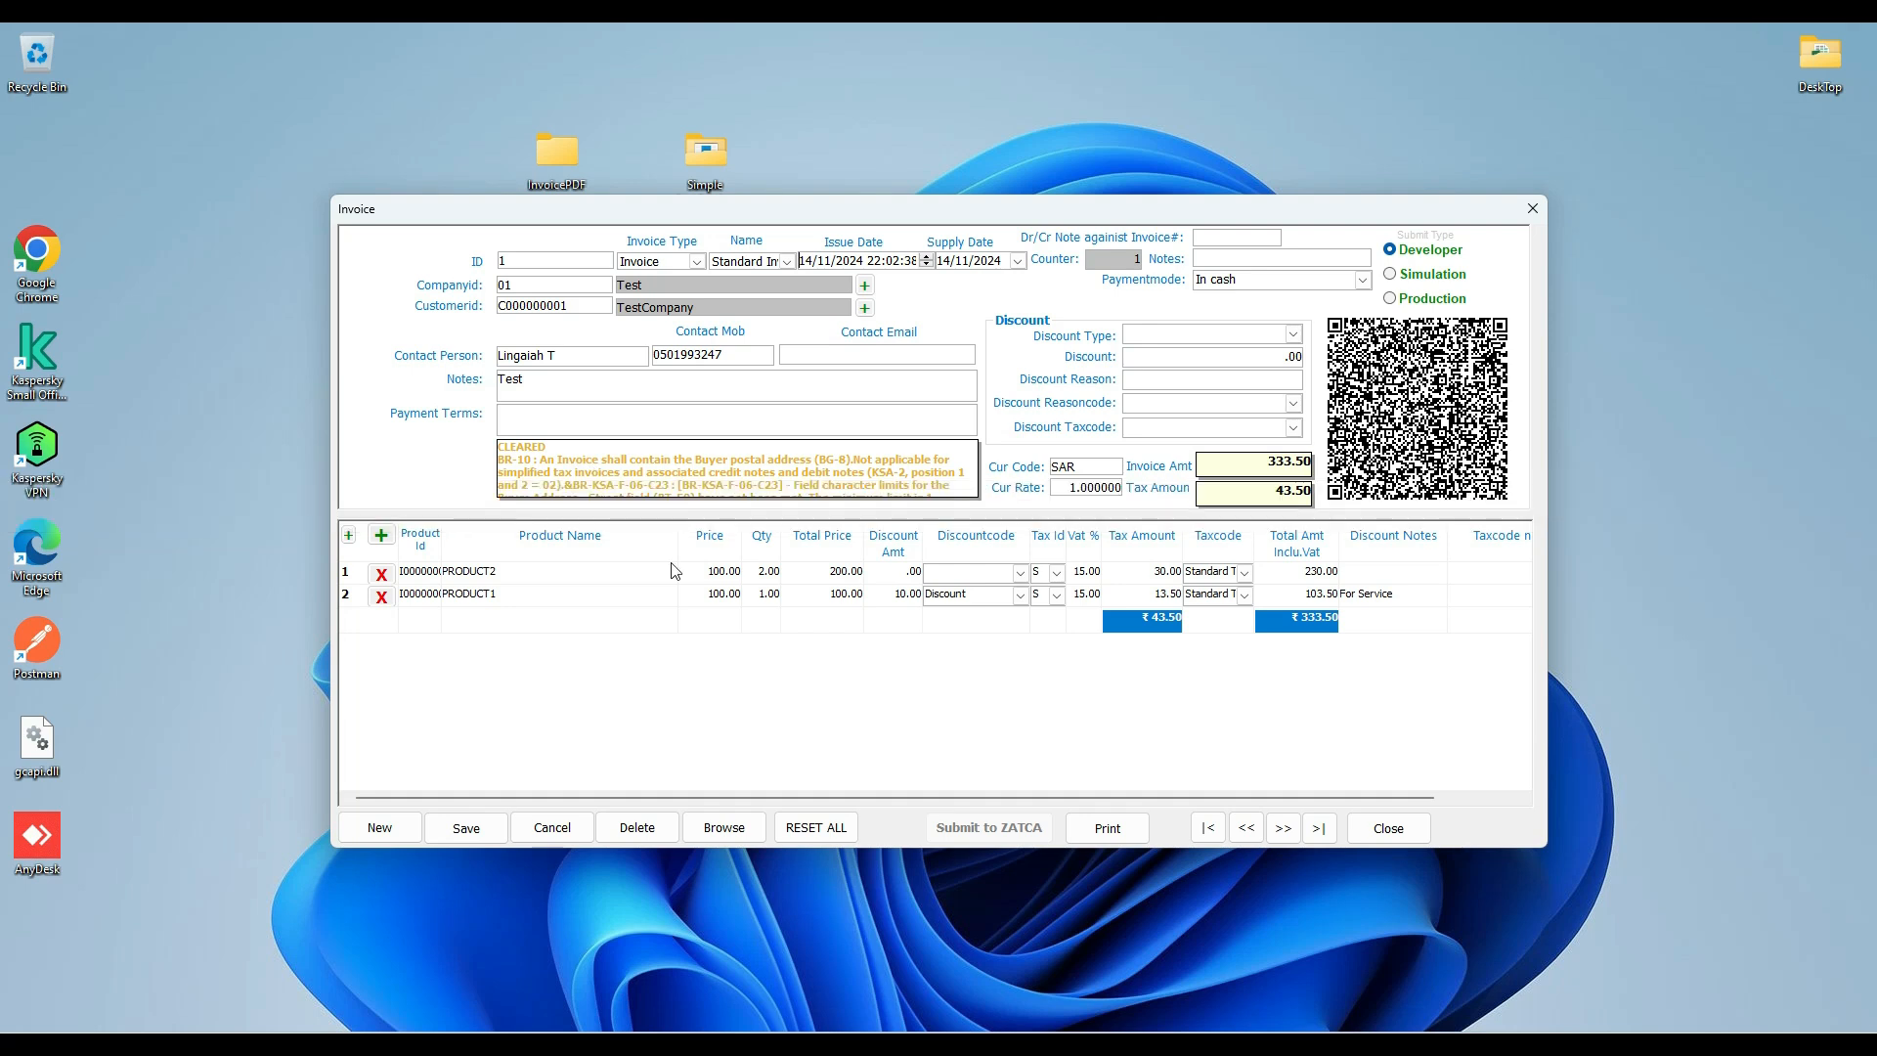
Generate the invoice's print report and save it as a PDF named Test in the desktop's InvoicePDF folder.
left_click(1103, 830)
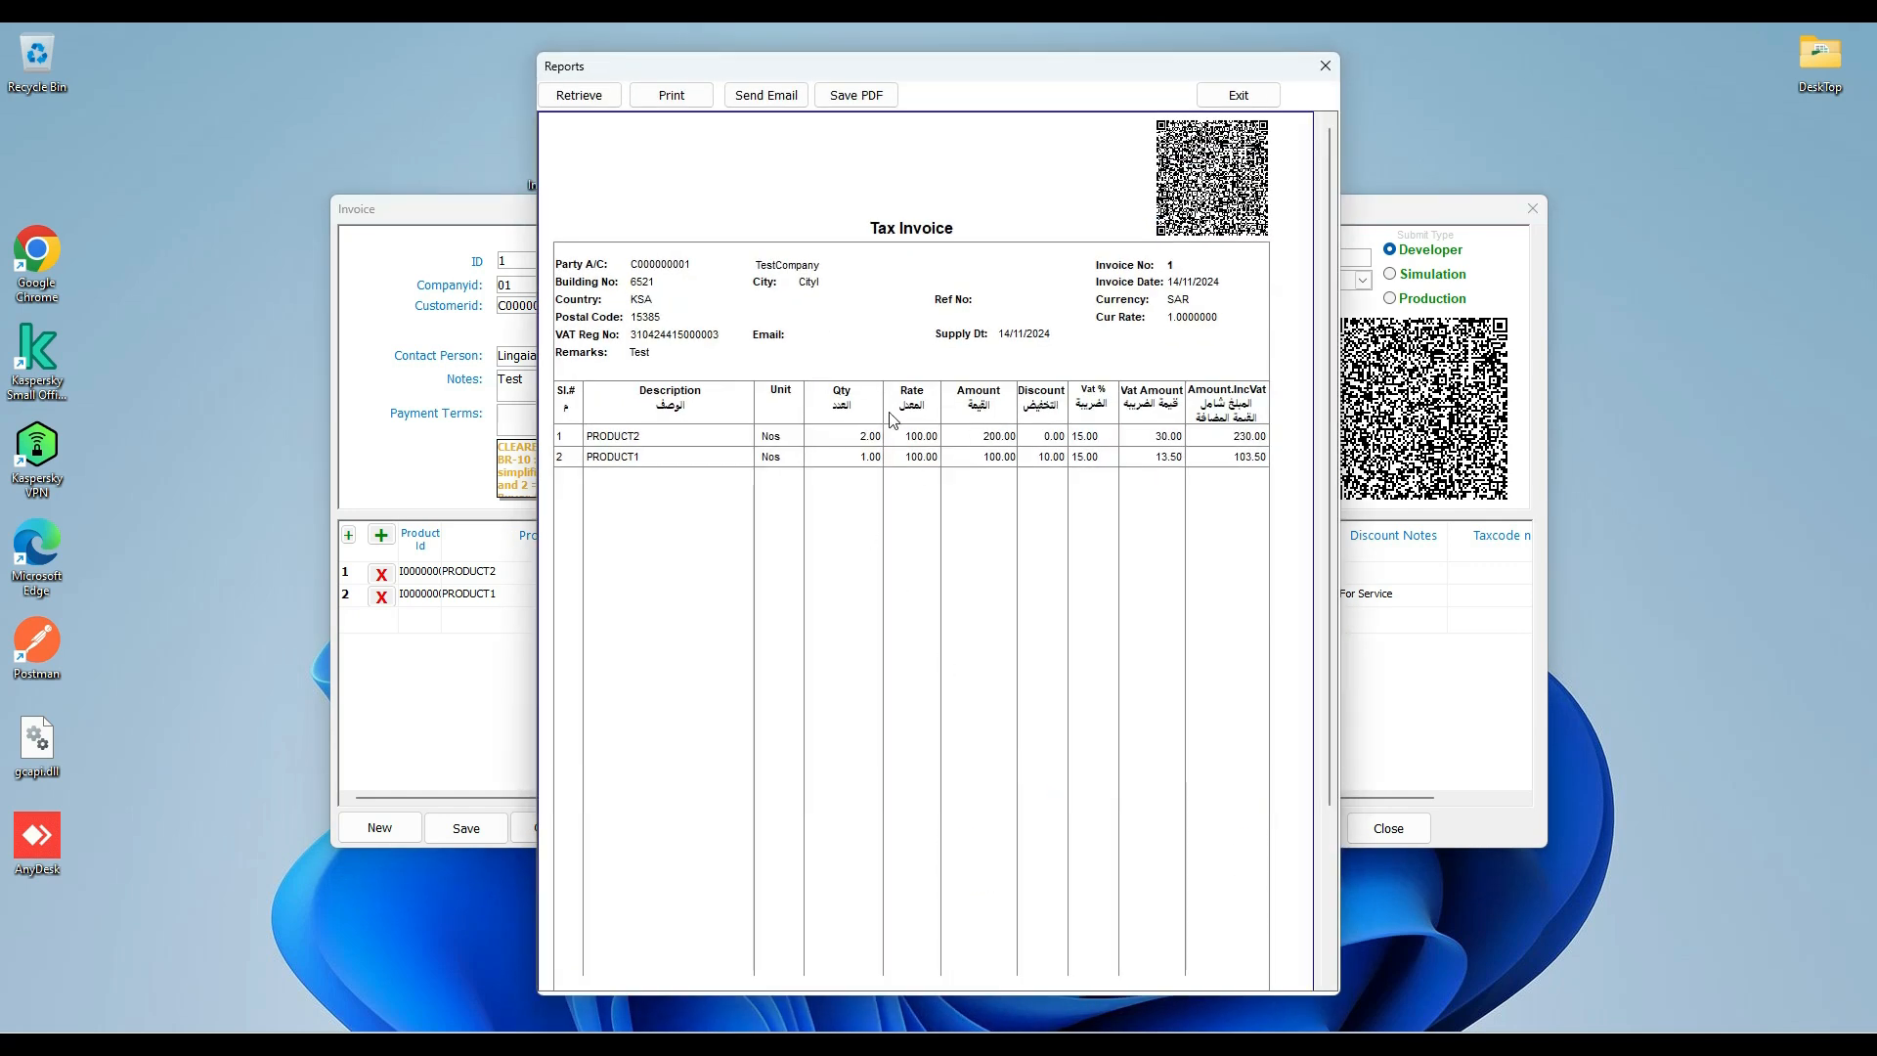
left_click(841, 105)
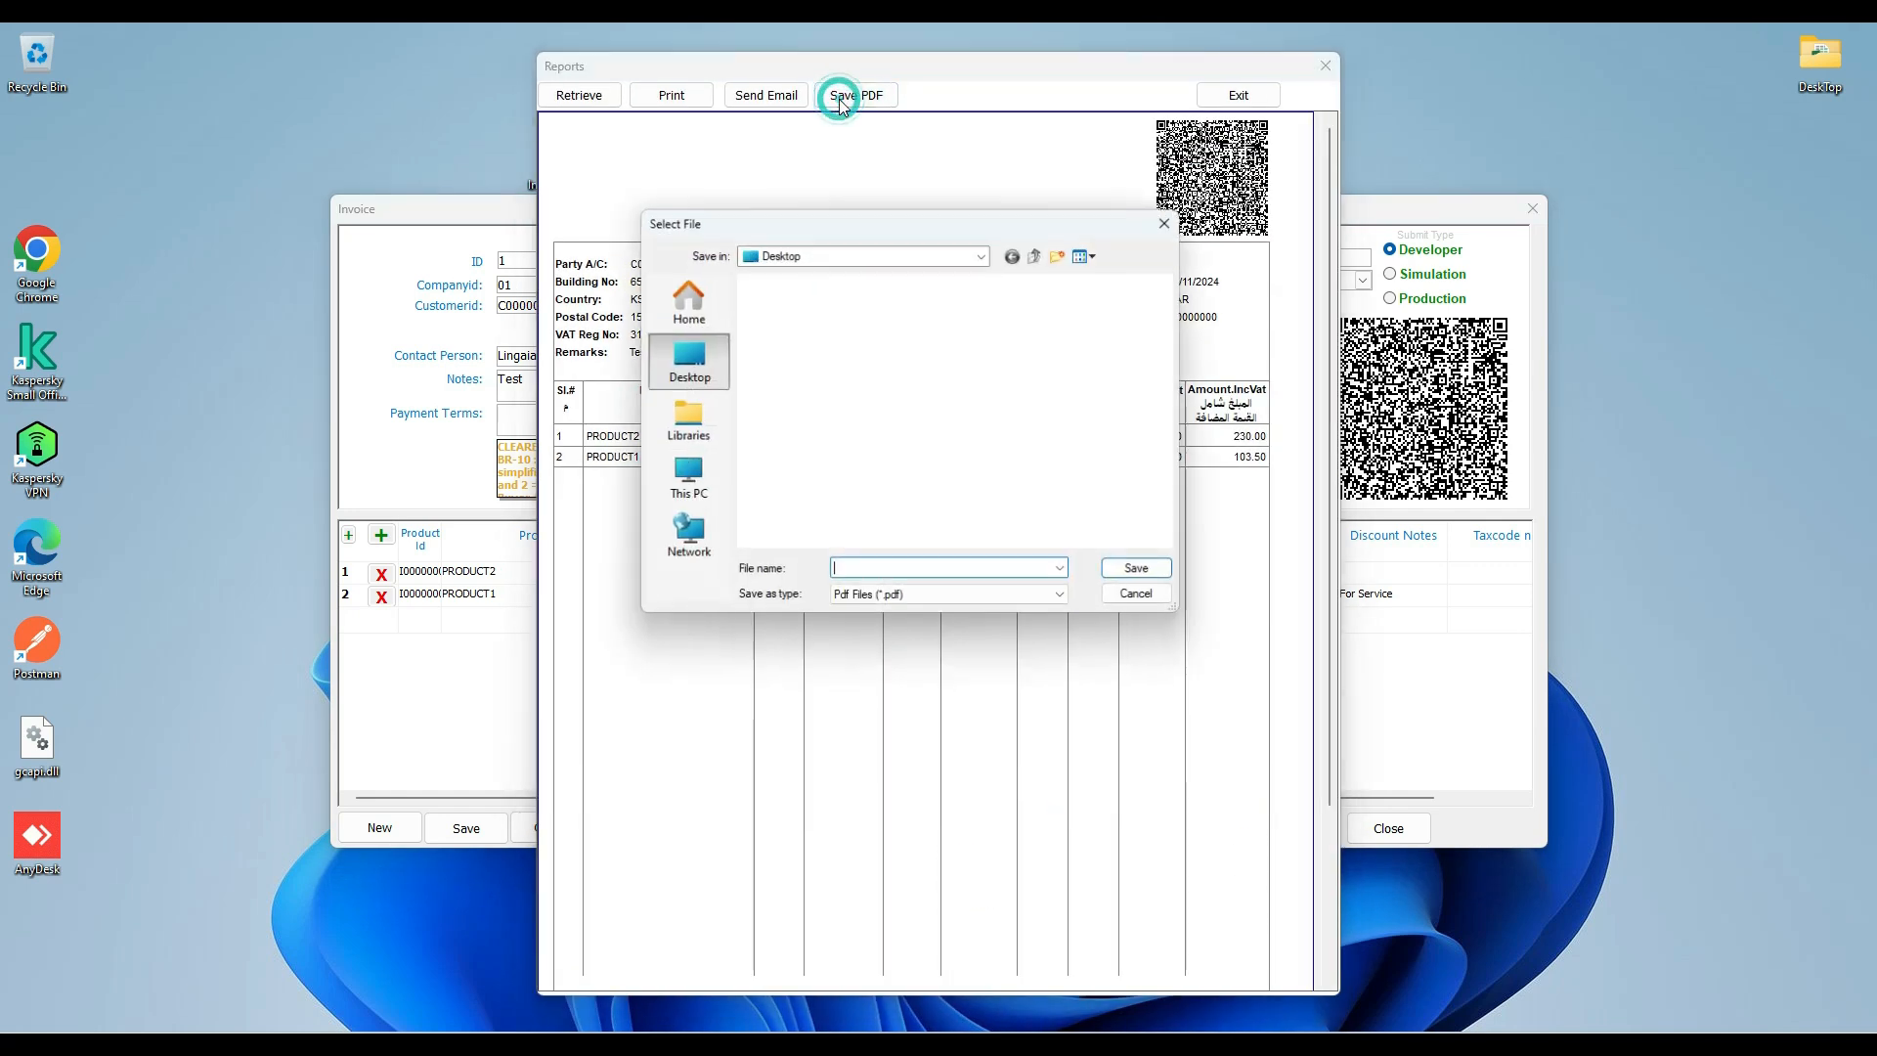
scroll(809, 495, "down", 5)
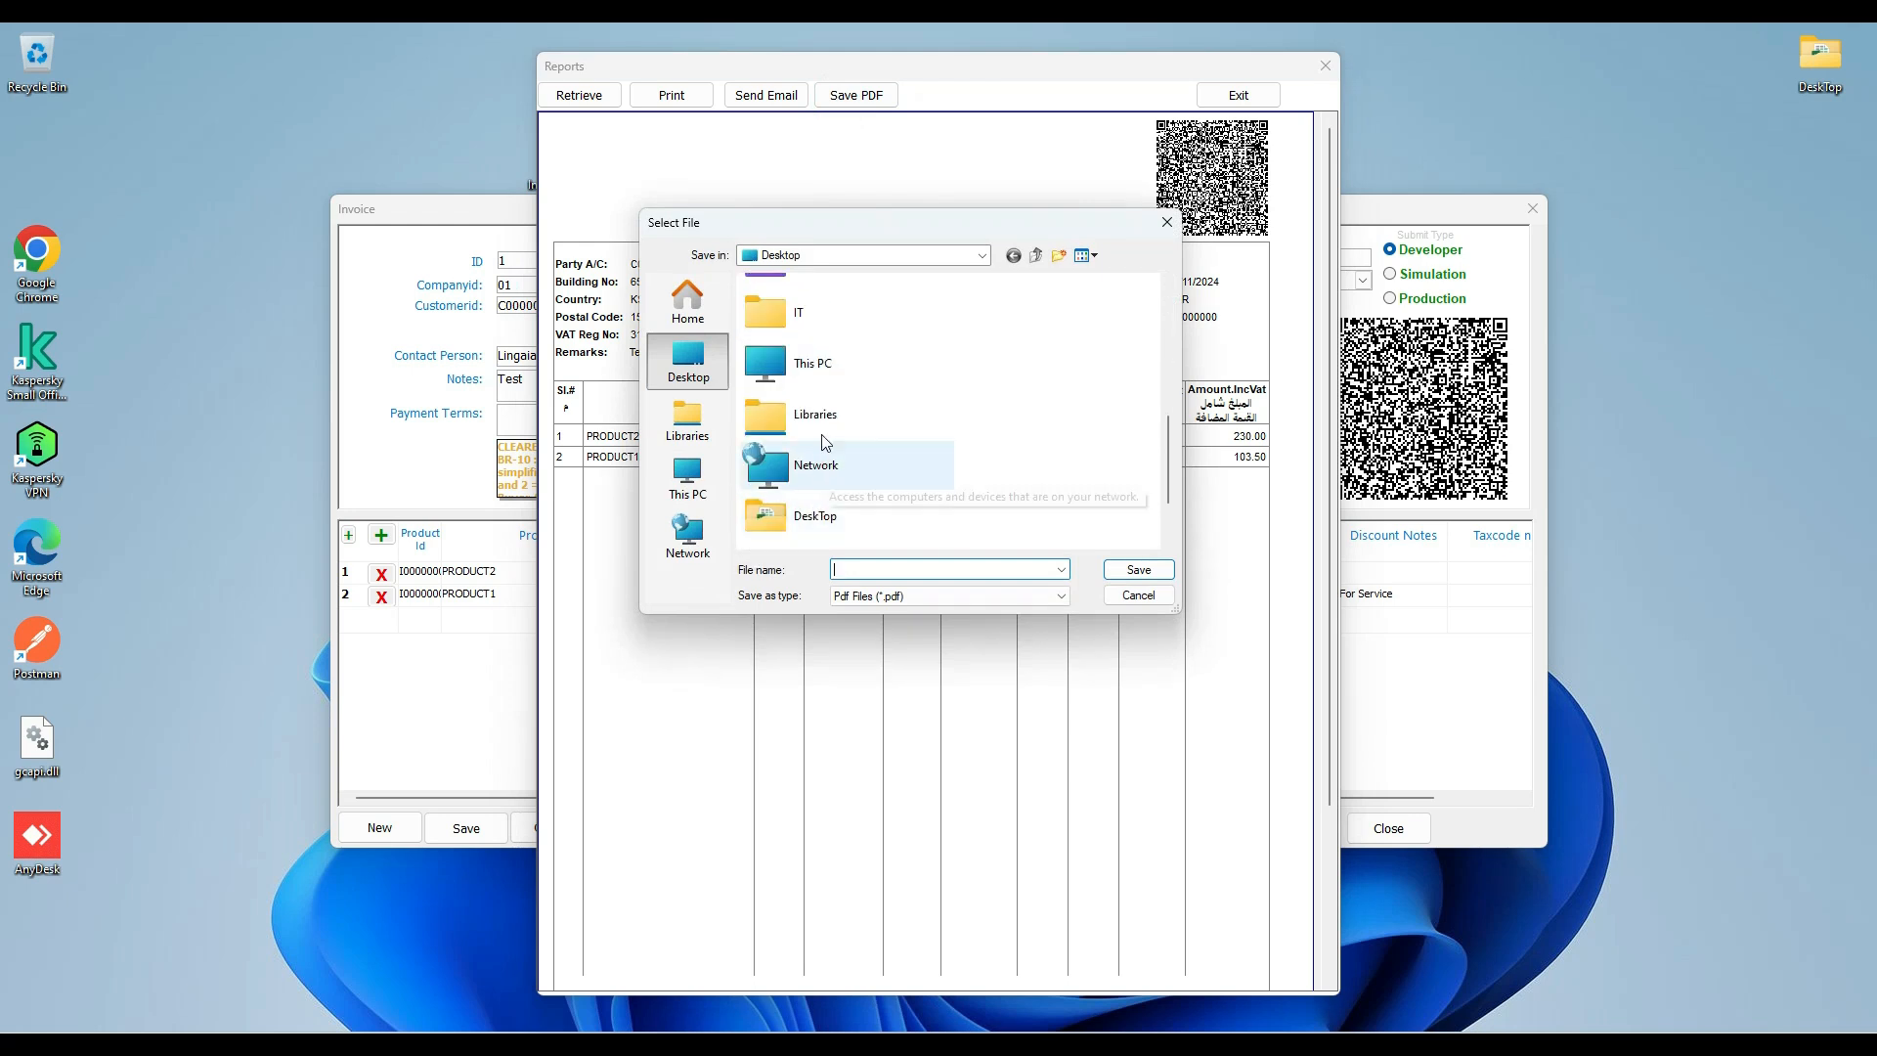
scroll(810, 489, "down", 2)
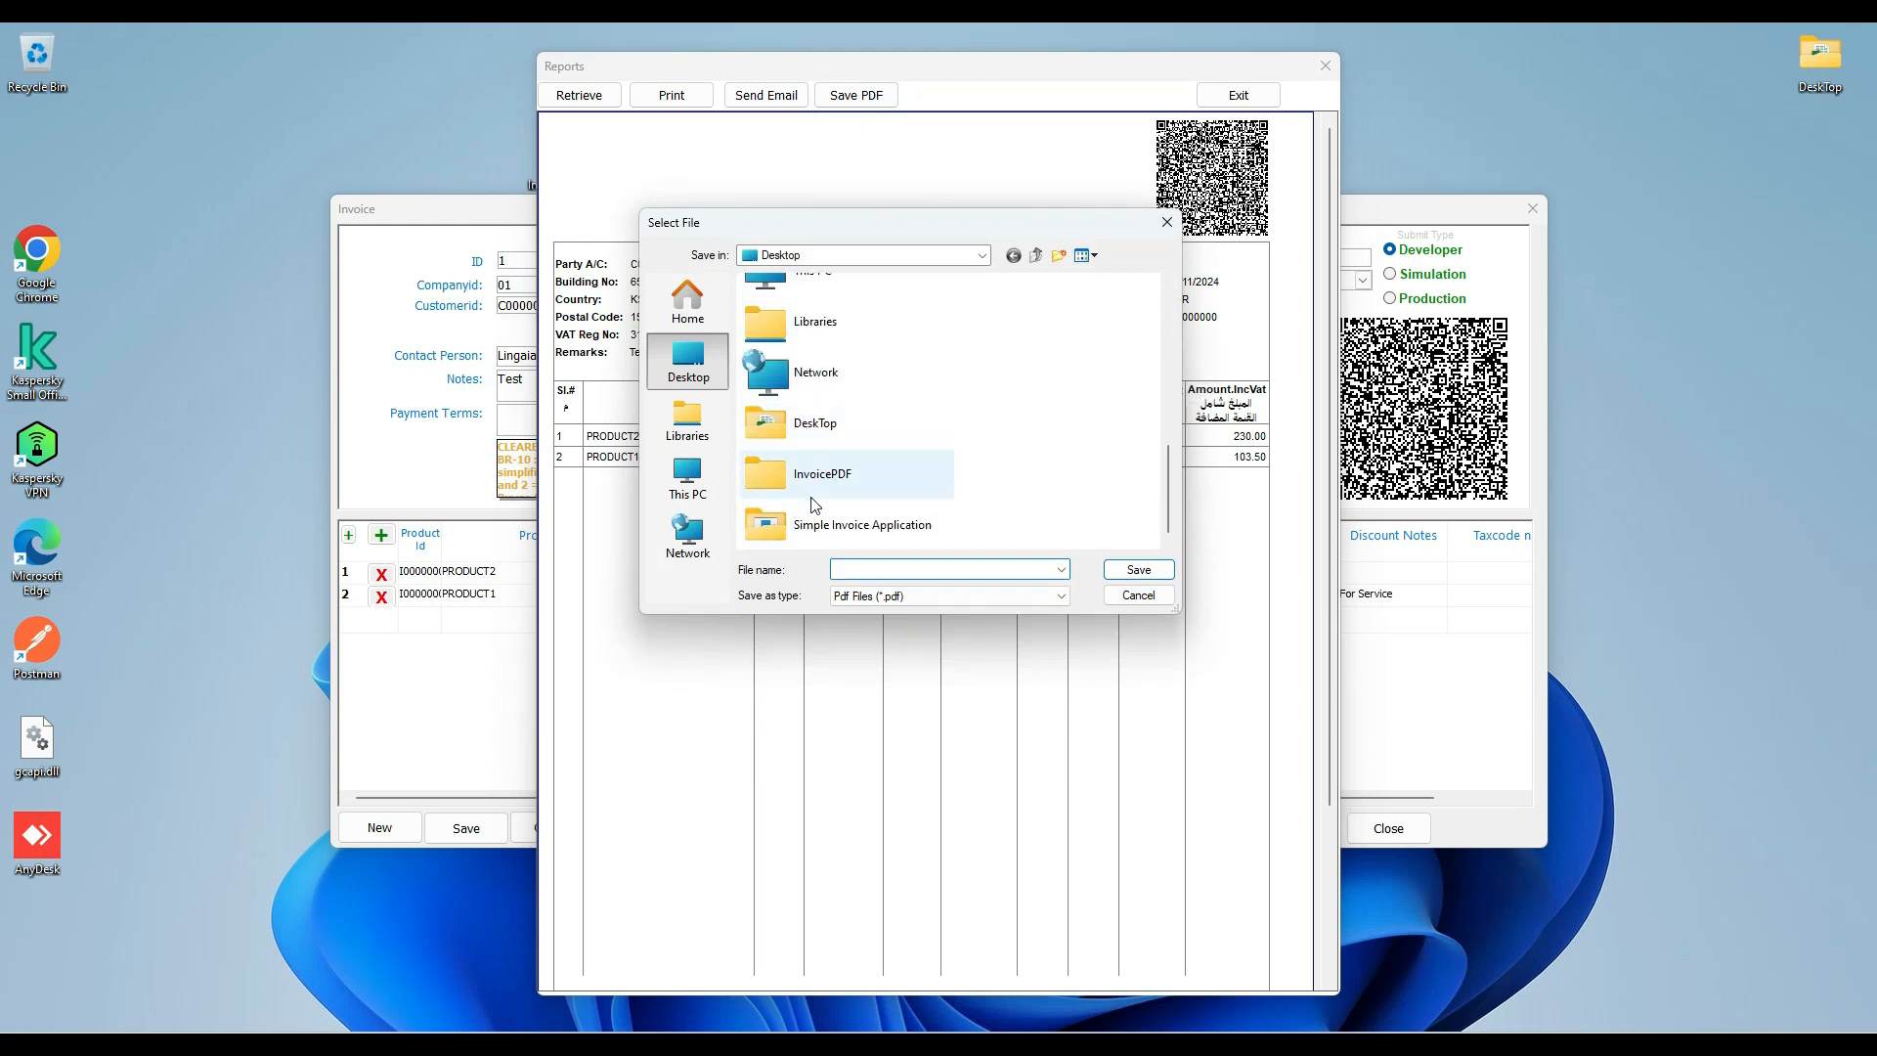
double_click(802, 479)
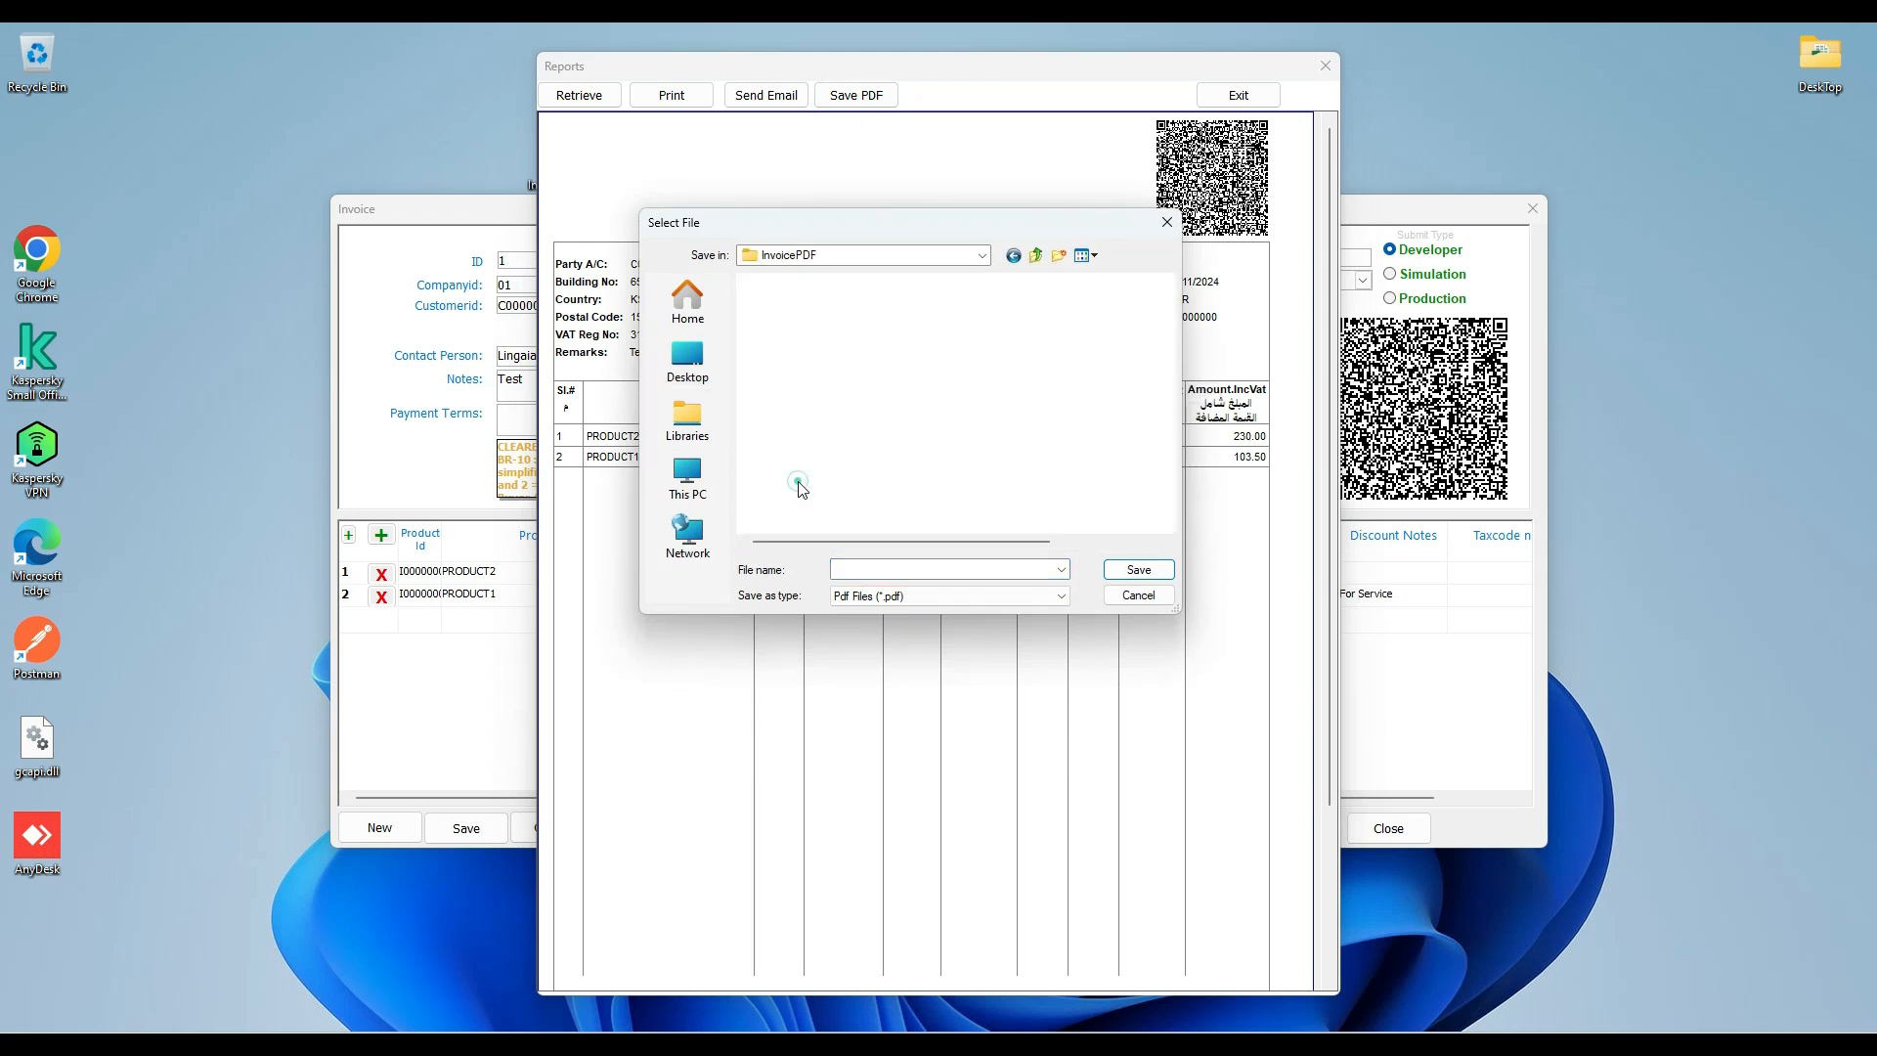
left_click(864, 568)
type("Test")
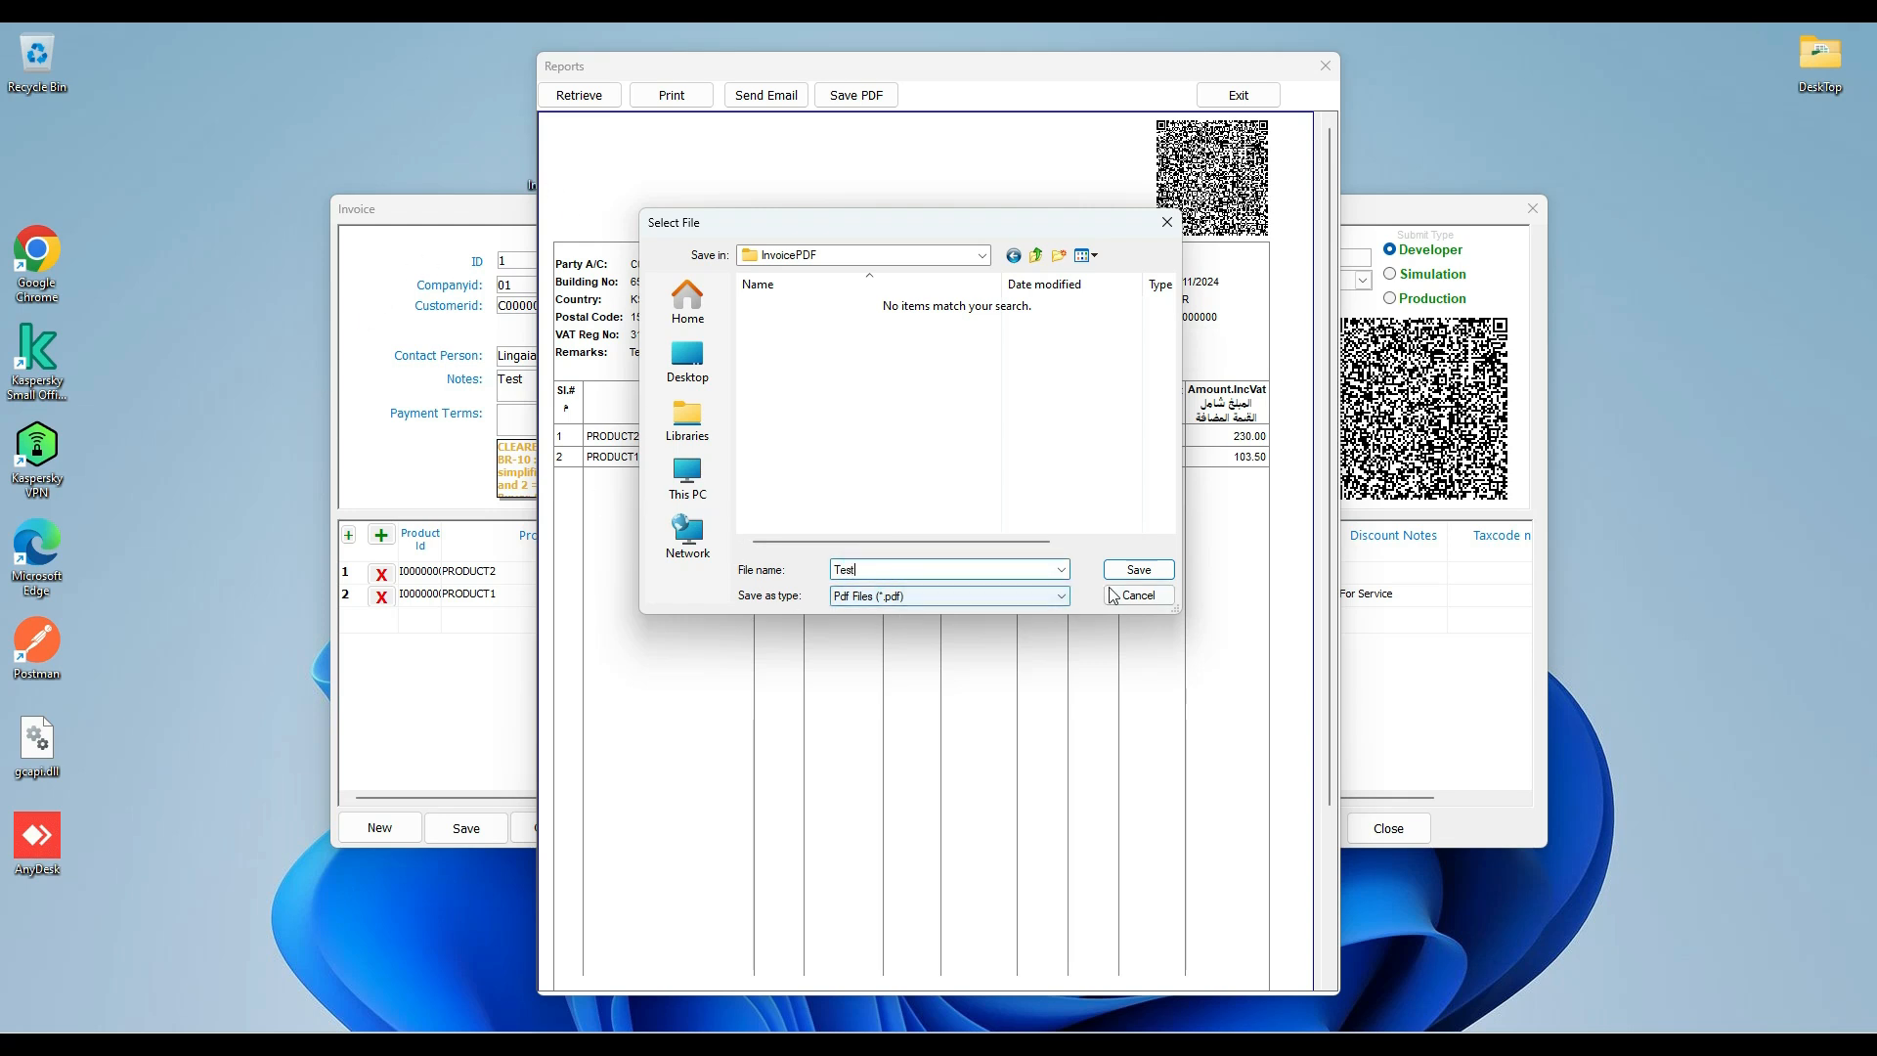
left_click(1134, 573)
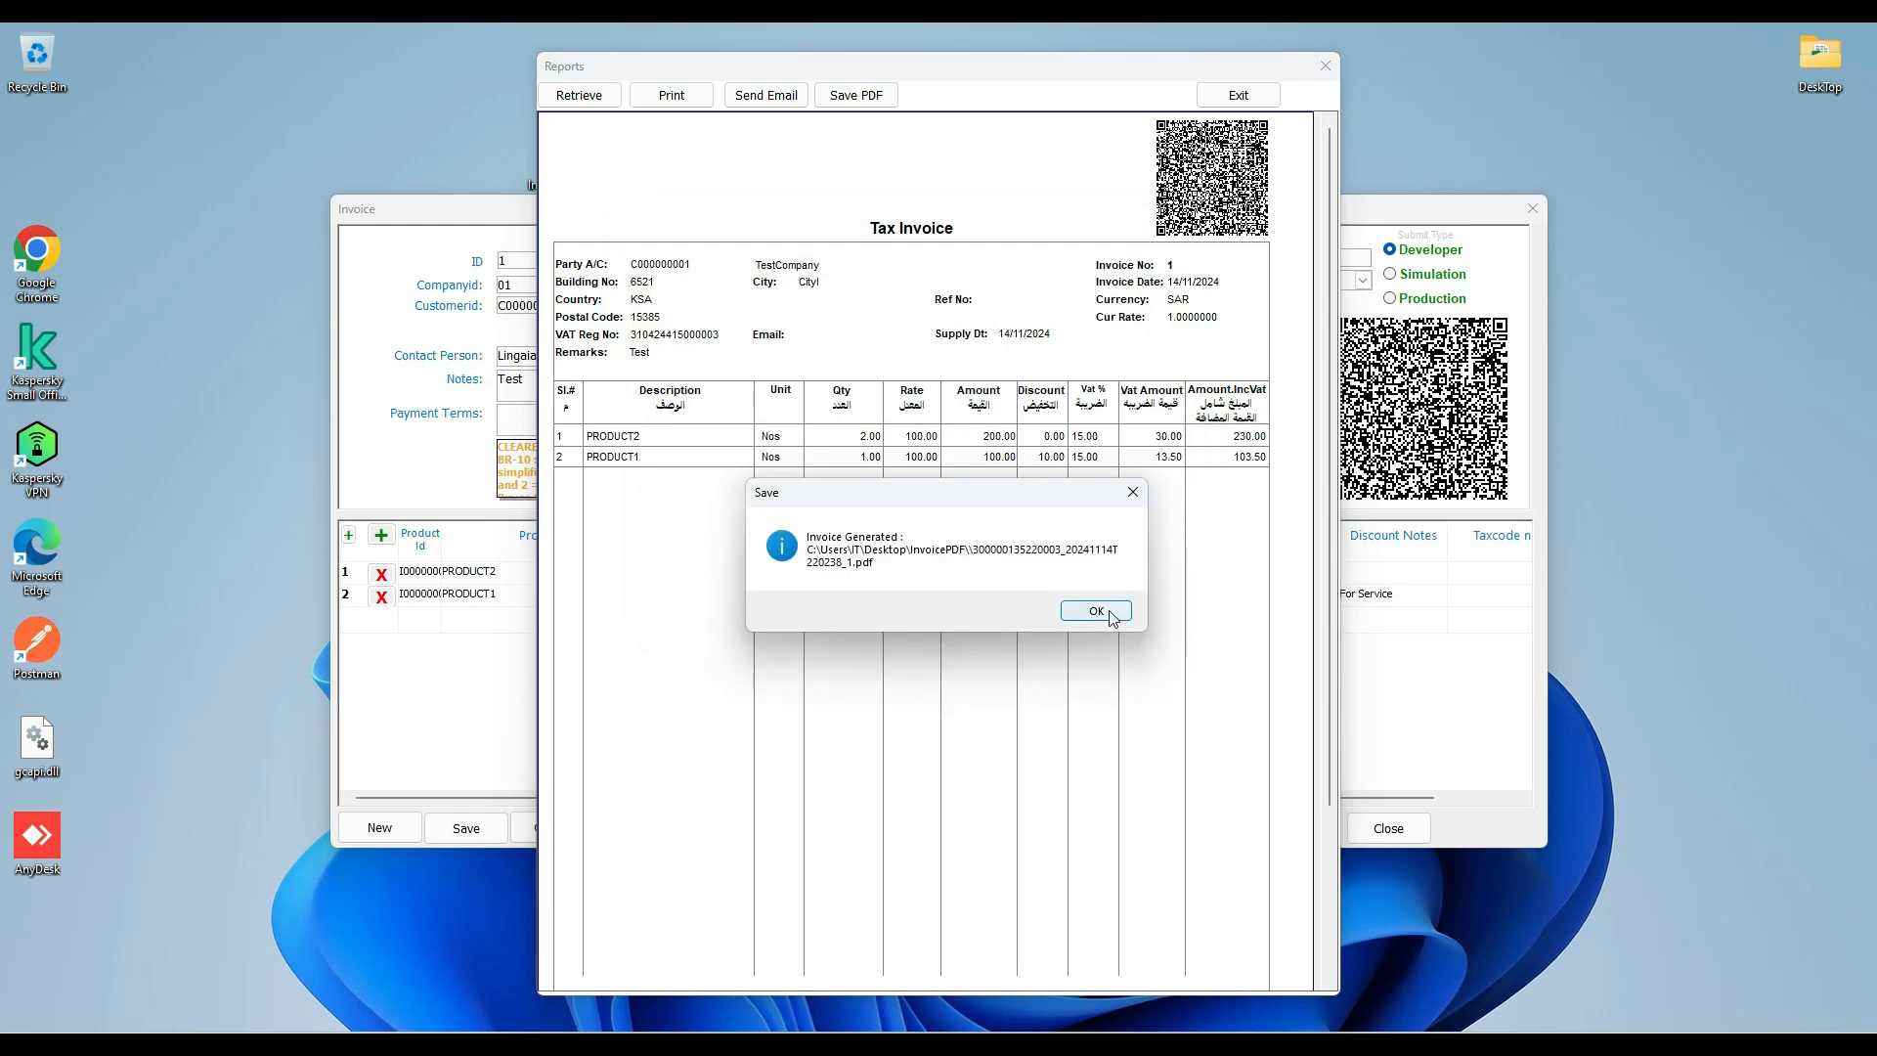
left_click(1096, 611)
Open the InvoicePDF folder from the desktop and examine the generated PDF and XML invoice files.
left_click_drag(827, 71, 1066, 87)
left_click(550, 150)
left_click_drag(550, 149, 186, 120)
double_click(185, 162)
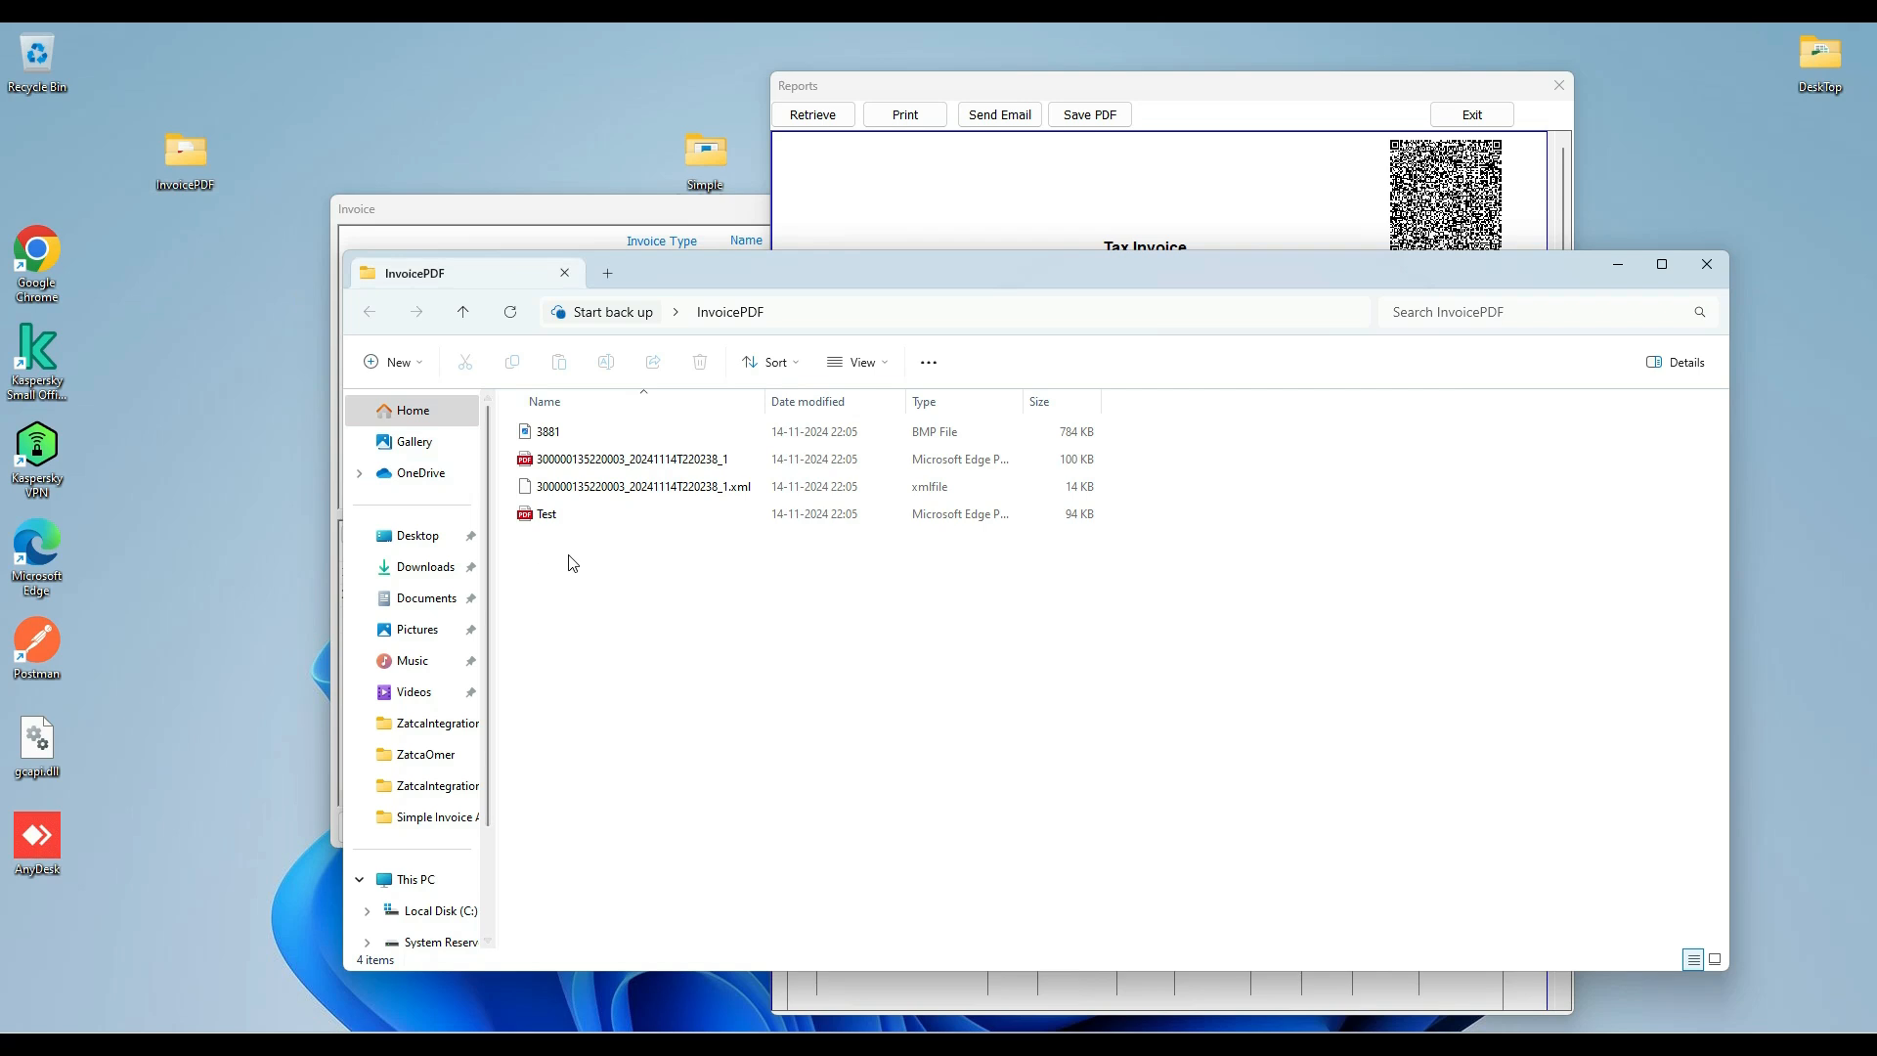
left_click(539, 520)
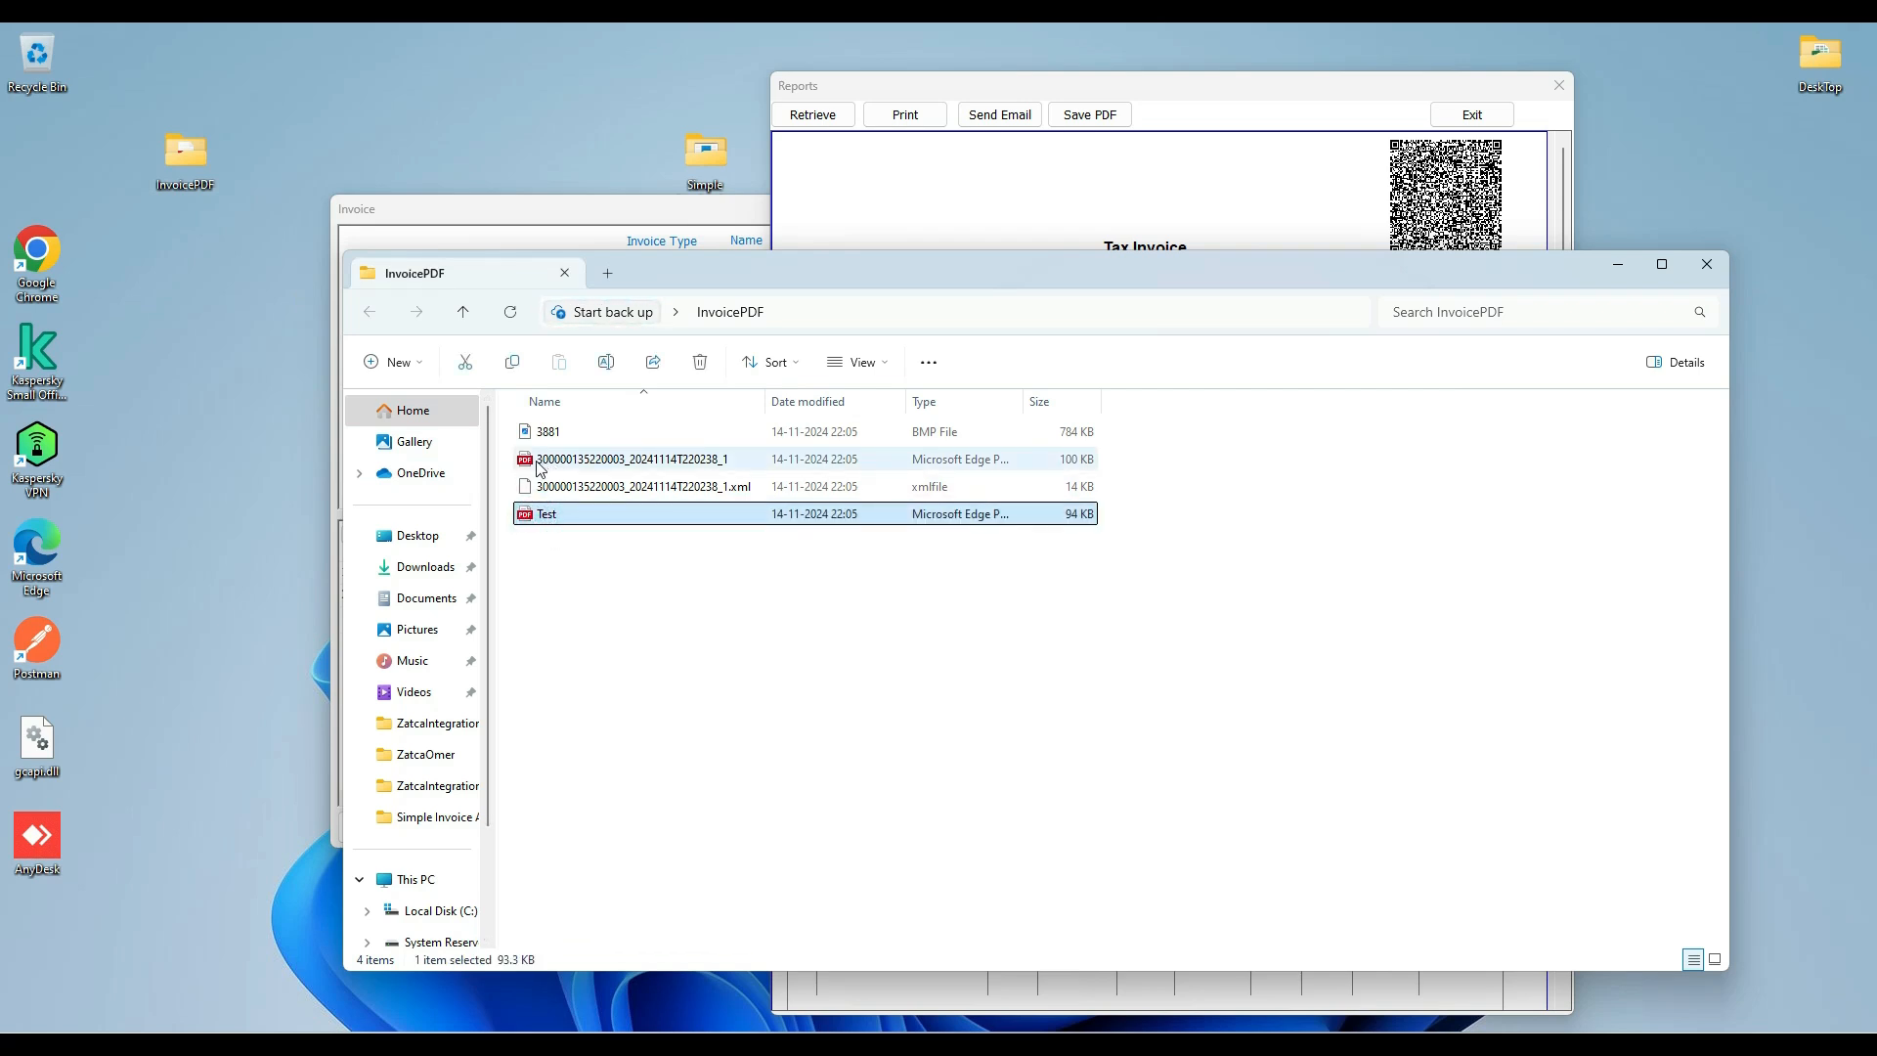
left_click(571, 458)
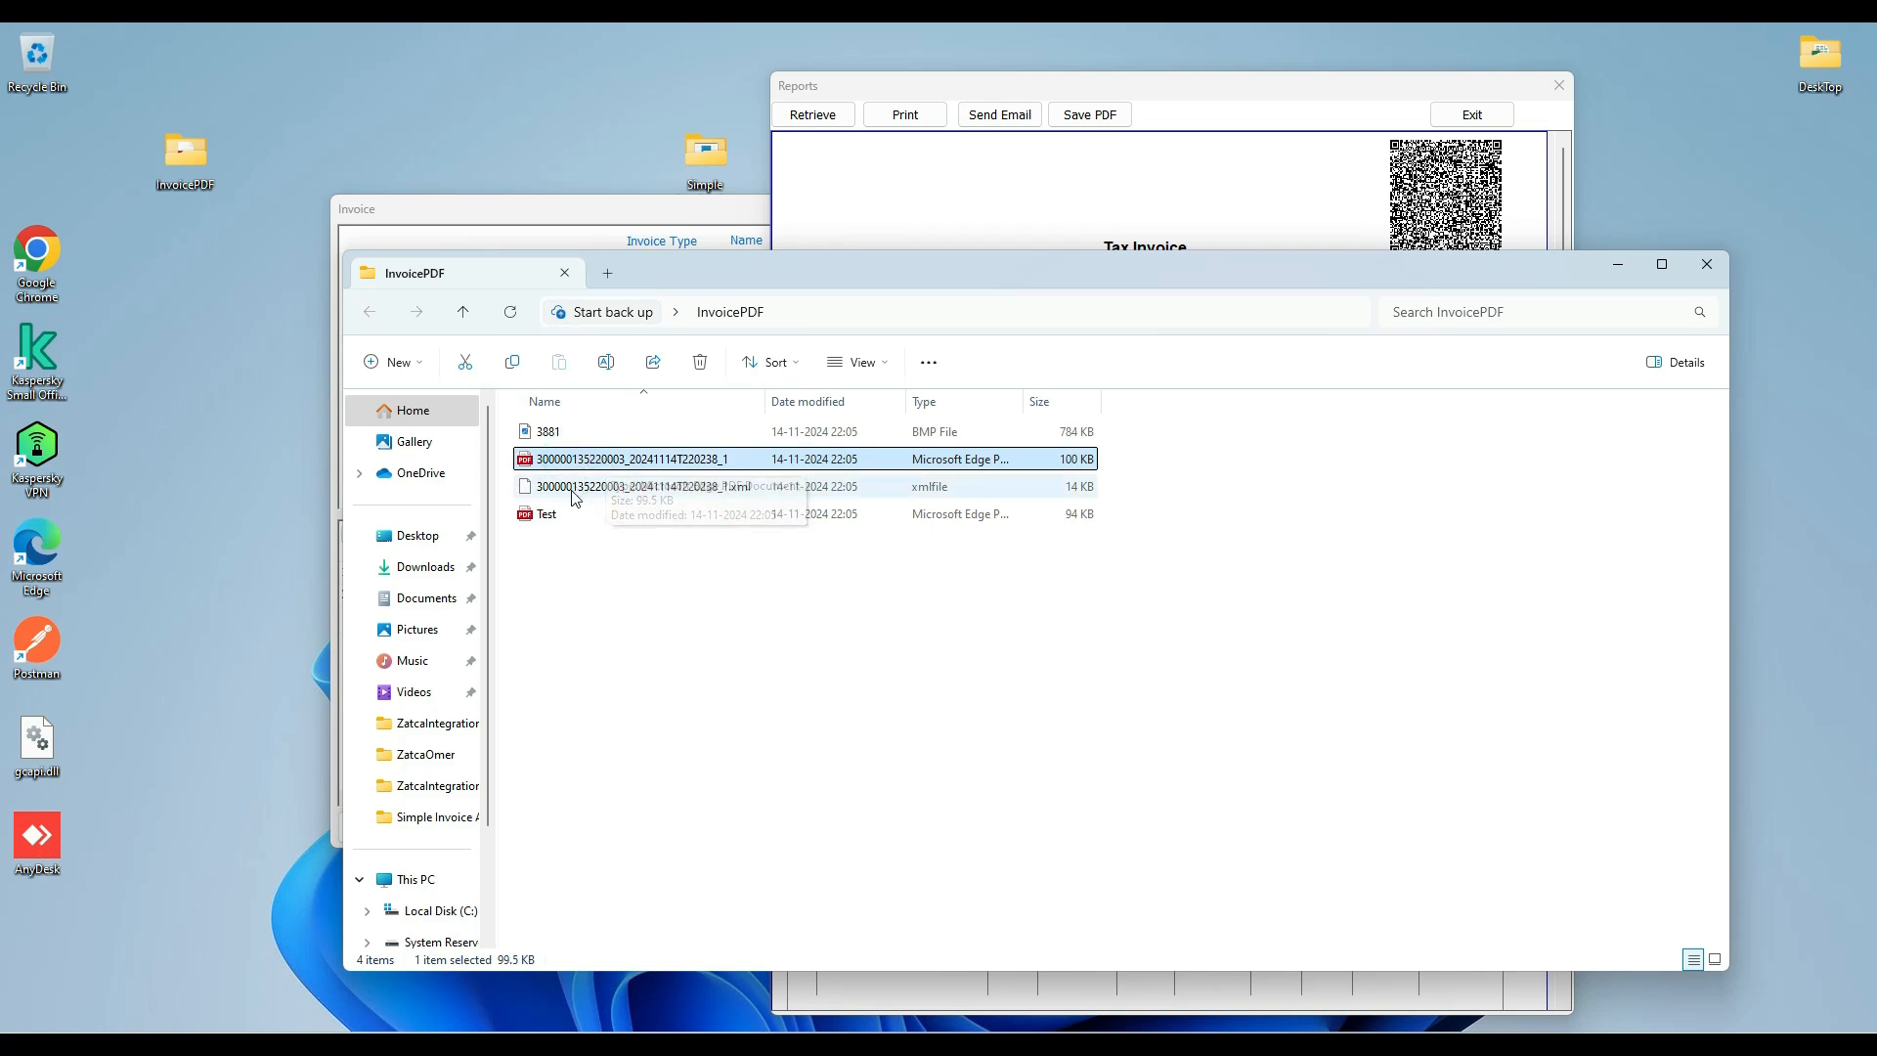
left_click(575, 488)
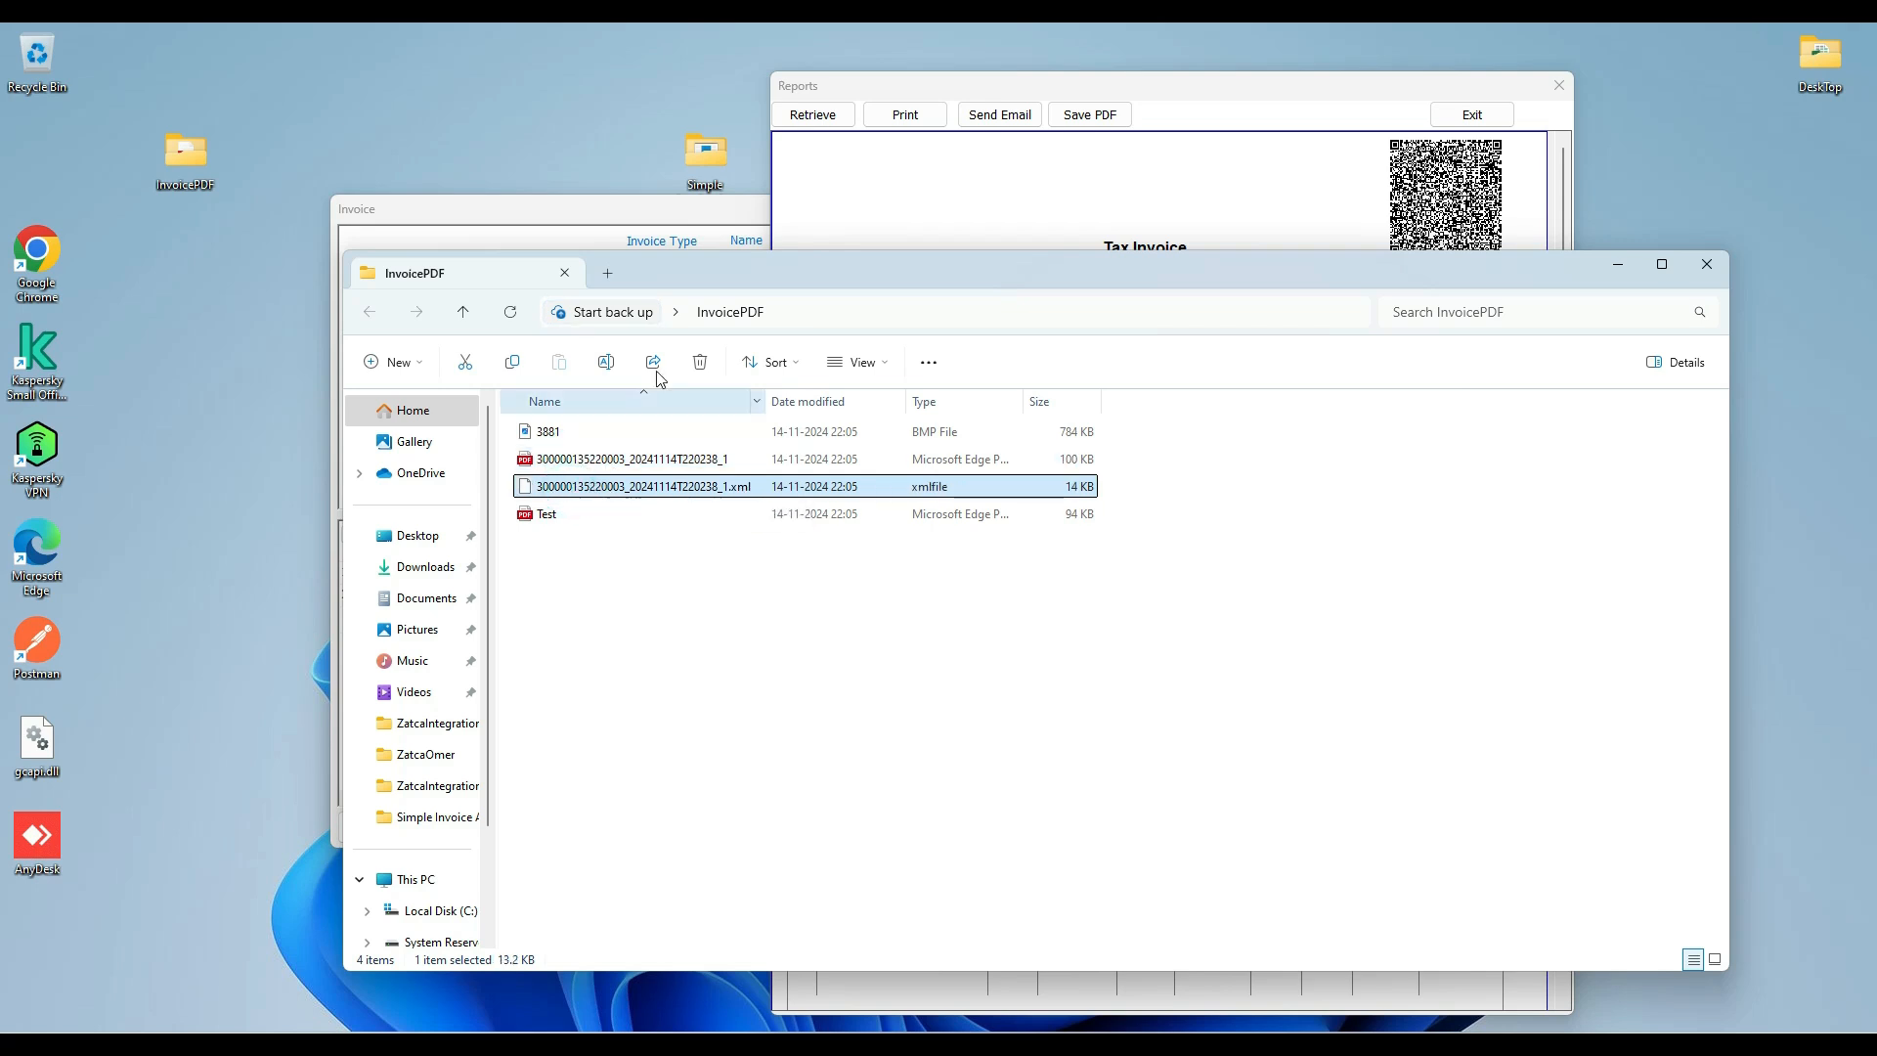
left_click_drag(667, 275, 851, 233)
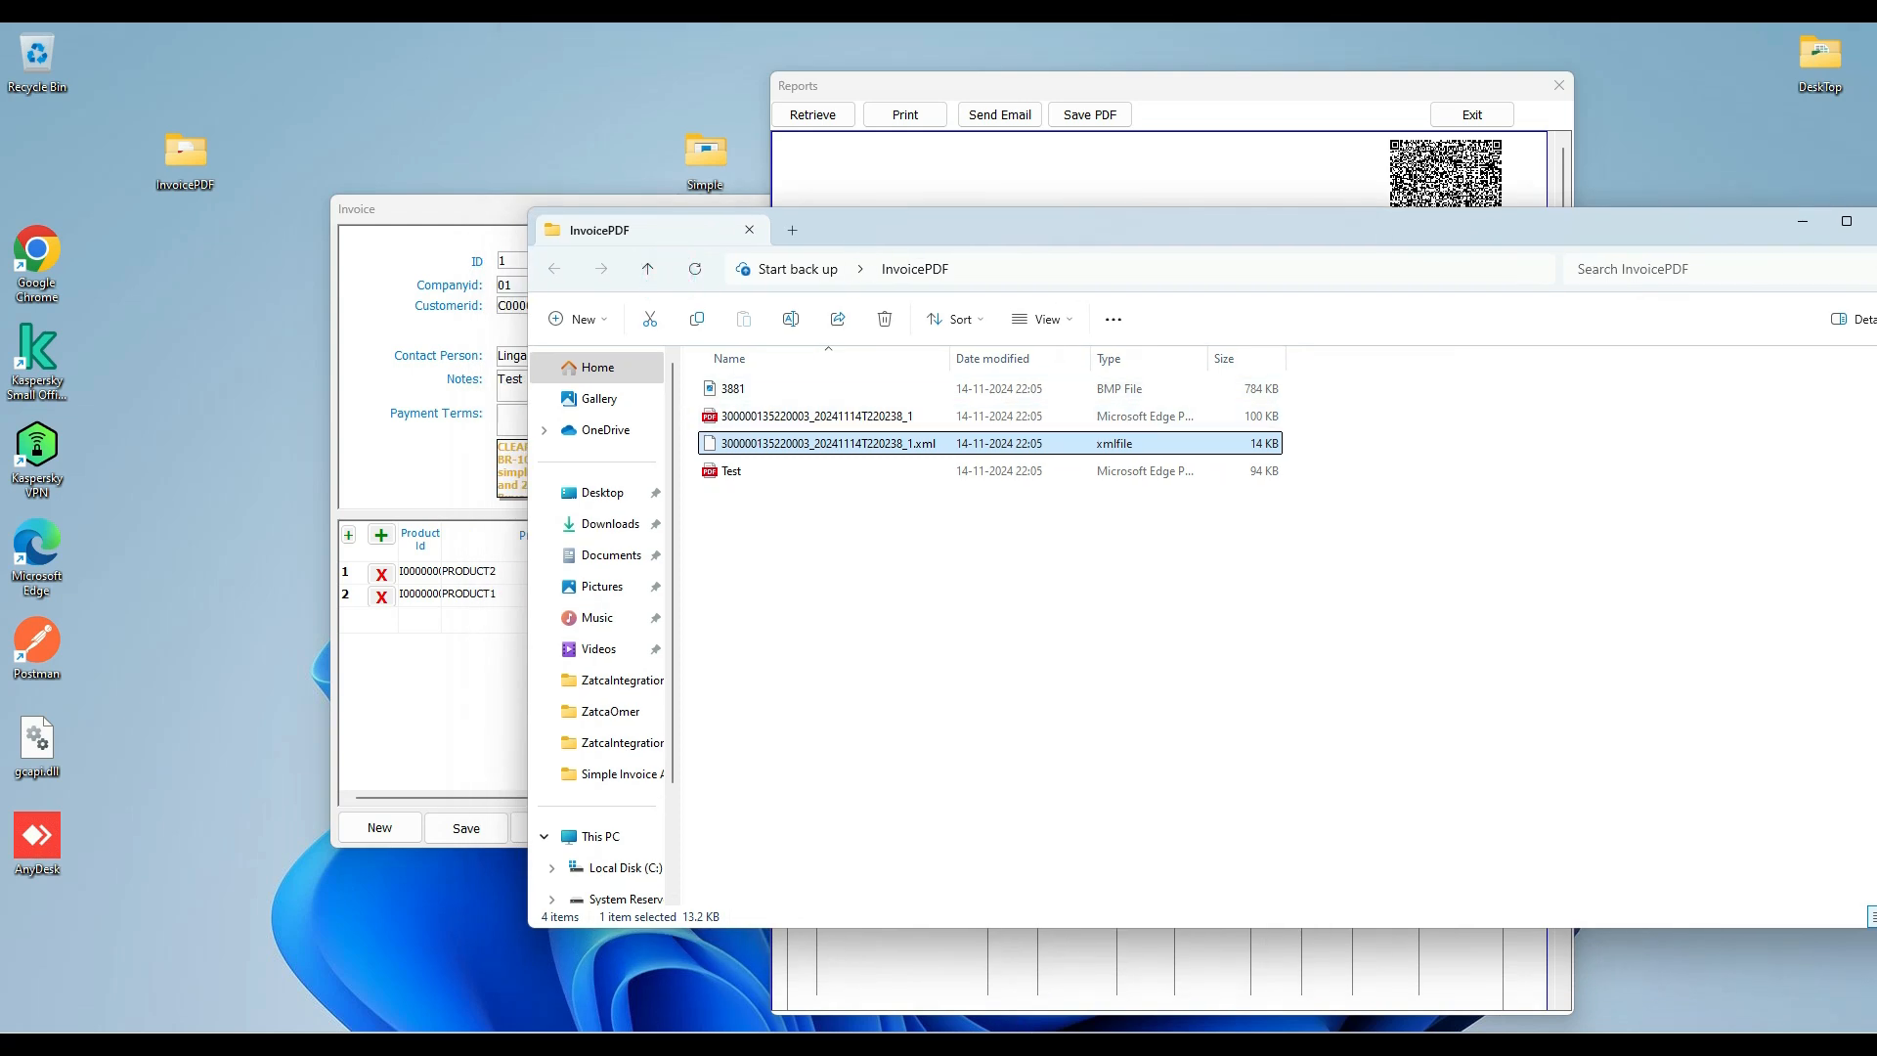
Switch to Chrome beside the InvoicePDF folder and reload the ZATCA sandbox page sandbox.zatca.gov.sa/TestXML.
left_click(164, 152)
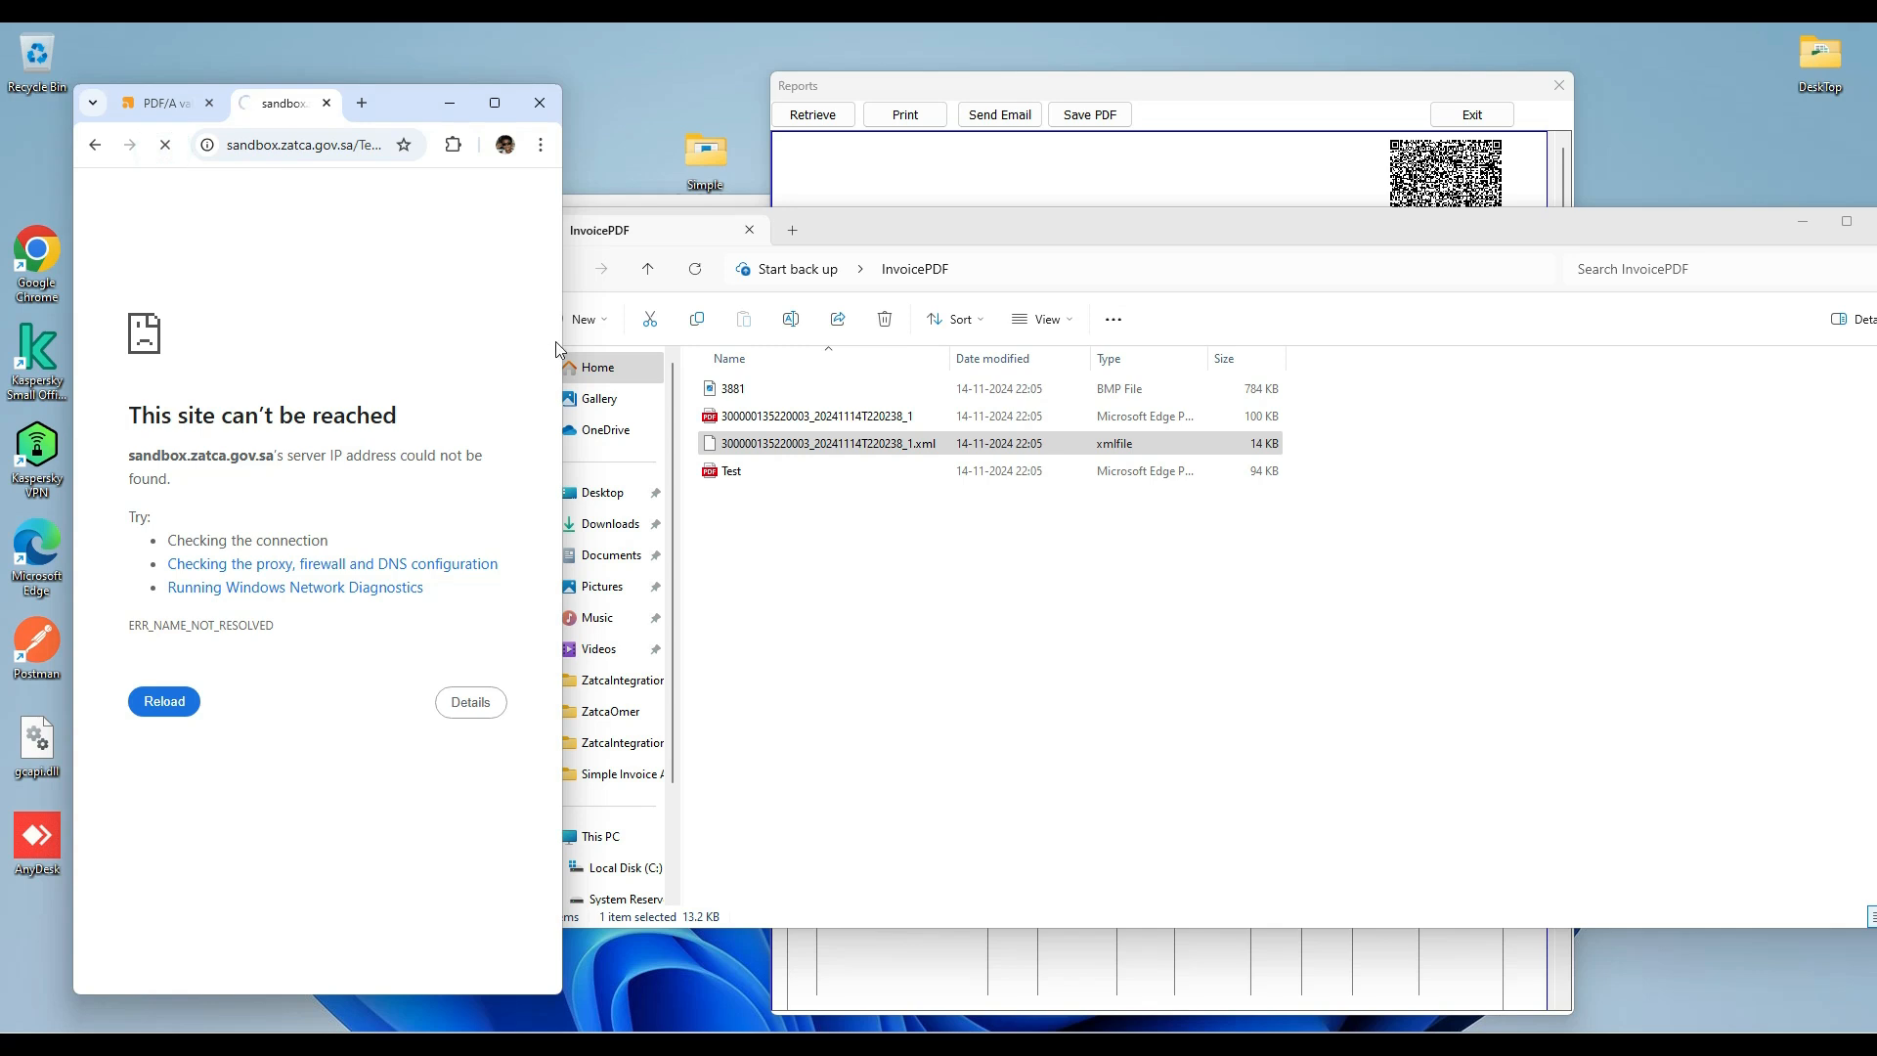
left_click_drag(563, 342, 608, 342)
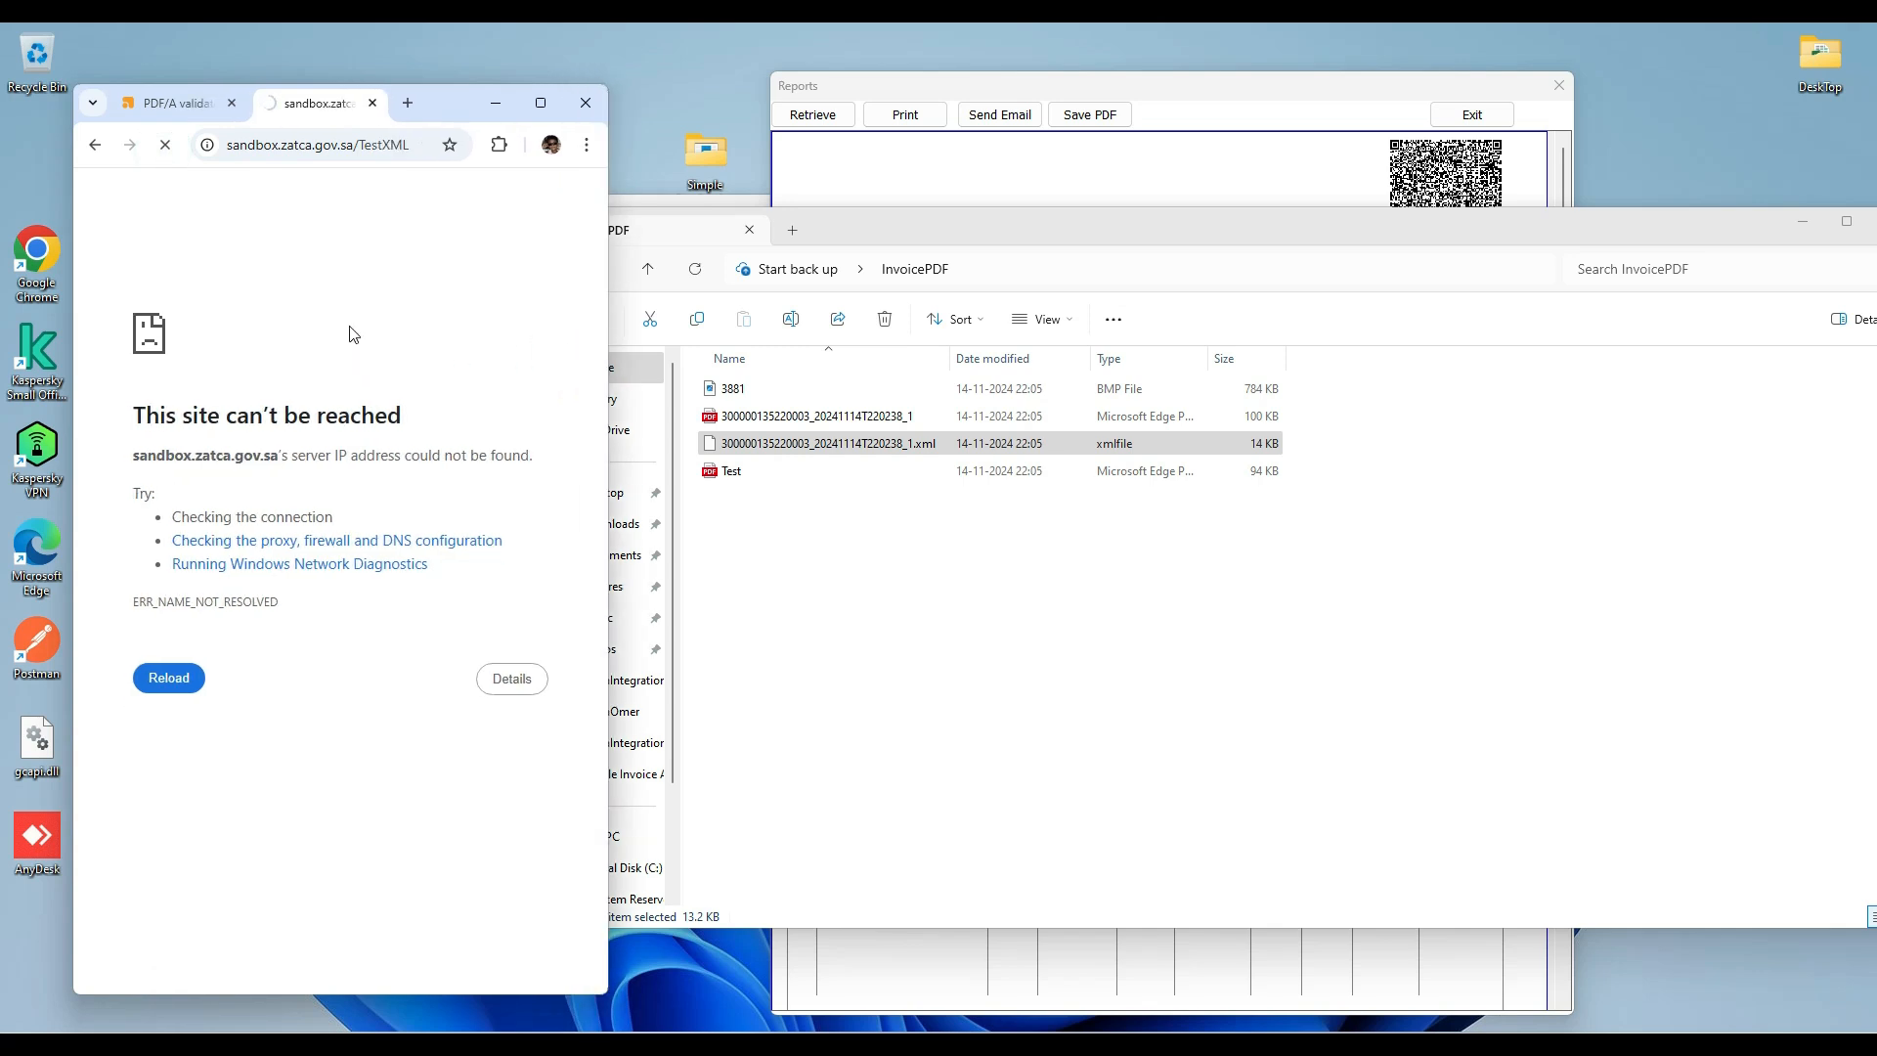
left_click(743, 446)
left_click(375, 273)
left_click(288, 145)
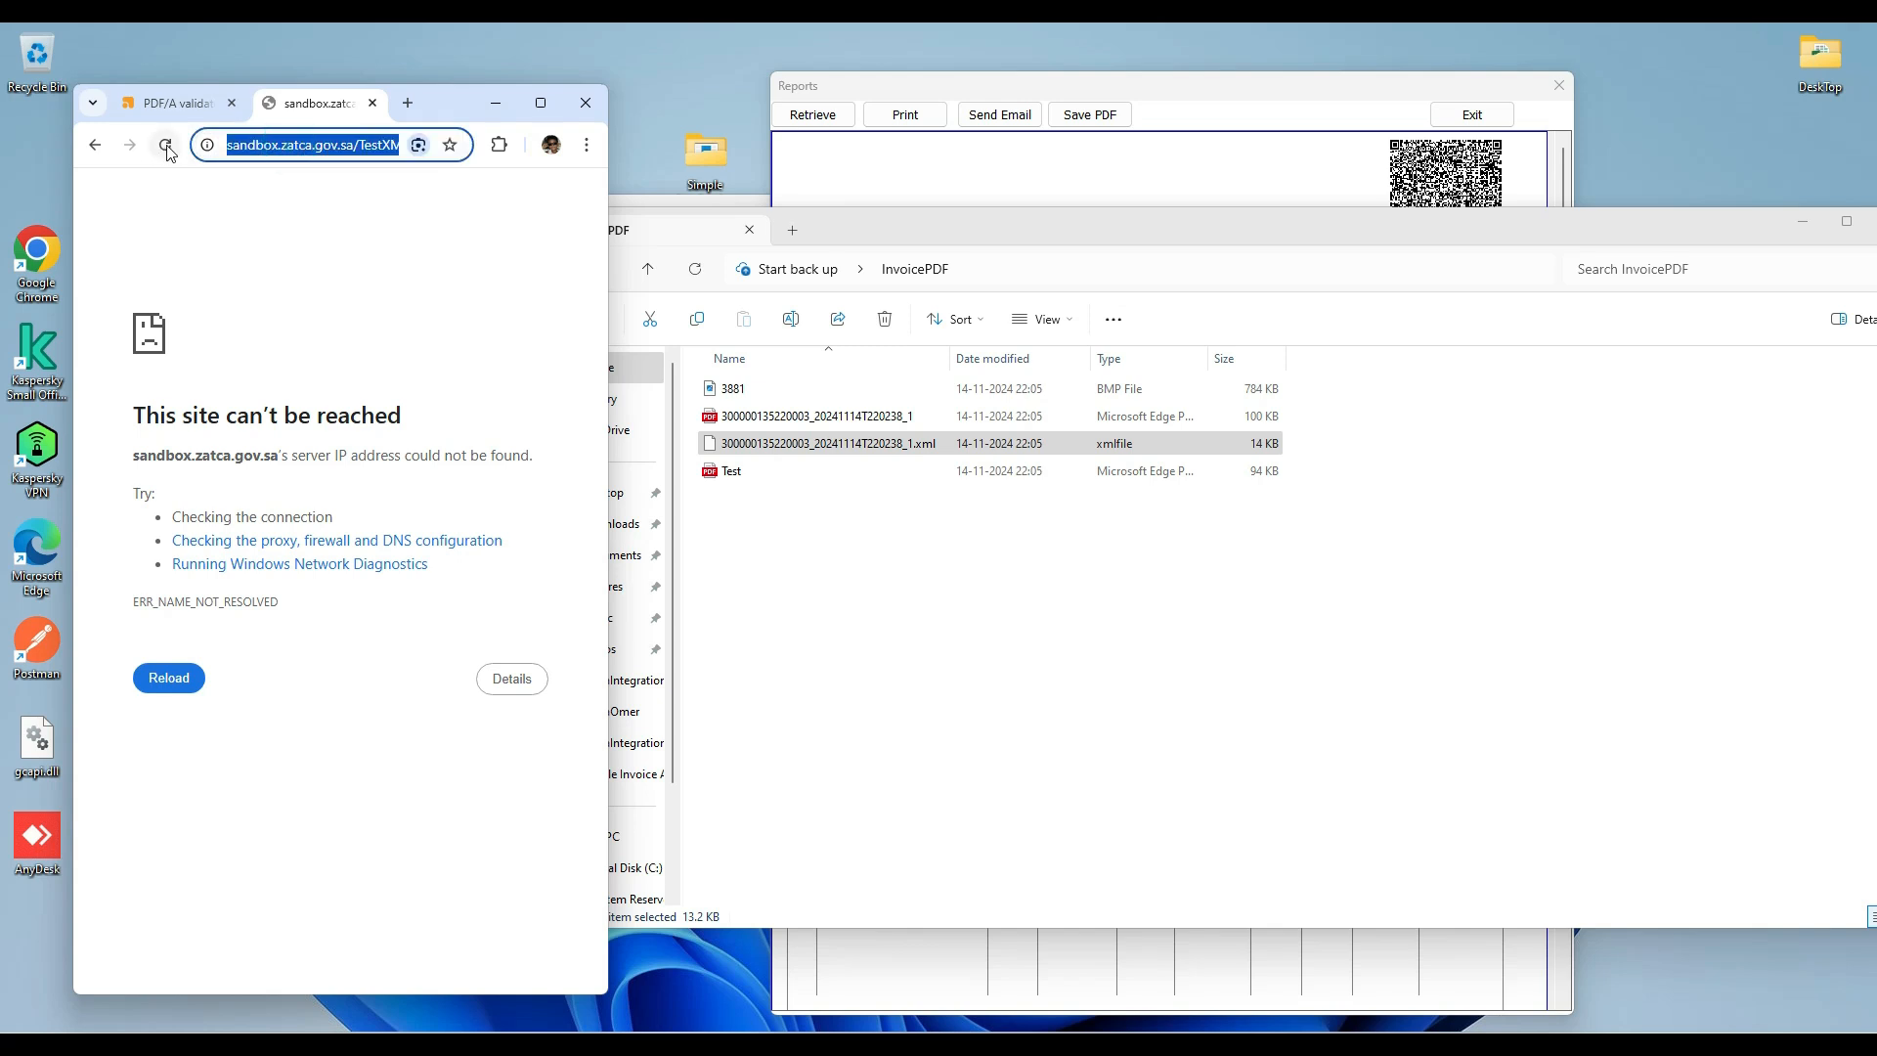
left_click(166, 147)
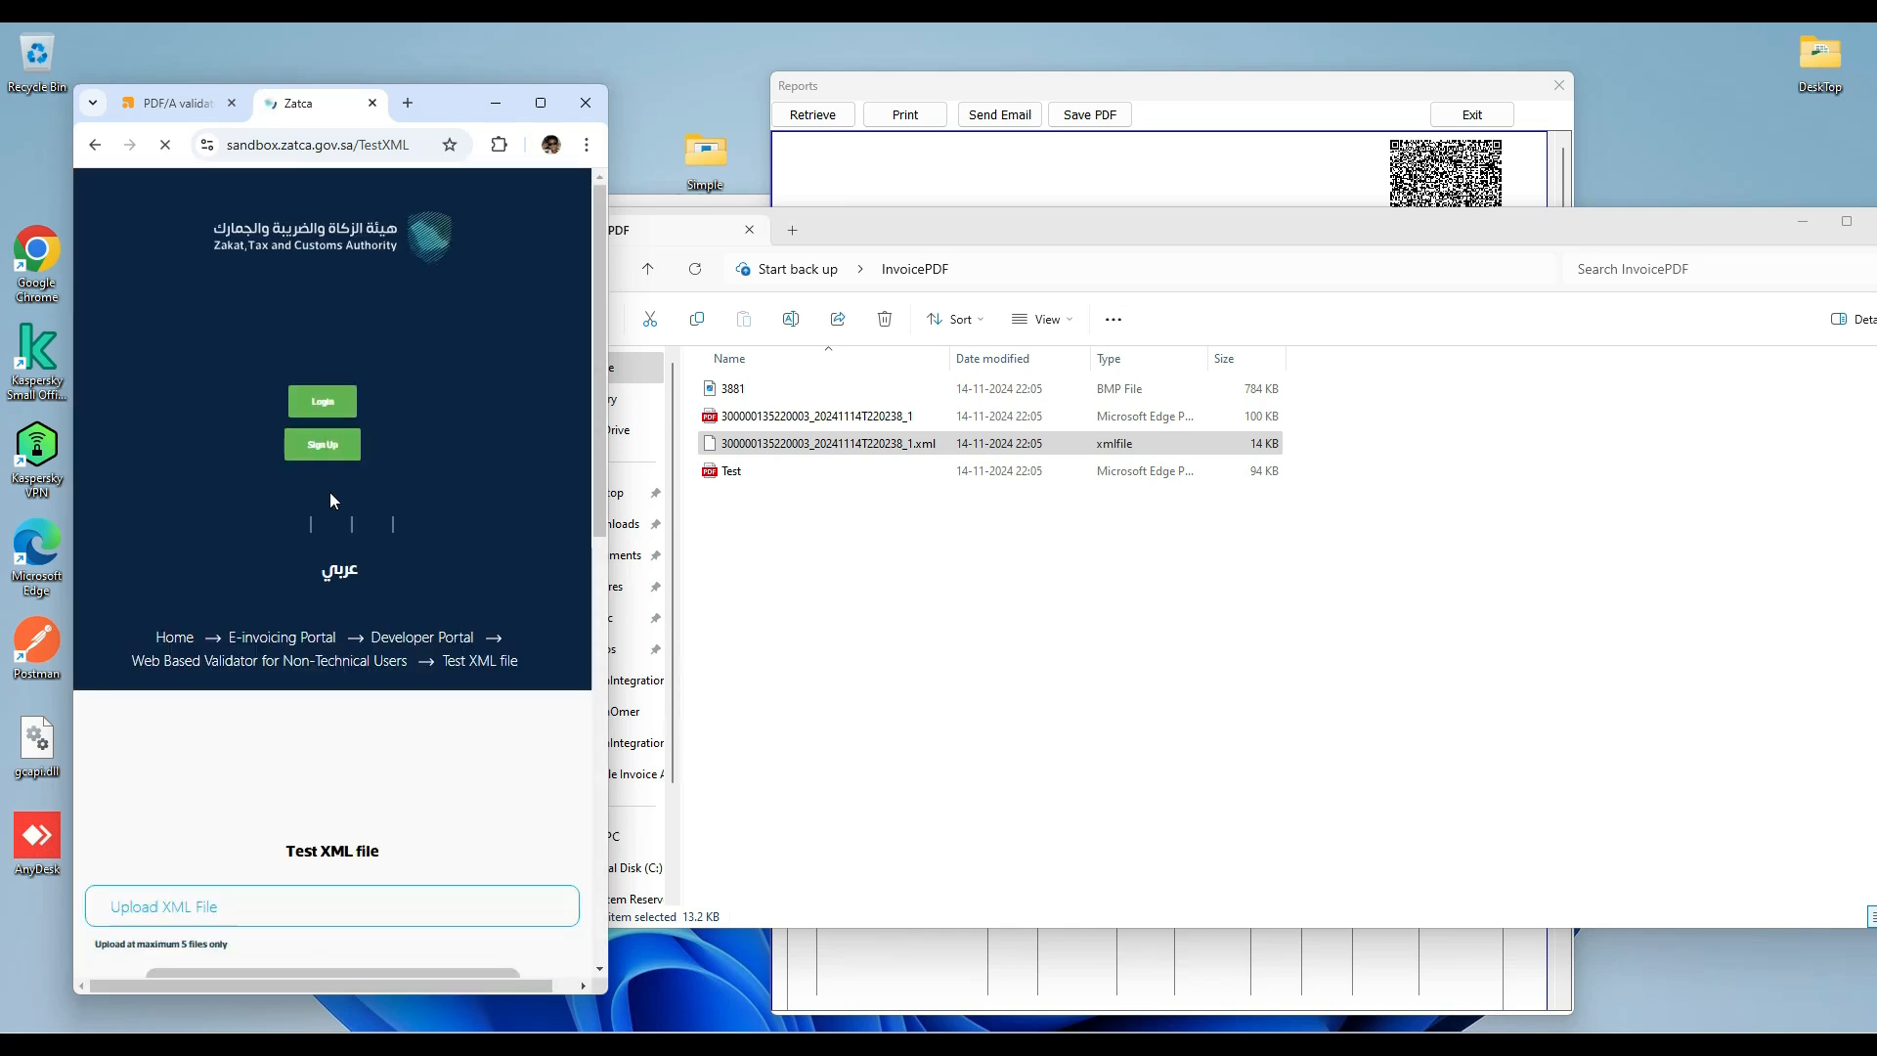
Upload the generated invoice XML from the InvoicePDF folder to the Test XML file validator and validate it.
scroll(322, 781, "down", 4)
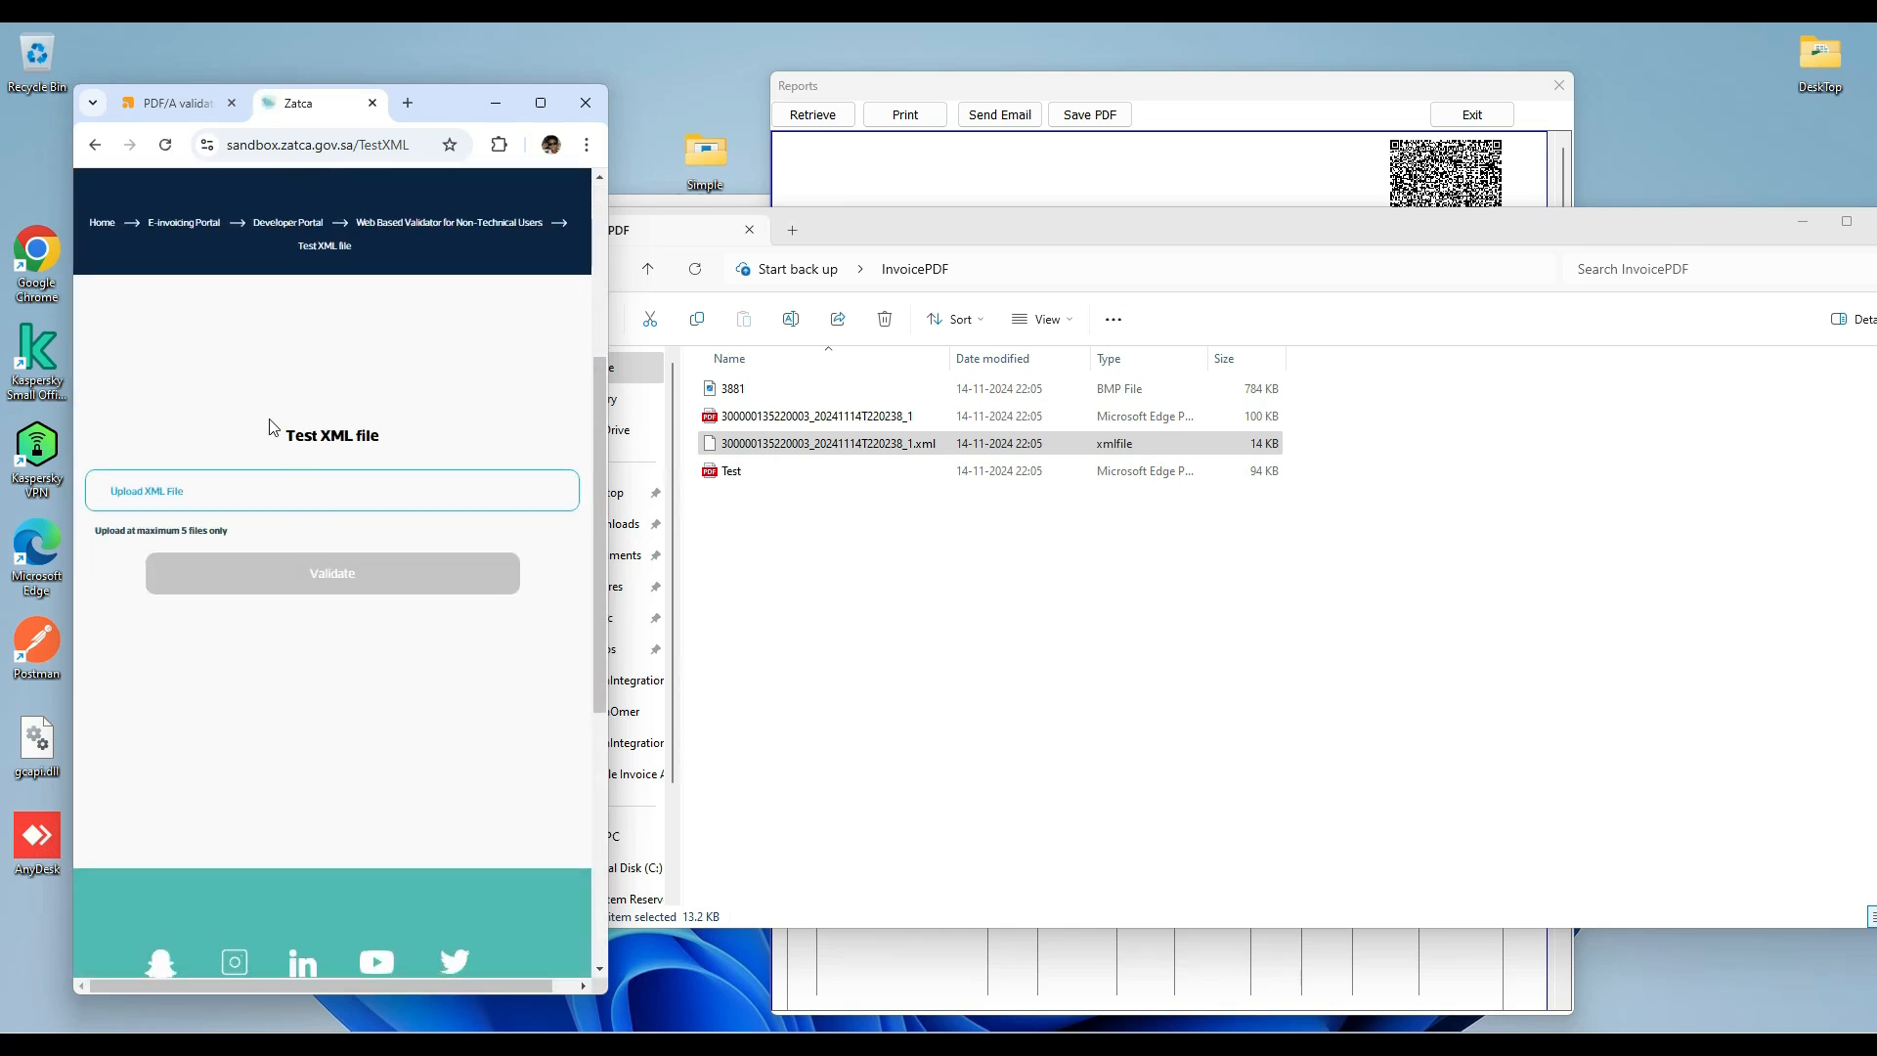
left_click(152, 502)
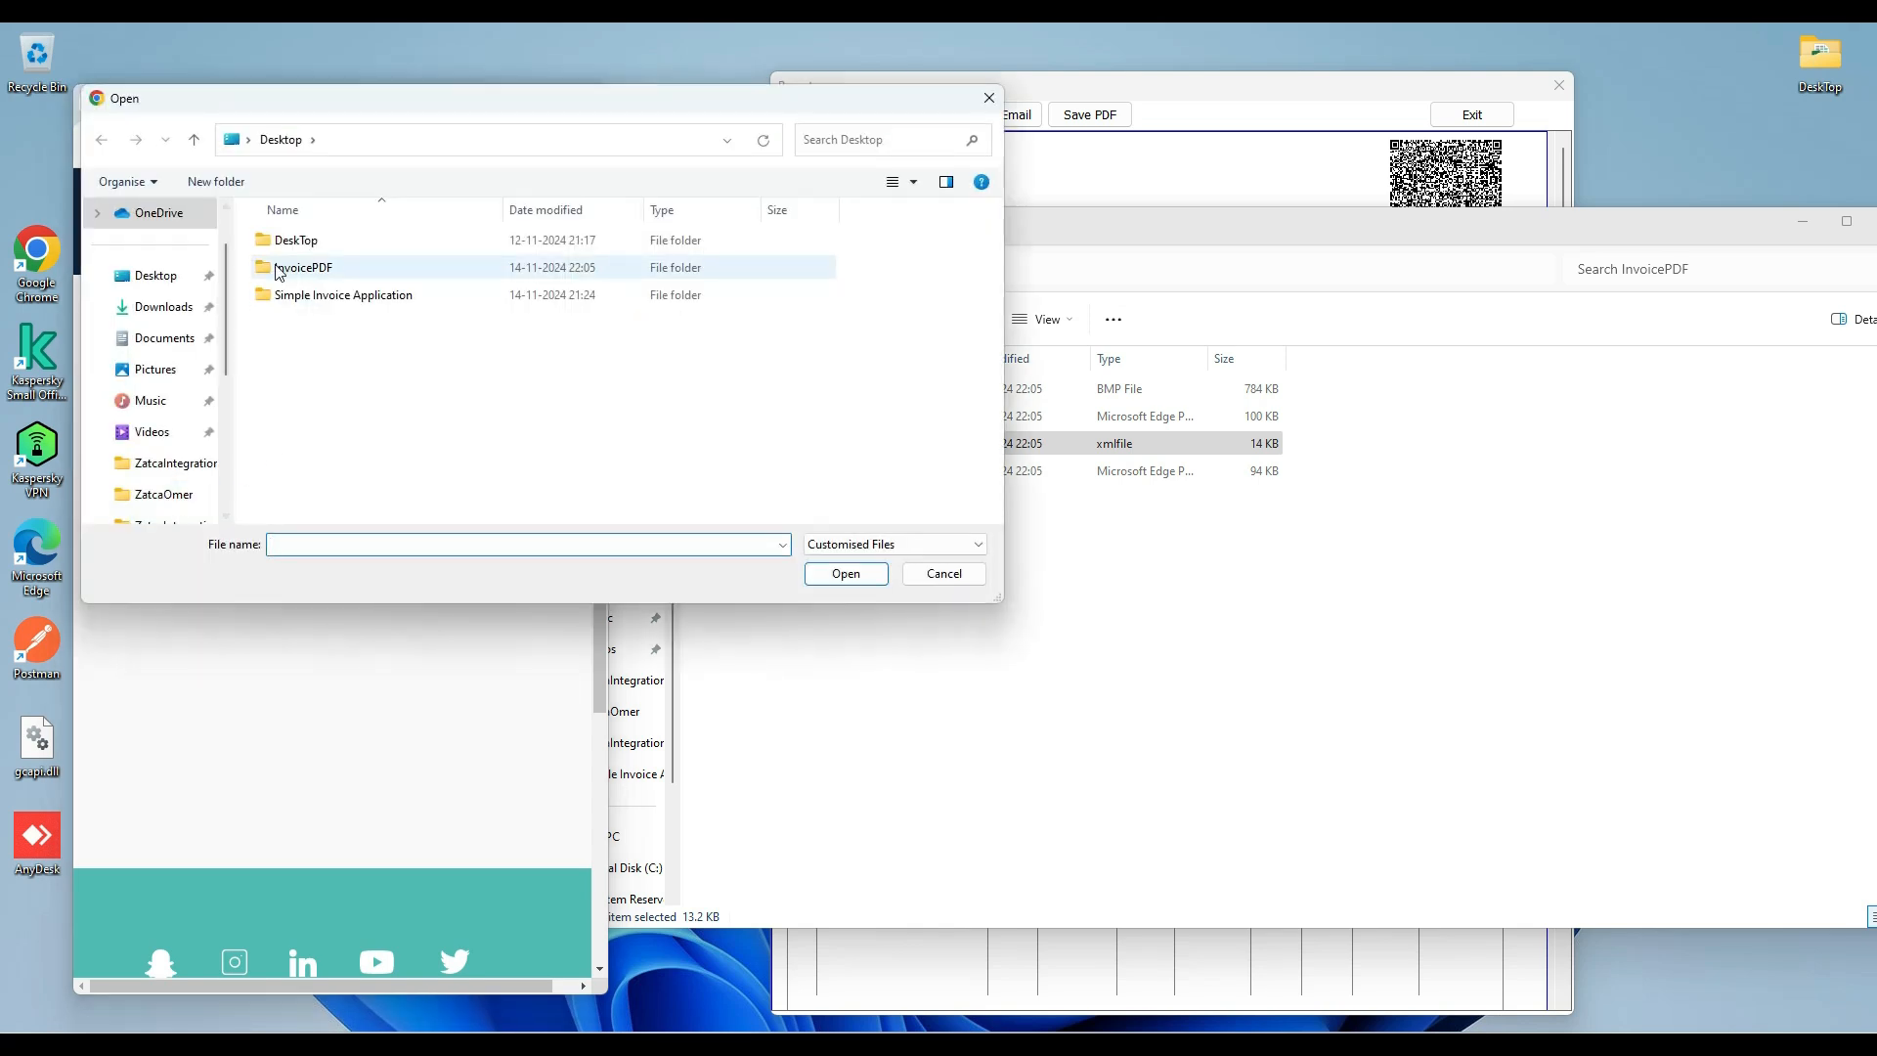
double_click(291, 274)
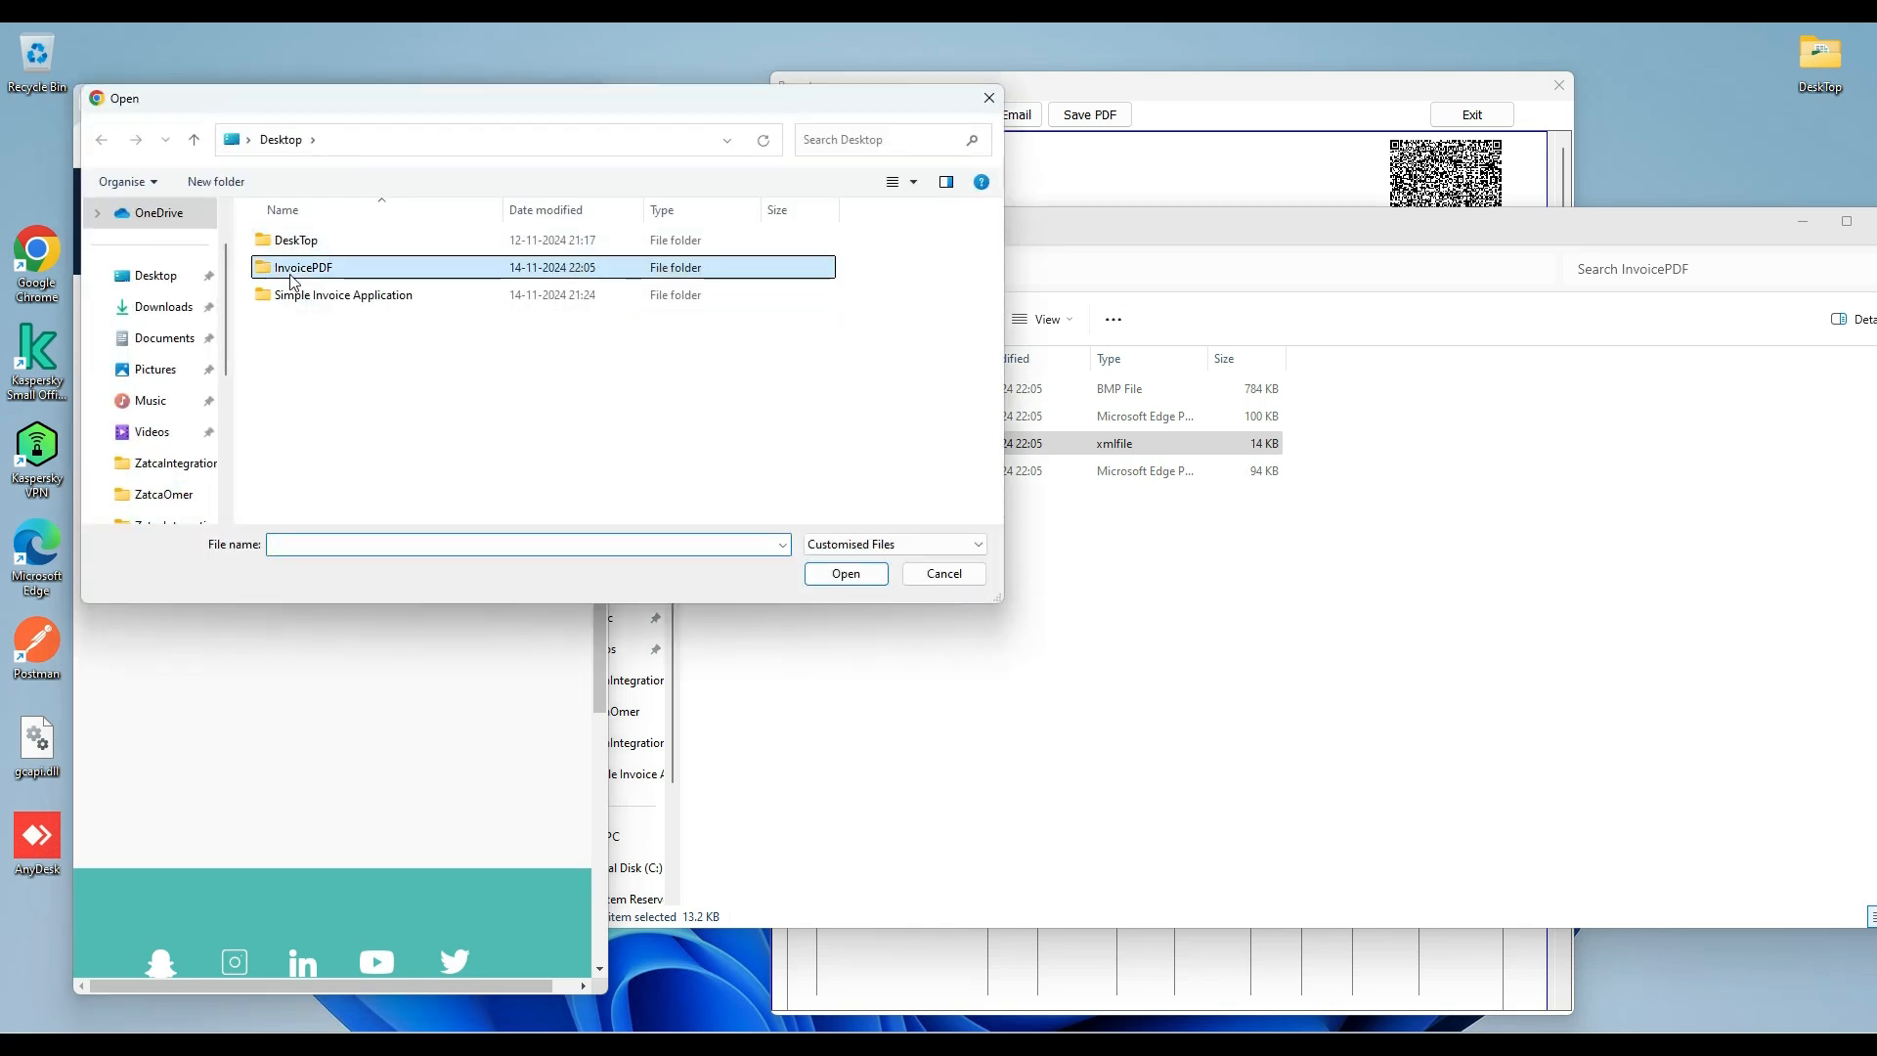
left_click(313, 247)
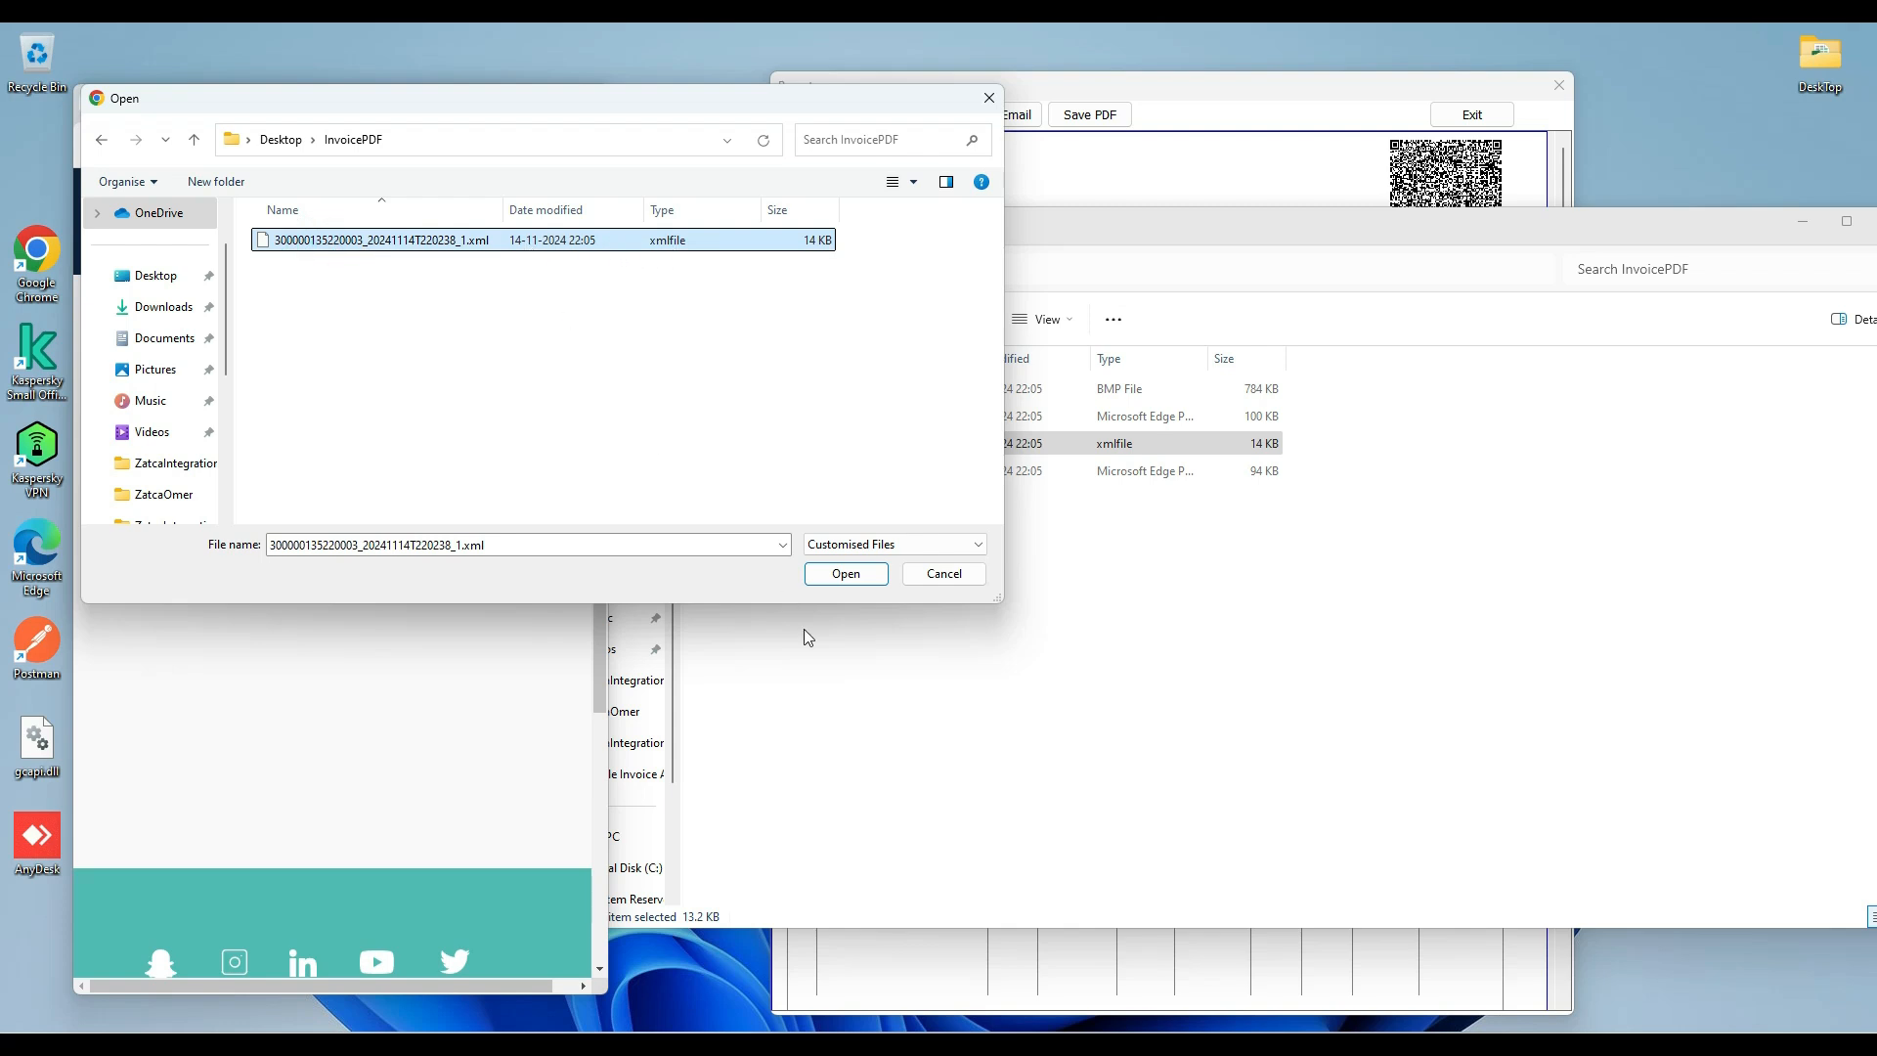
left_click(845, 575)
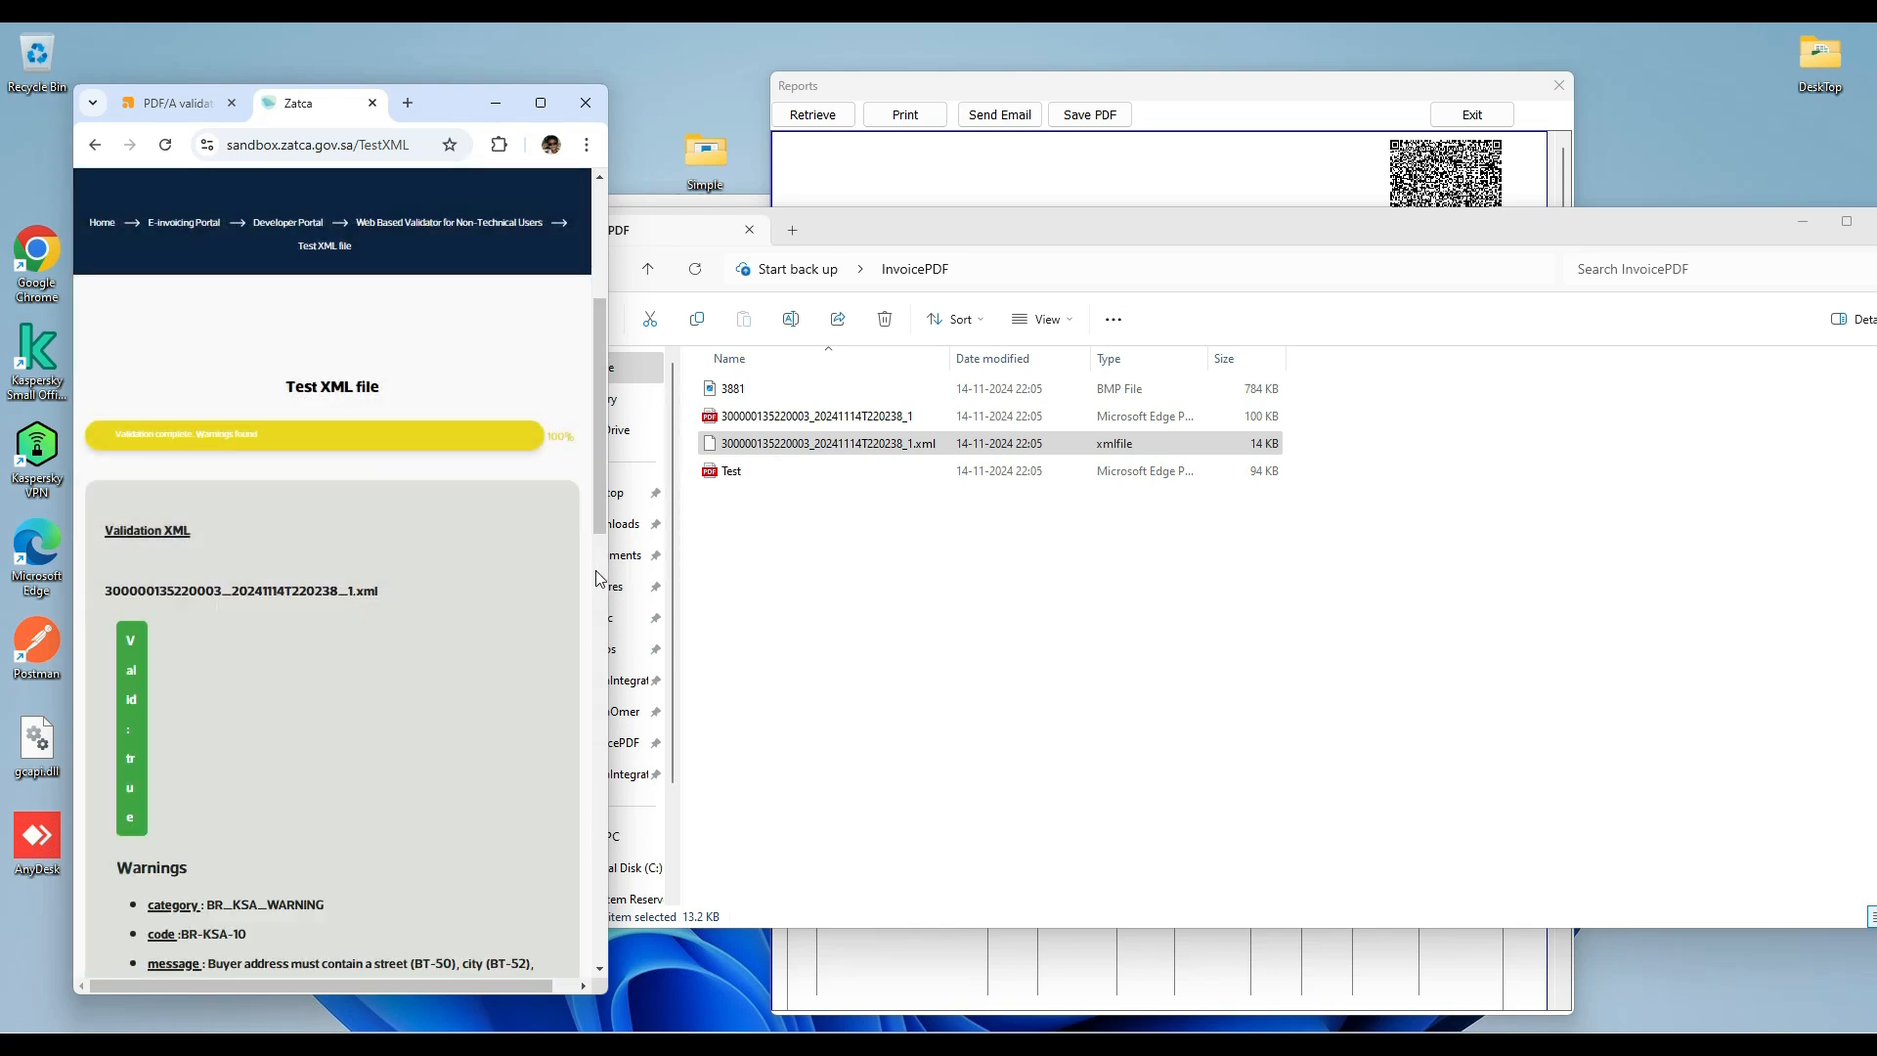
Examine the validation warnings listed for the uploaded invoice XML on the ZATCA Test XML file page.
left_click_drag(607, 580, 952, 588)
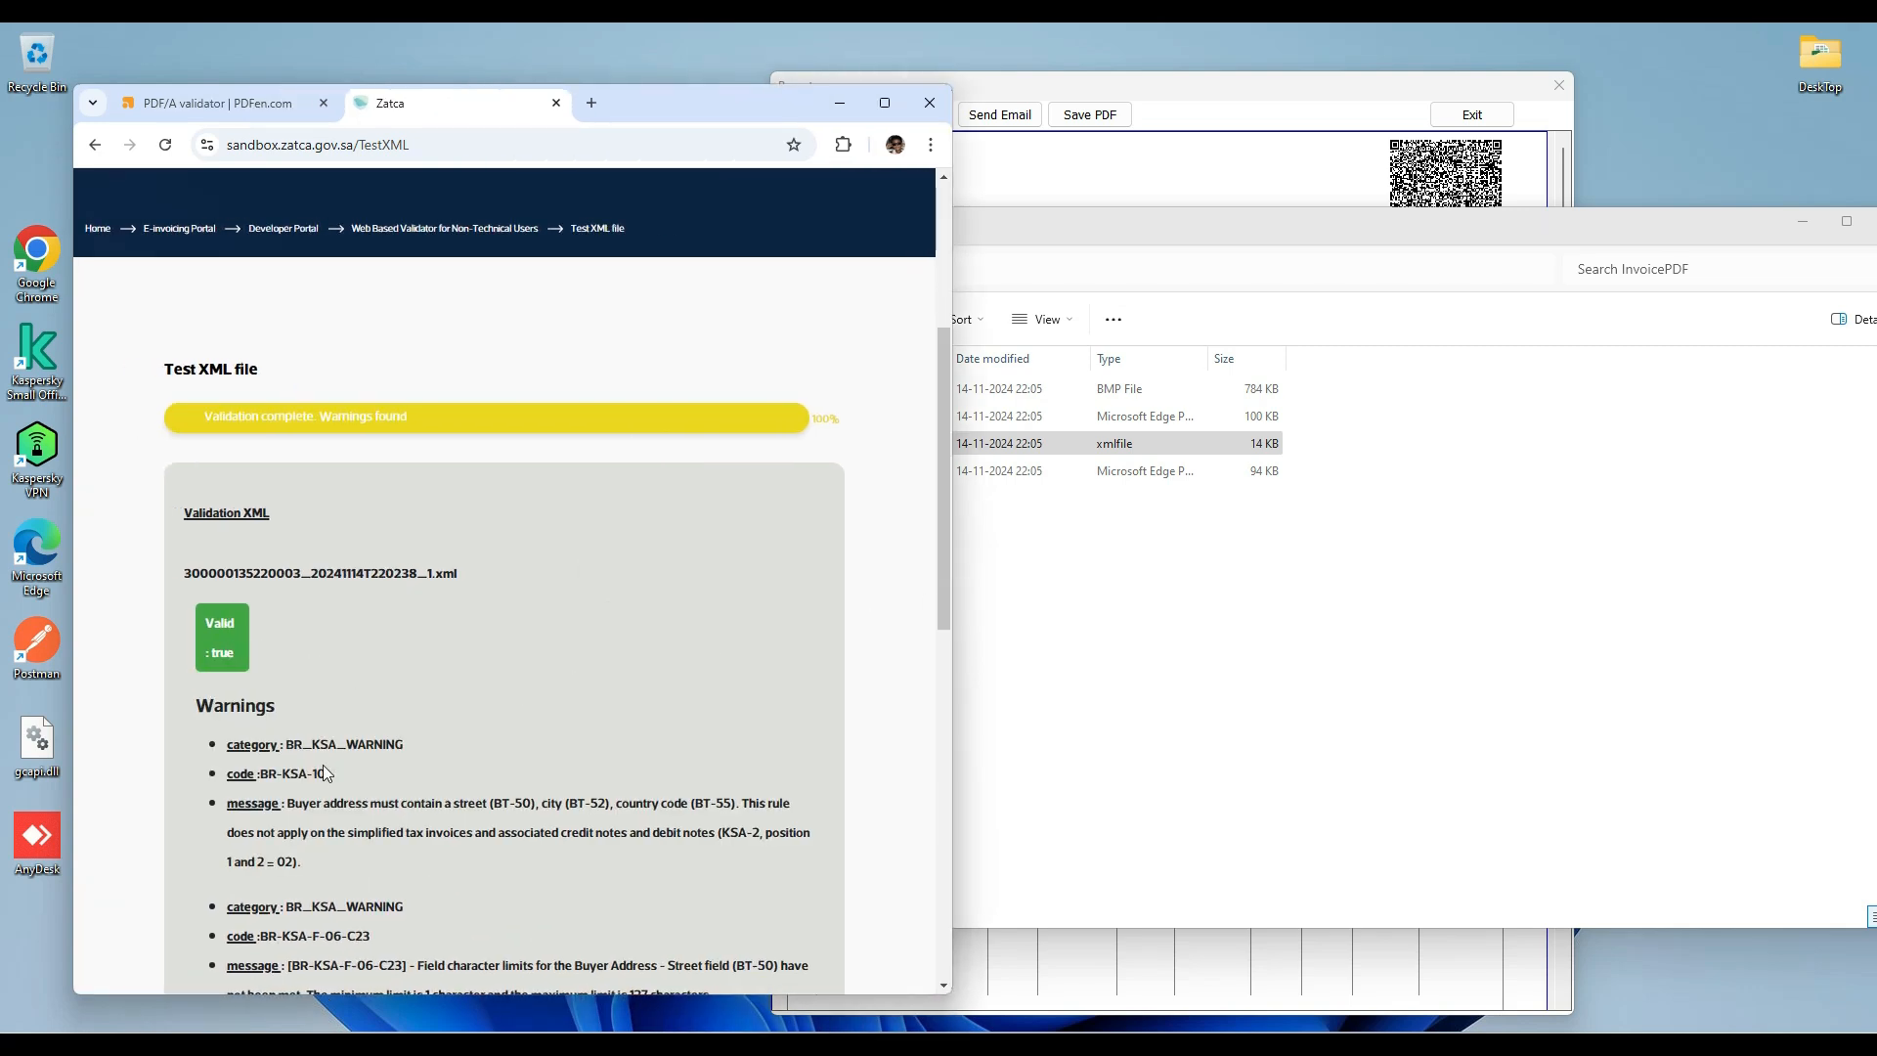
scroll(234, 631, "down", 3)
left_click_drag(230, 461, 402, 839)
left_click(491, 692)
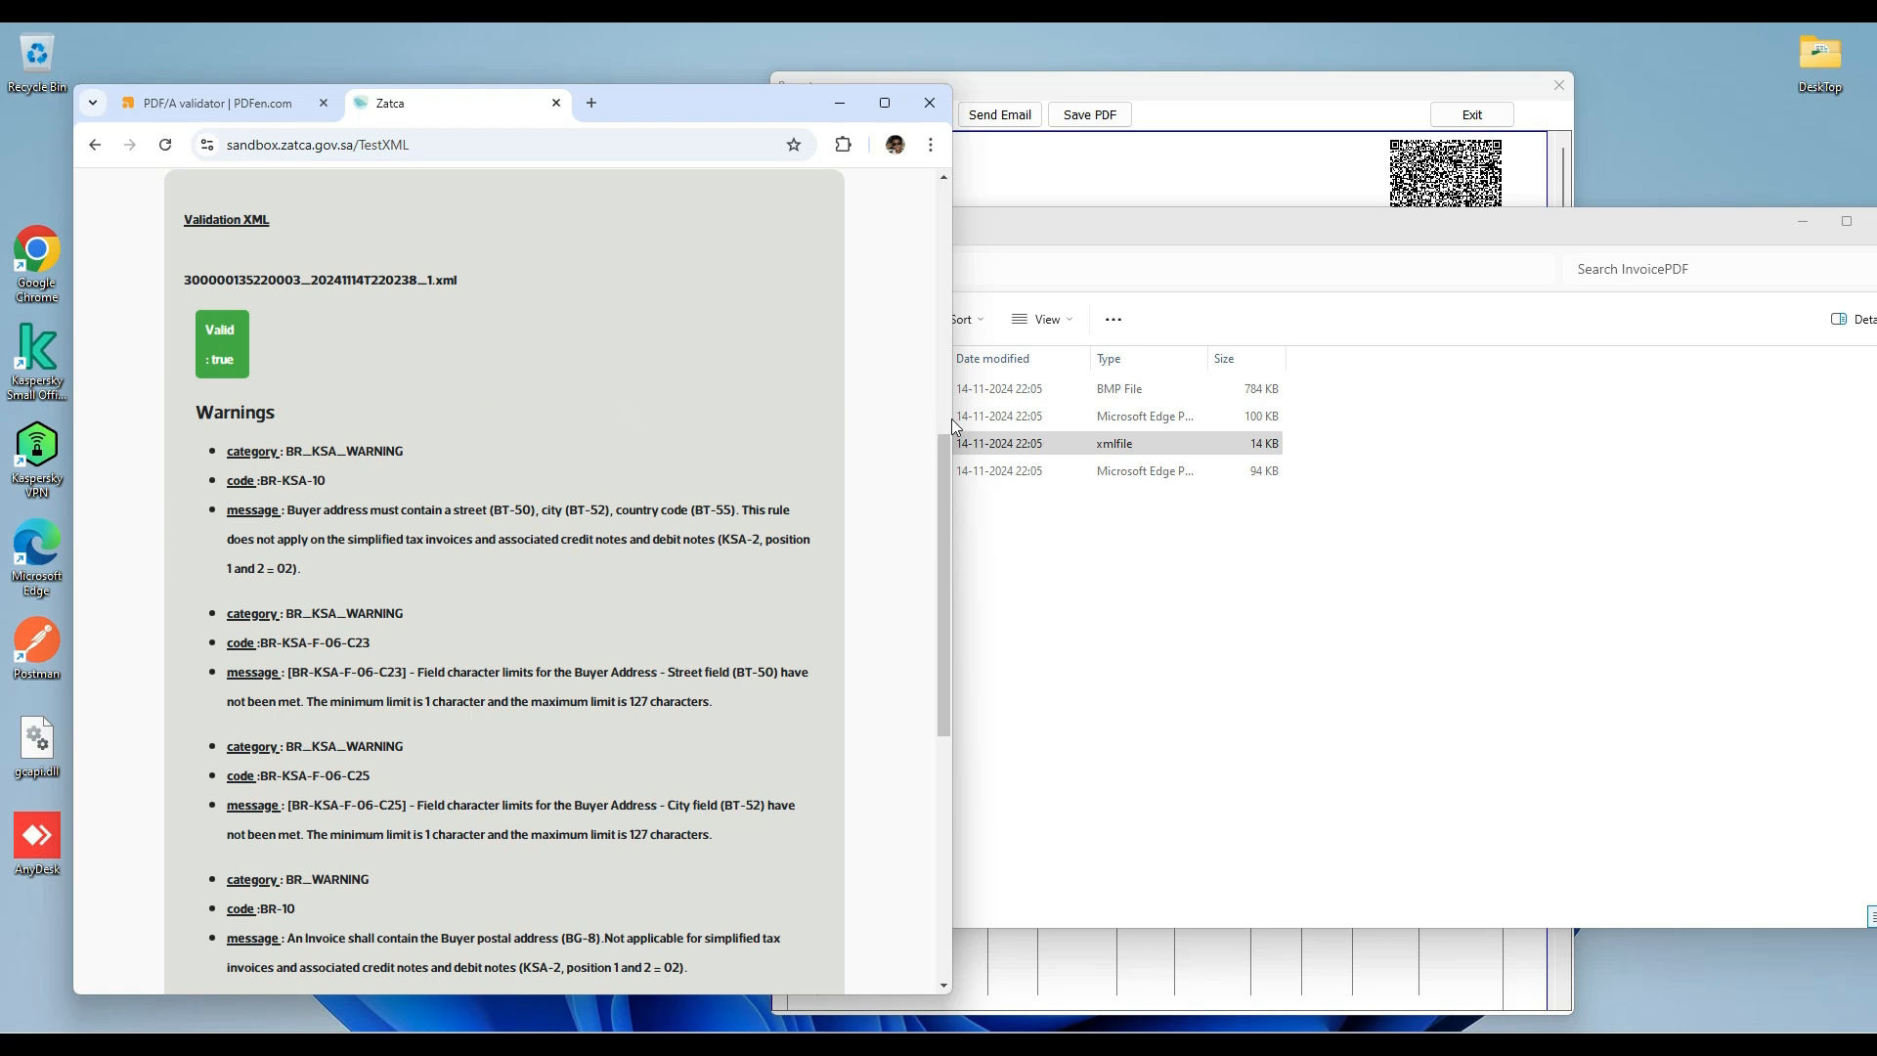
left_click_drag(952, 419, 627, 411)
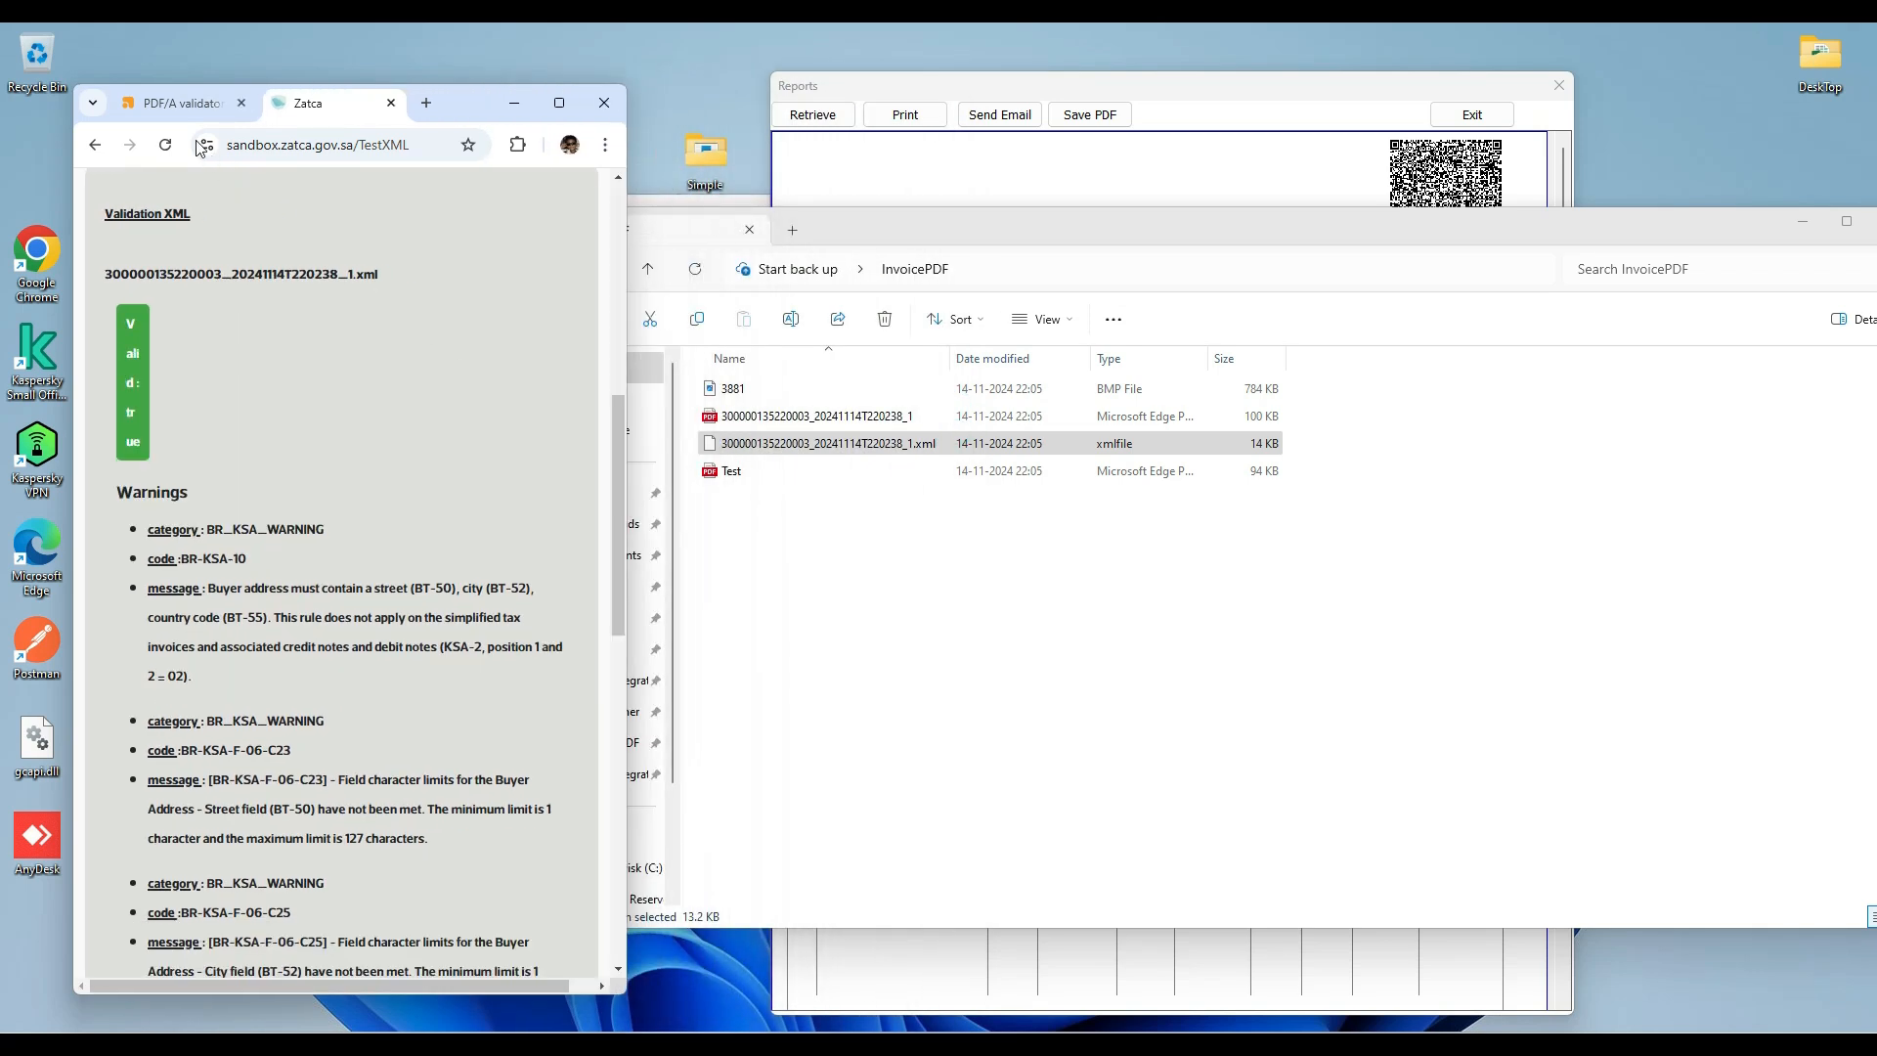
Reload the PDFEN PDF/A validator page, upload the generated invoice PDF from the InvoicePDF folder and validate it.
left_click(178, 103)
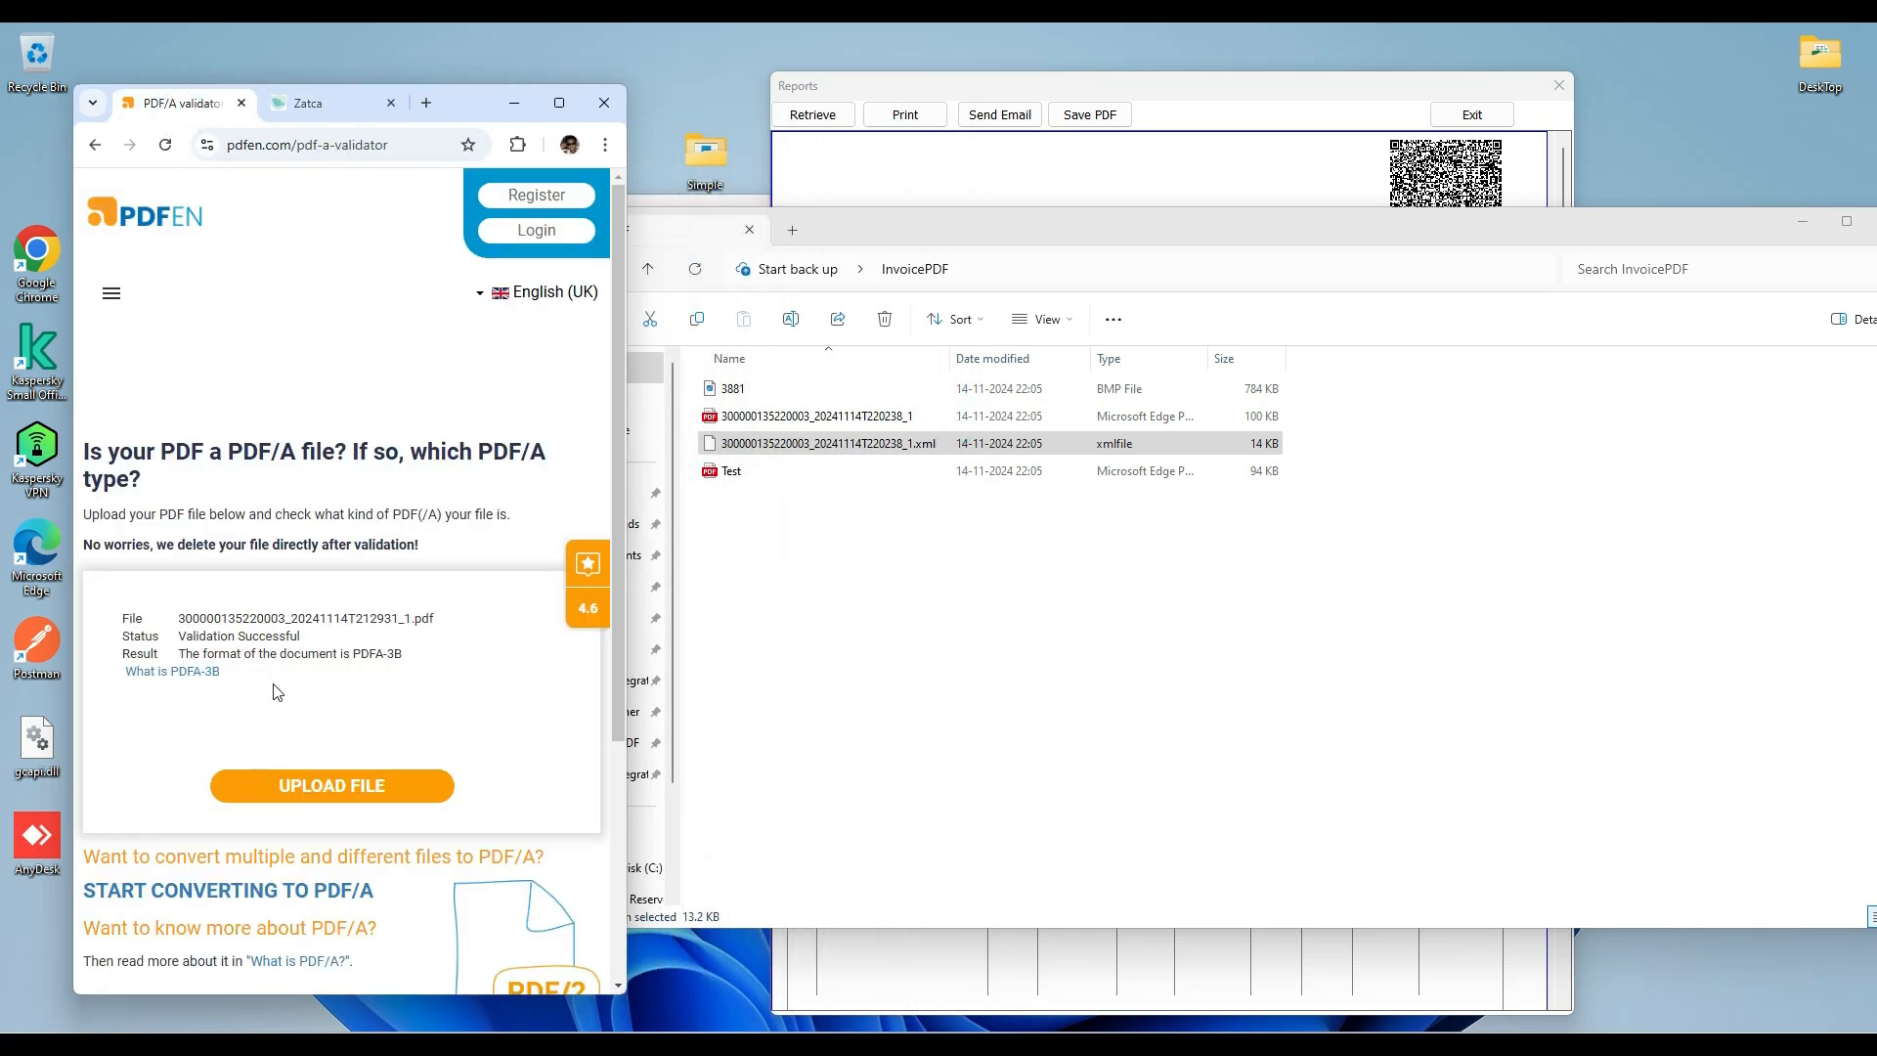
left_click(409, 148)
key("Return")
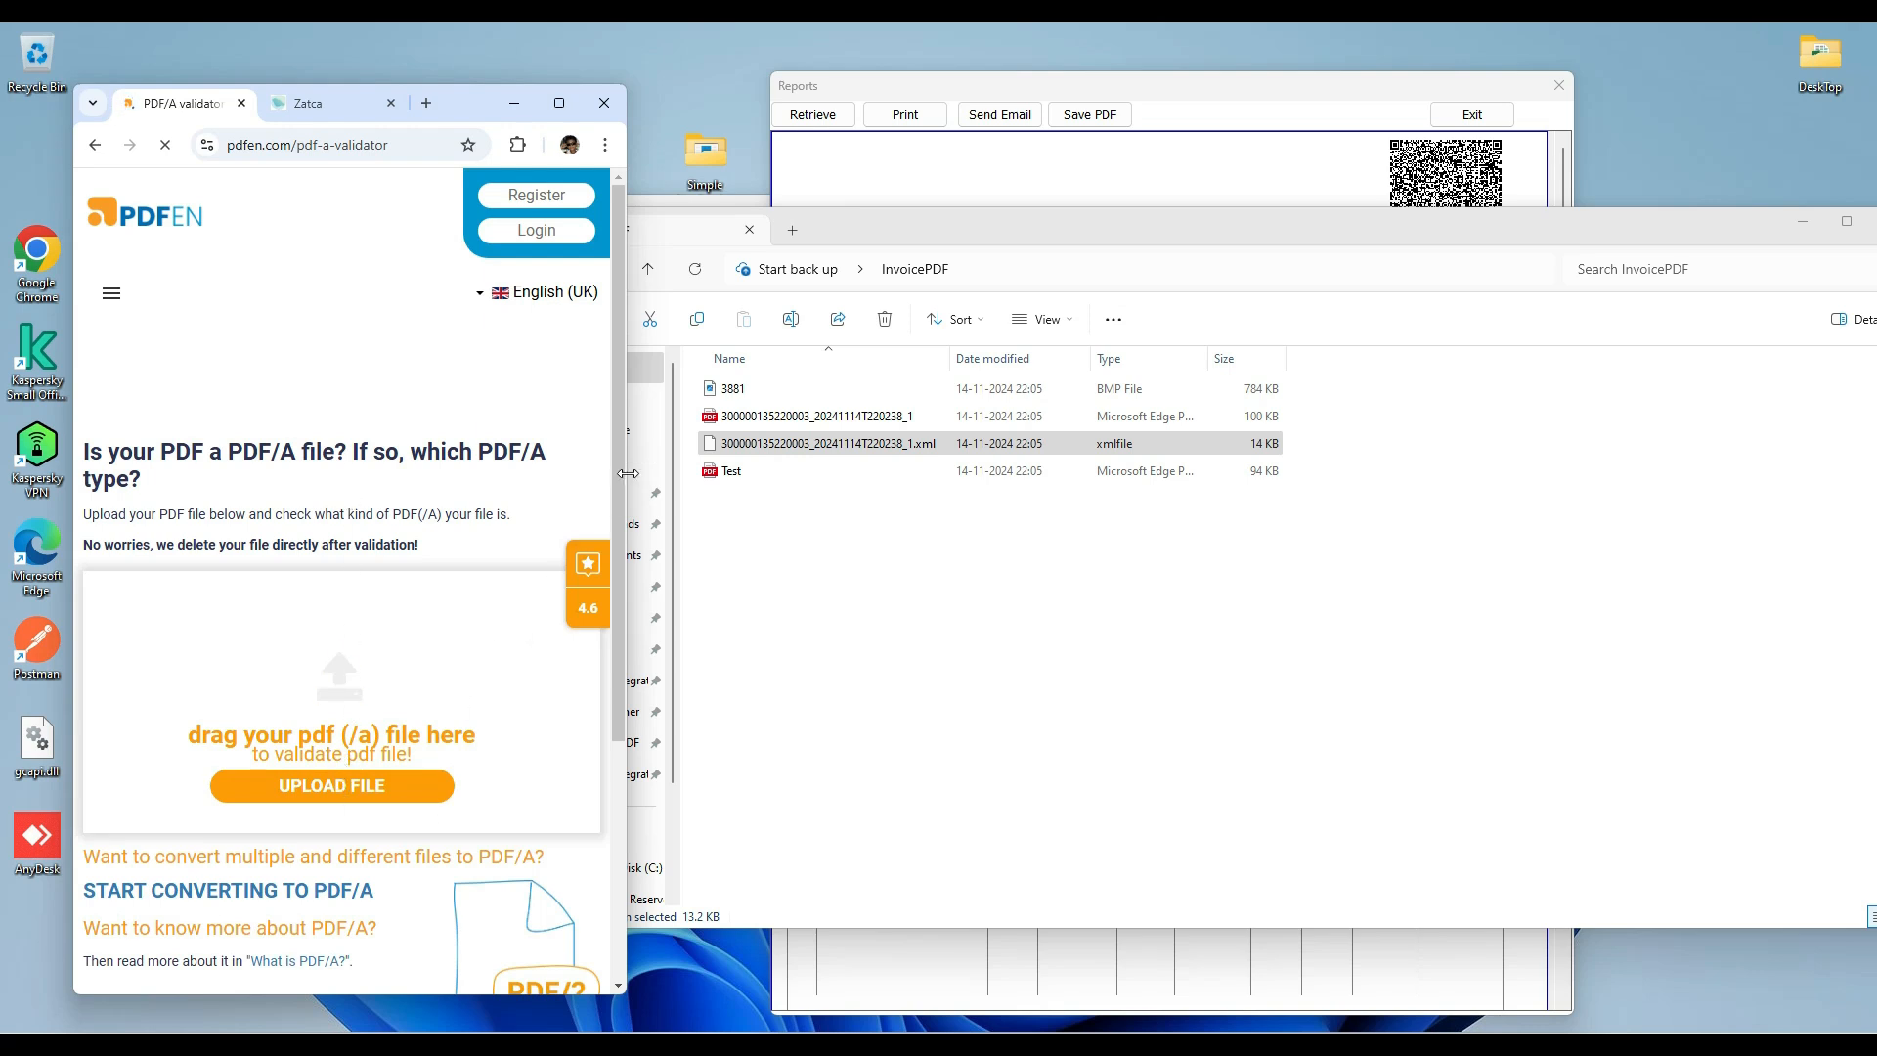
left_click_drag(765, 423, 315, 728)
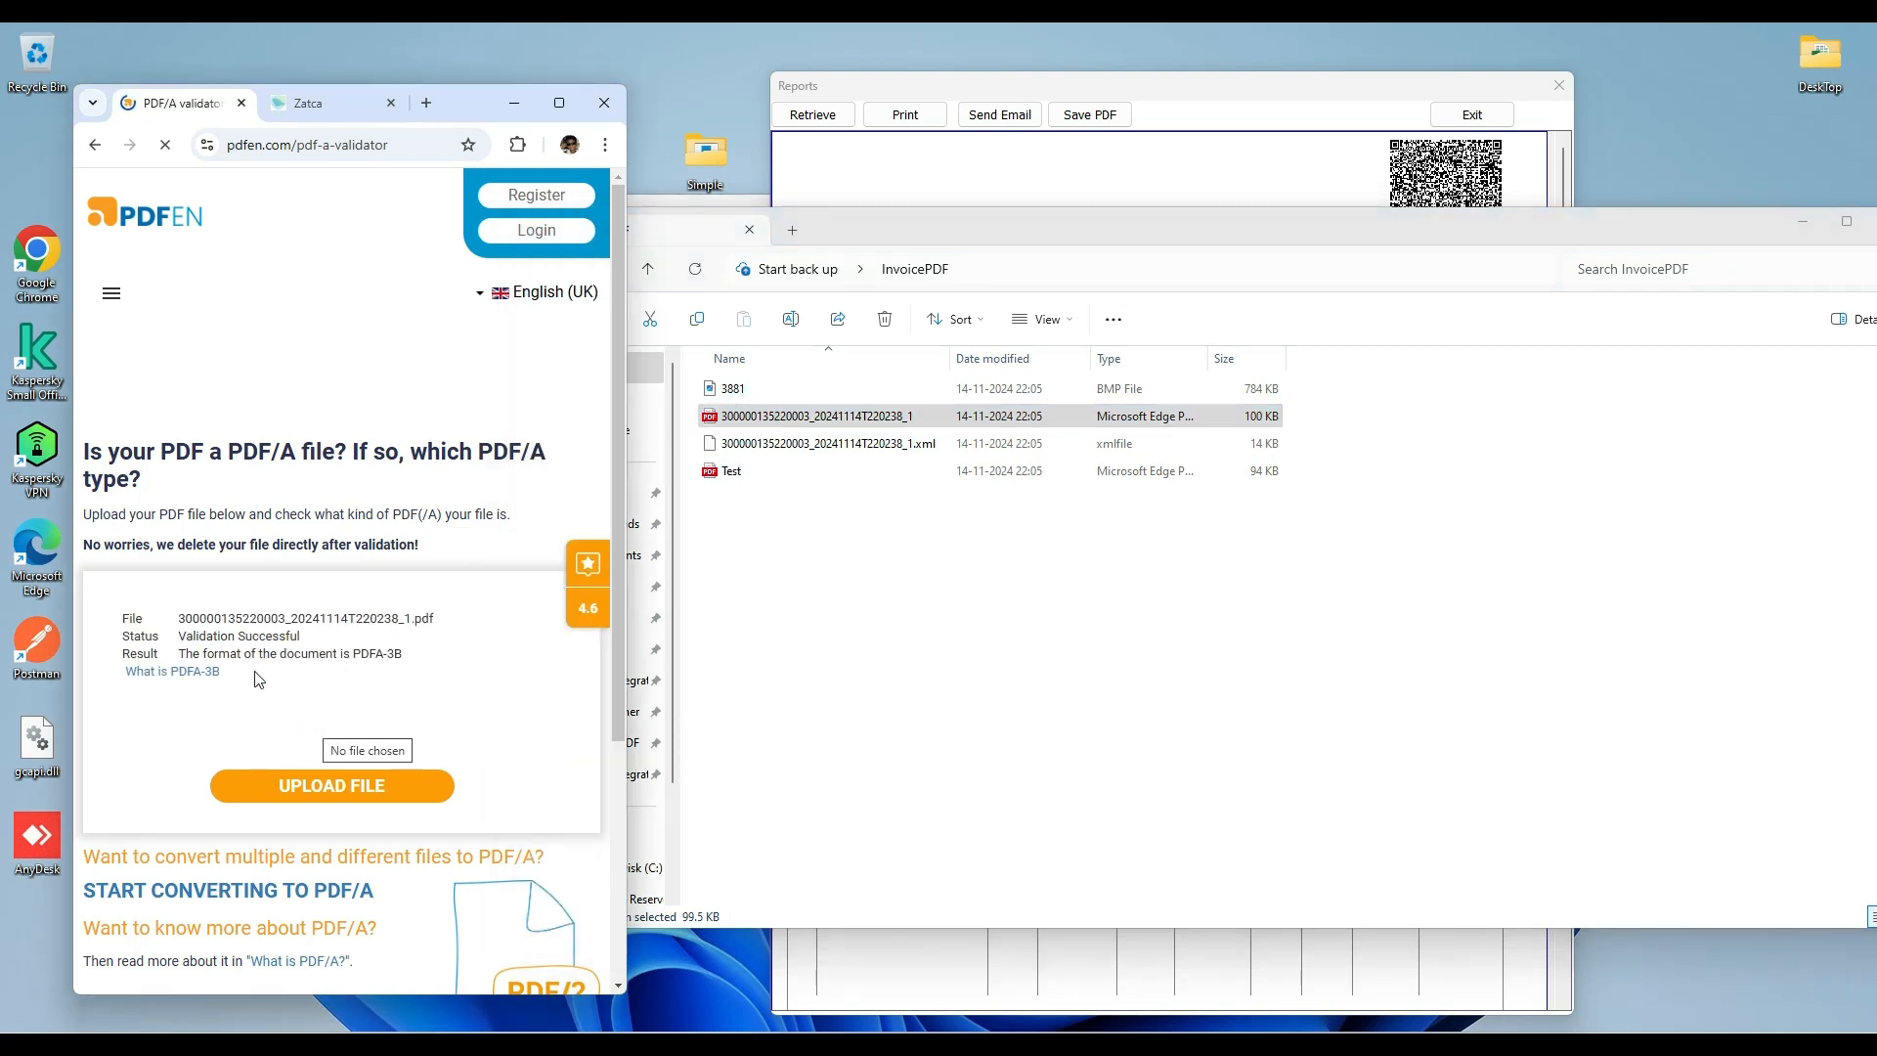
scroll(186, 651, "up", 2)
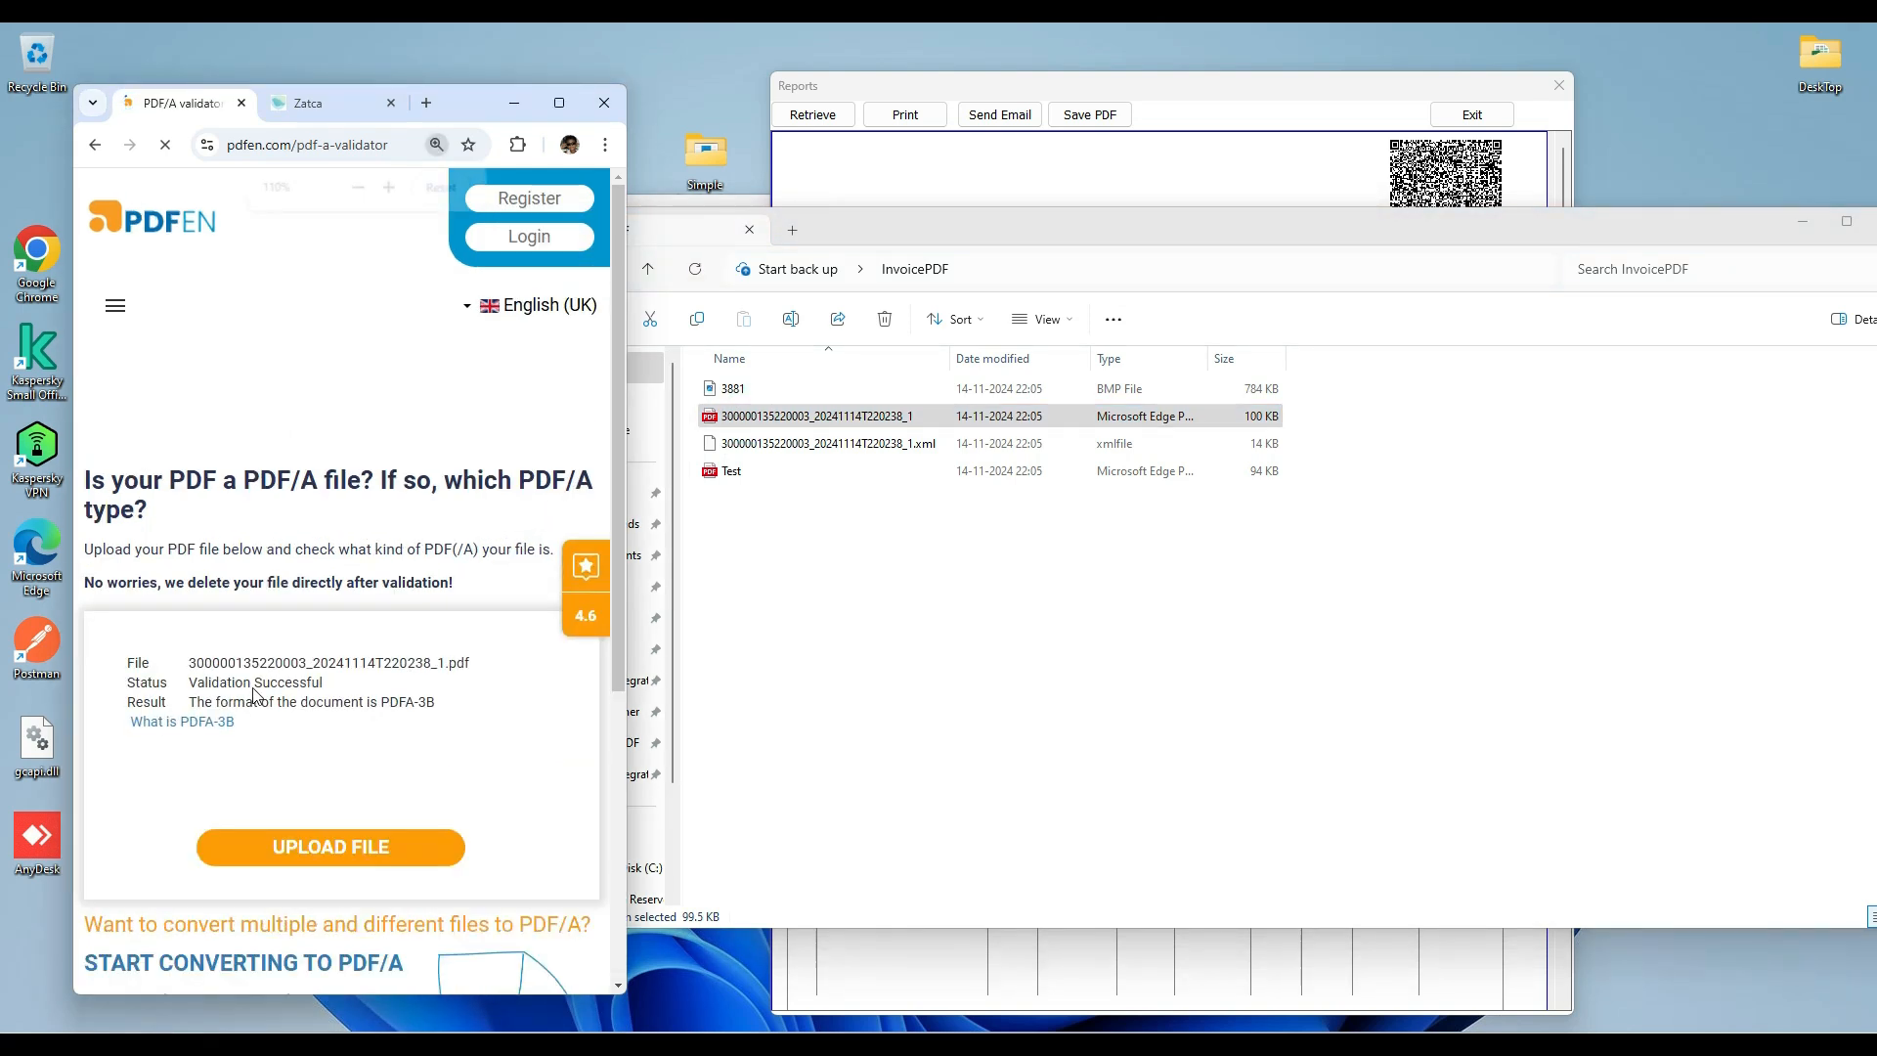
Switch back to the Simple Invoicing System and close the Tax Invoice report and the invoice form, returning to the dashboard.
left_click(749, 537)
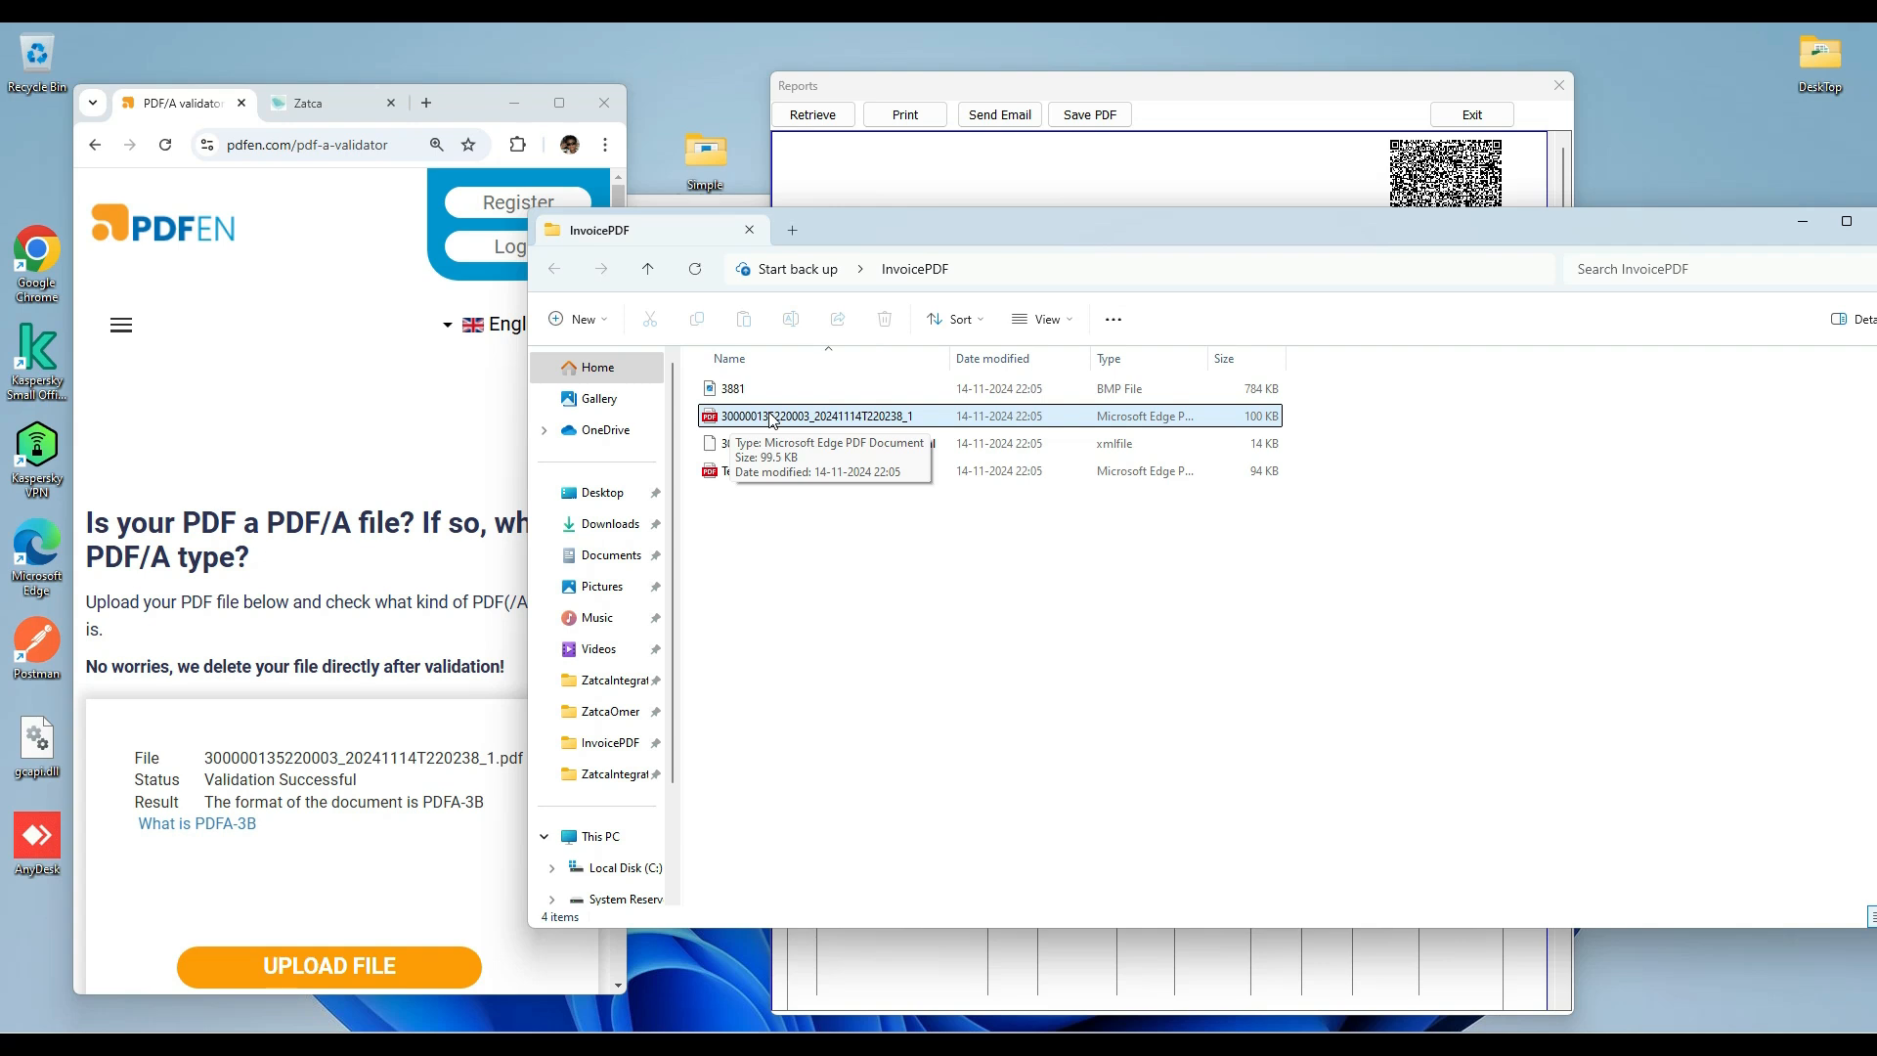
left_click(1360, 642)
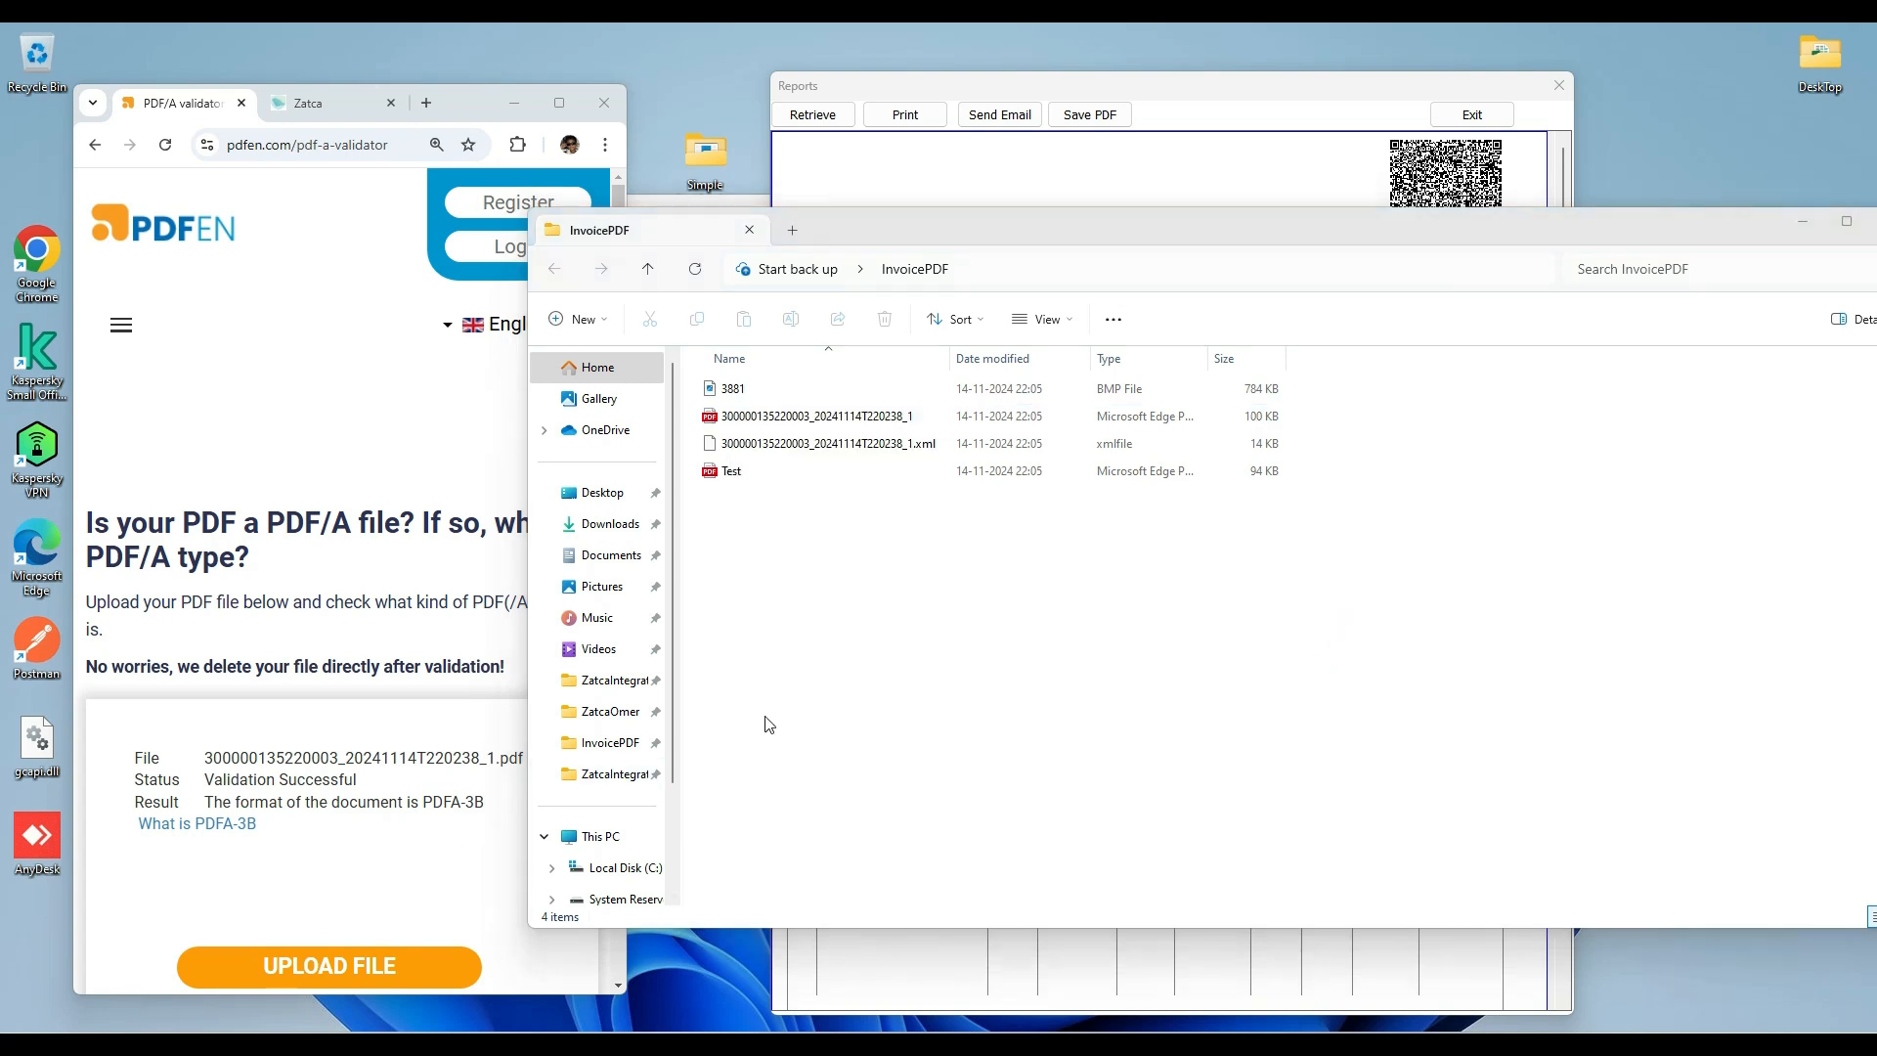
left_click(958, 184)
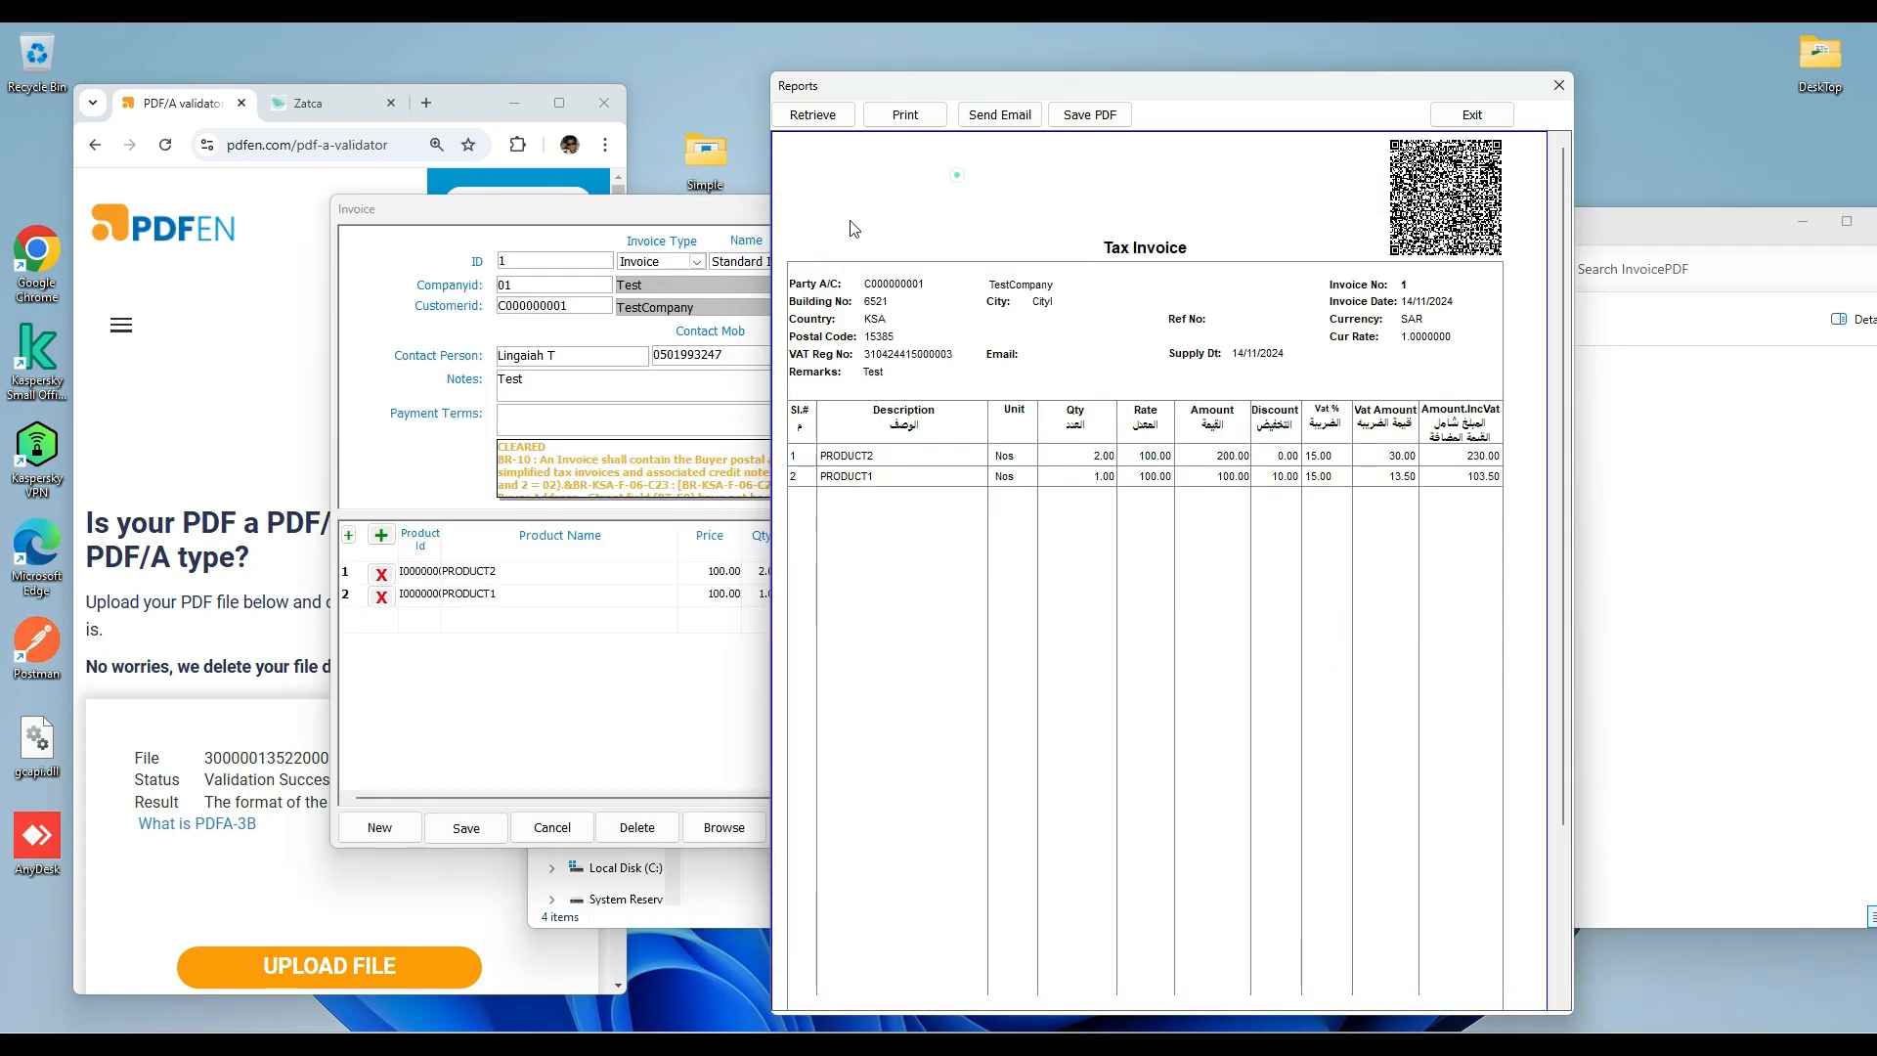
left_click(1557, 87)
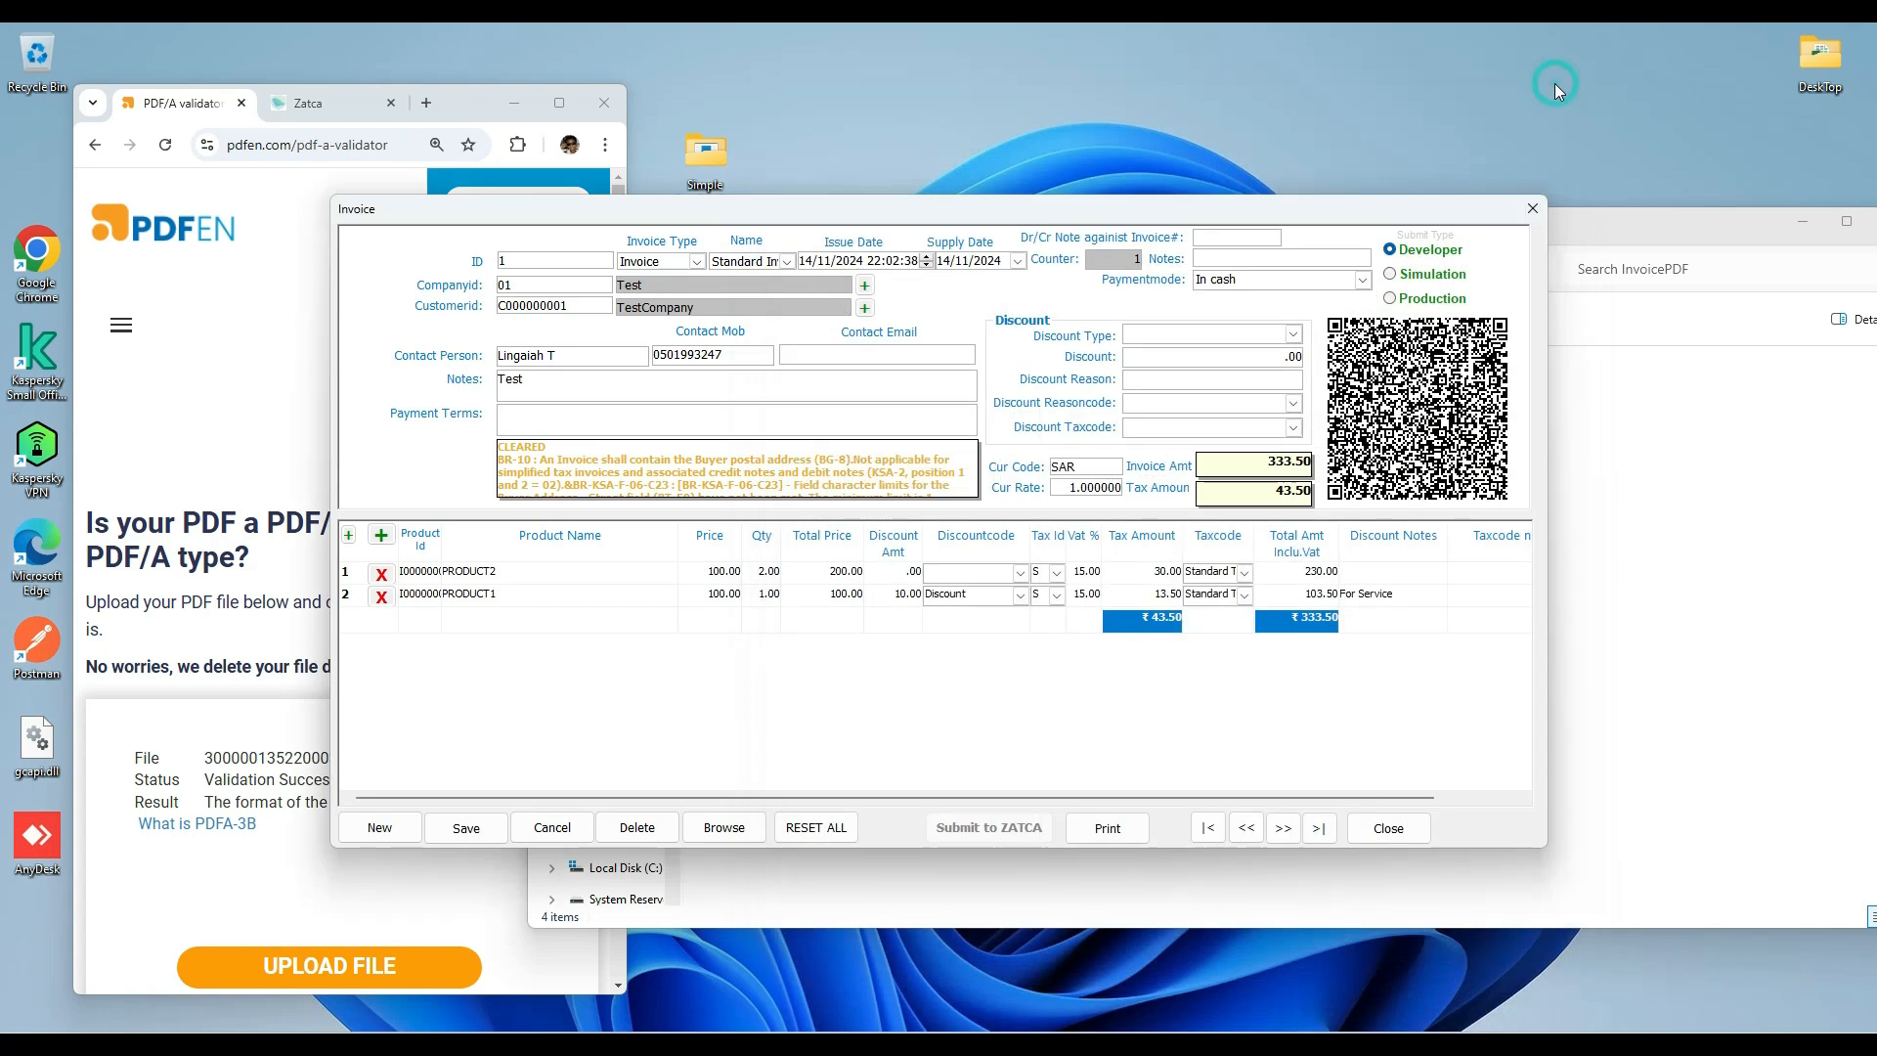
left_click(1532, 208)
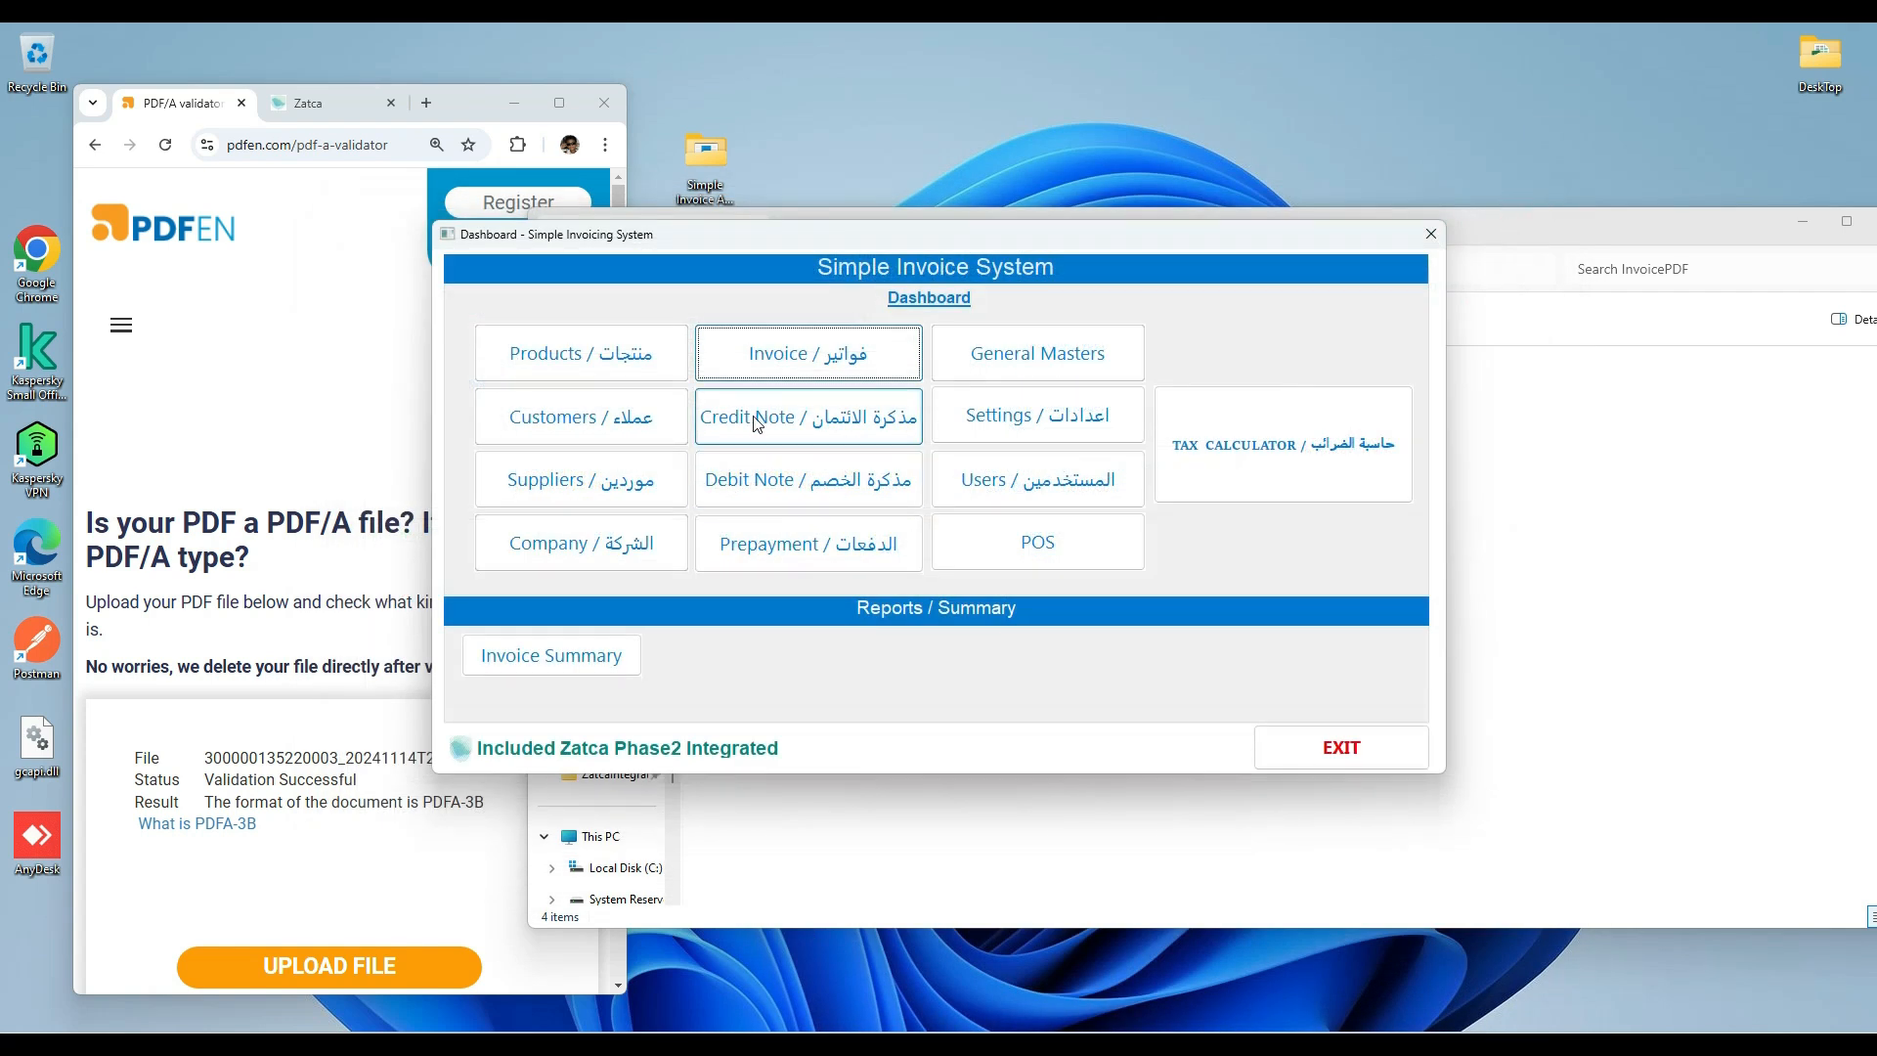
Start a credit note against invoice 1 and load that invoice's company, customer and product lines.
left_click(515, 102)
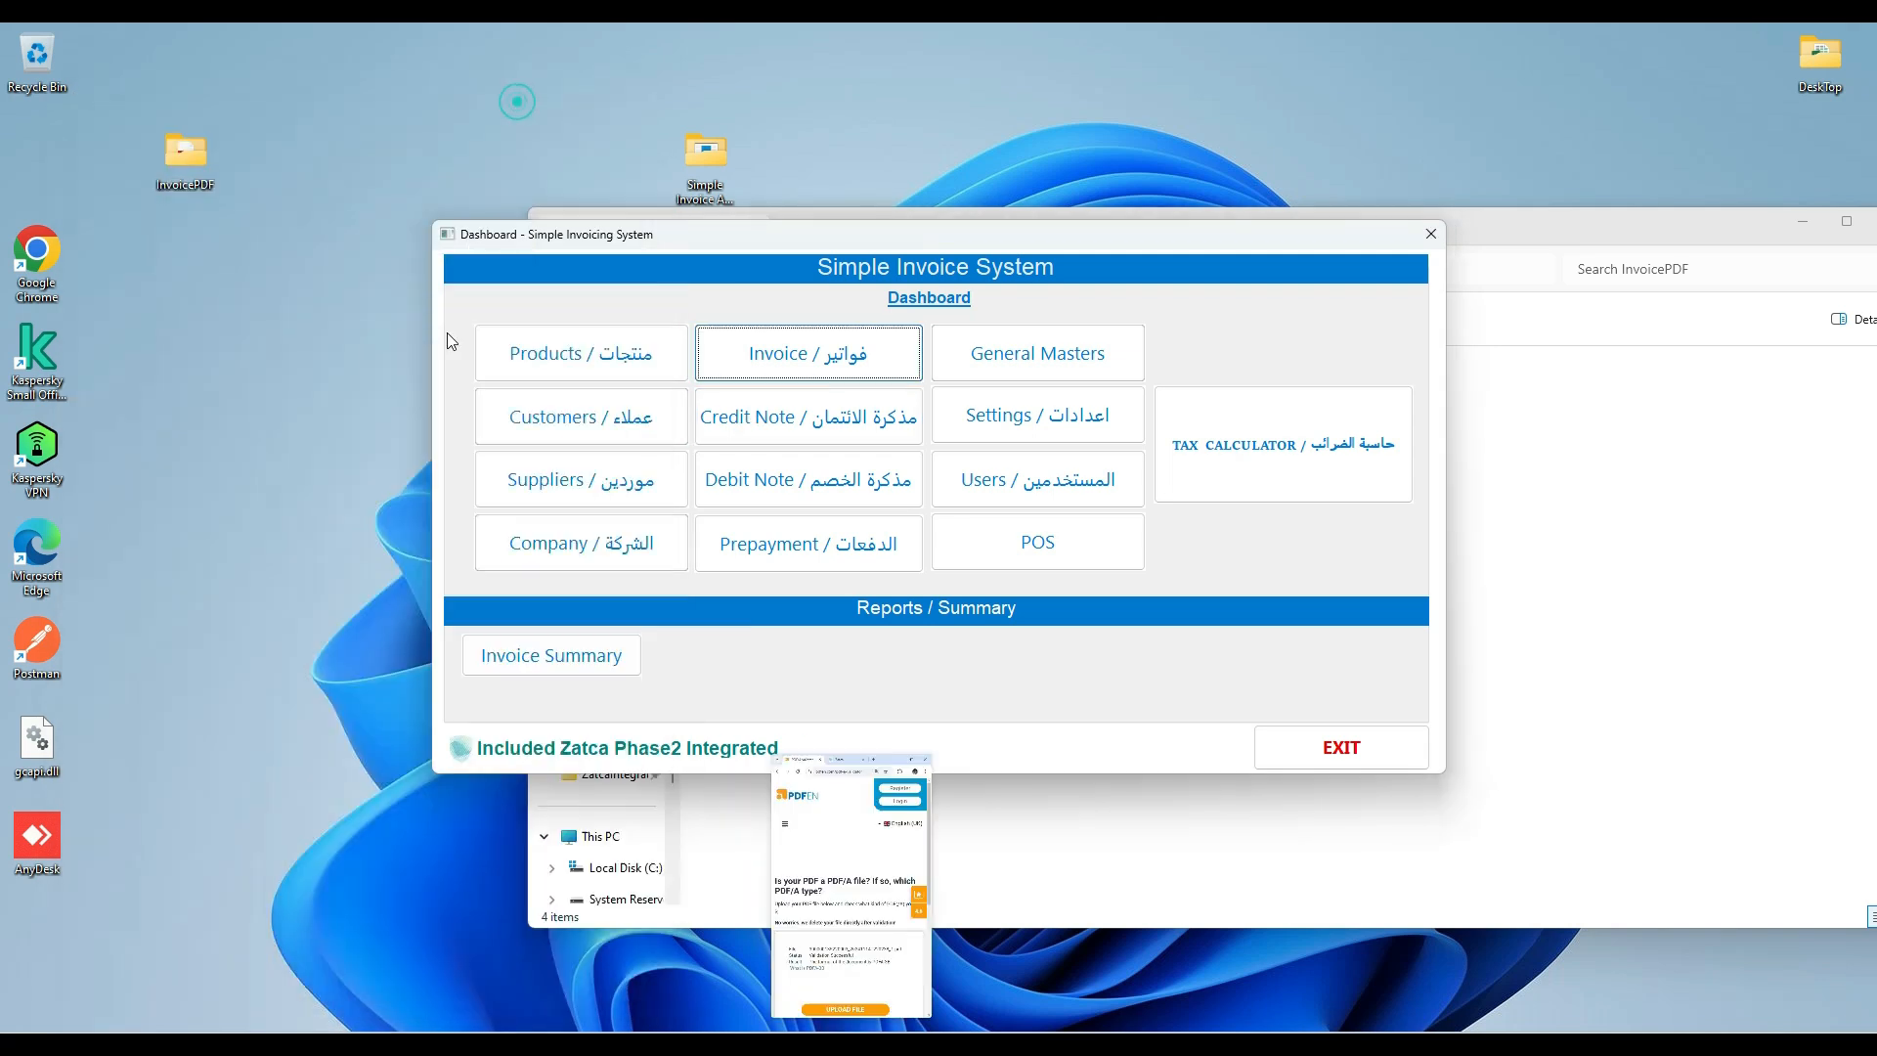
left_click(745, 433)
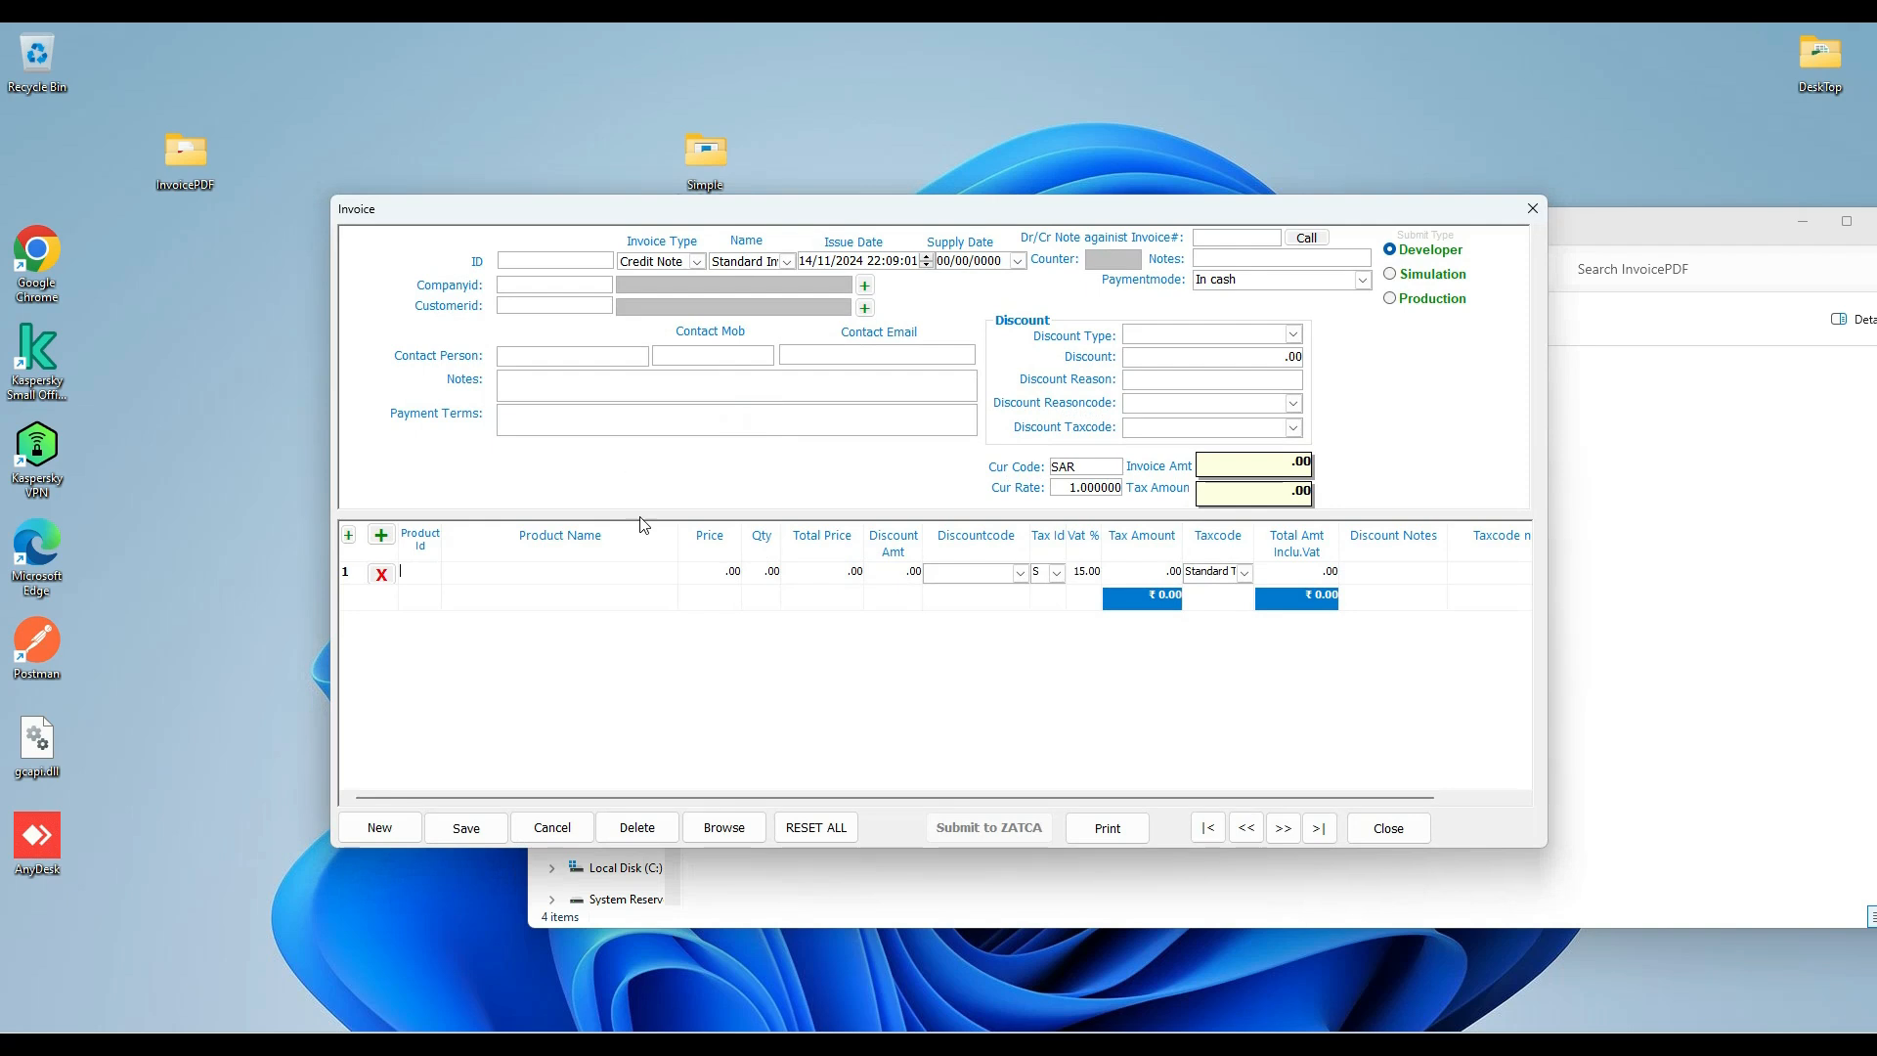
left_click(1308, 239)
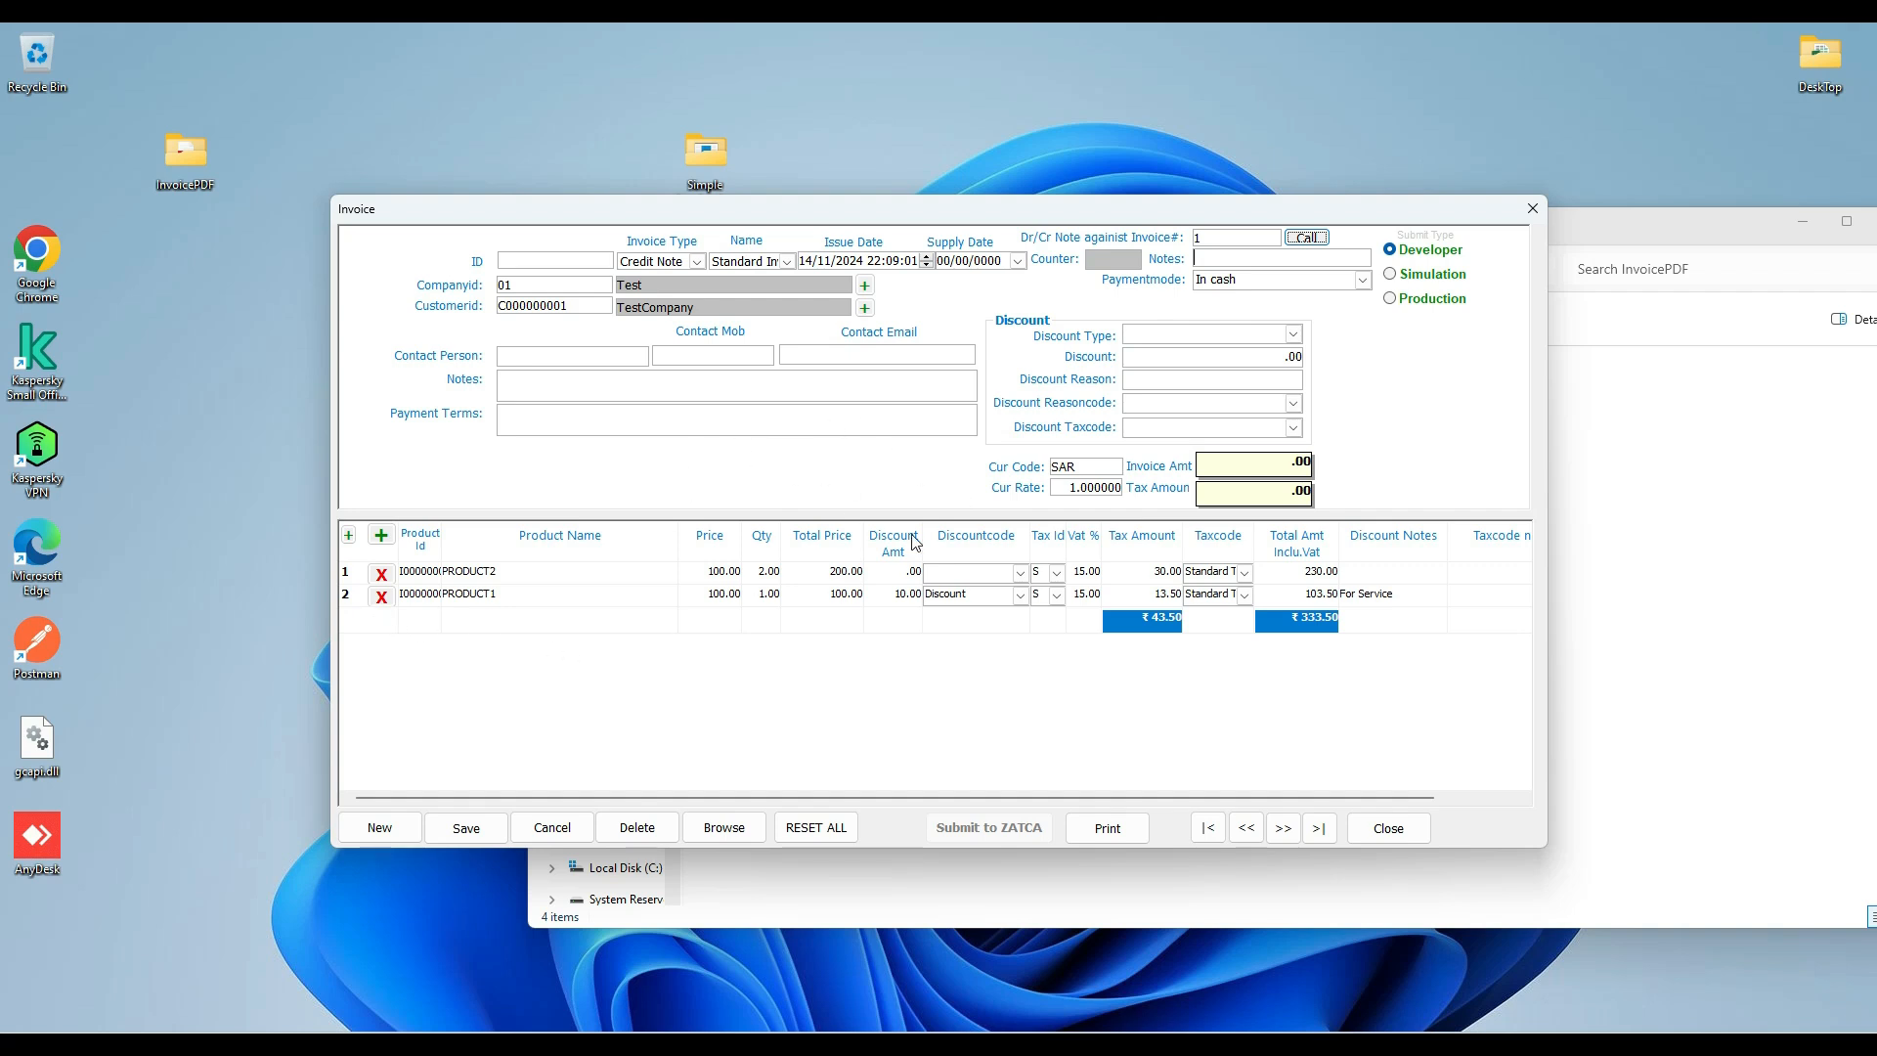
Try to save the credit note against invoice 1.
left_click(466, 830)
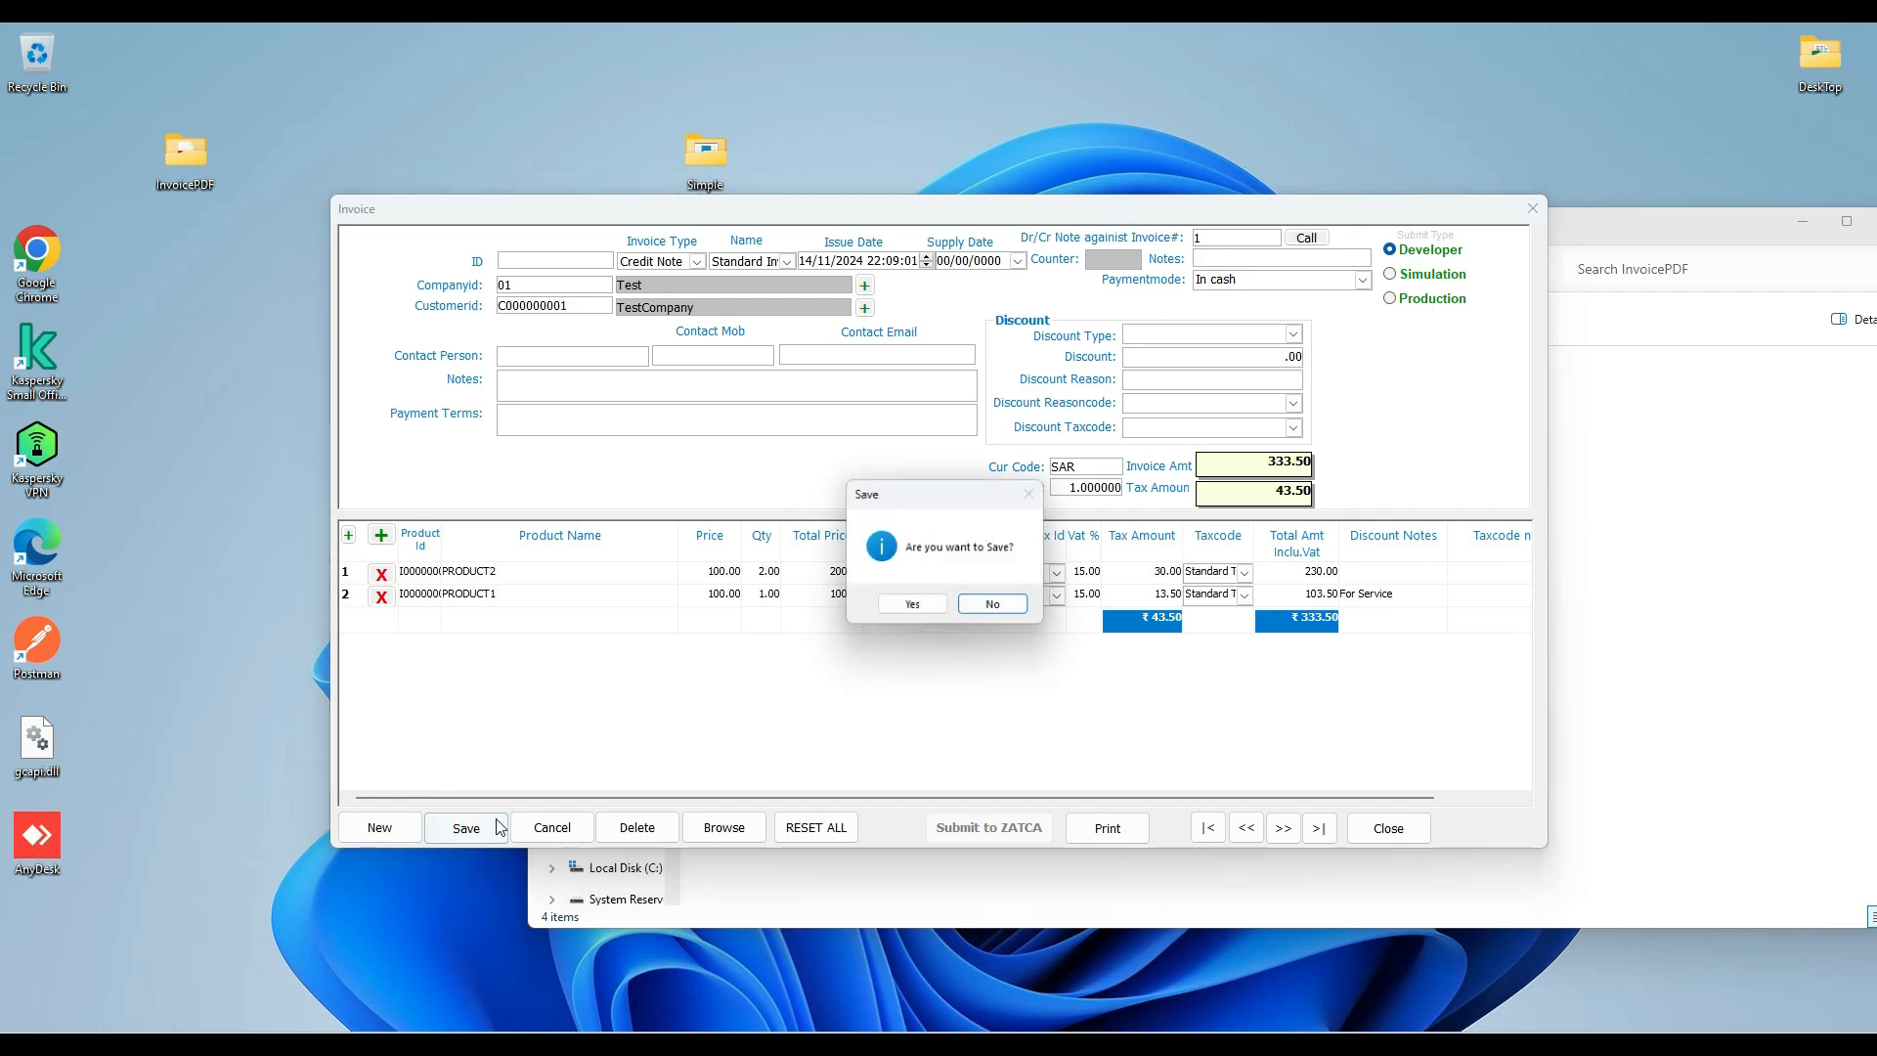
left_click(912, 608)
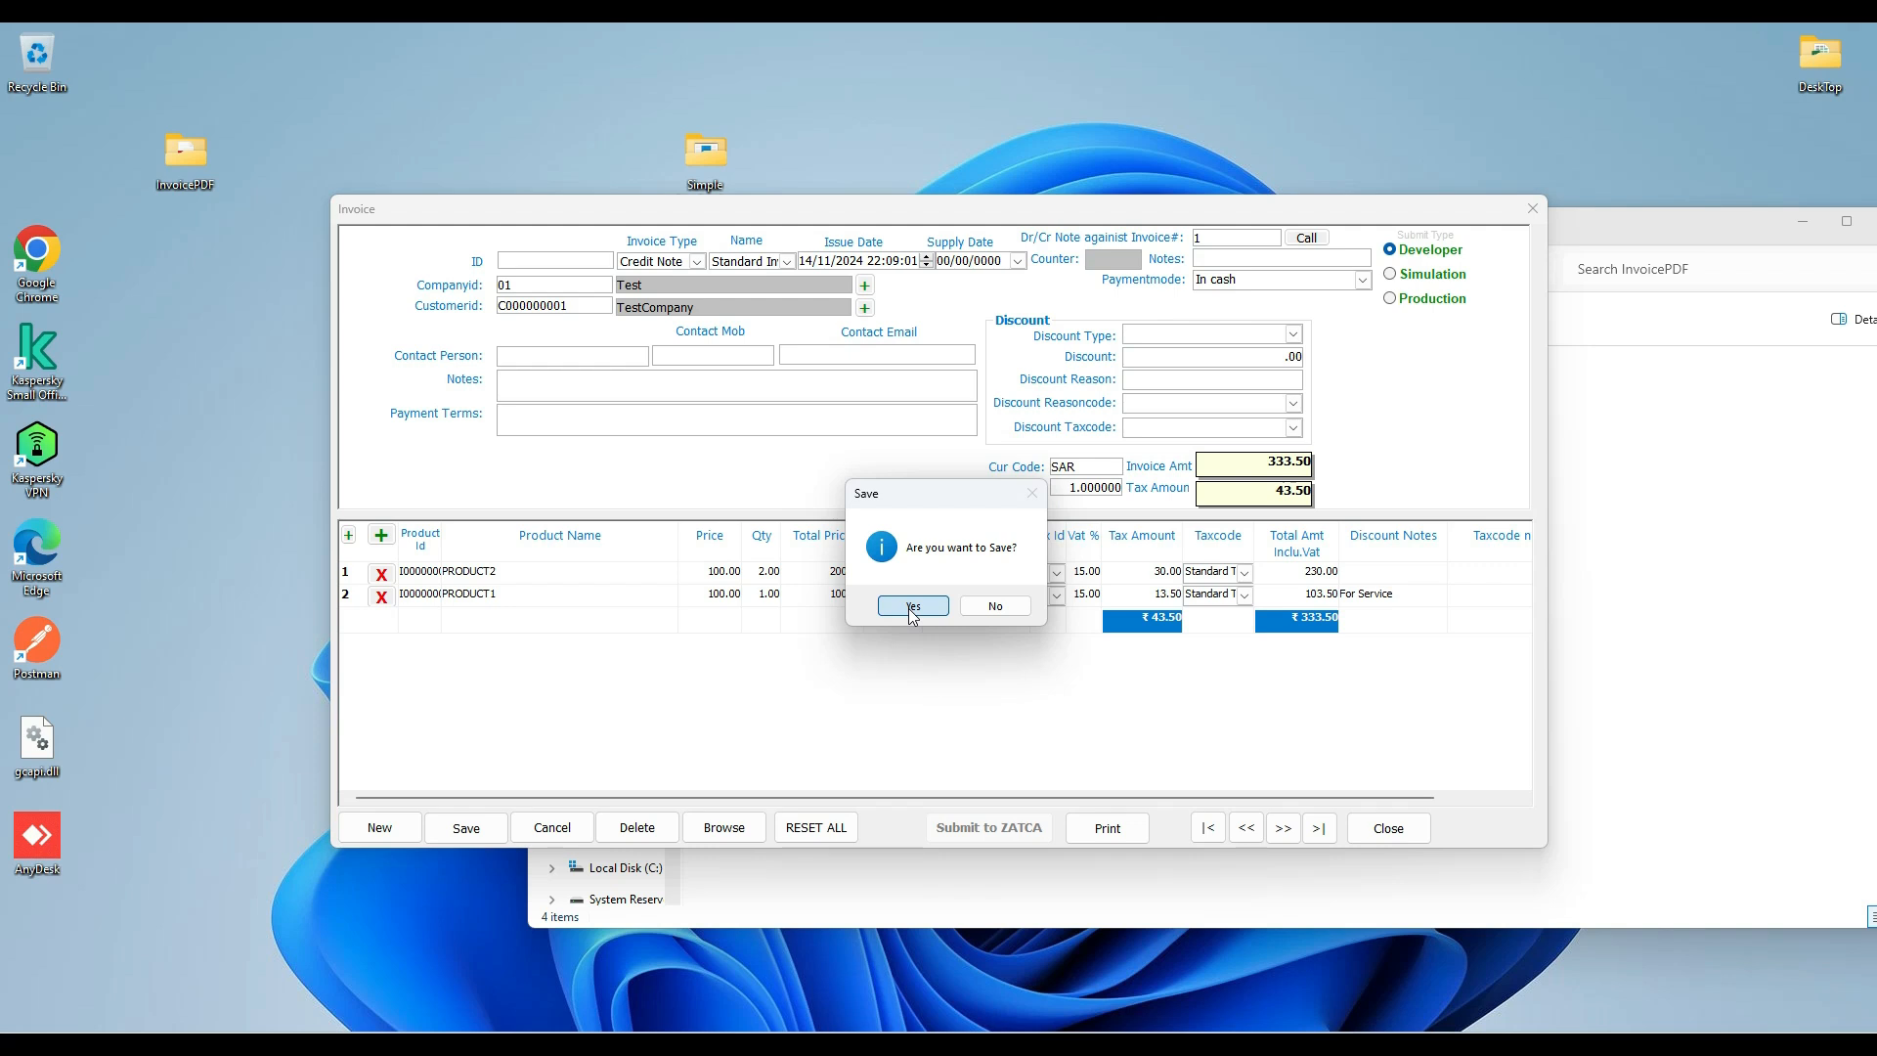
left_click(910, 607)
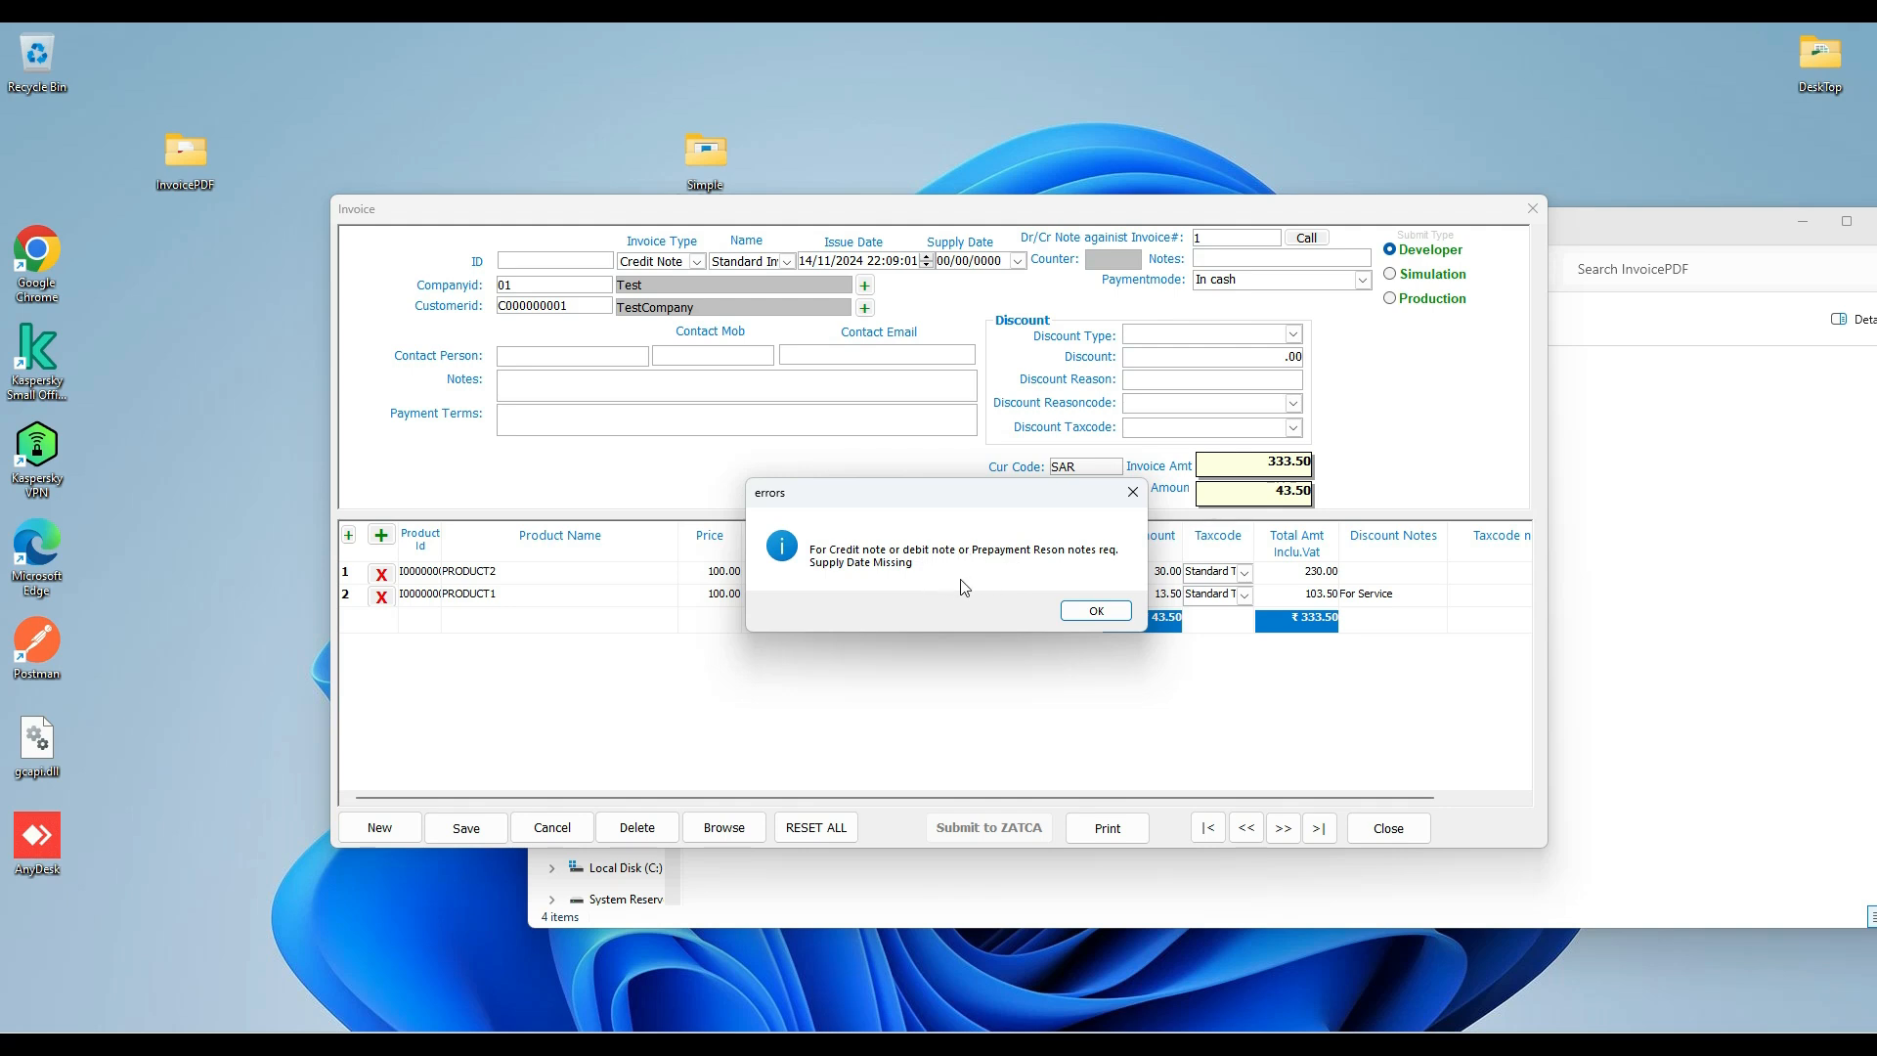
left_click(1088, 612)
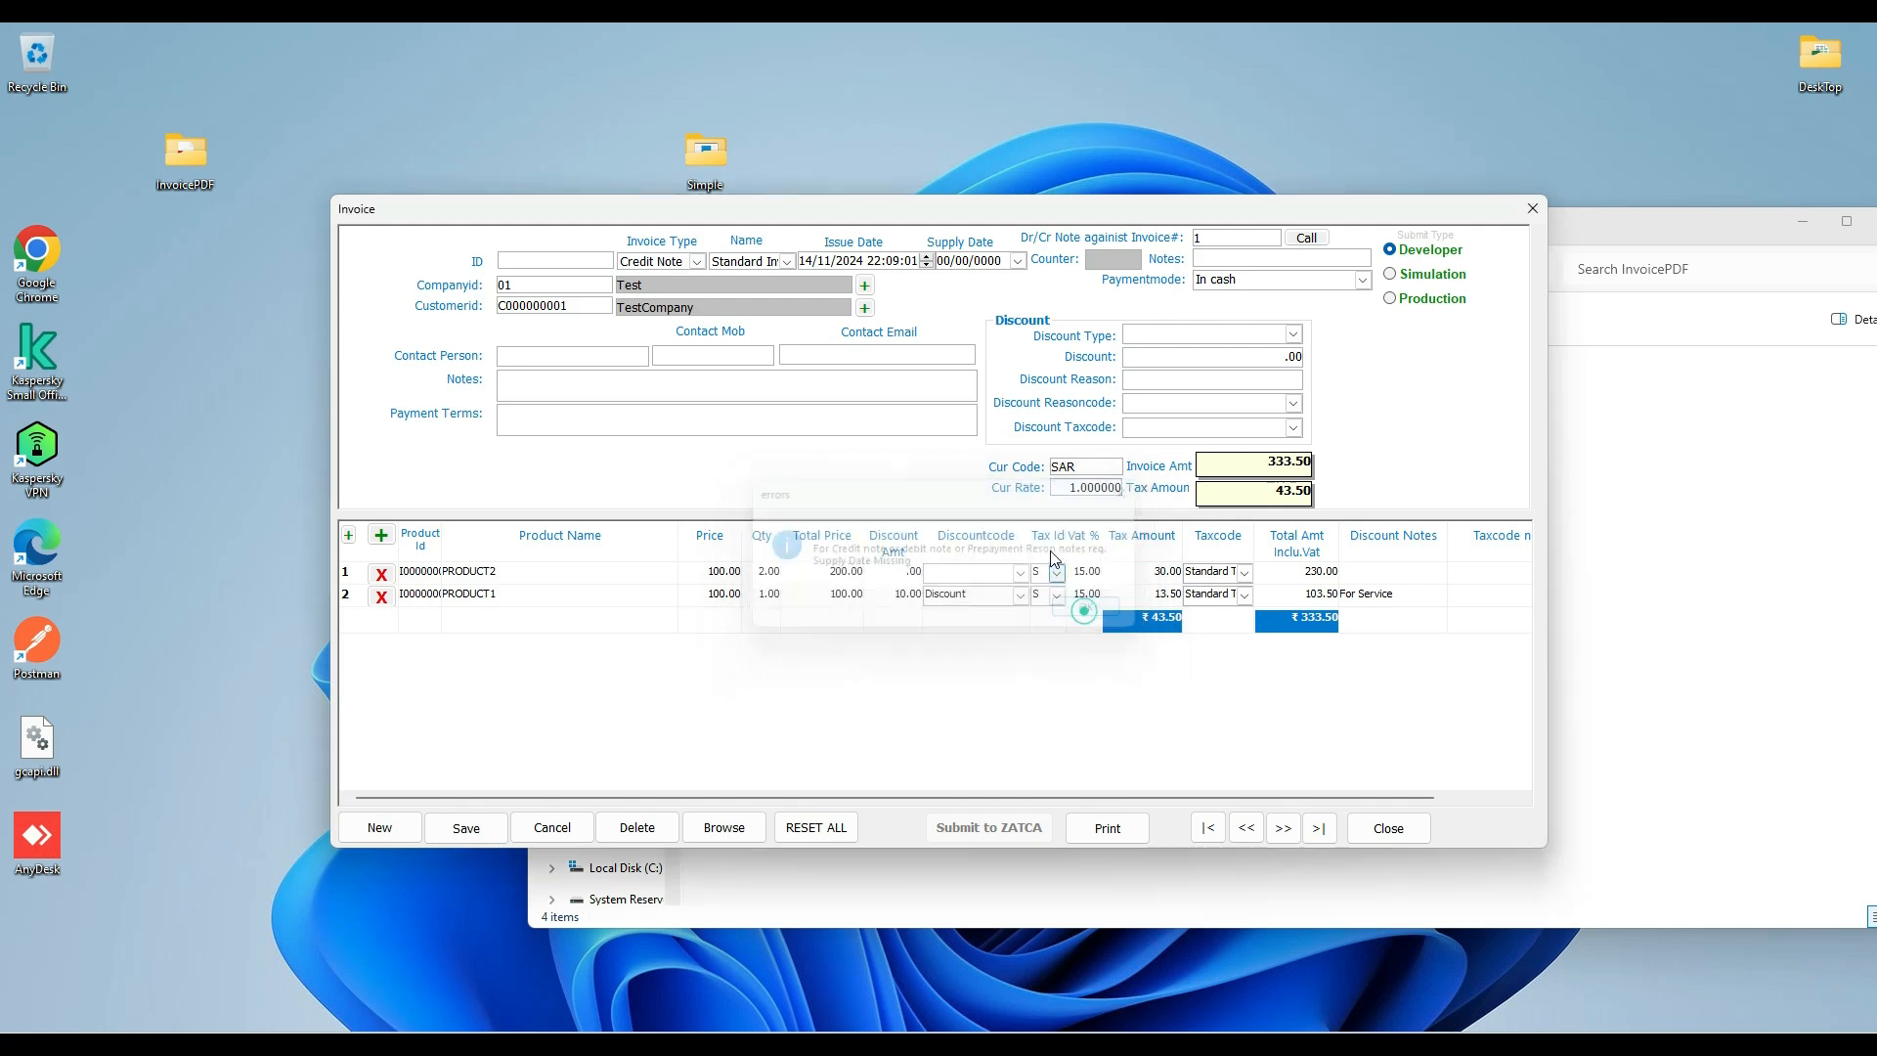
Set the credit note's supply date to 14/11/2024 and enter Returned Goods as the reason note for invoice 1.
left_click(1019, 263)
left_click(1075, 354)
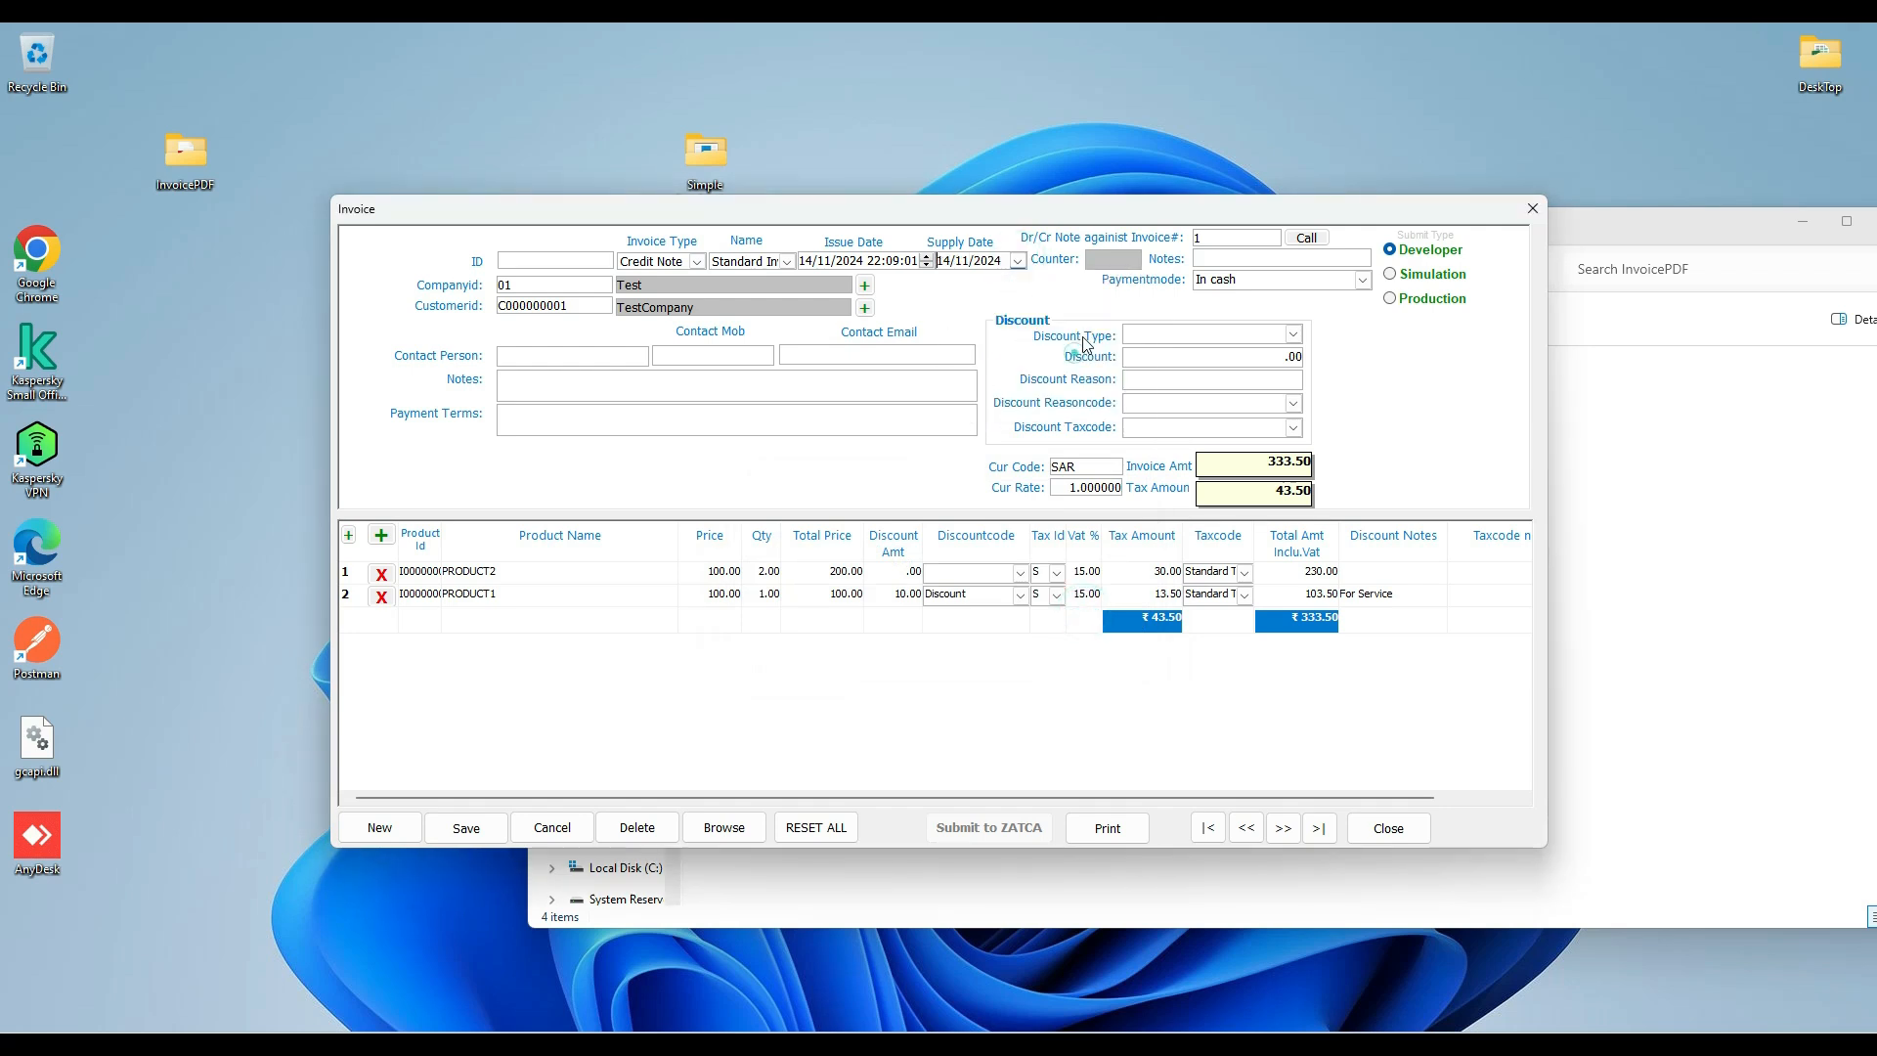
left_click(1220, 261)
left_click(1200, 238)
type("1")
Remove the PRODUCT1 line from the credit note and save the document.
left_click(381, 596)
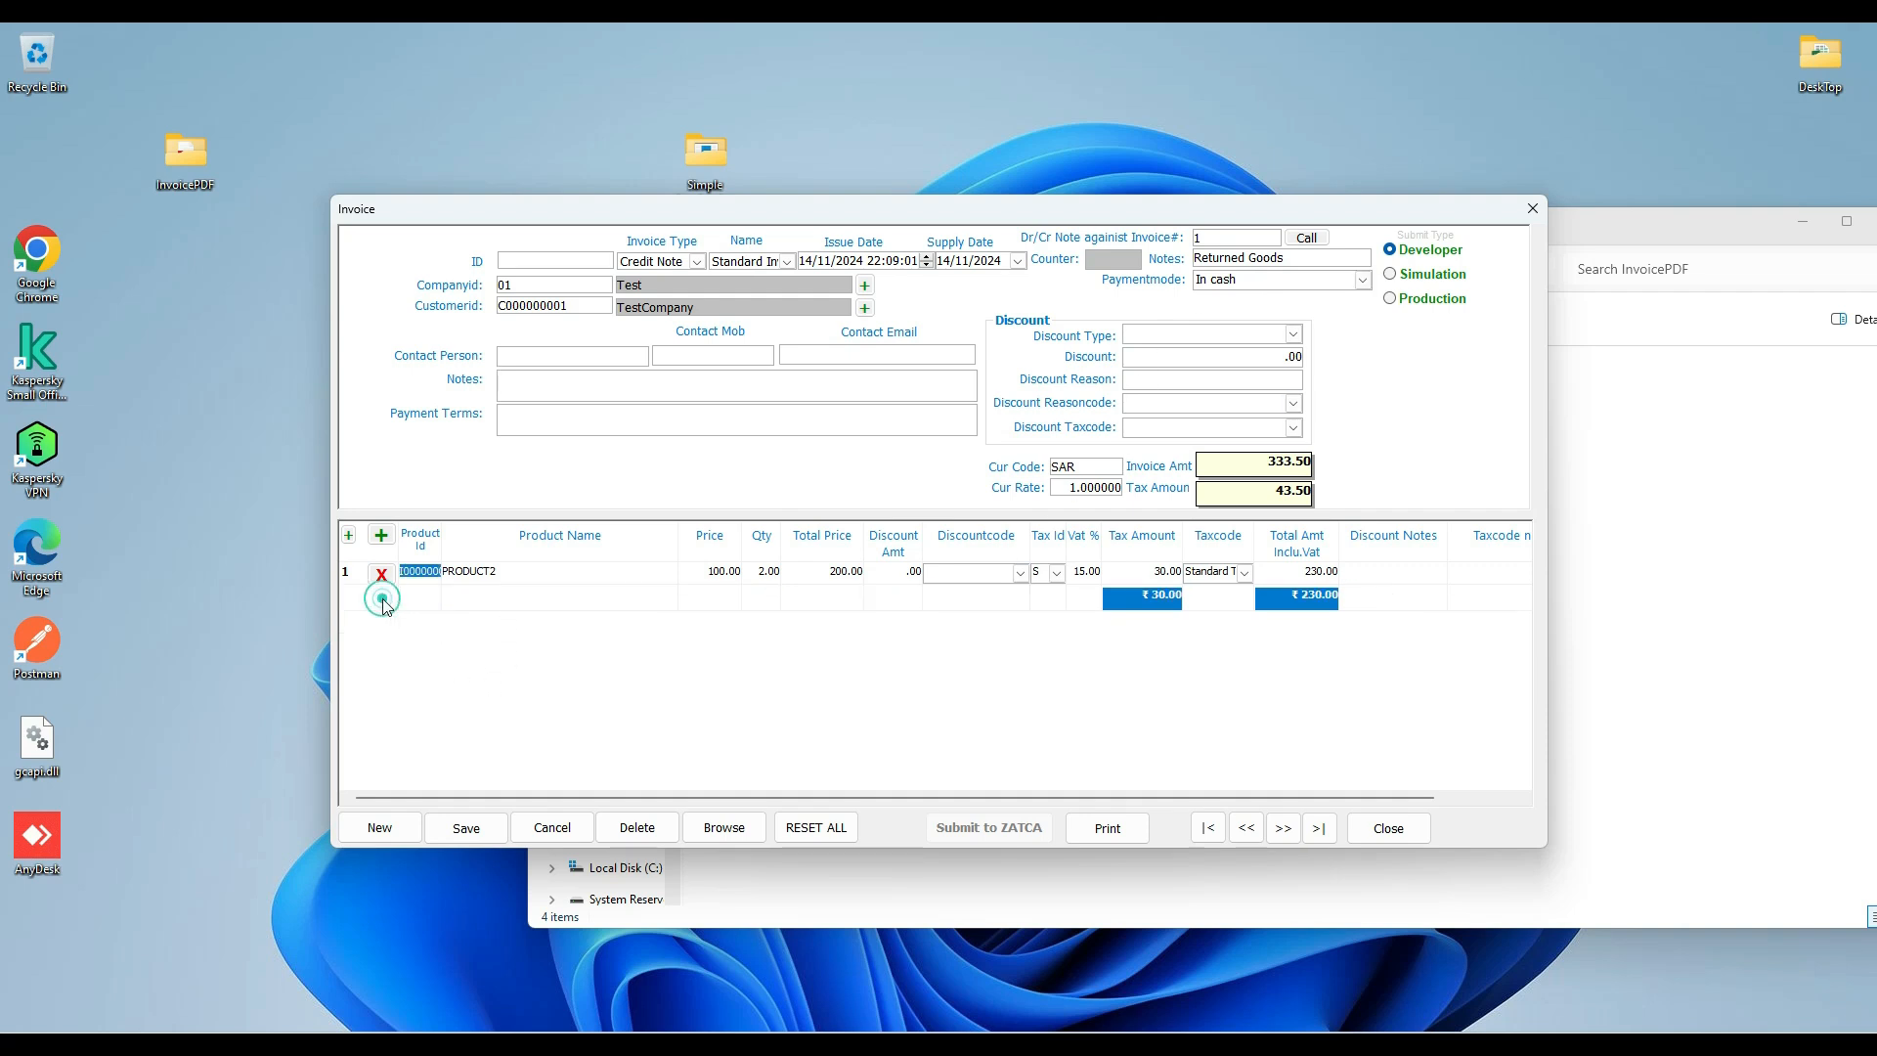
left_click(475, 830)
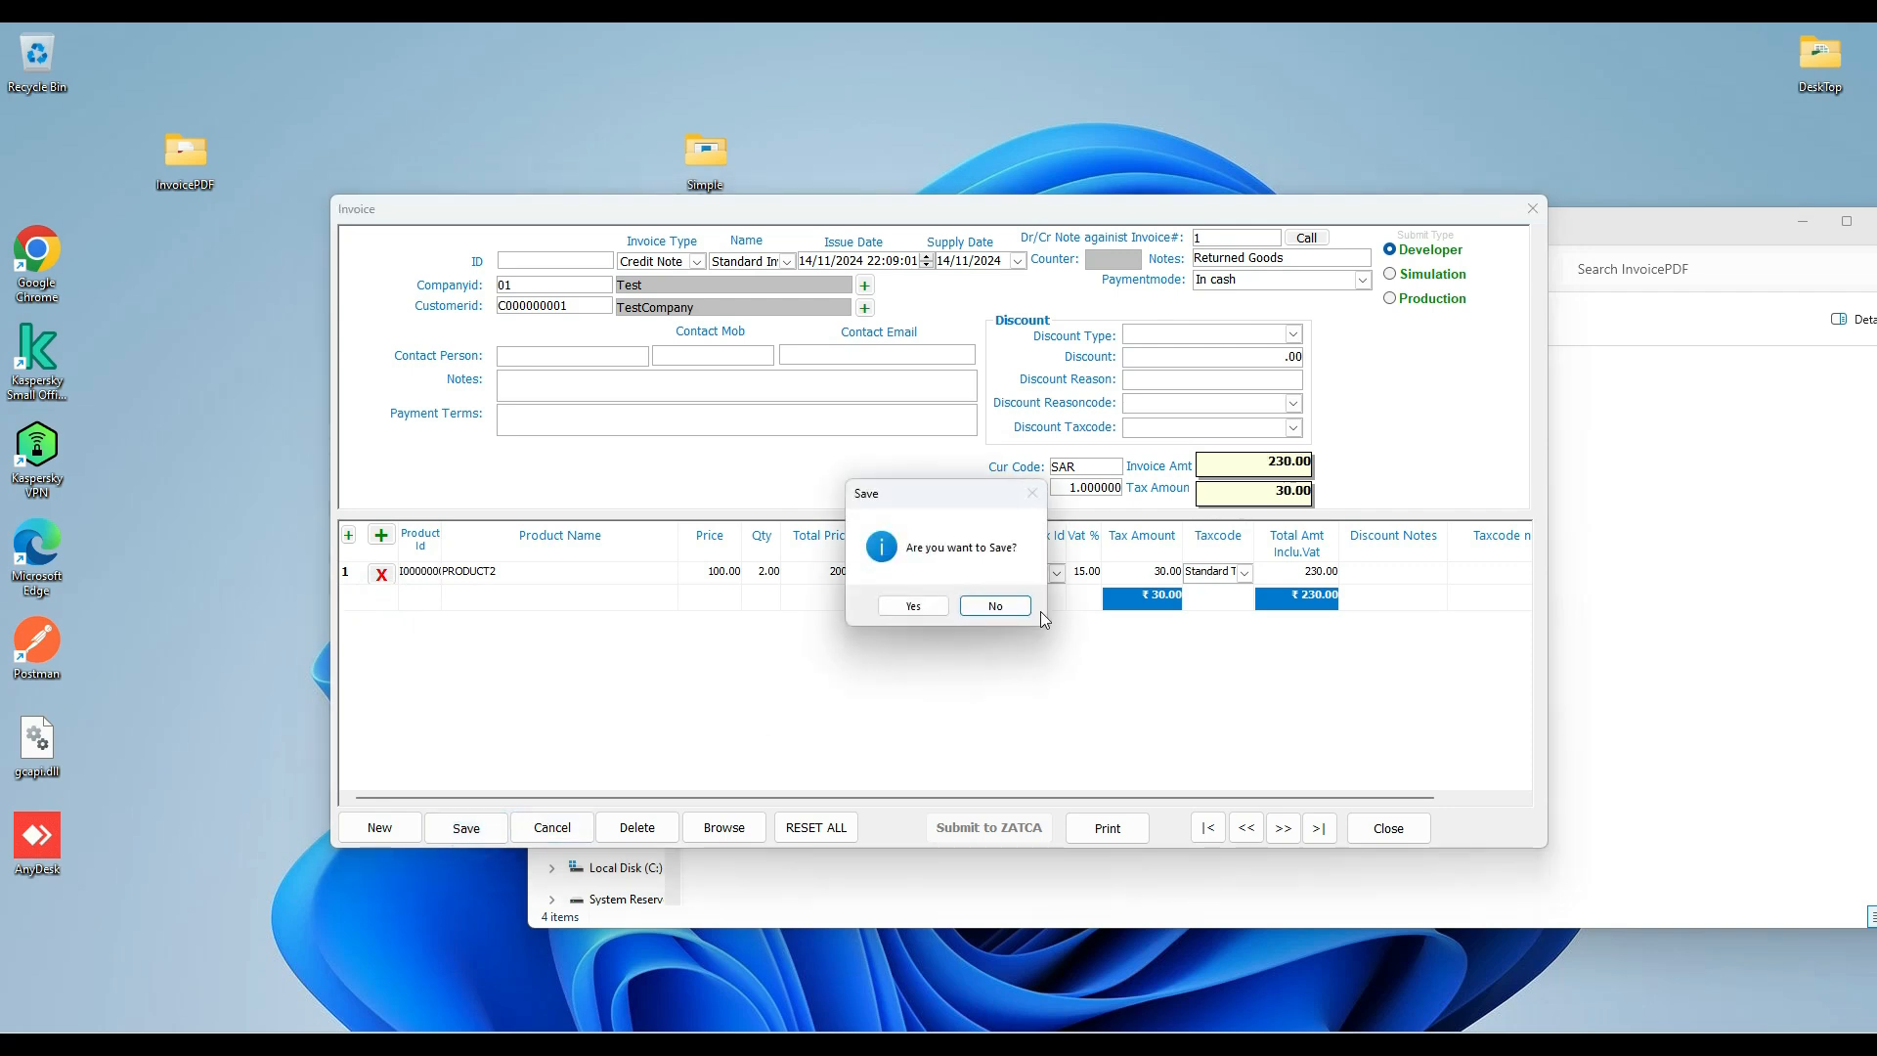
left_click(913, 607)
left_click(913, 606)
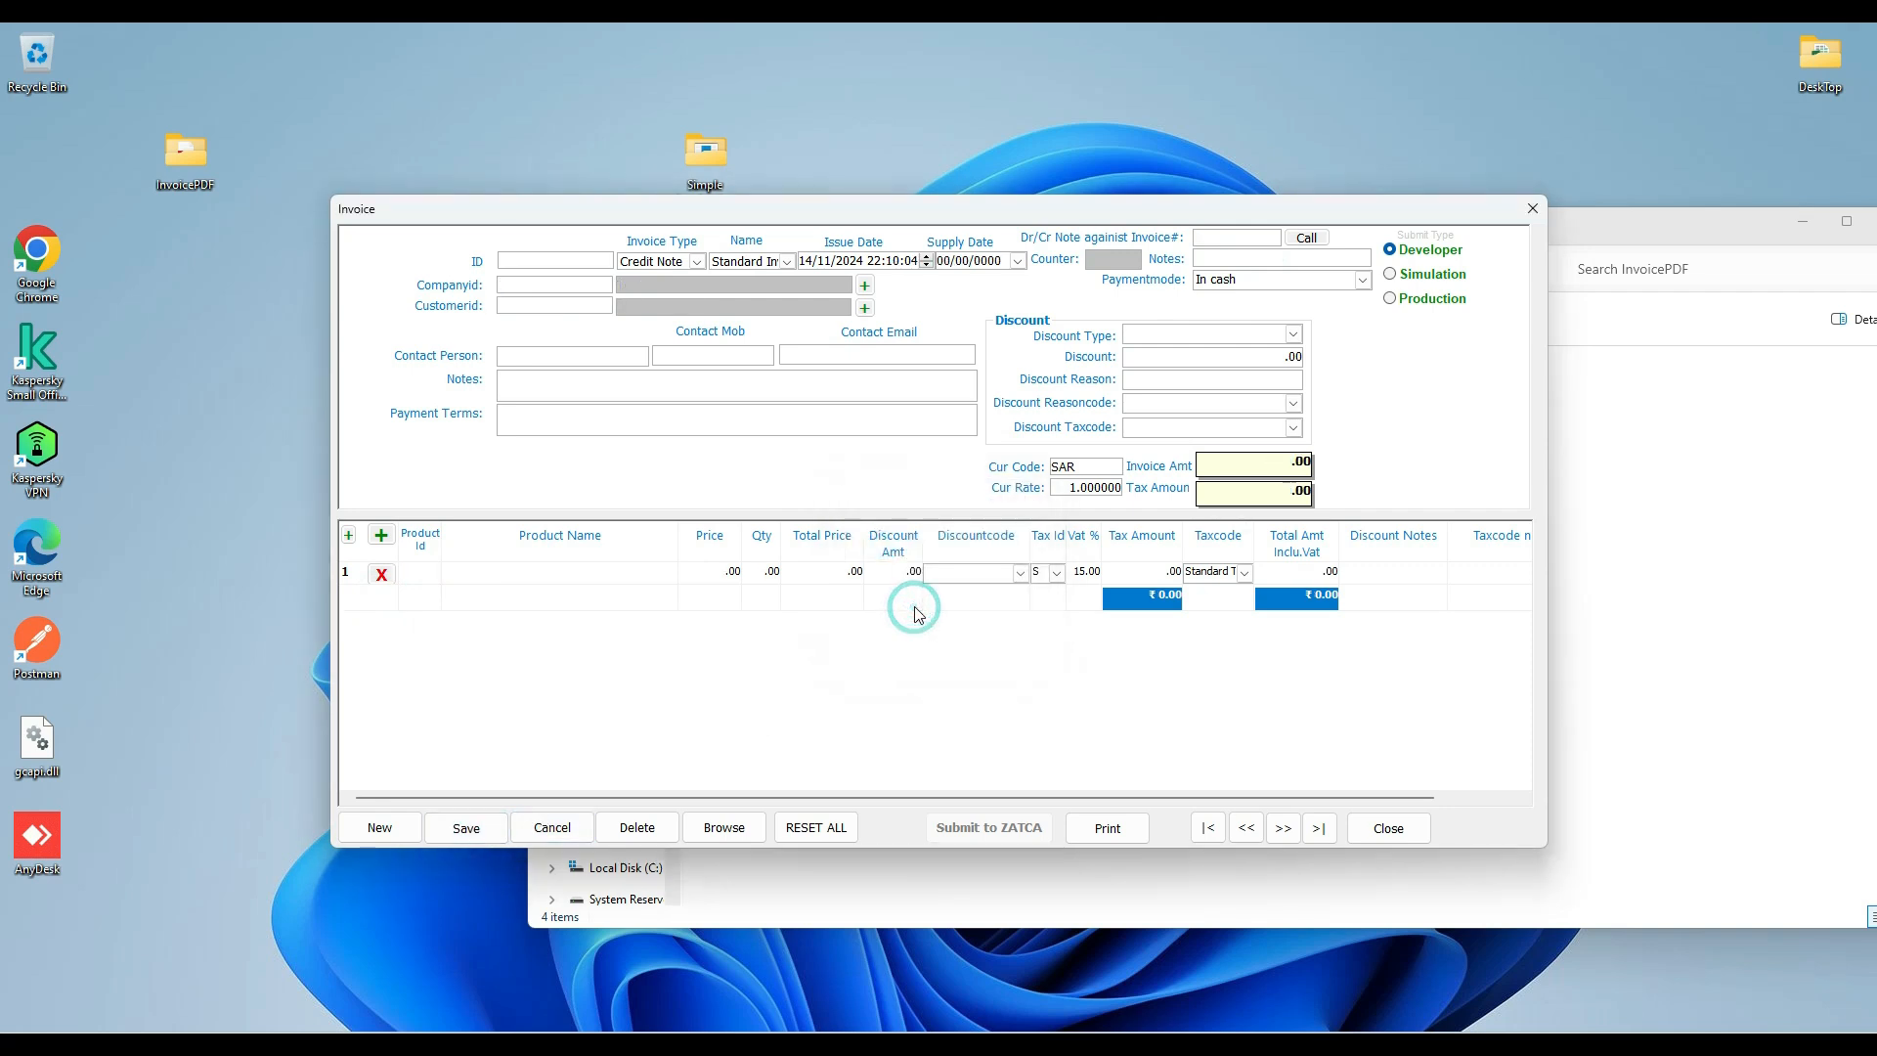
Open the saved credit note, submit it to ZATCA in Developer mode with the result saved, review the response and close the form.
left_click(724, 829)
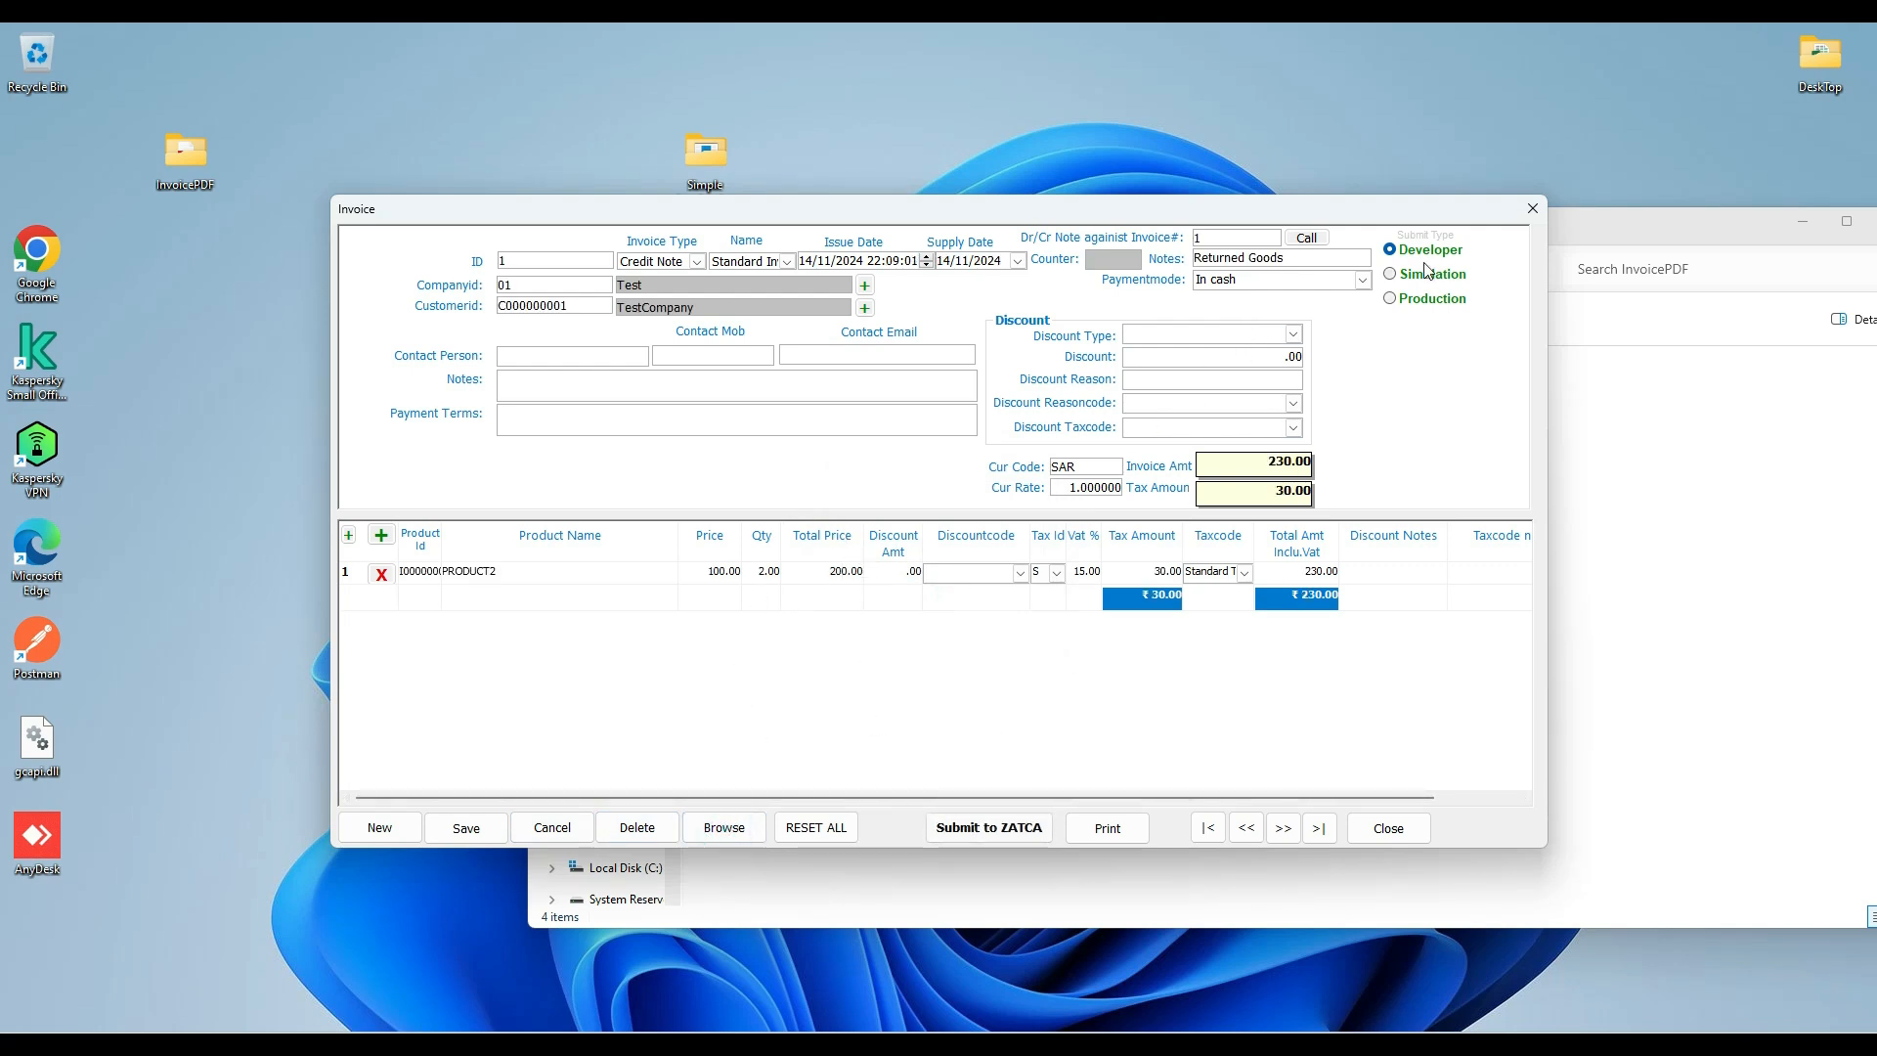
left_click(965, 833)
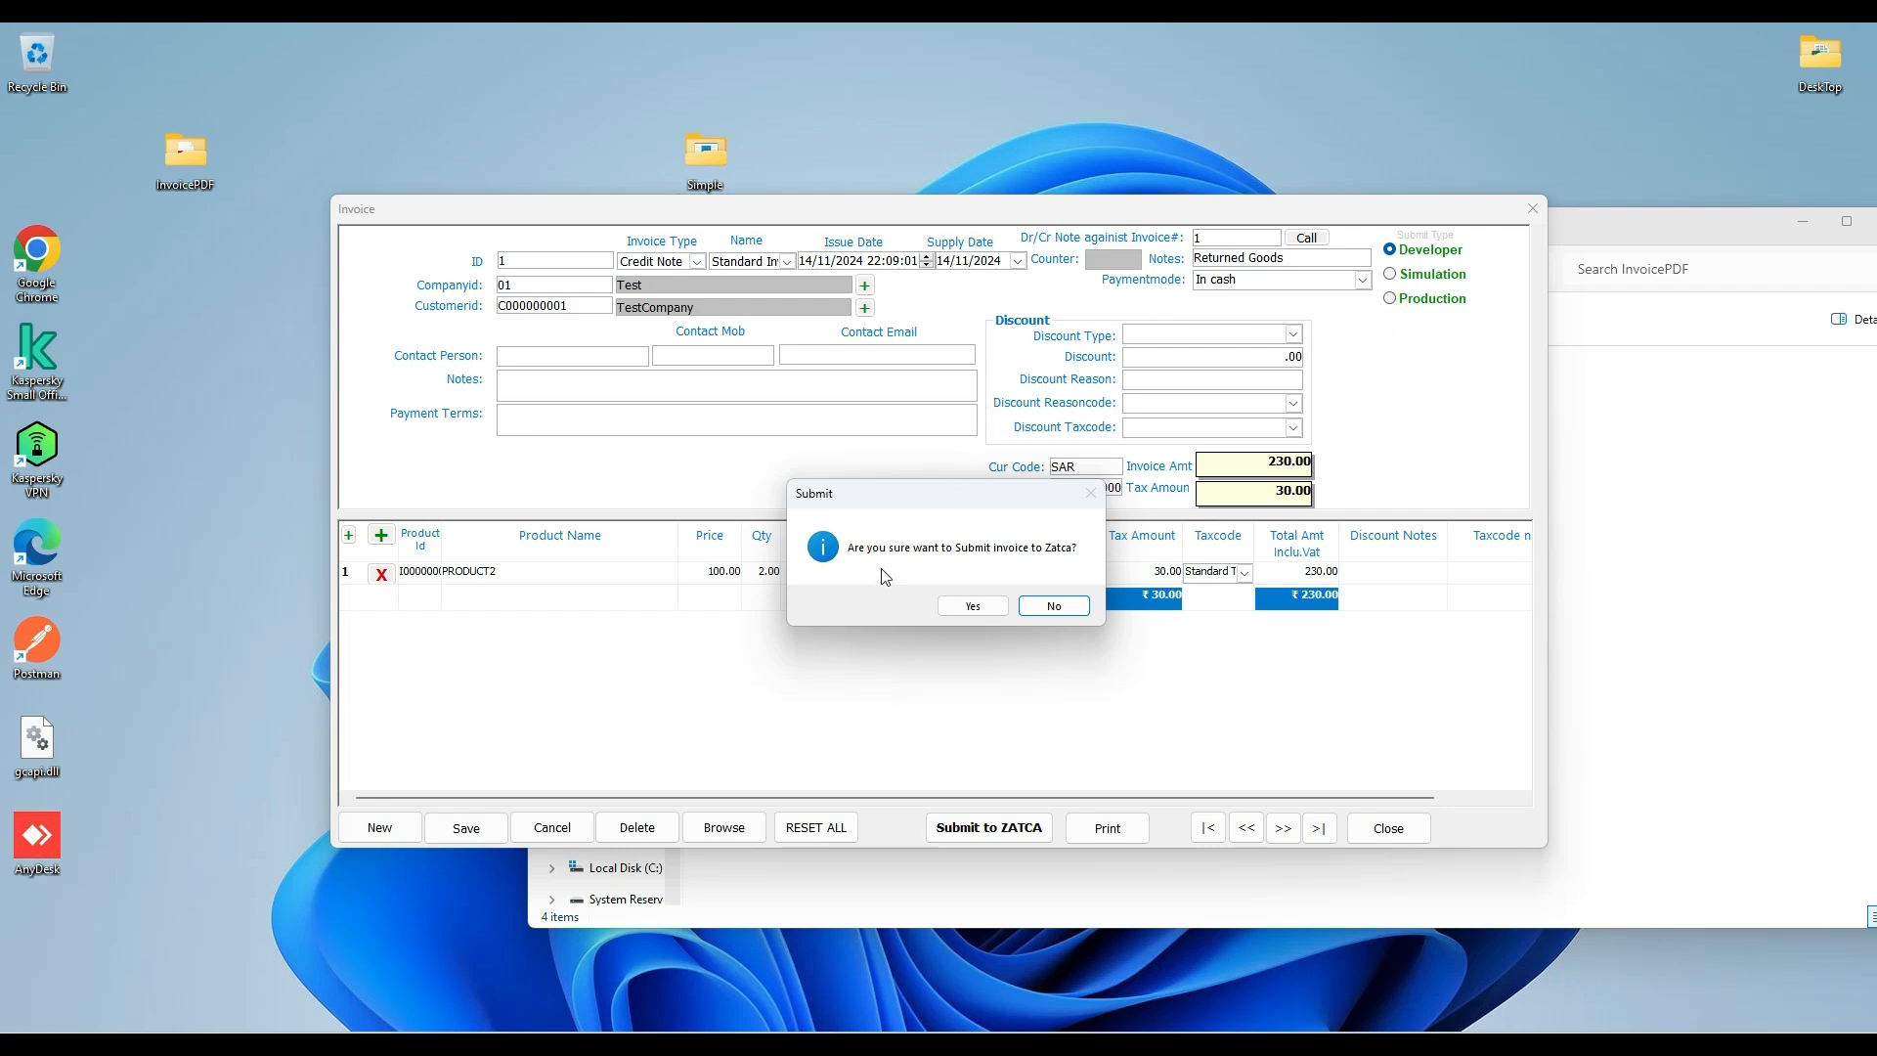
left_click(971, 608)
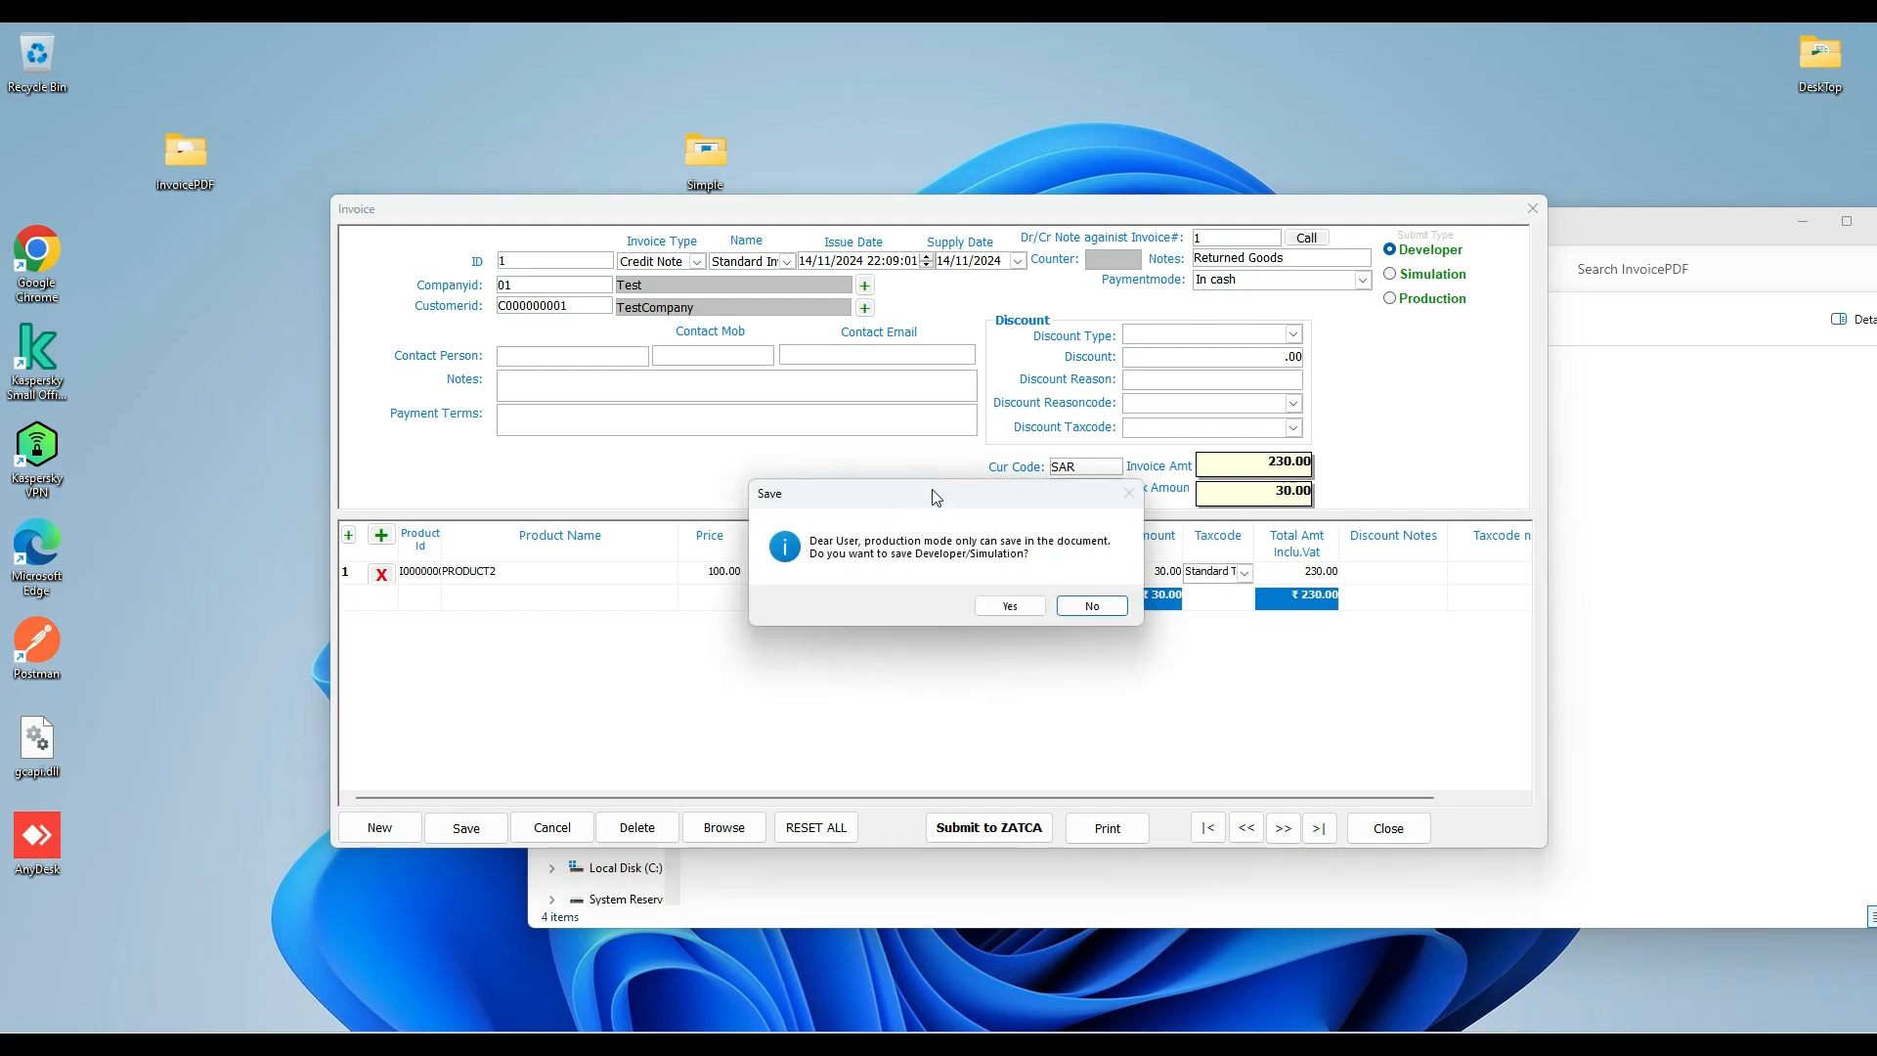
left_click(1012, 608)
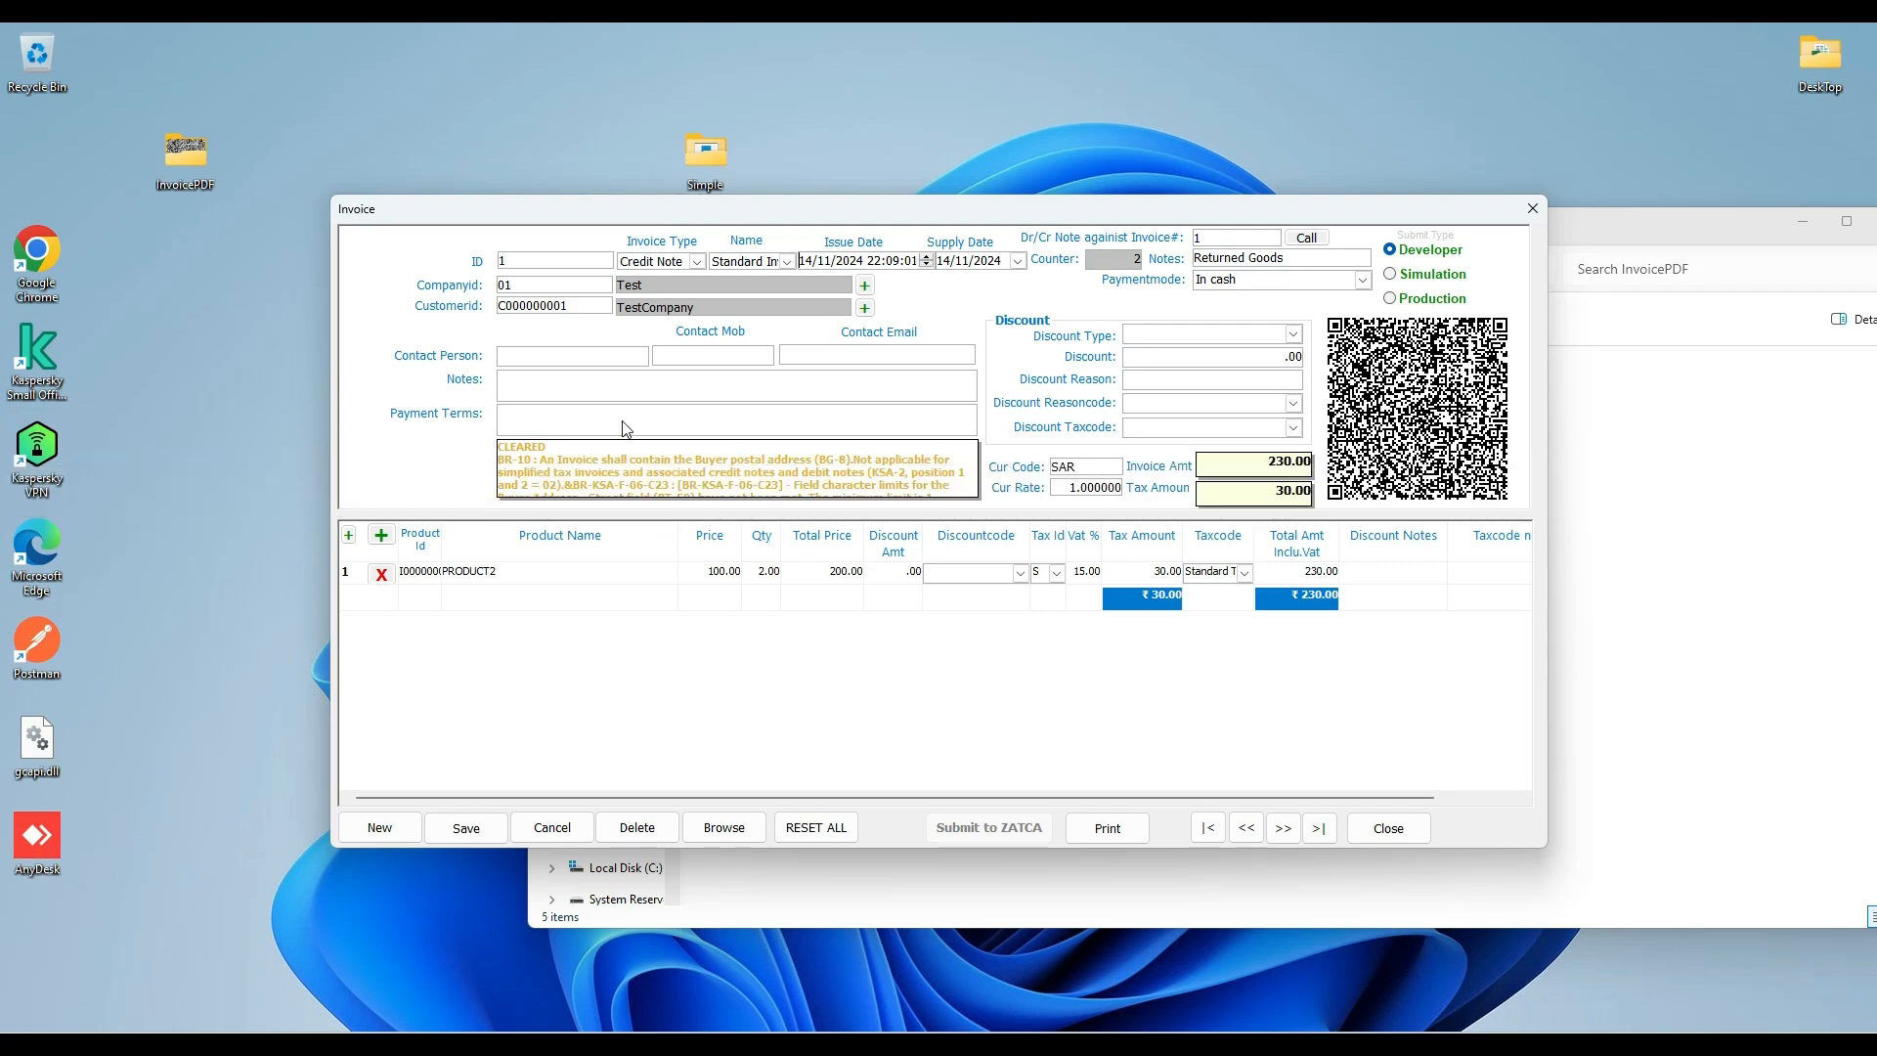
scroll(594, 460, "up", 3)
scroll(632, 460, "down", 2)
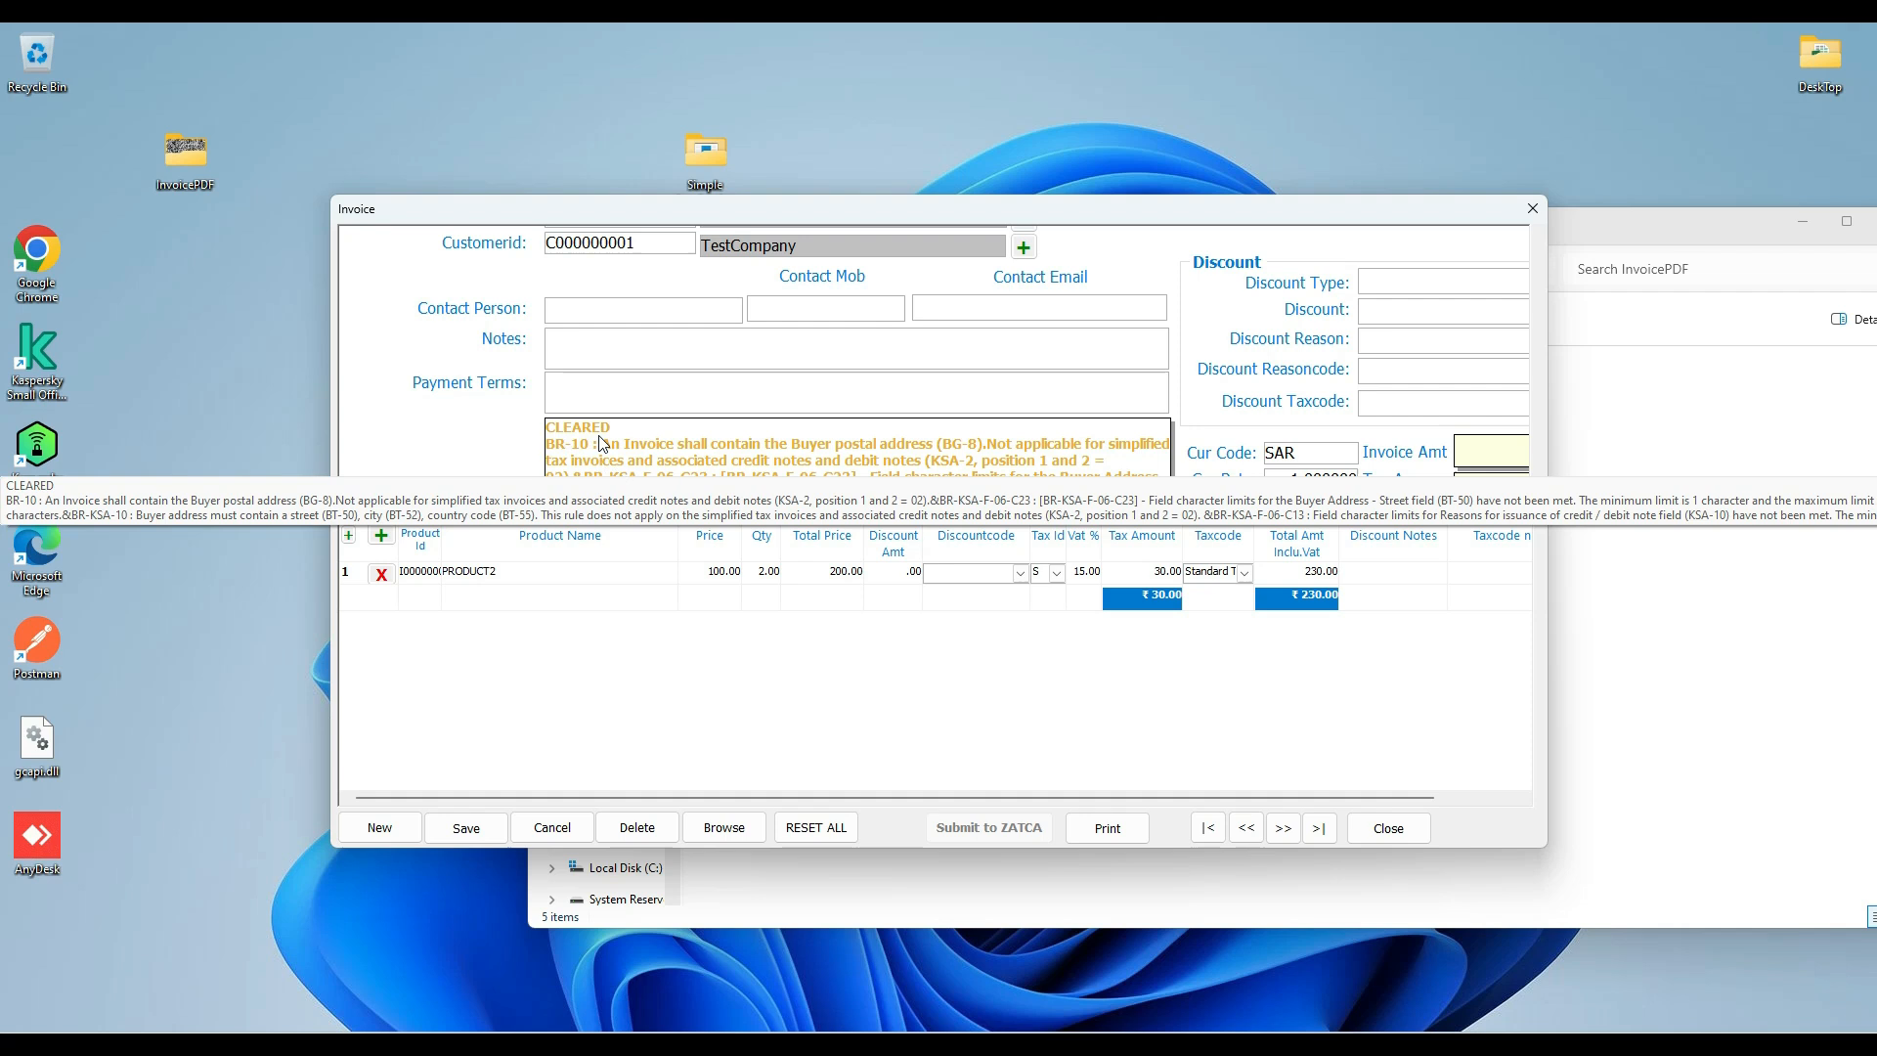
left_click(1386, 830)
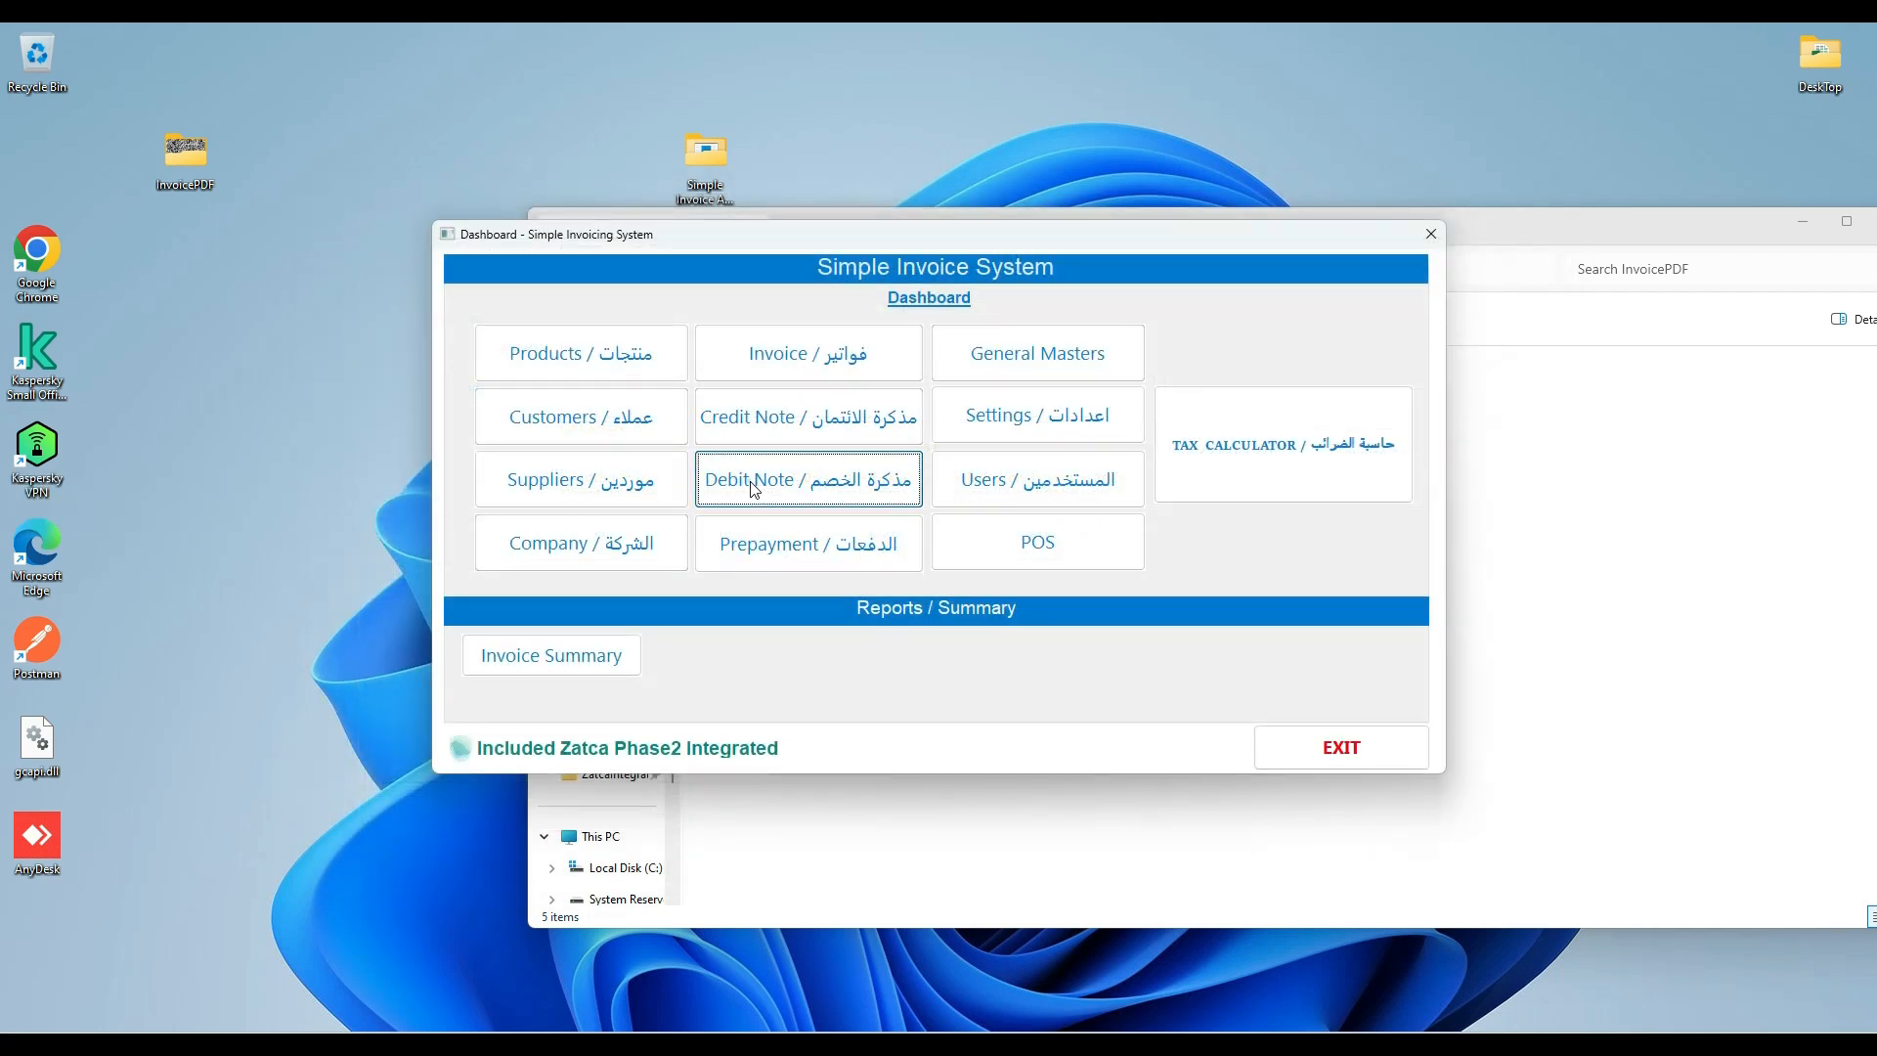
Start a debit note against invoice 1 with supply date 14/11/2024 and load that invoice's details.
left_click(753, 487)
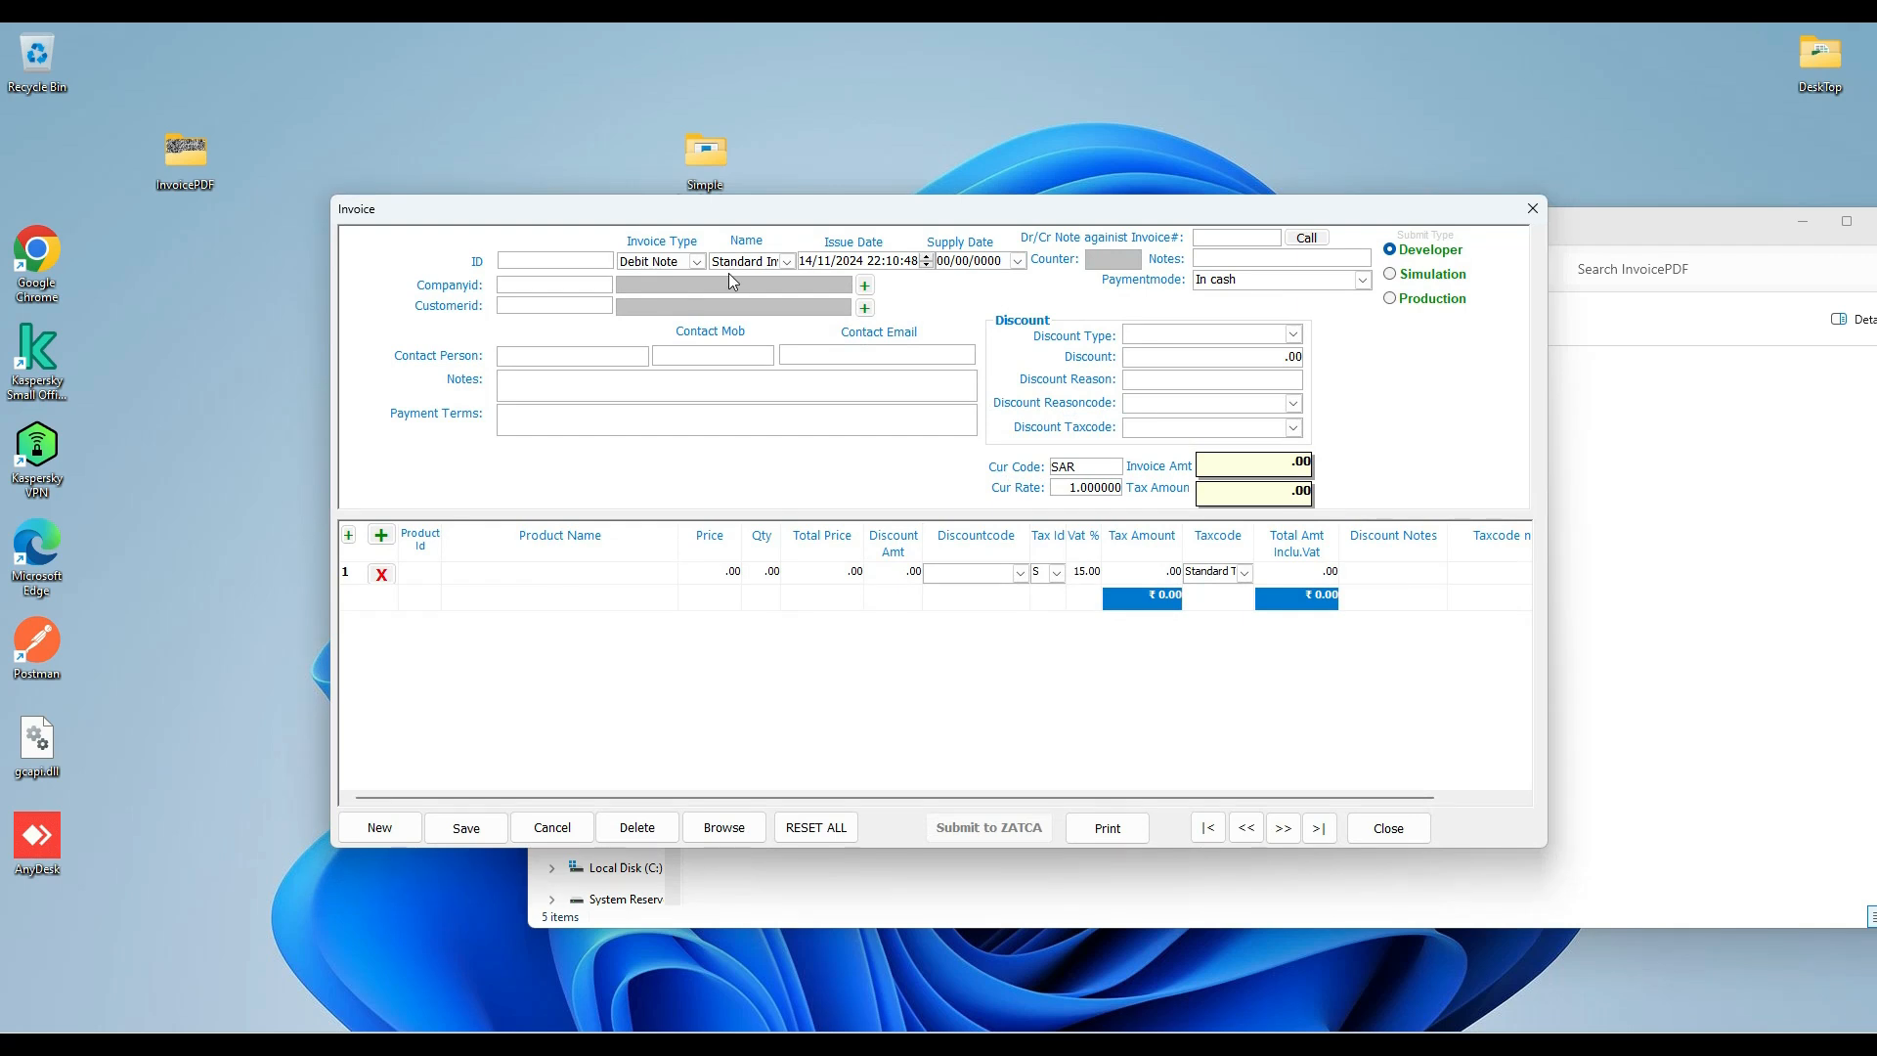
left_click(1018, 262)
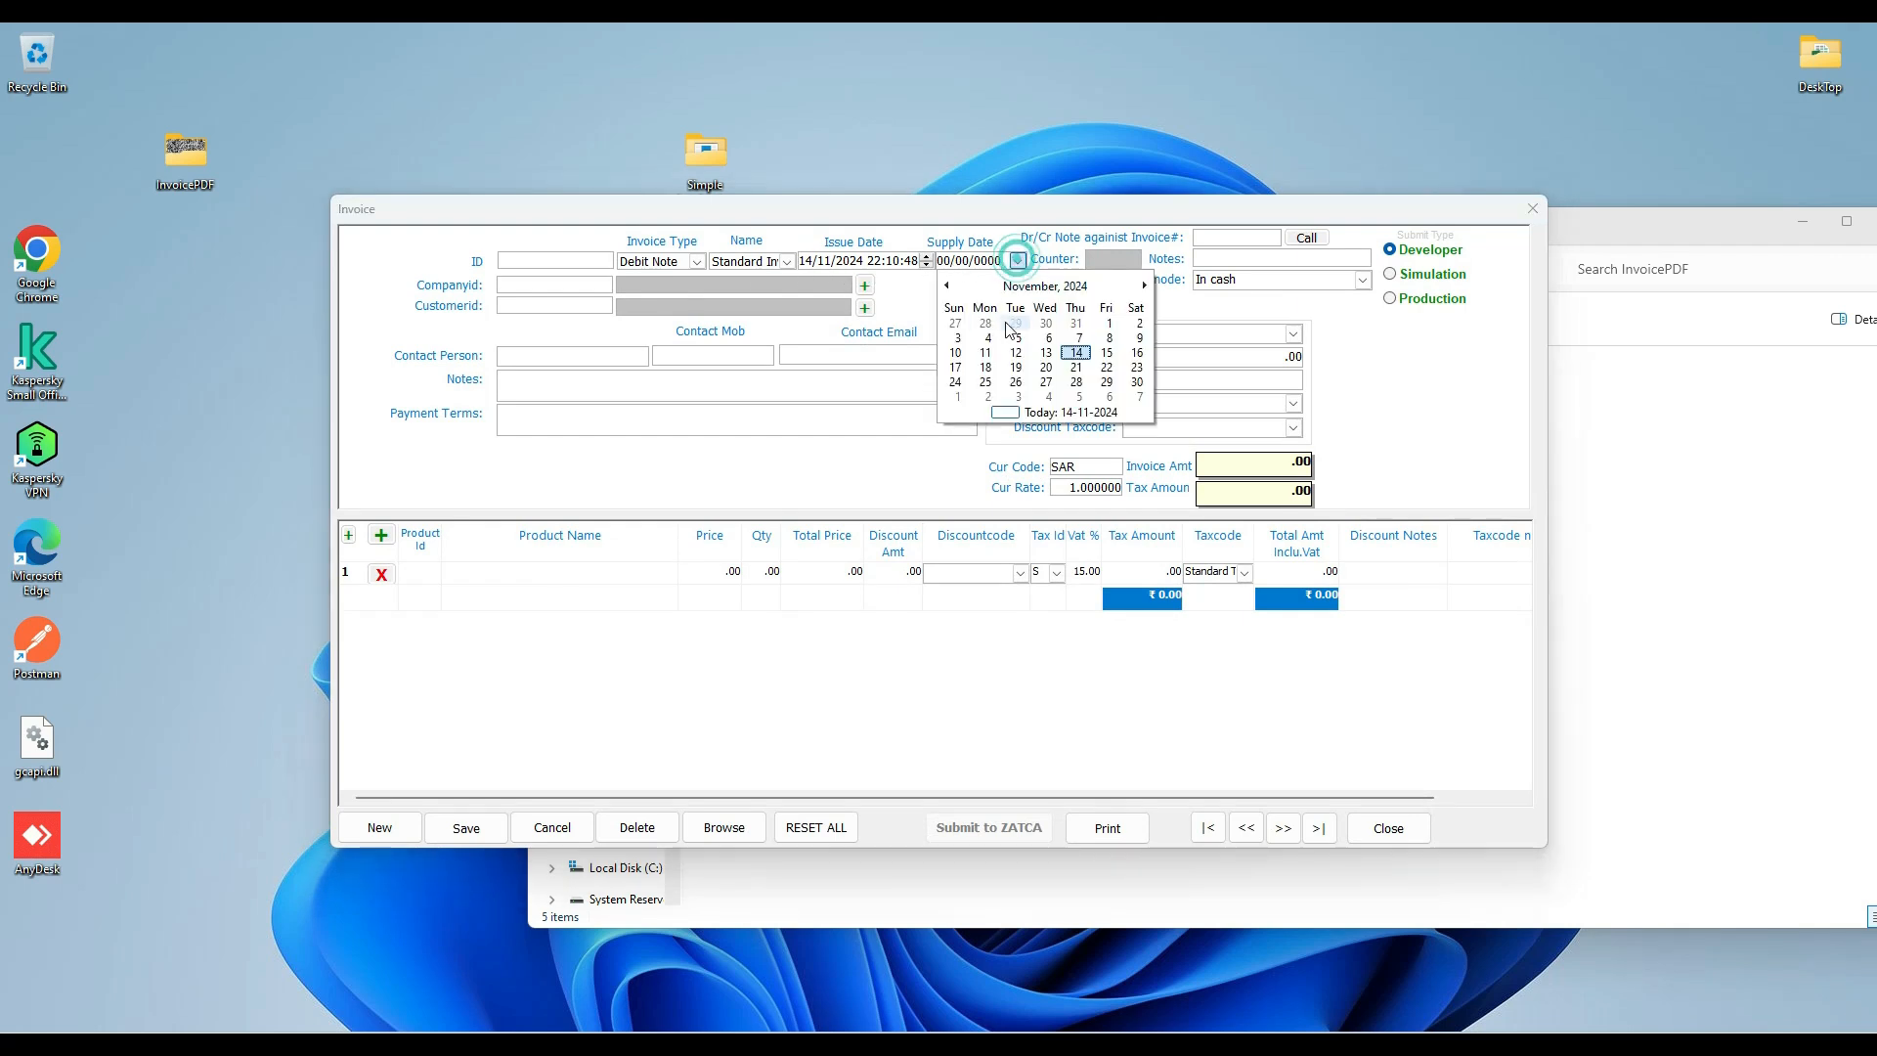
left_click(1073, 354)
left_click(1217, 237)
type("1")
left_click(1303, 239)
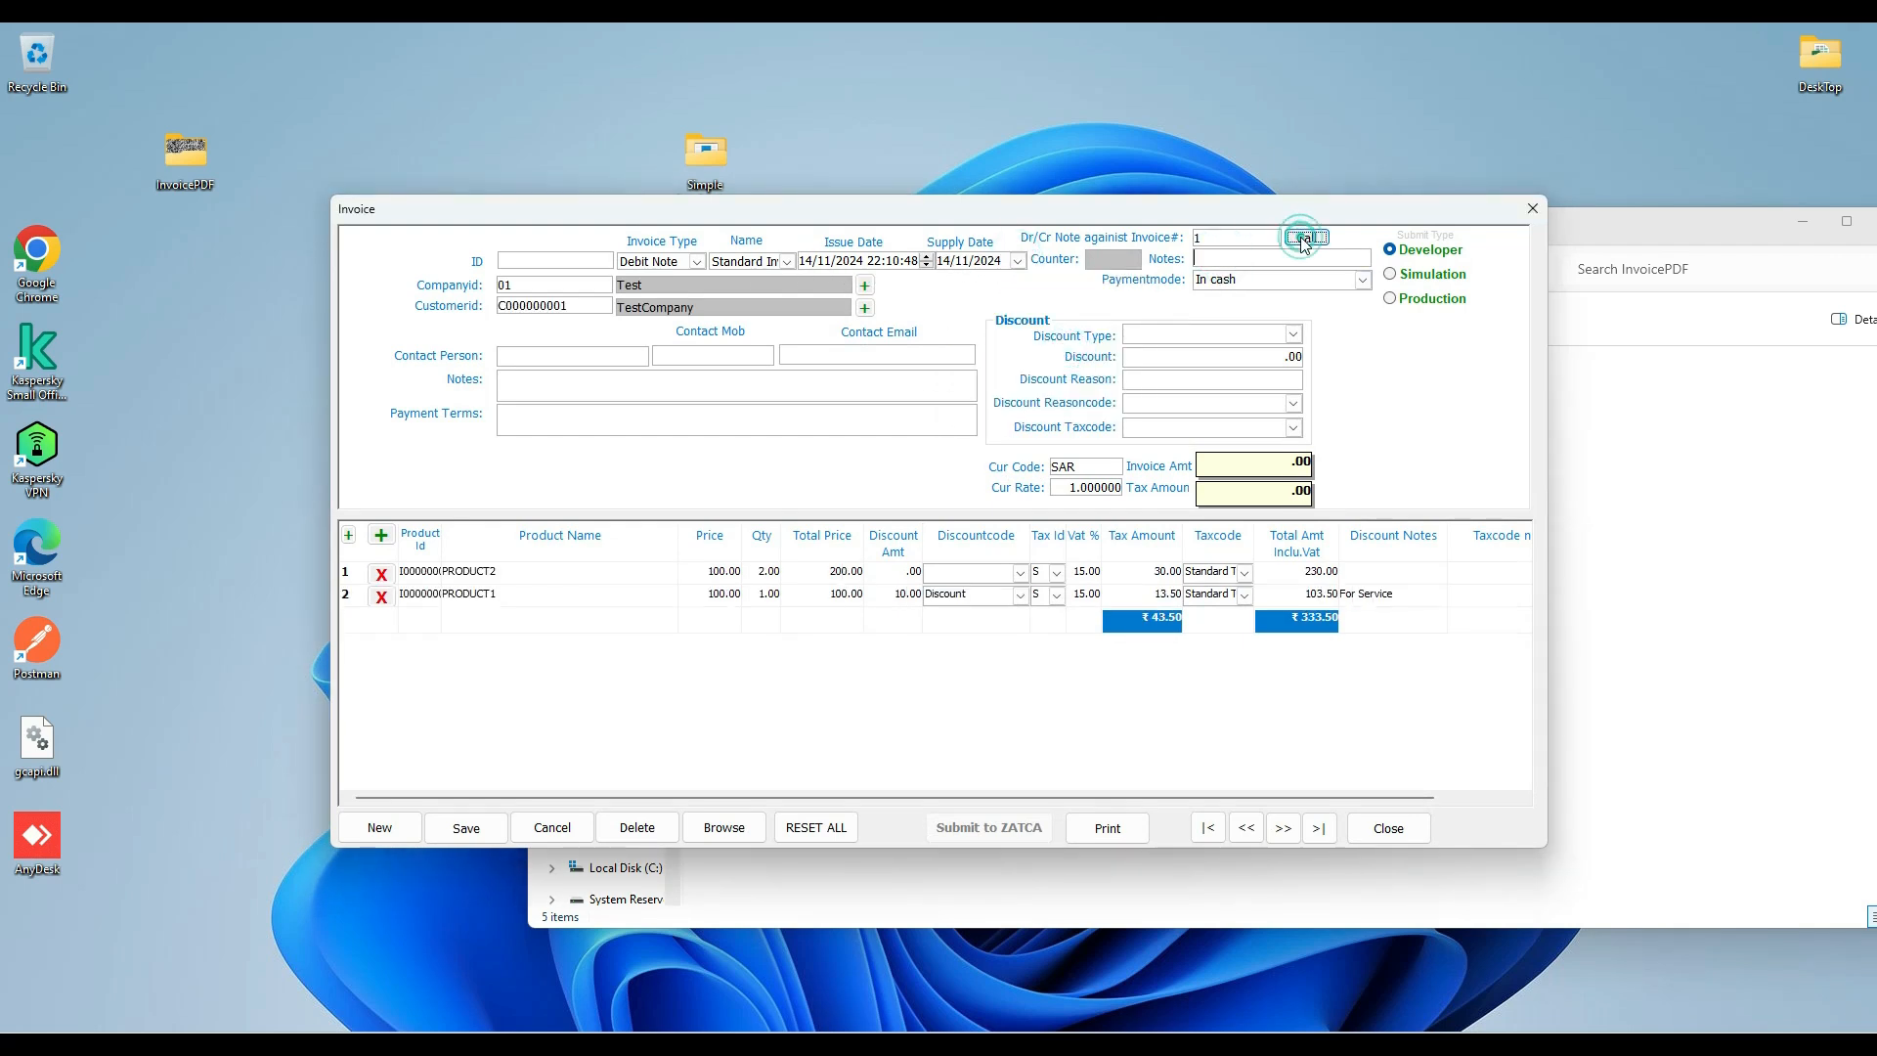
Enter RETURNED GOODS as the debit note's reason and Test in its general notes, and save the document.
left_click(1220, 257)
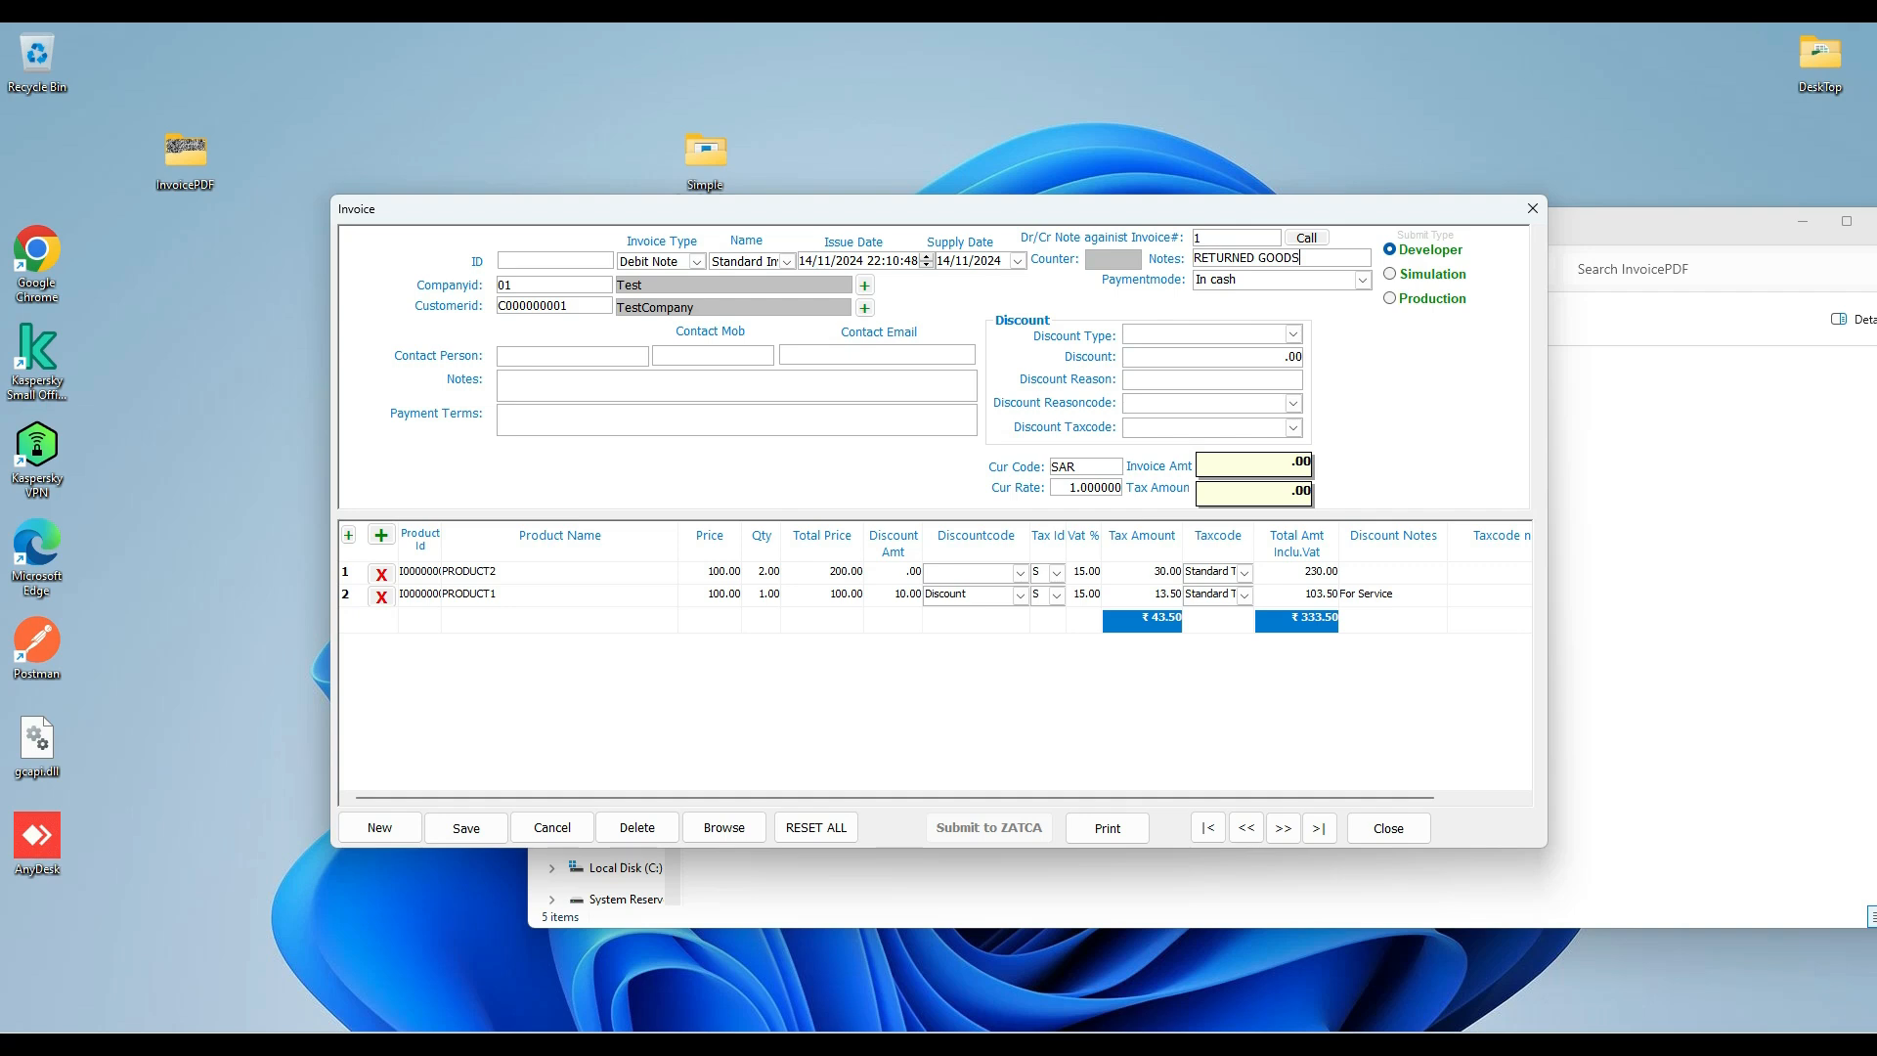
left_click(518, 382)
type("Test")
left_click(558, 428)
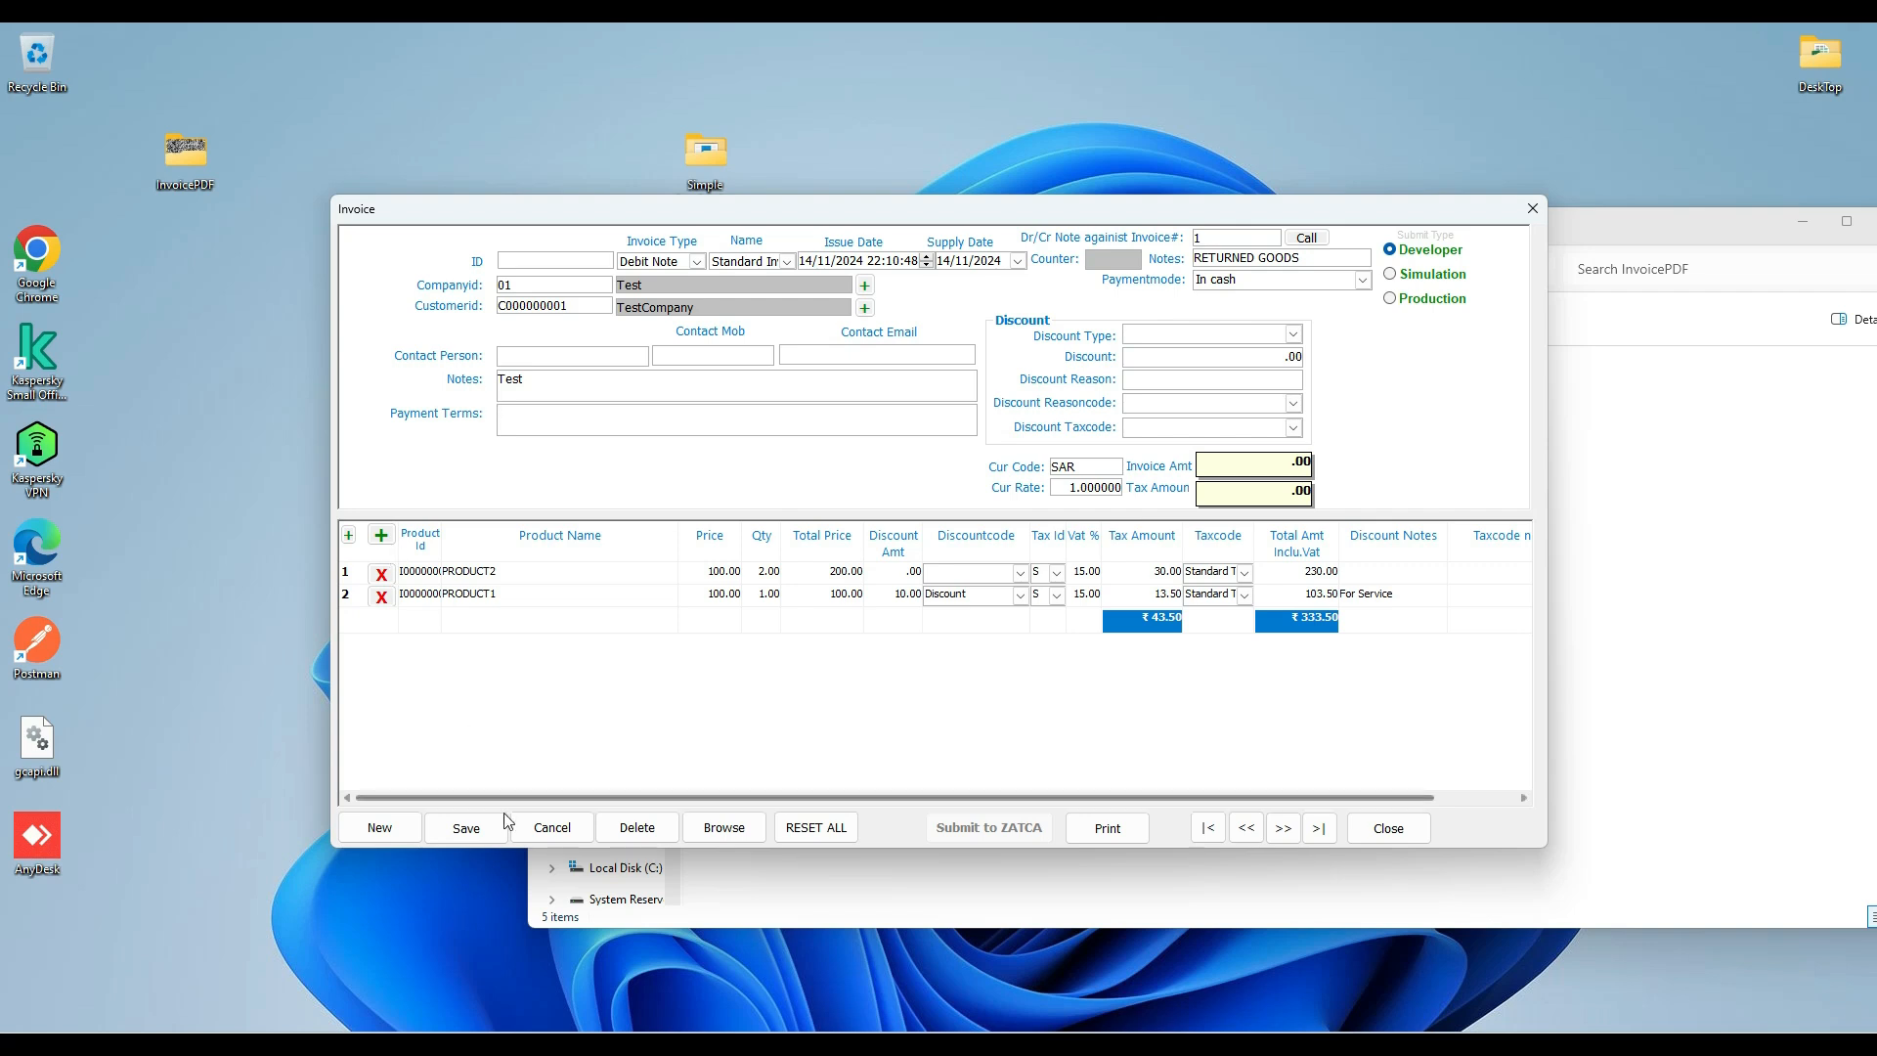
left_click(472, 834)
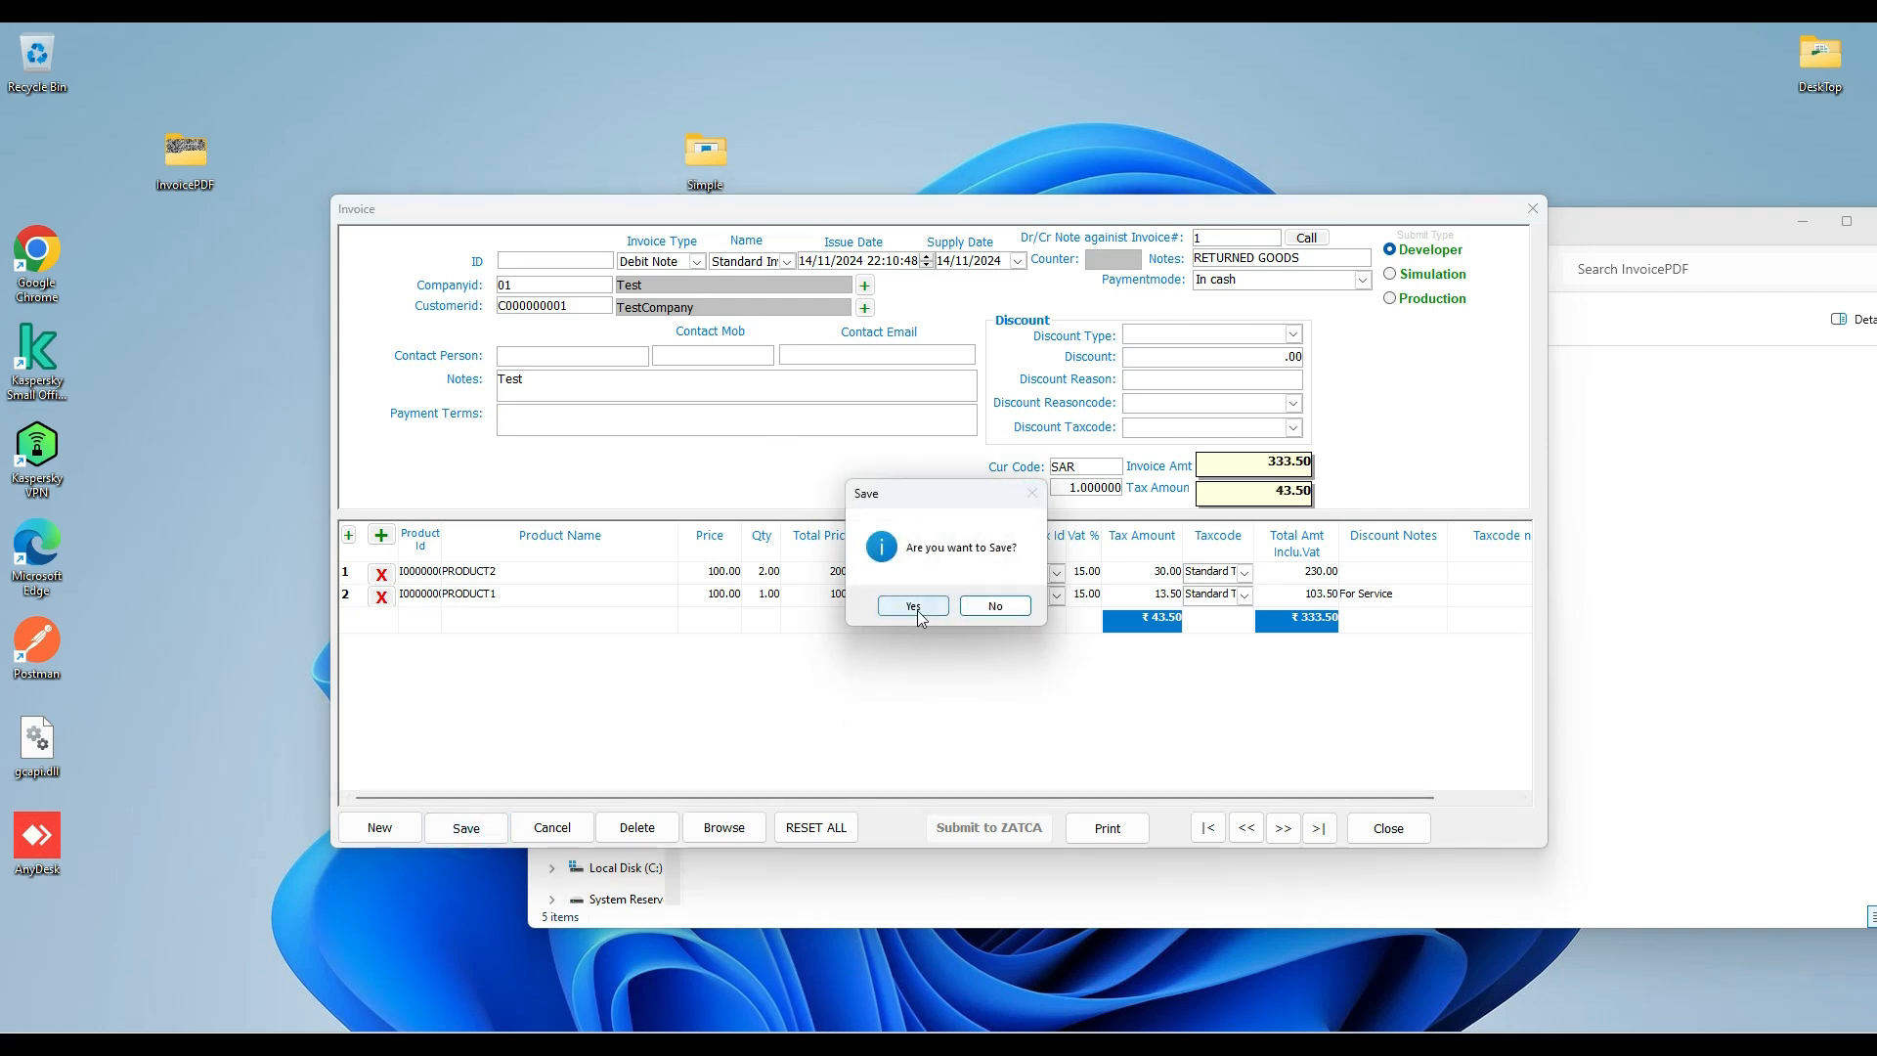
left_click(916, 607)
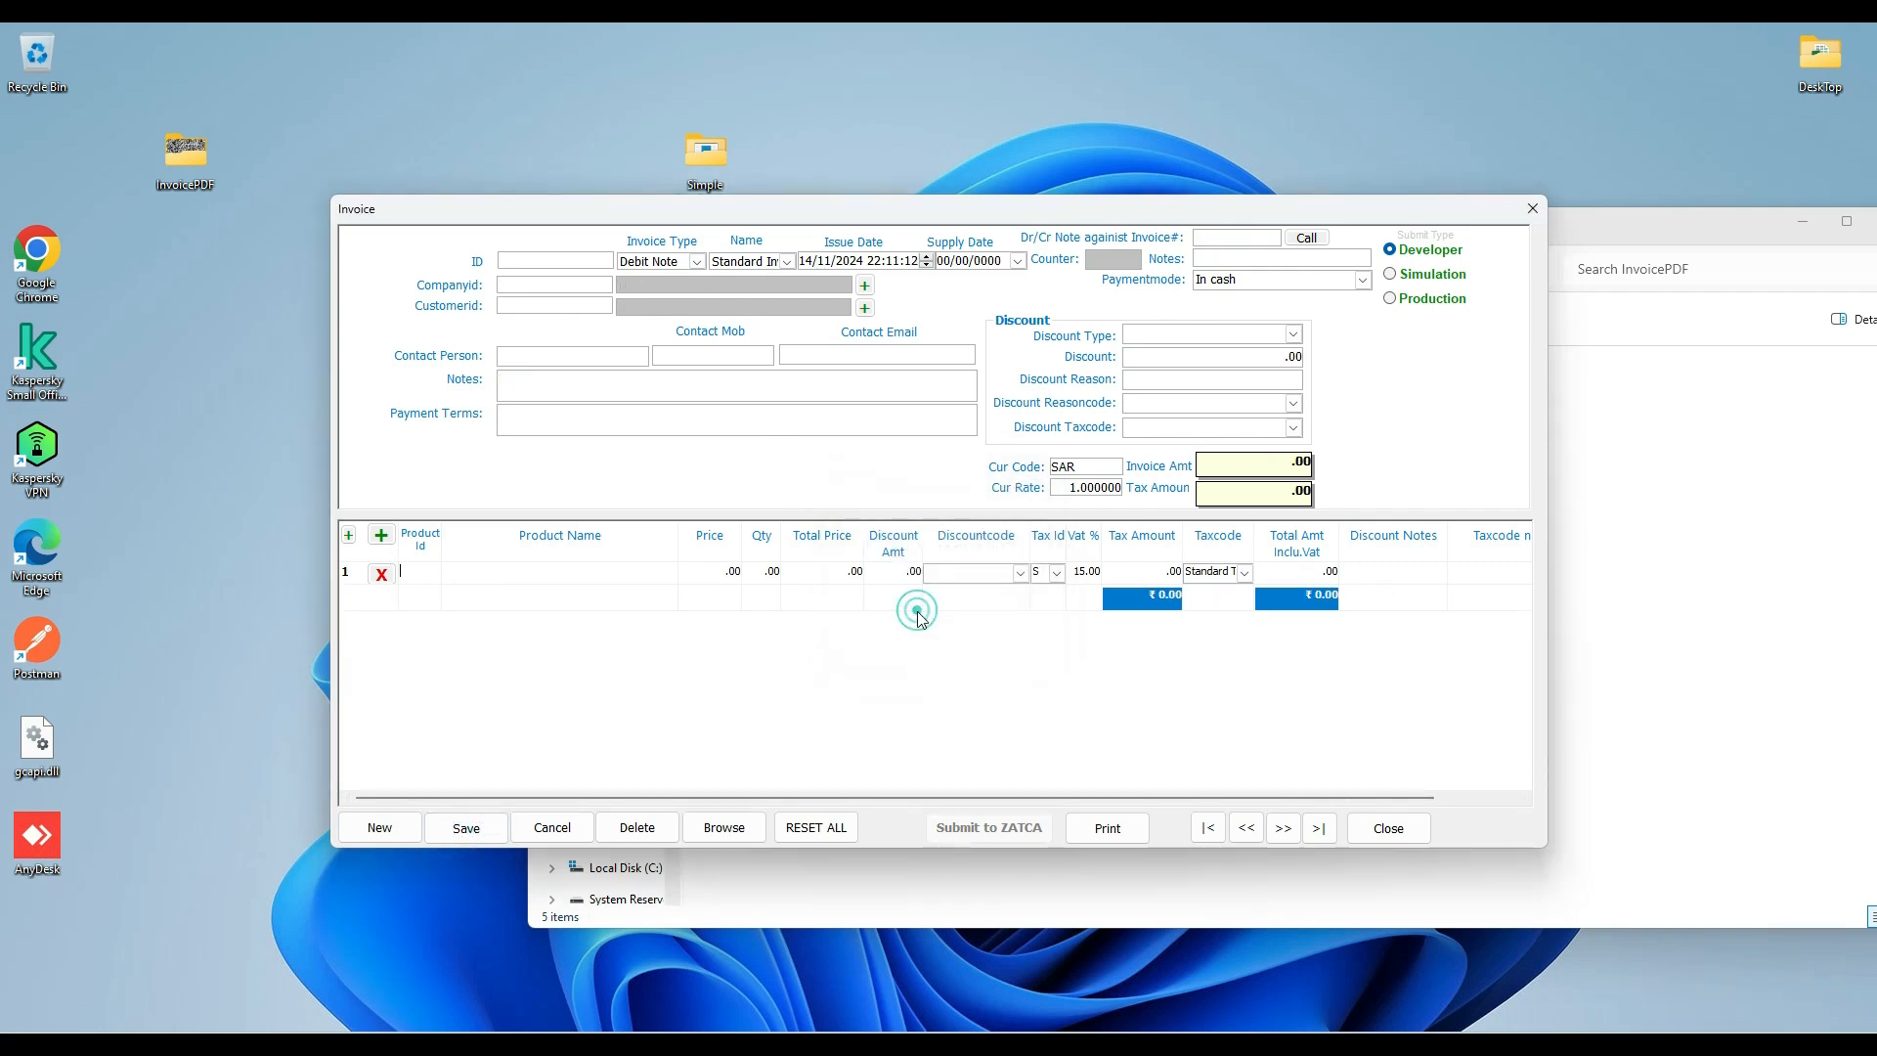
Open the saved debit note, submit it to ZATCA in Developer mode with the result saved, and review the response and line items.
left_click(725, 831)
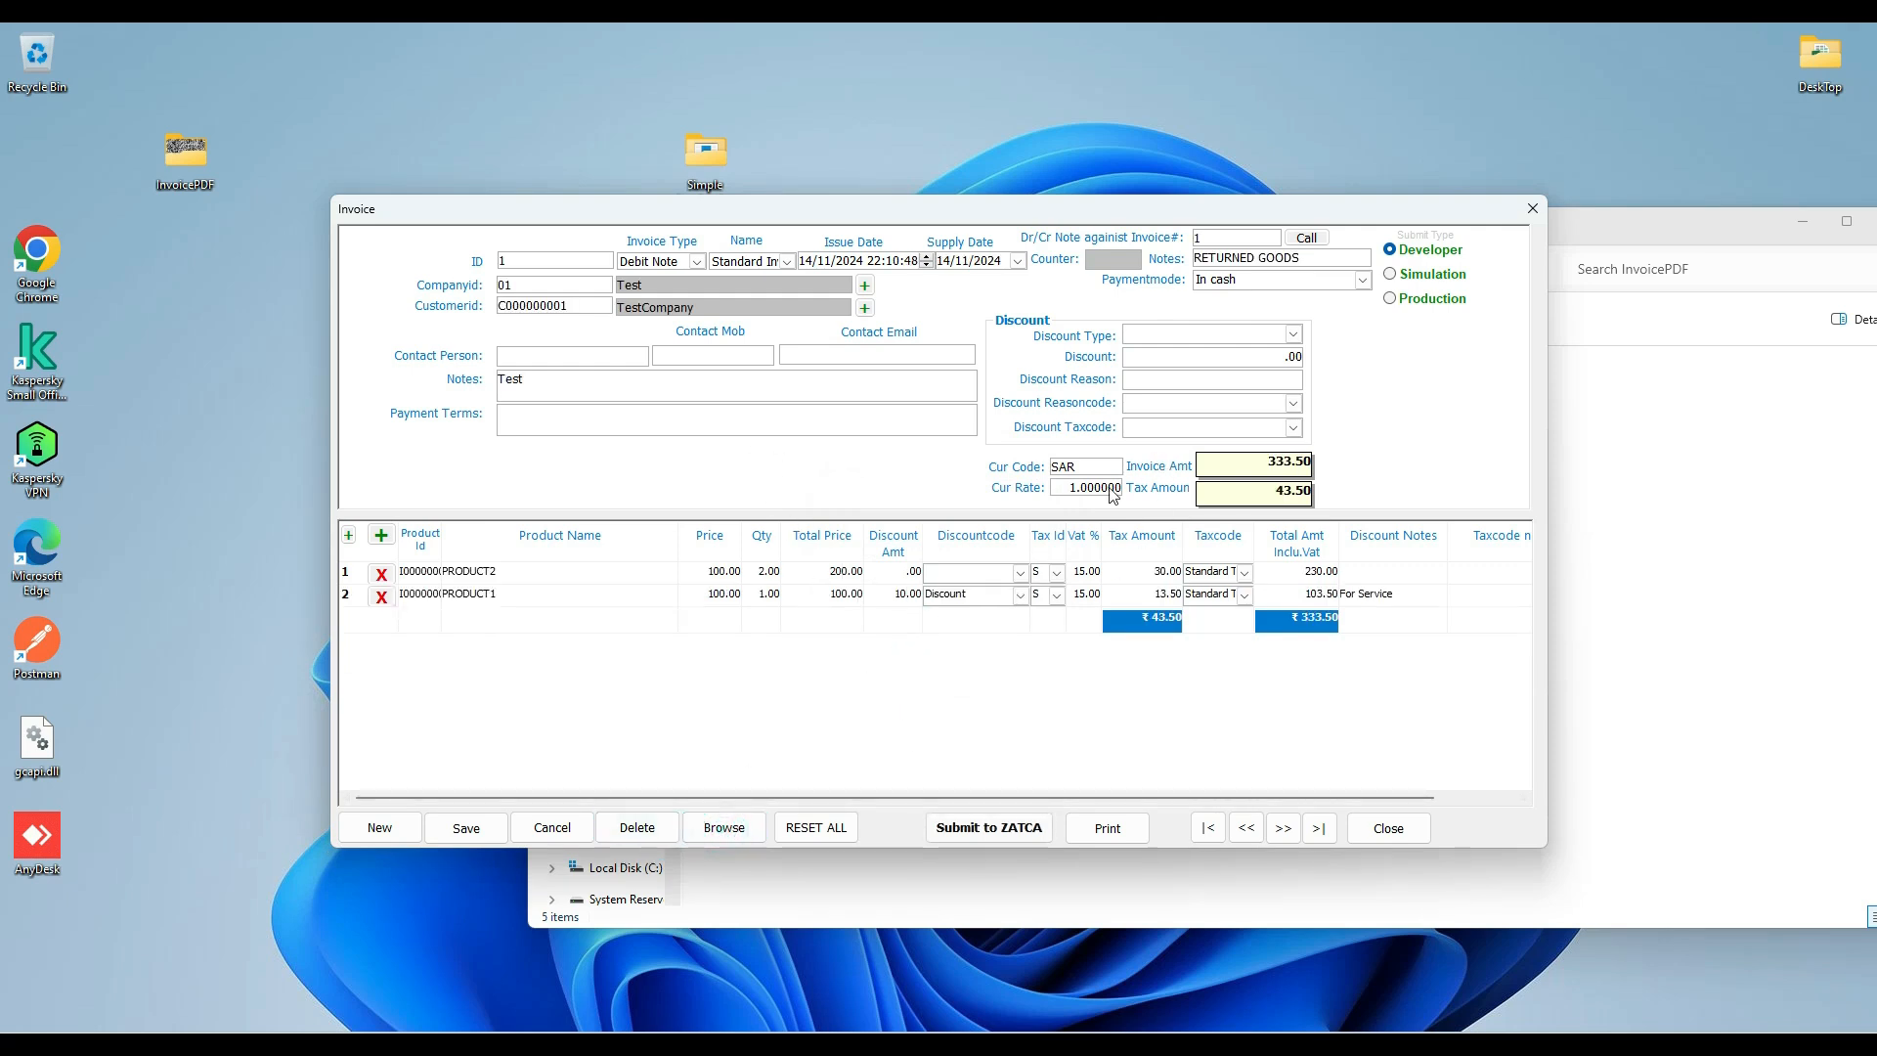
left_click(980, 830)
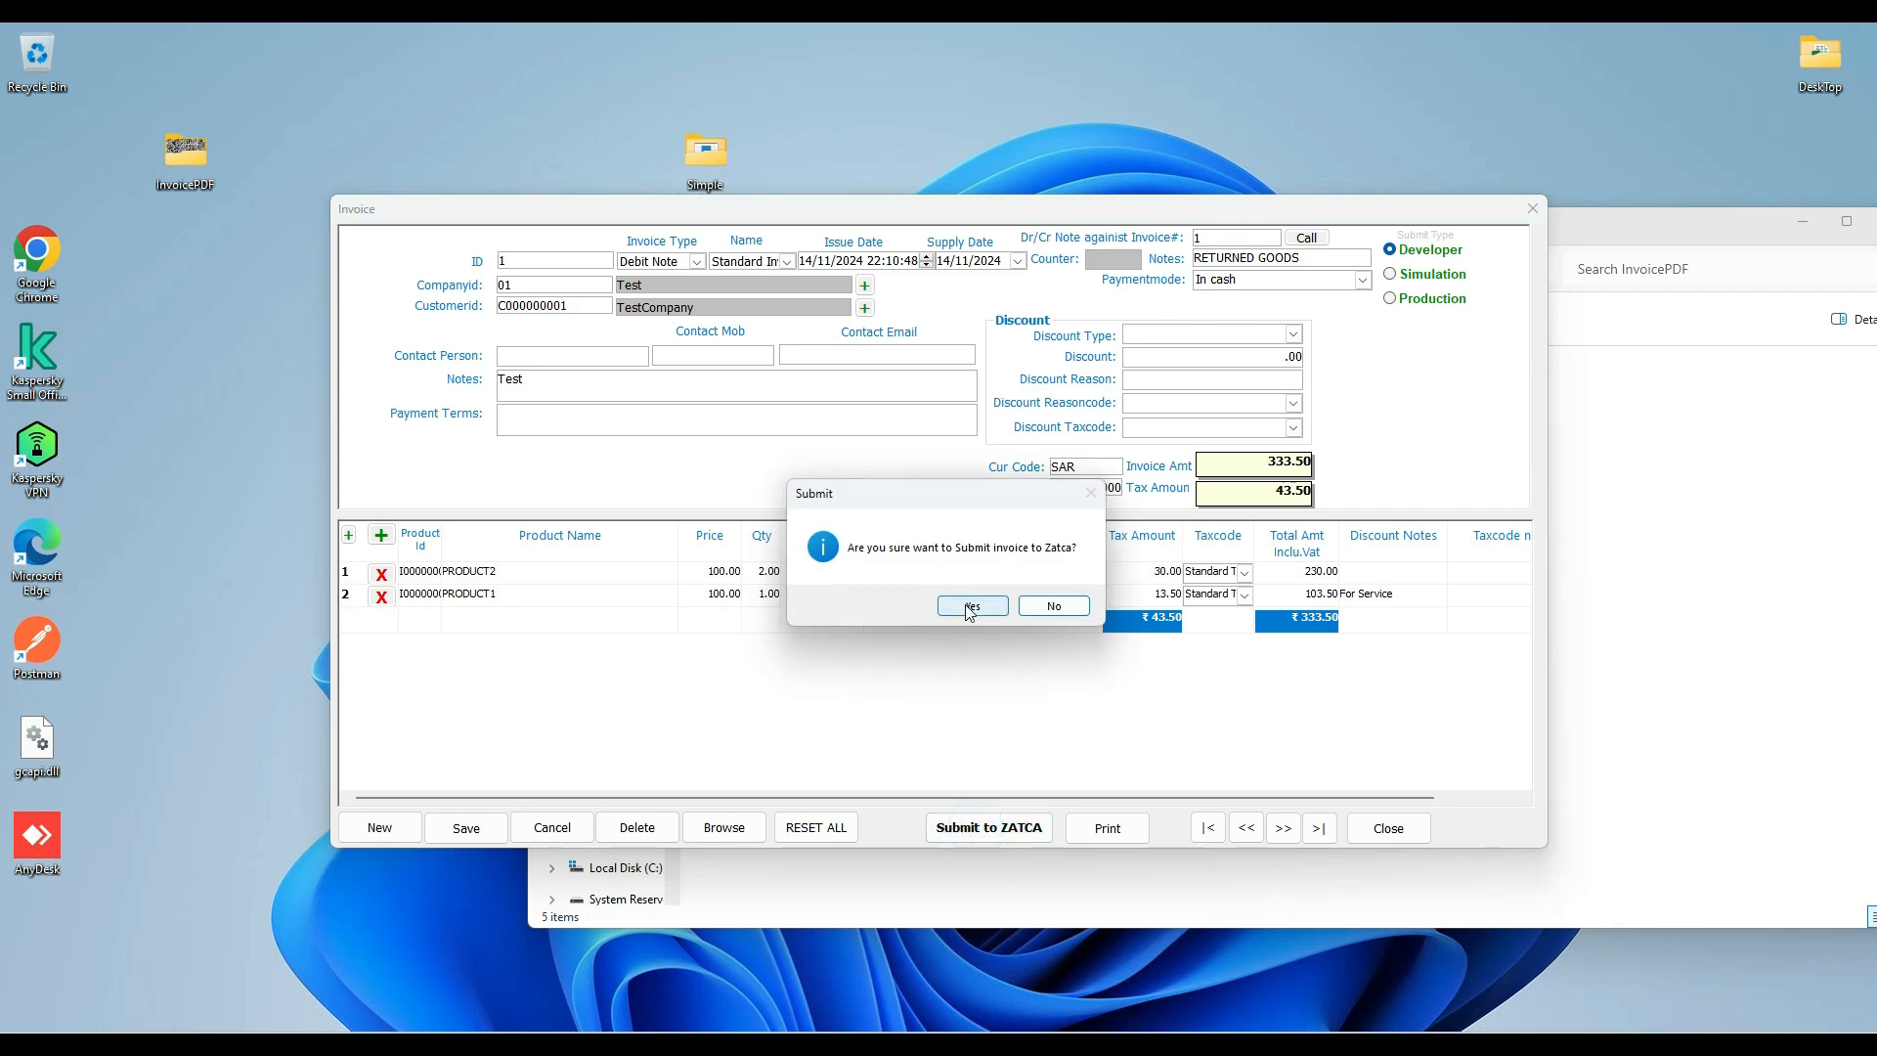
left_click(969, 607)
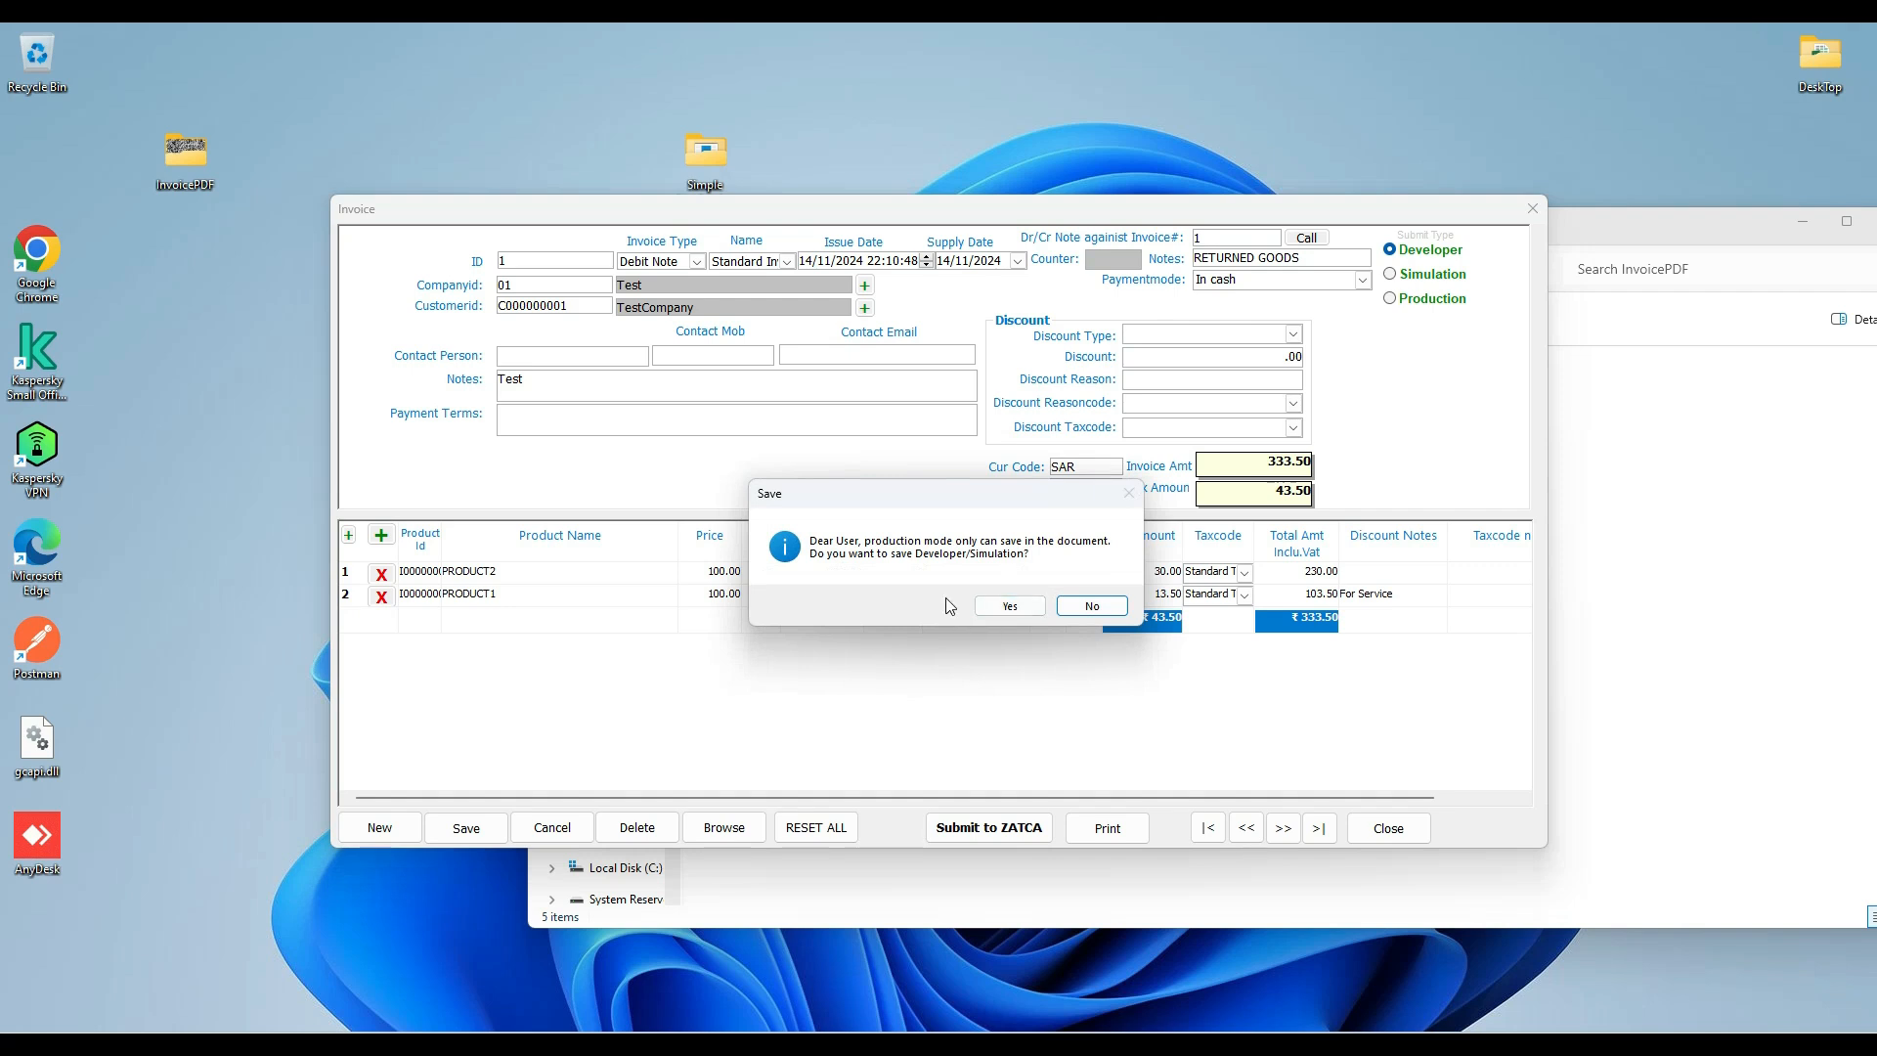
left_click(1002, 608)
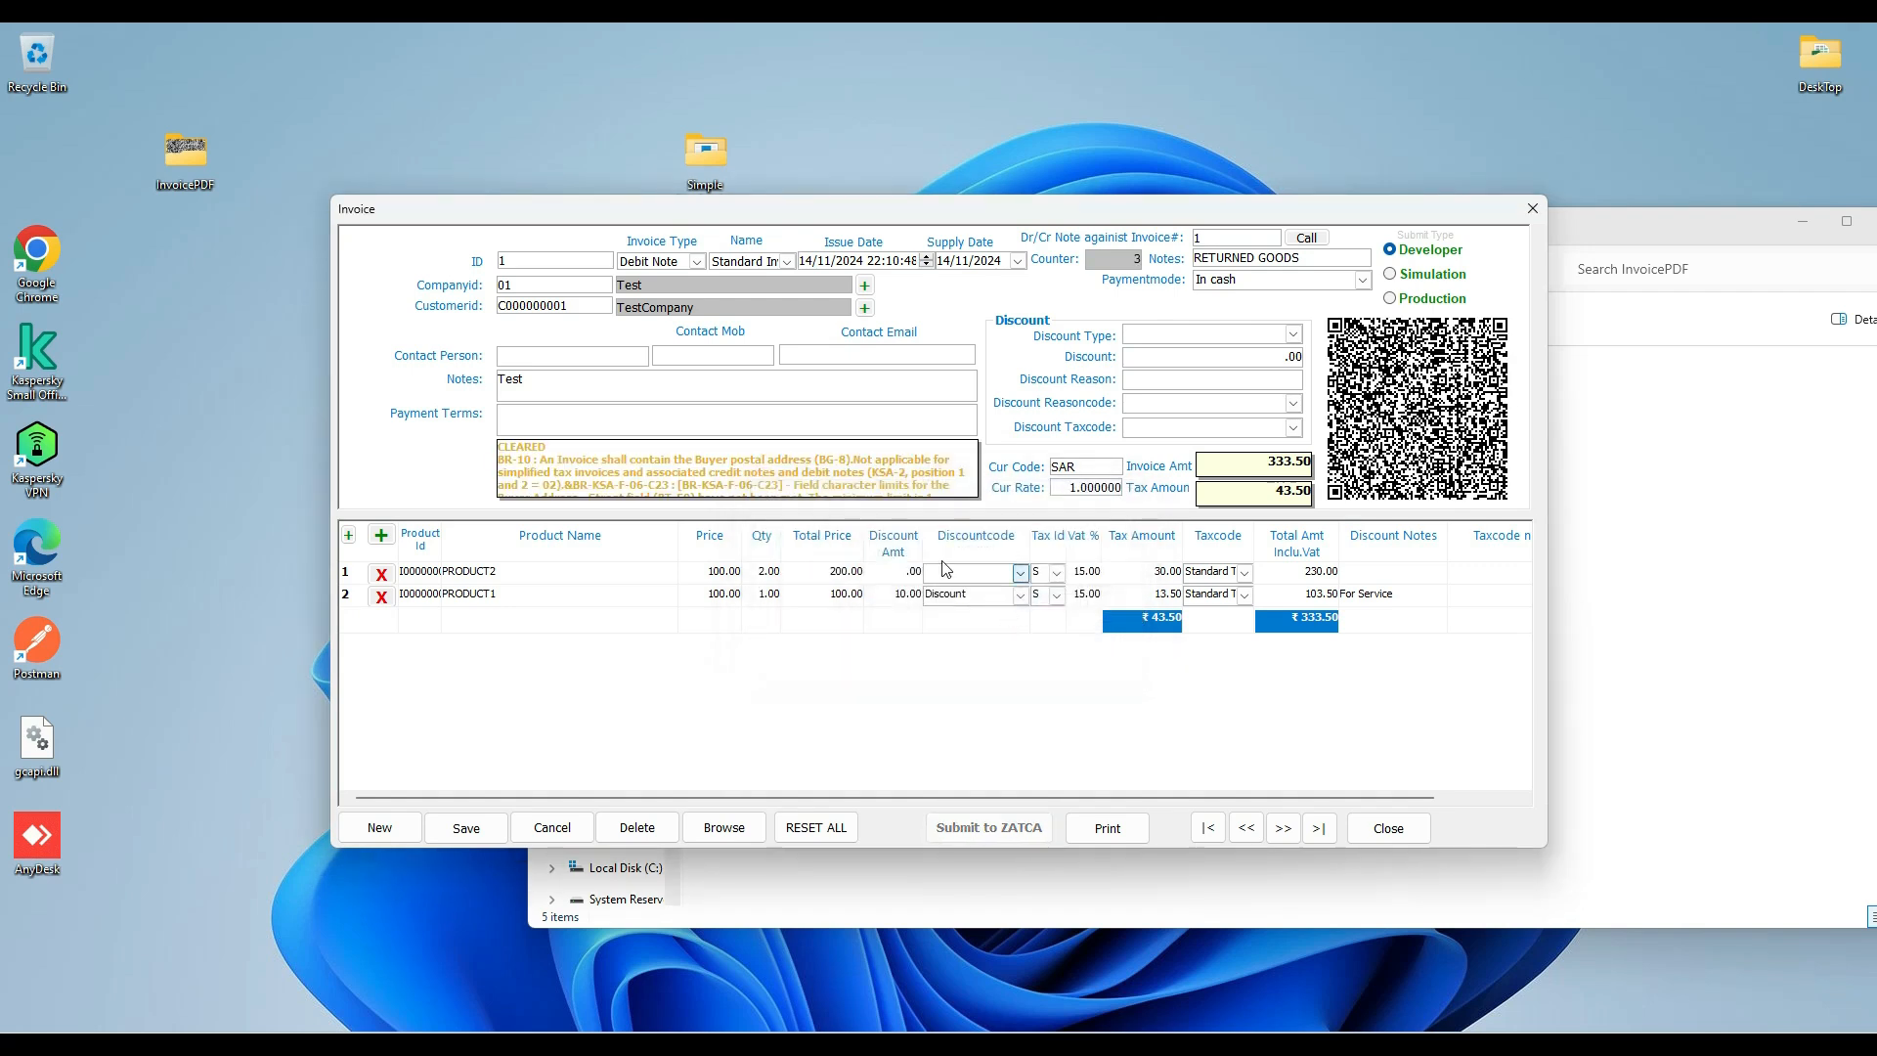
scroll(571, 487, "up", 2)
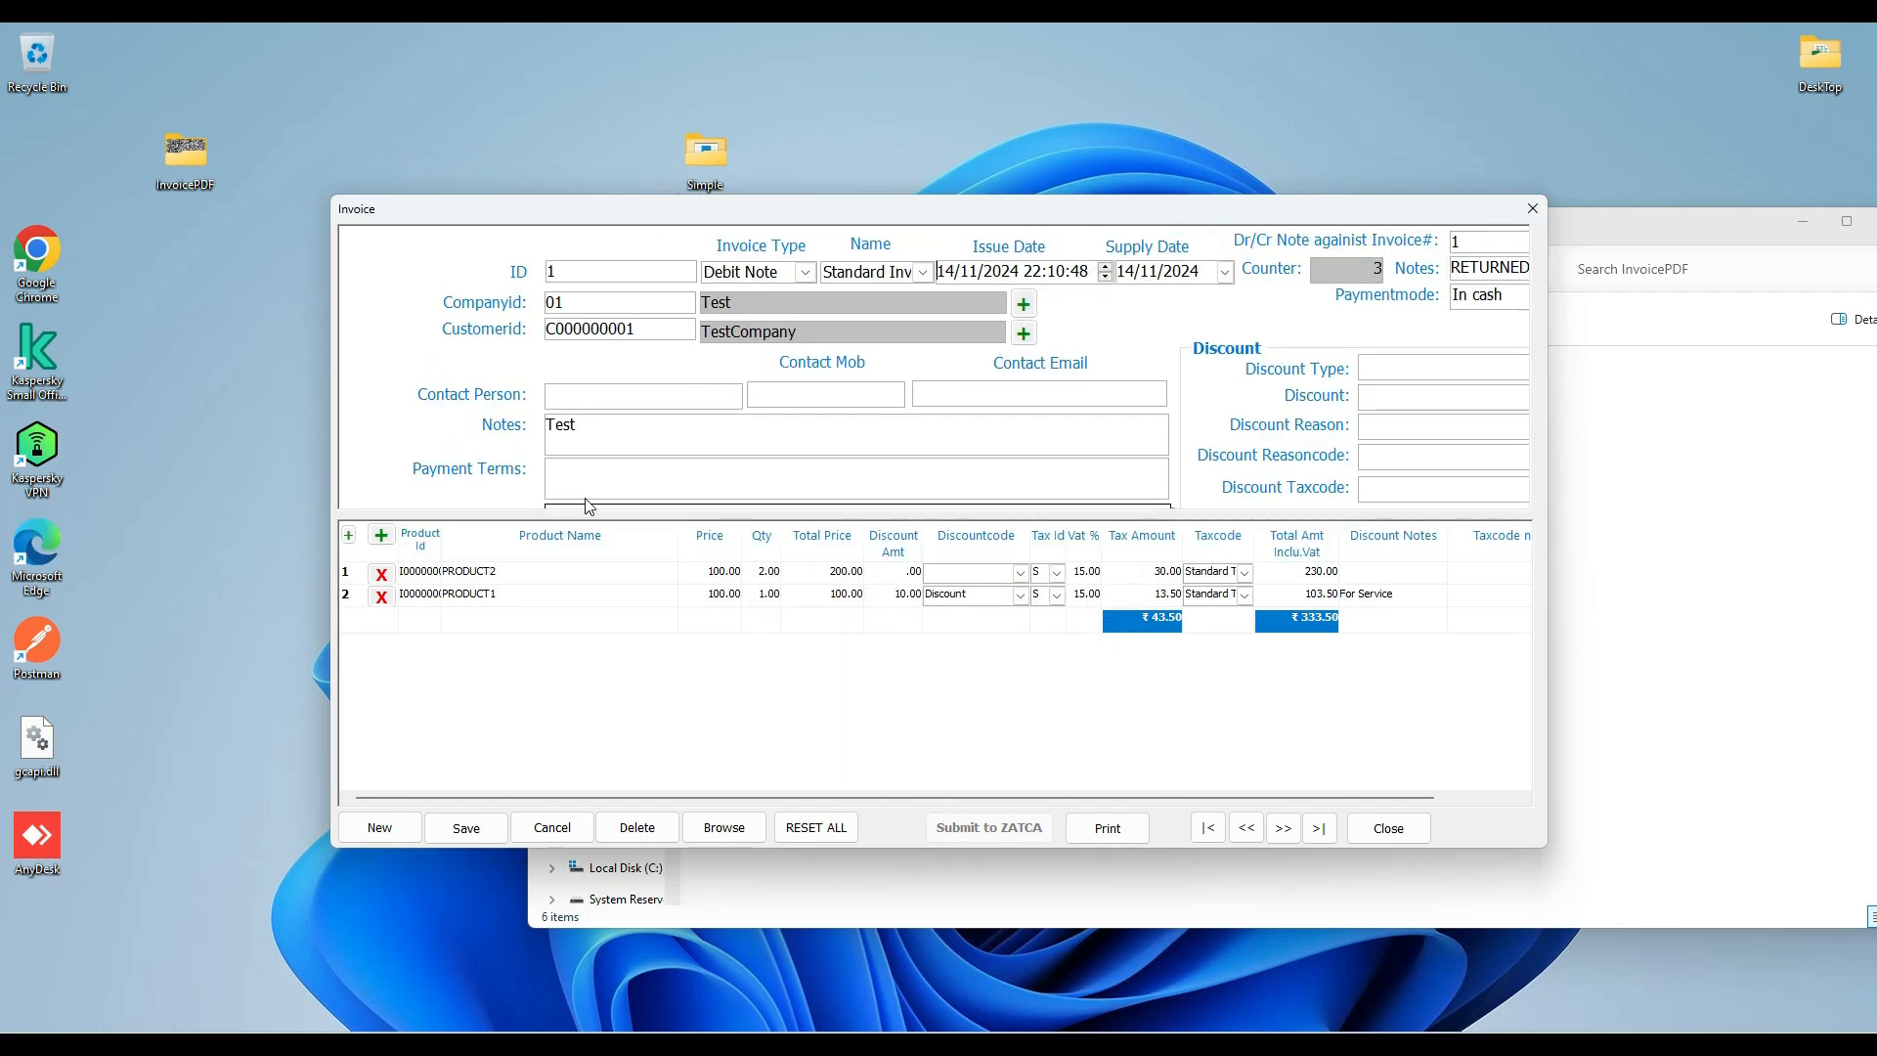
scroll(596, 504, "down", 2)
left_click_drag(496, 798, 635, 794)
scroll(792, 431, "down", 3)
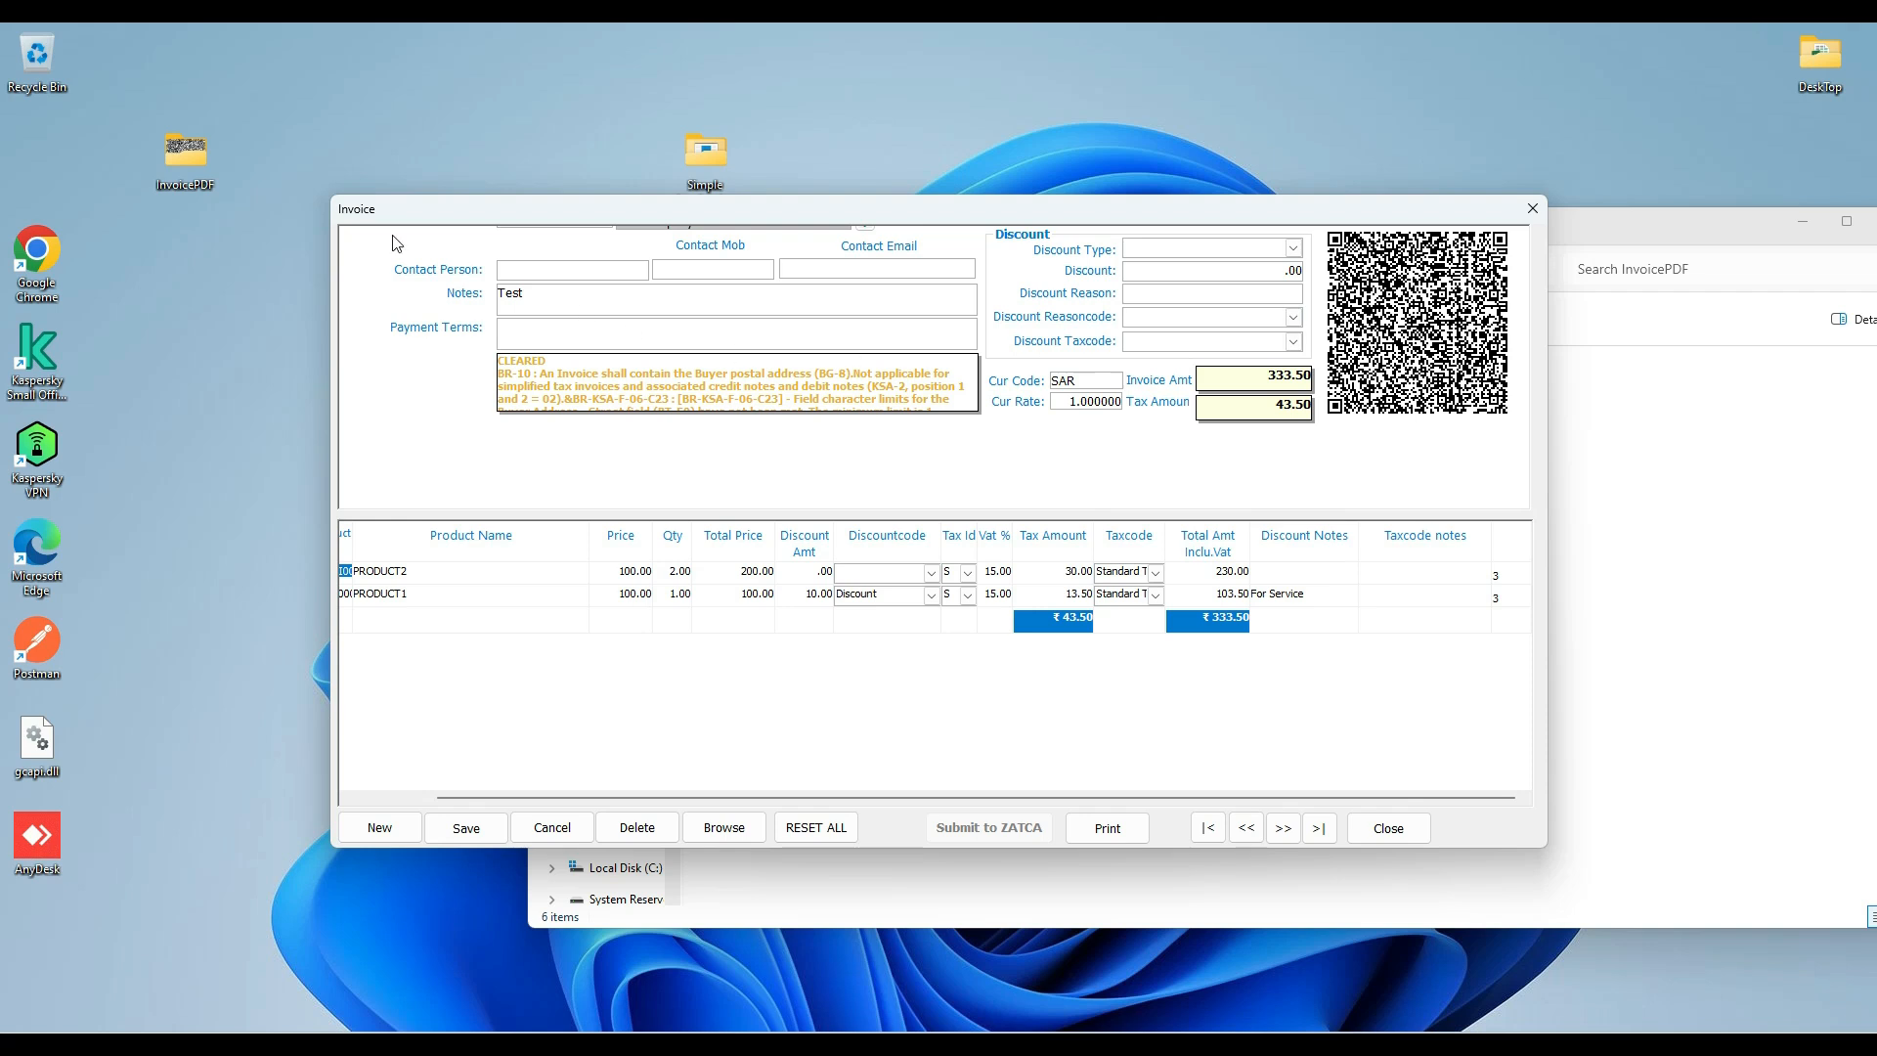
Check the InvoicePDF folder for the generated QR image files, and close the debit note form.
double_click(174, 168)
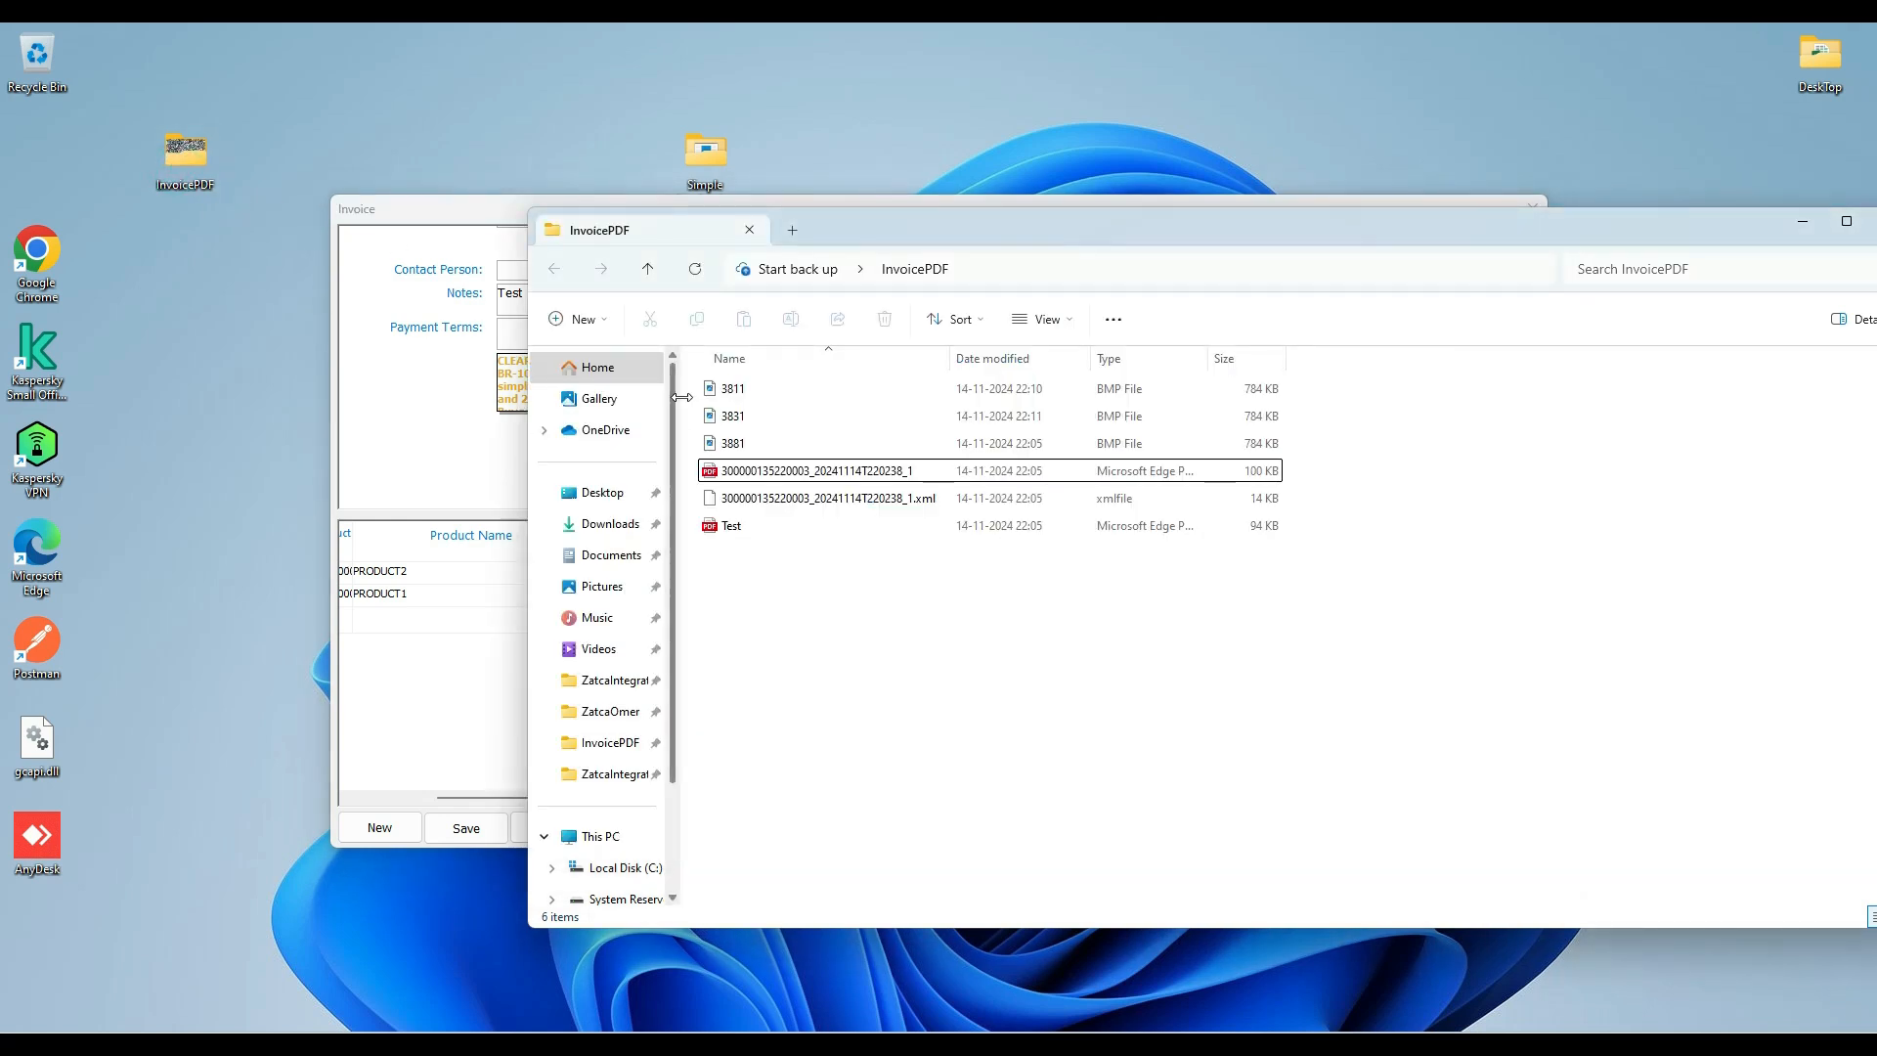
left_click_drag(694, 389, 733, 452)
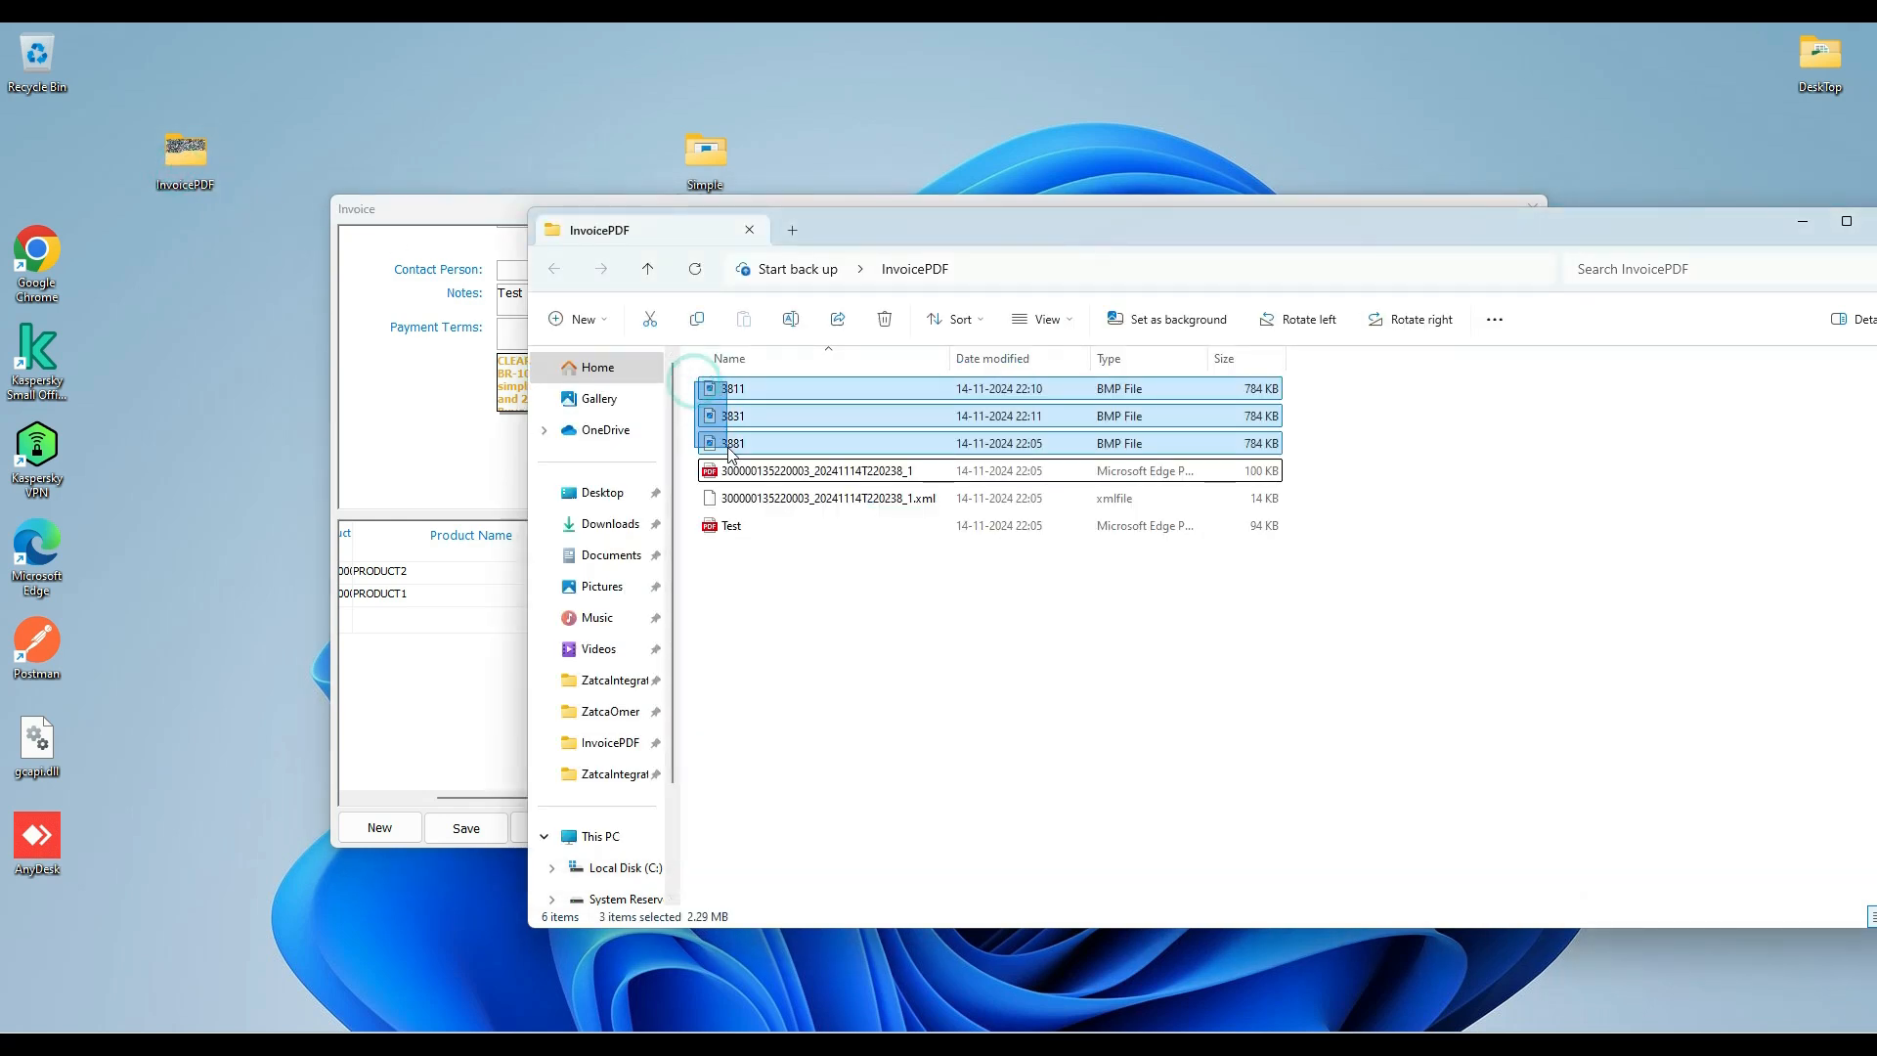
left_click(826, 660)
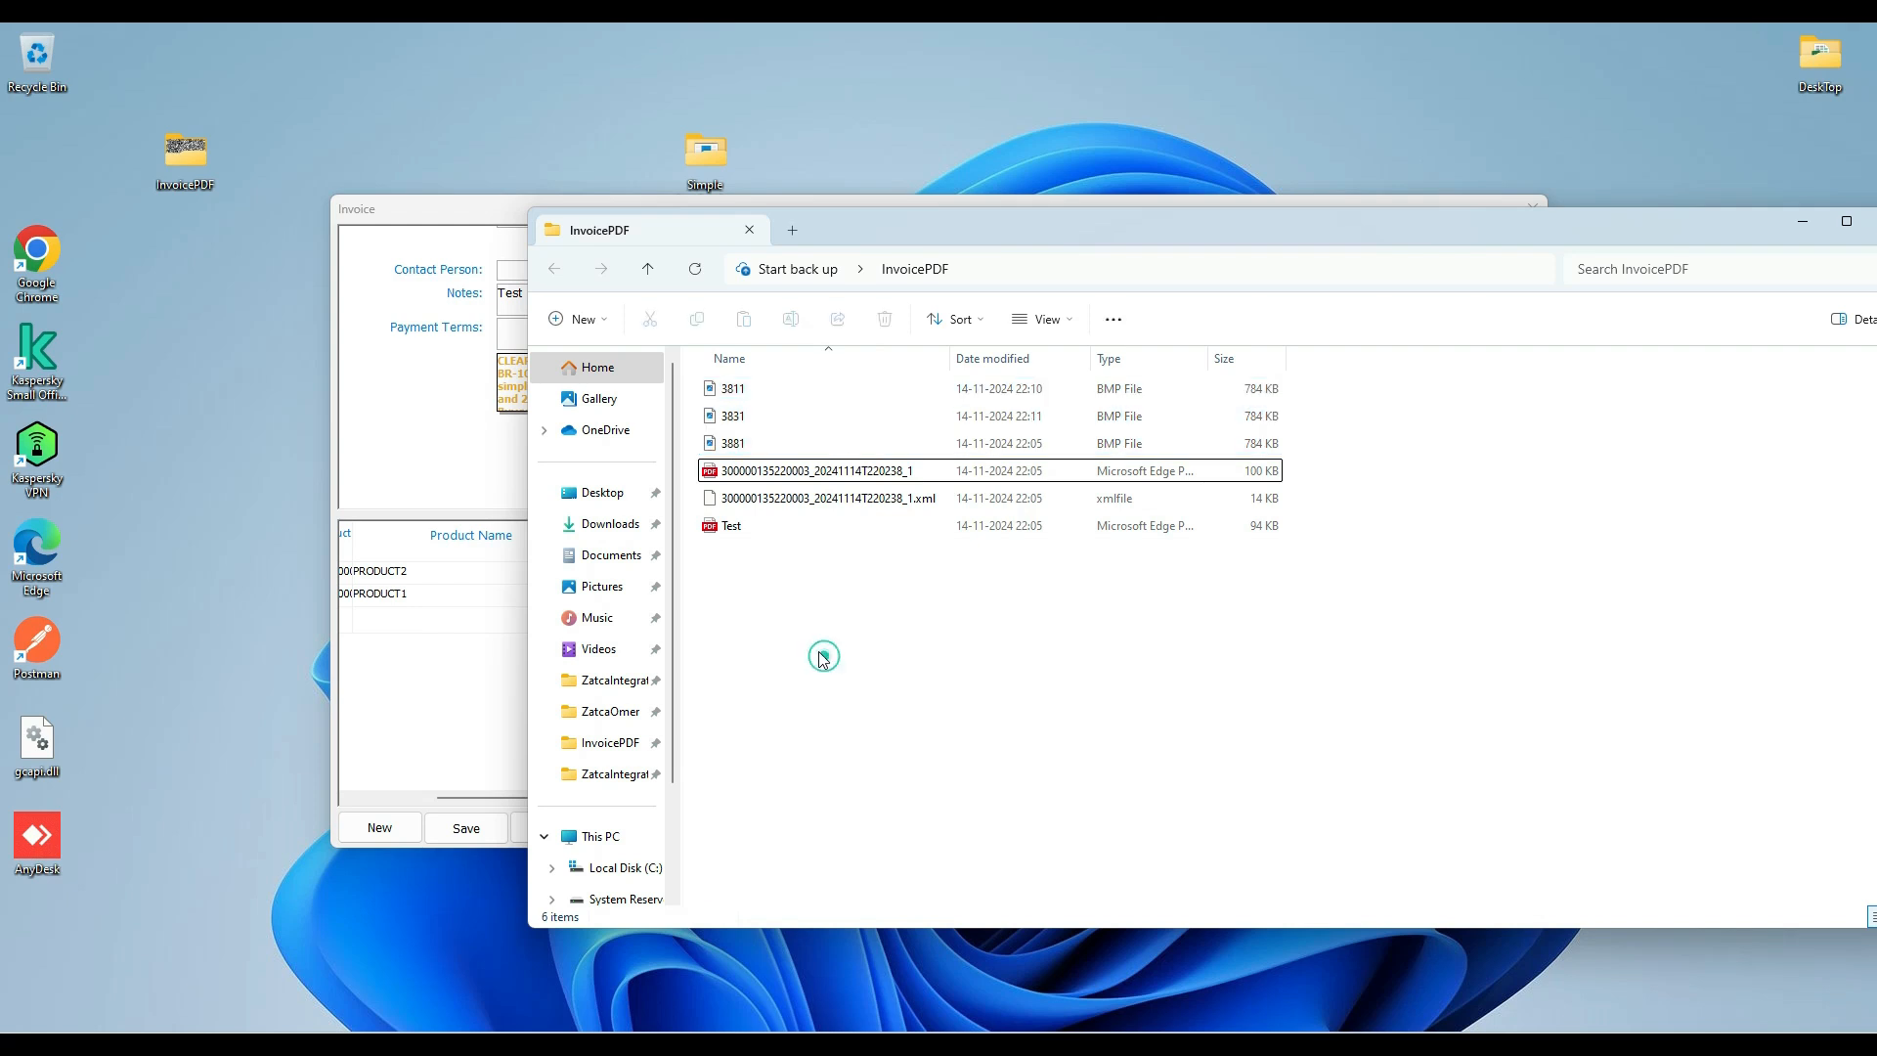
left_click(399, 437)
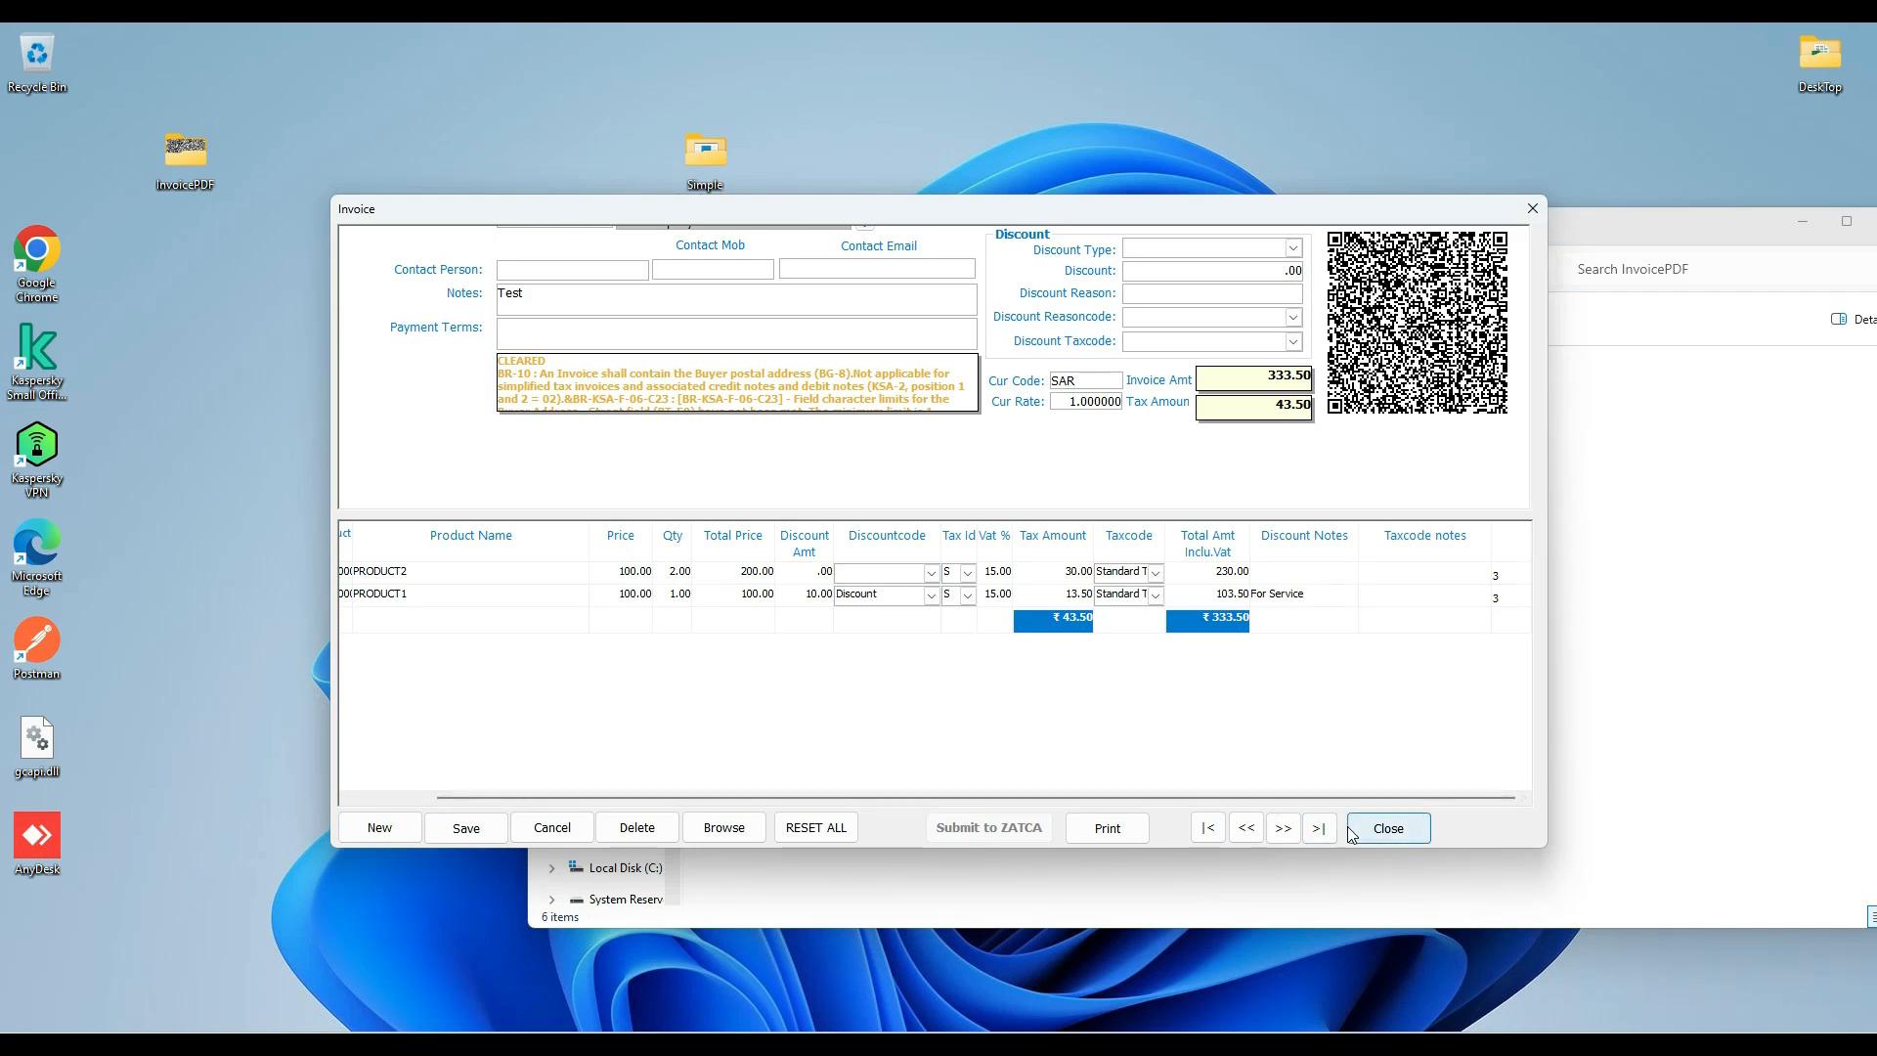
left_click(1388, 831)
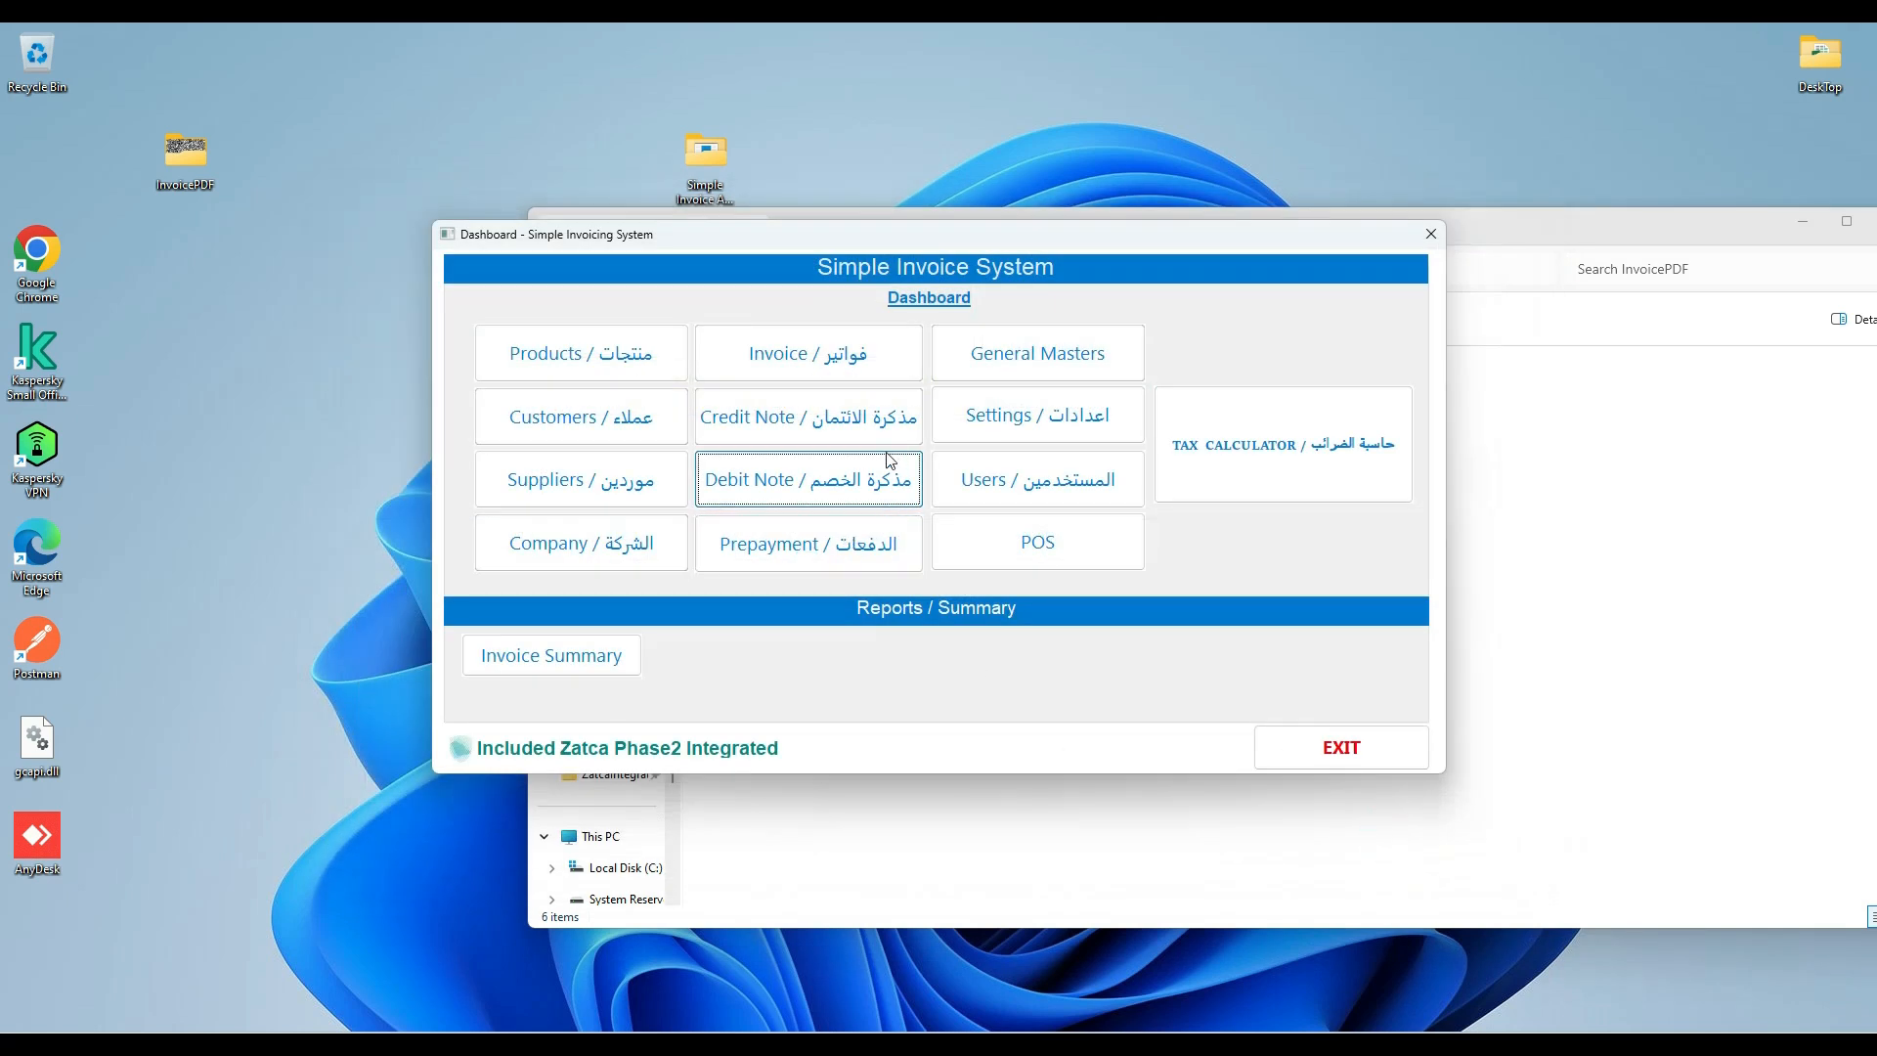
Open the tax calculator and calculate VAT added to a sales price of 100 at 15% with Method 1.
left_click(1220, 461)
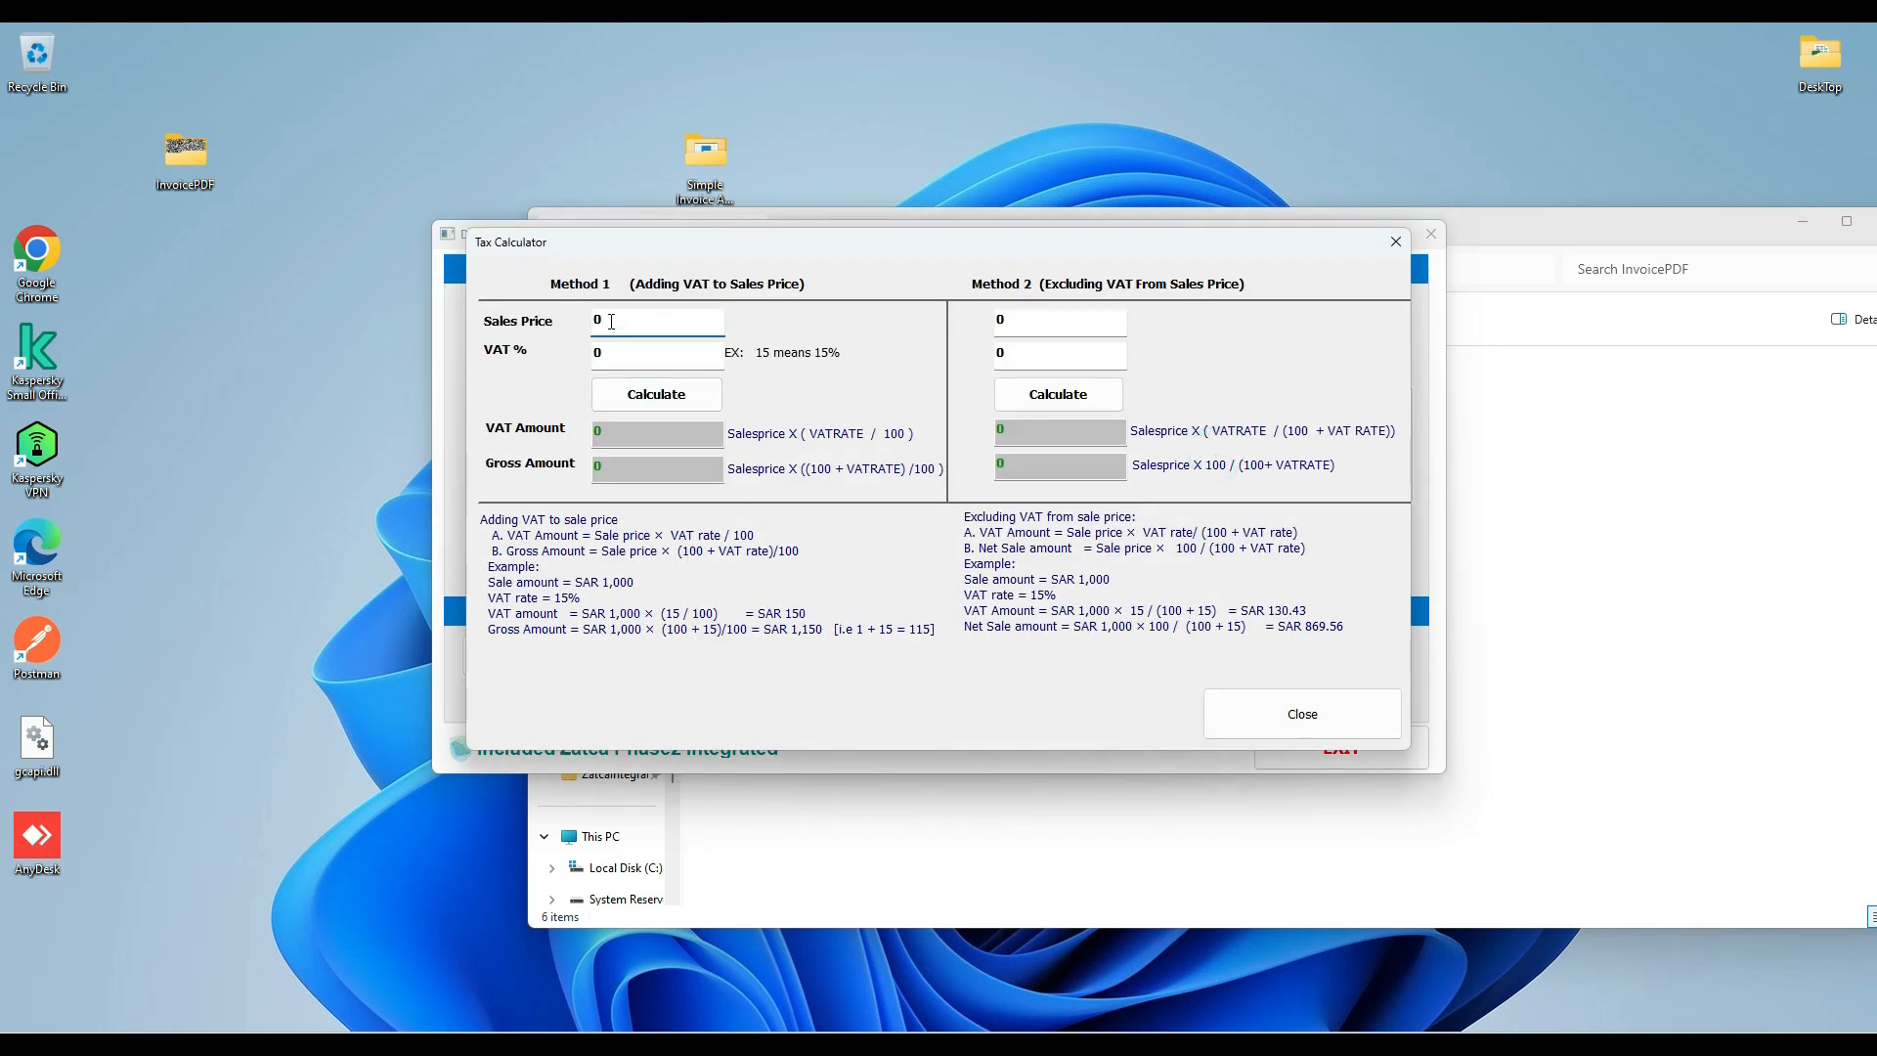
type("100")
left_click(600, 405)
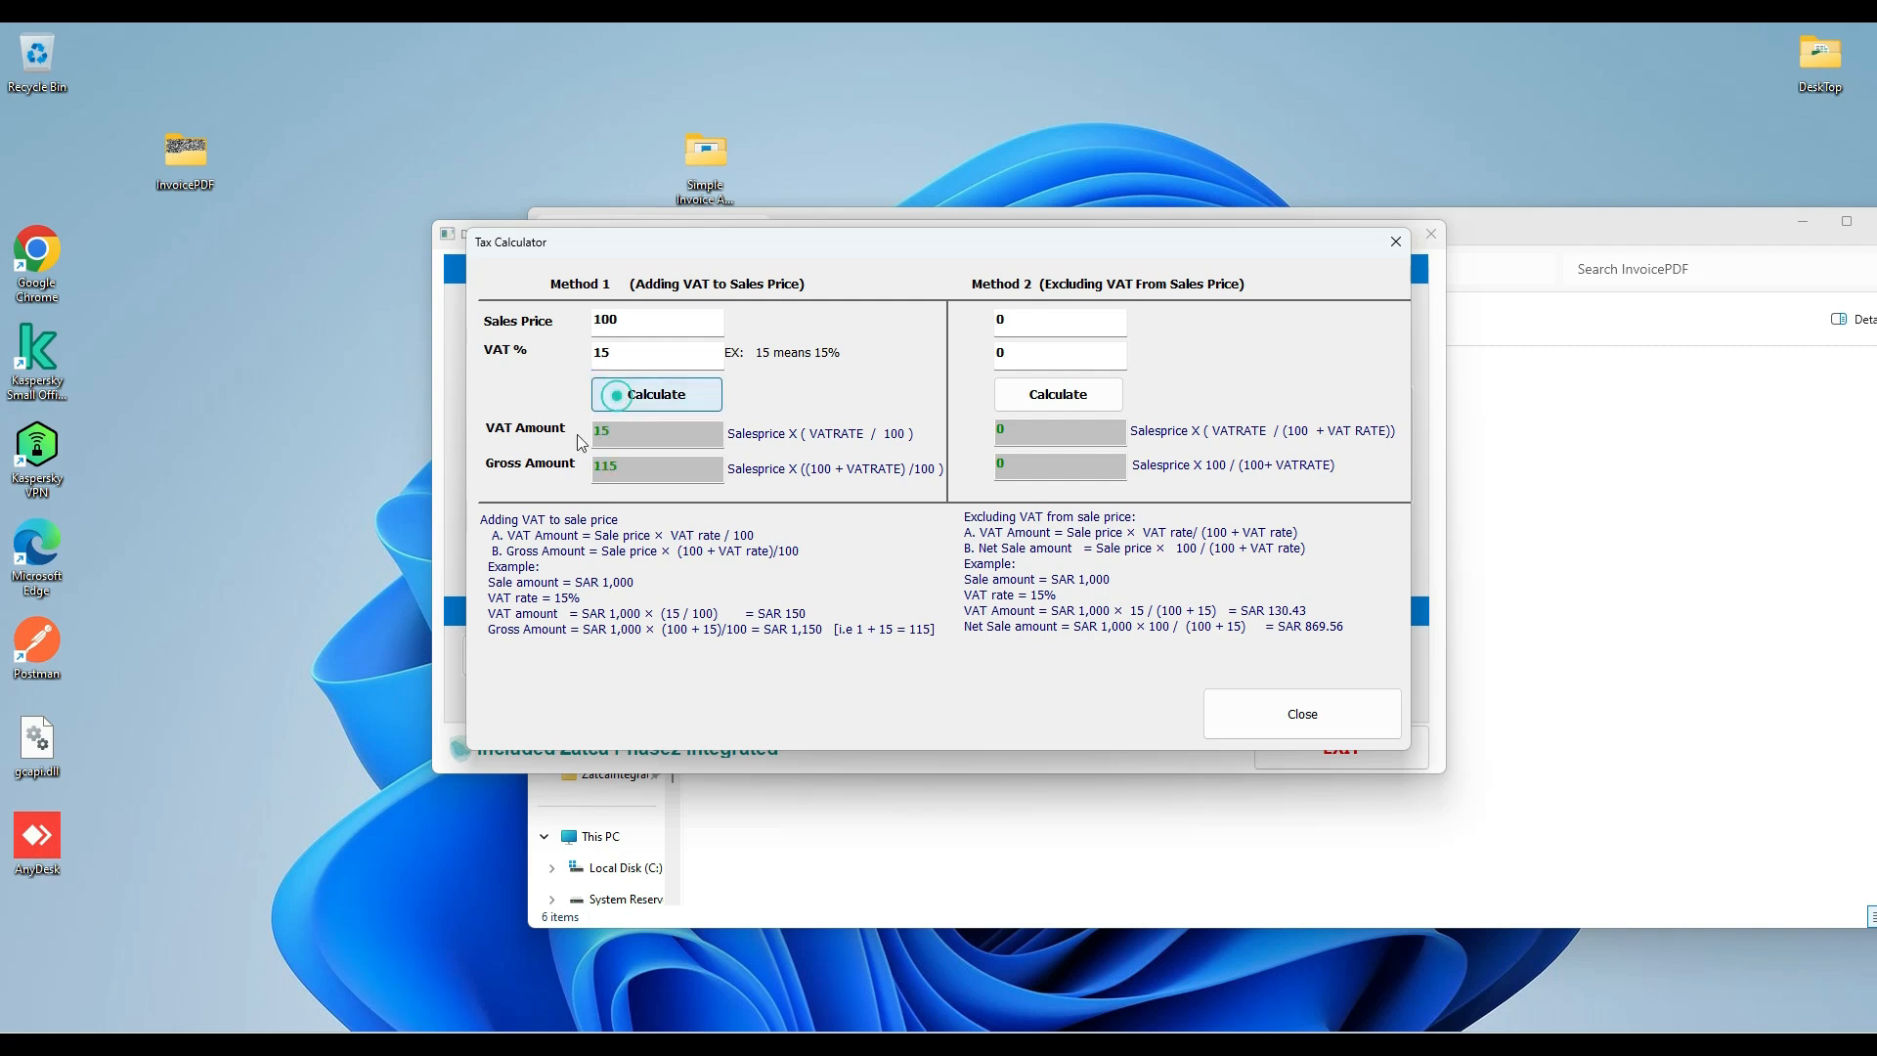
left_click_drag(631, 472, 596, 433)
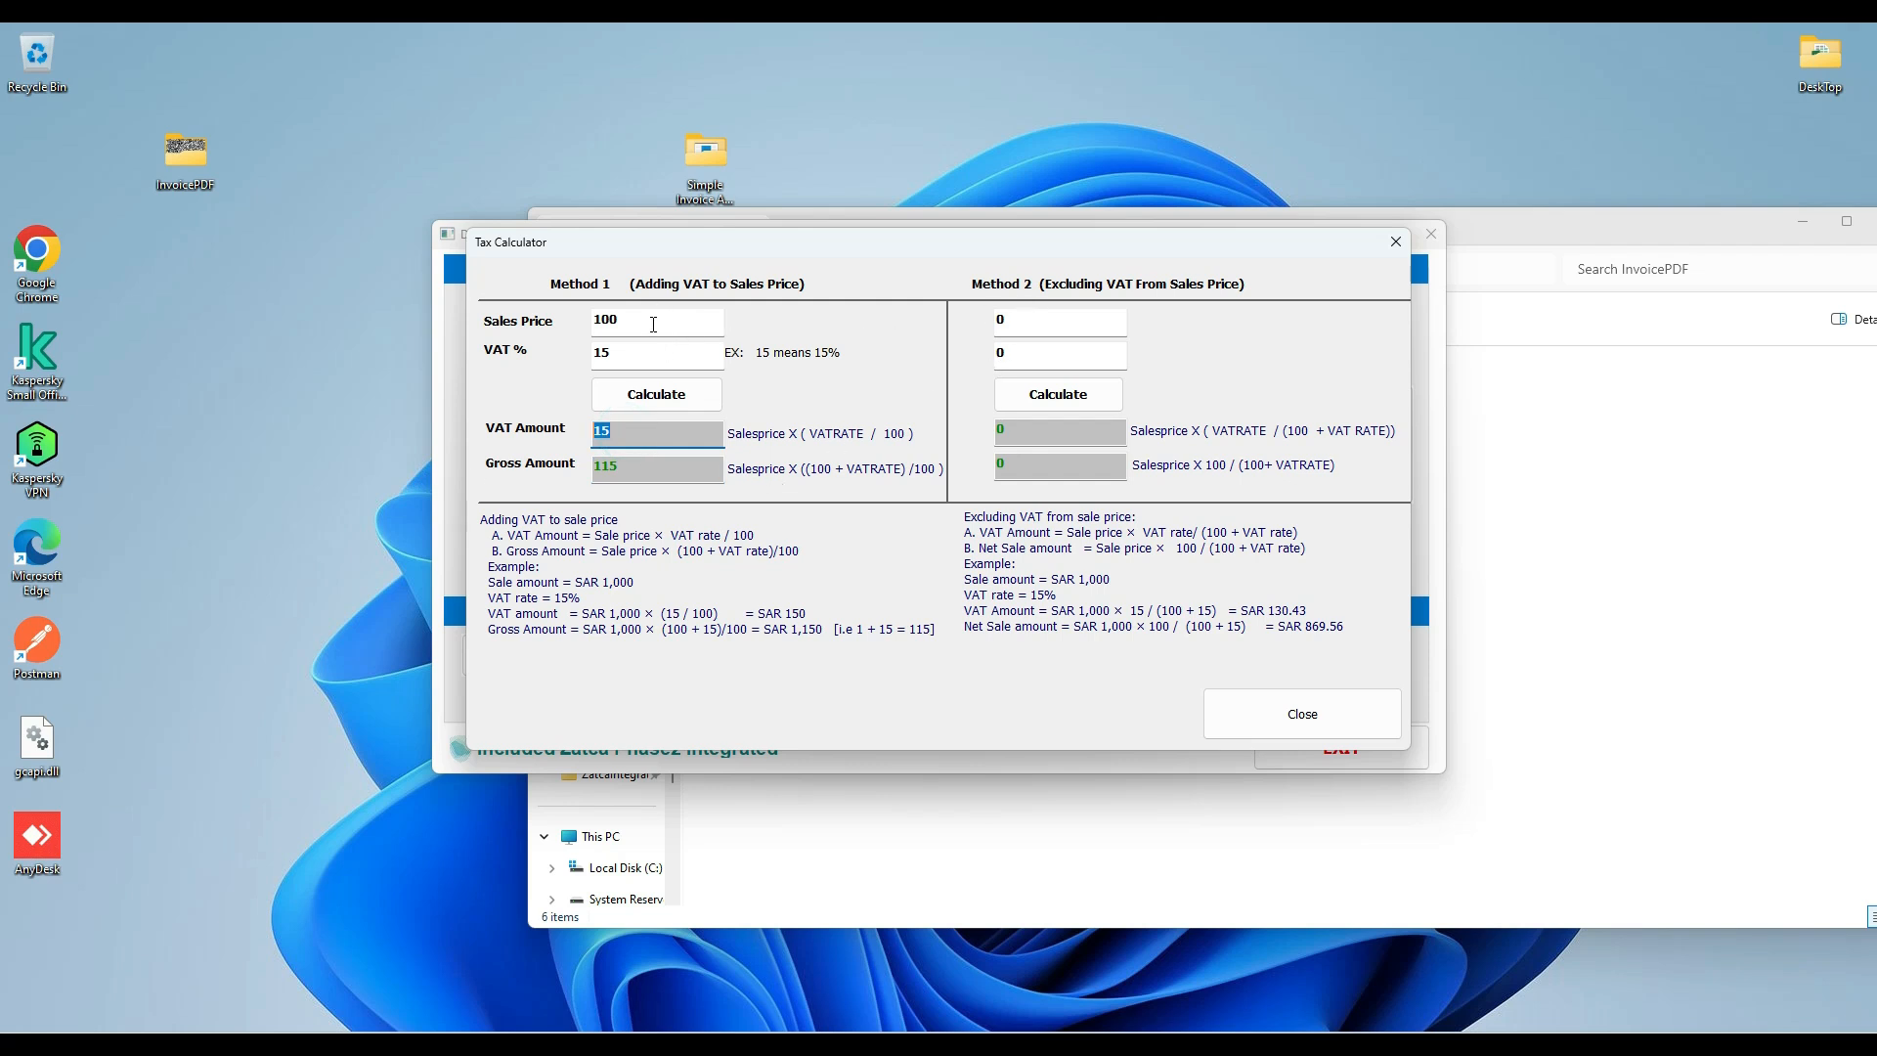
Calculate VAT excluded from a sales price of 115 at 15% with Method 2, and close the tax calculator.
double_click(1024, 319)
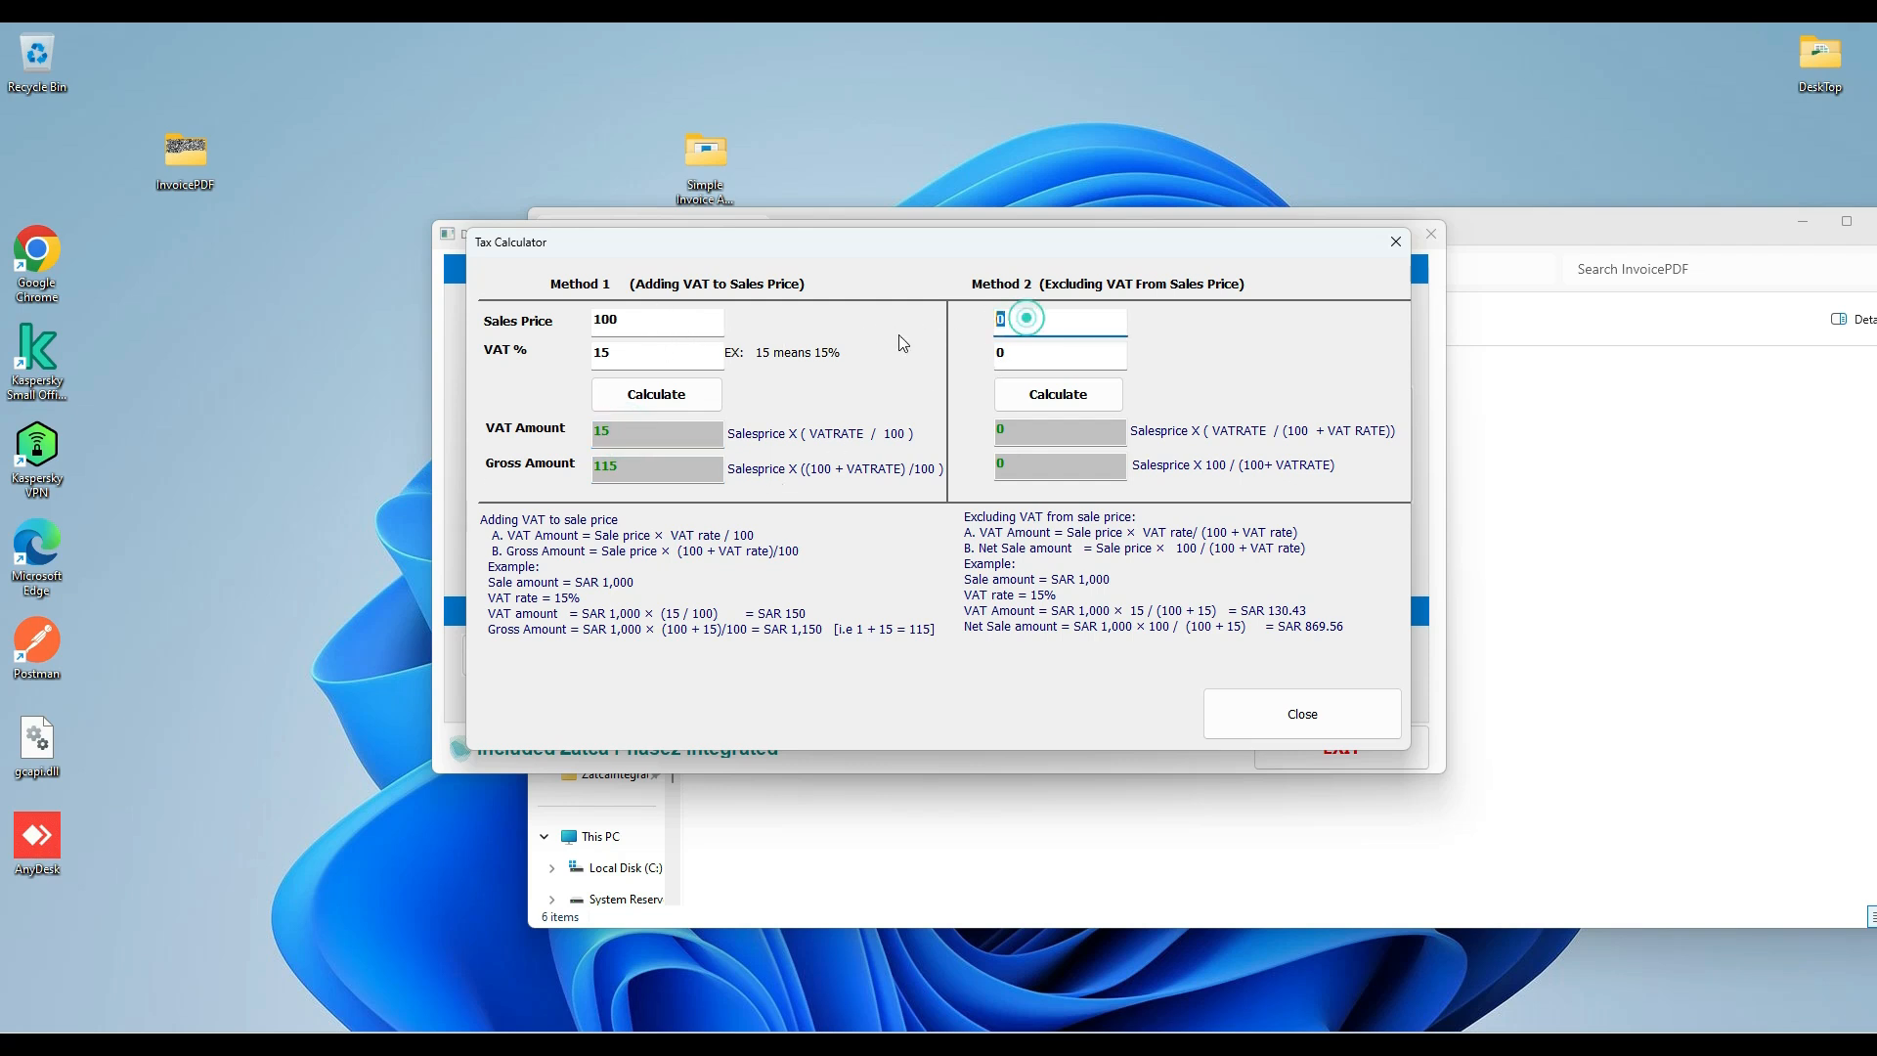
type("115")
left_click(997, 353)
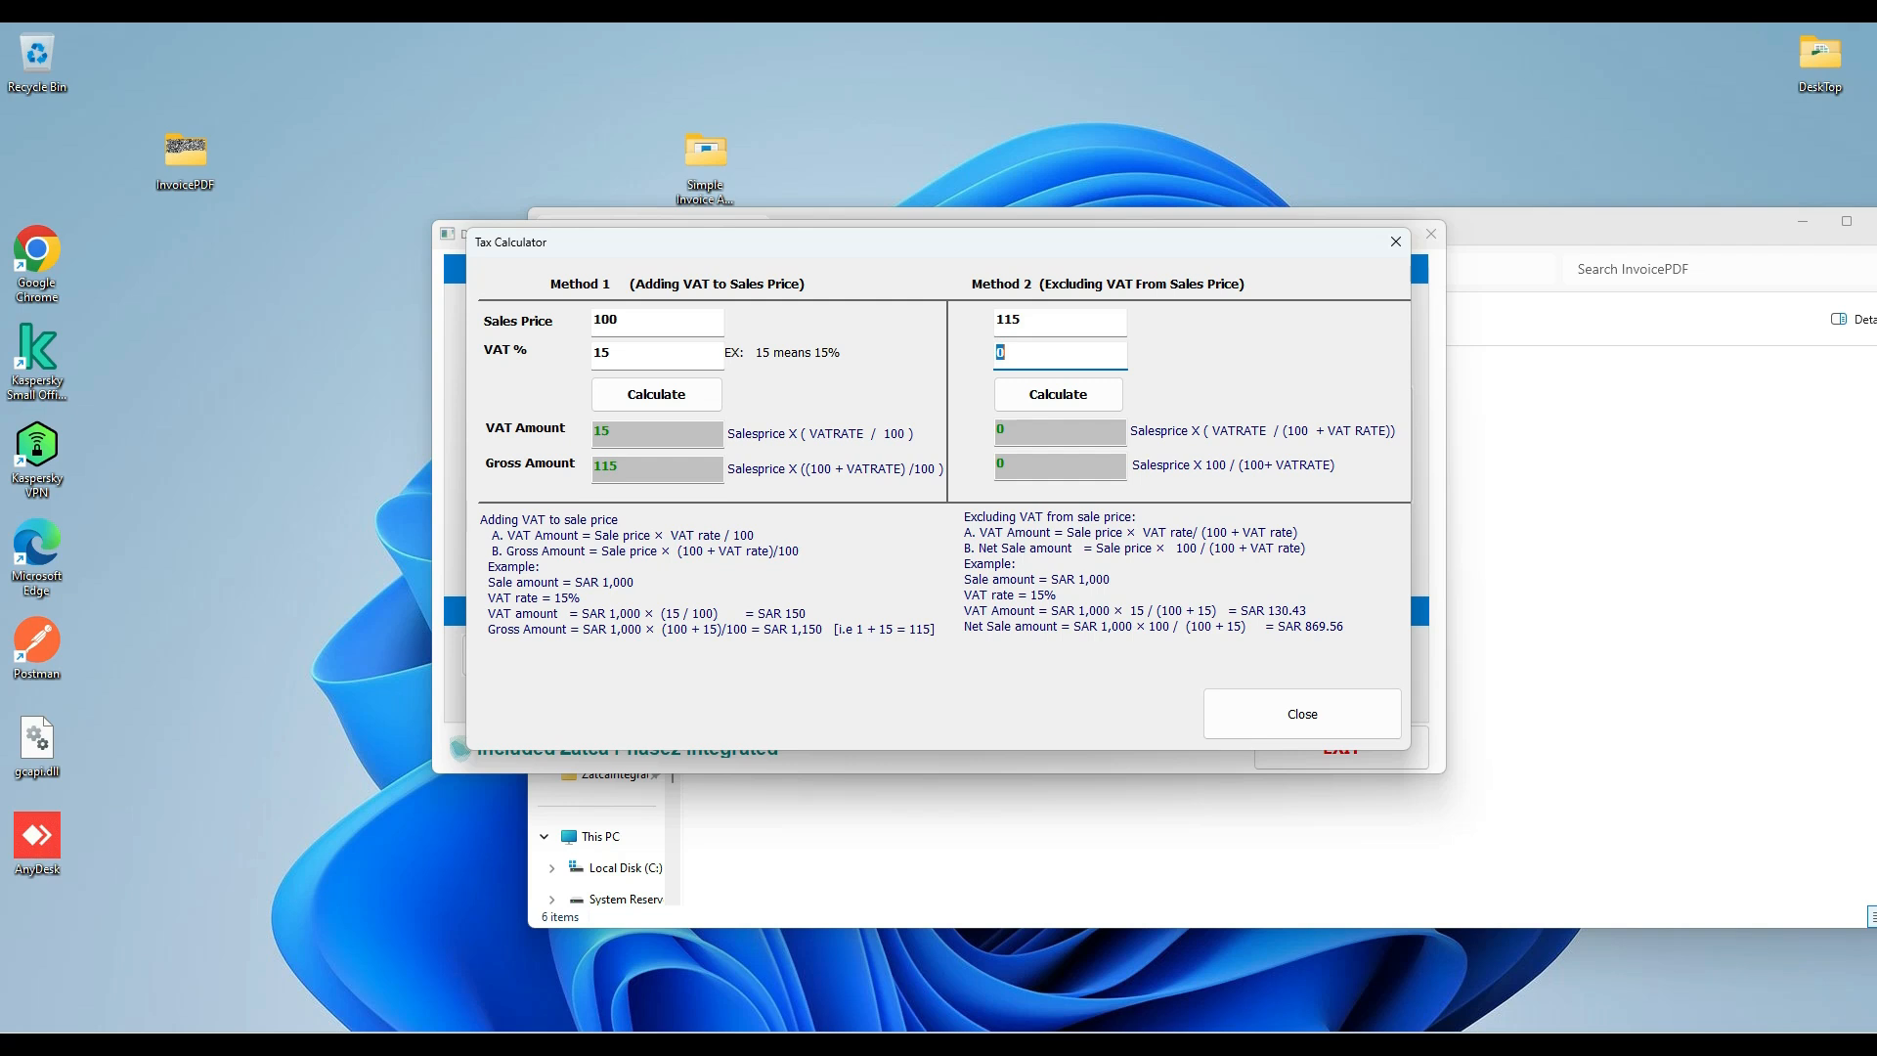
type("15")
left_click(1028, 401)
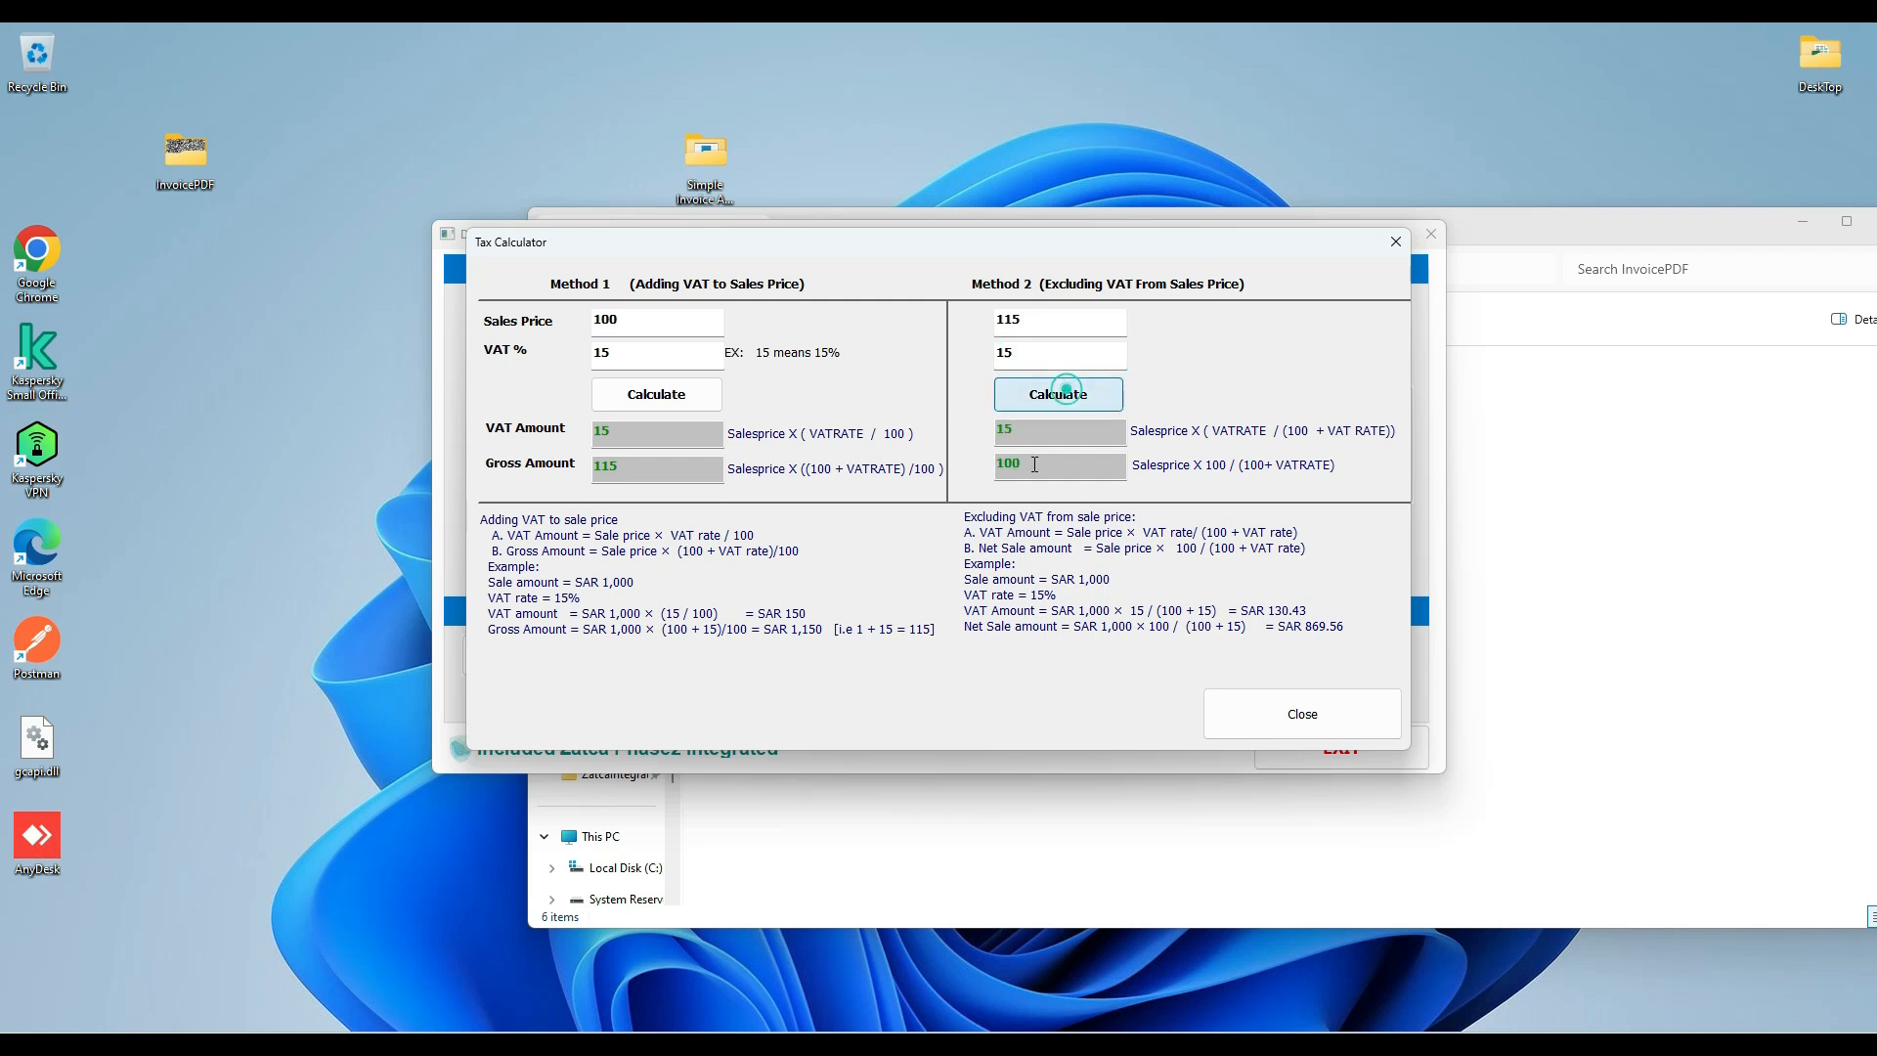
left_click(1041, 469)
left_click(1021, 430)
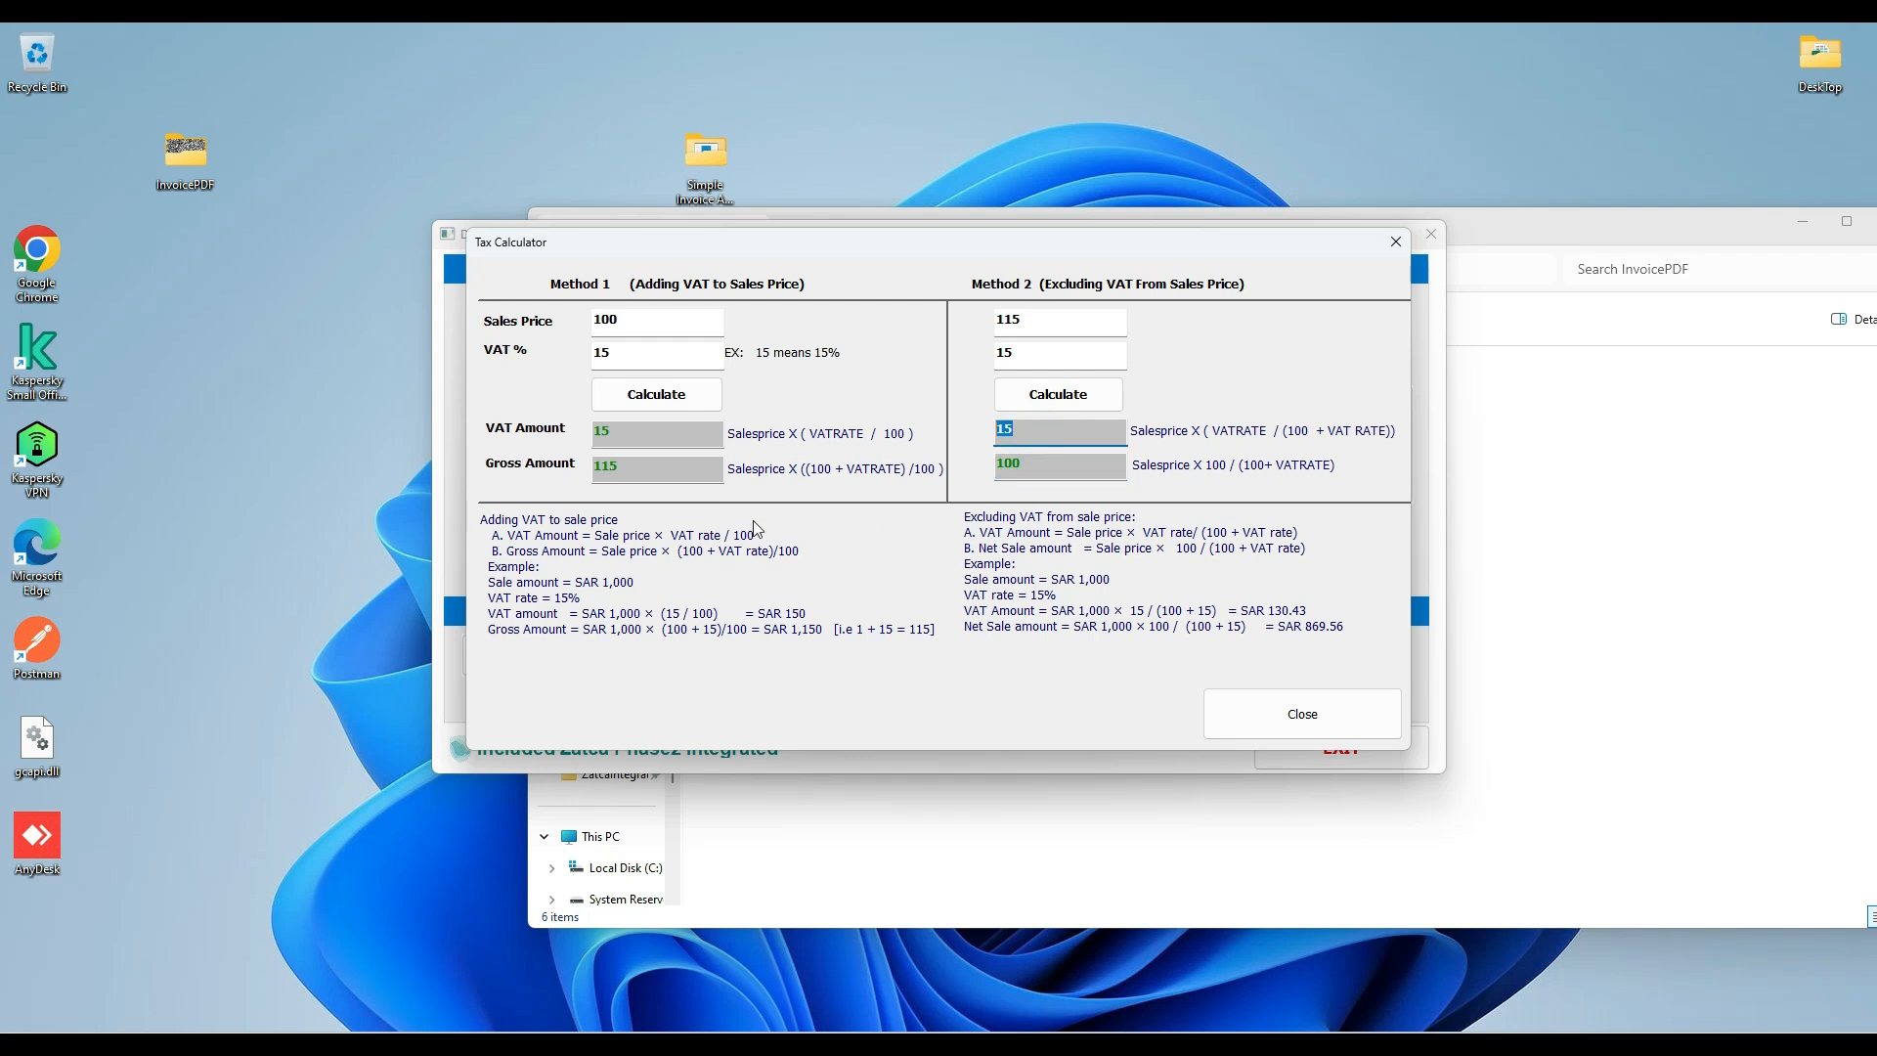
left_click(1288, 726)
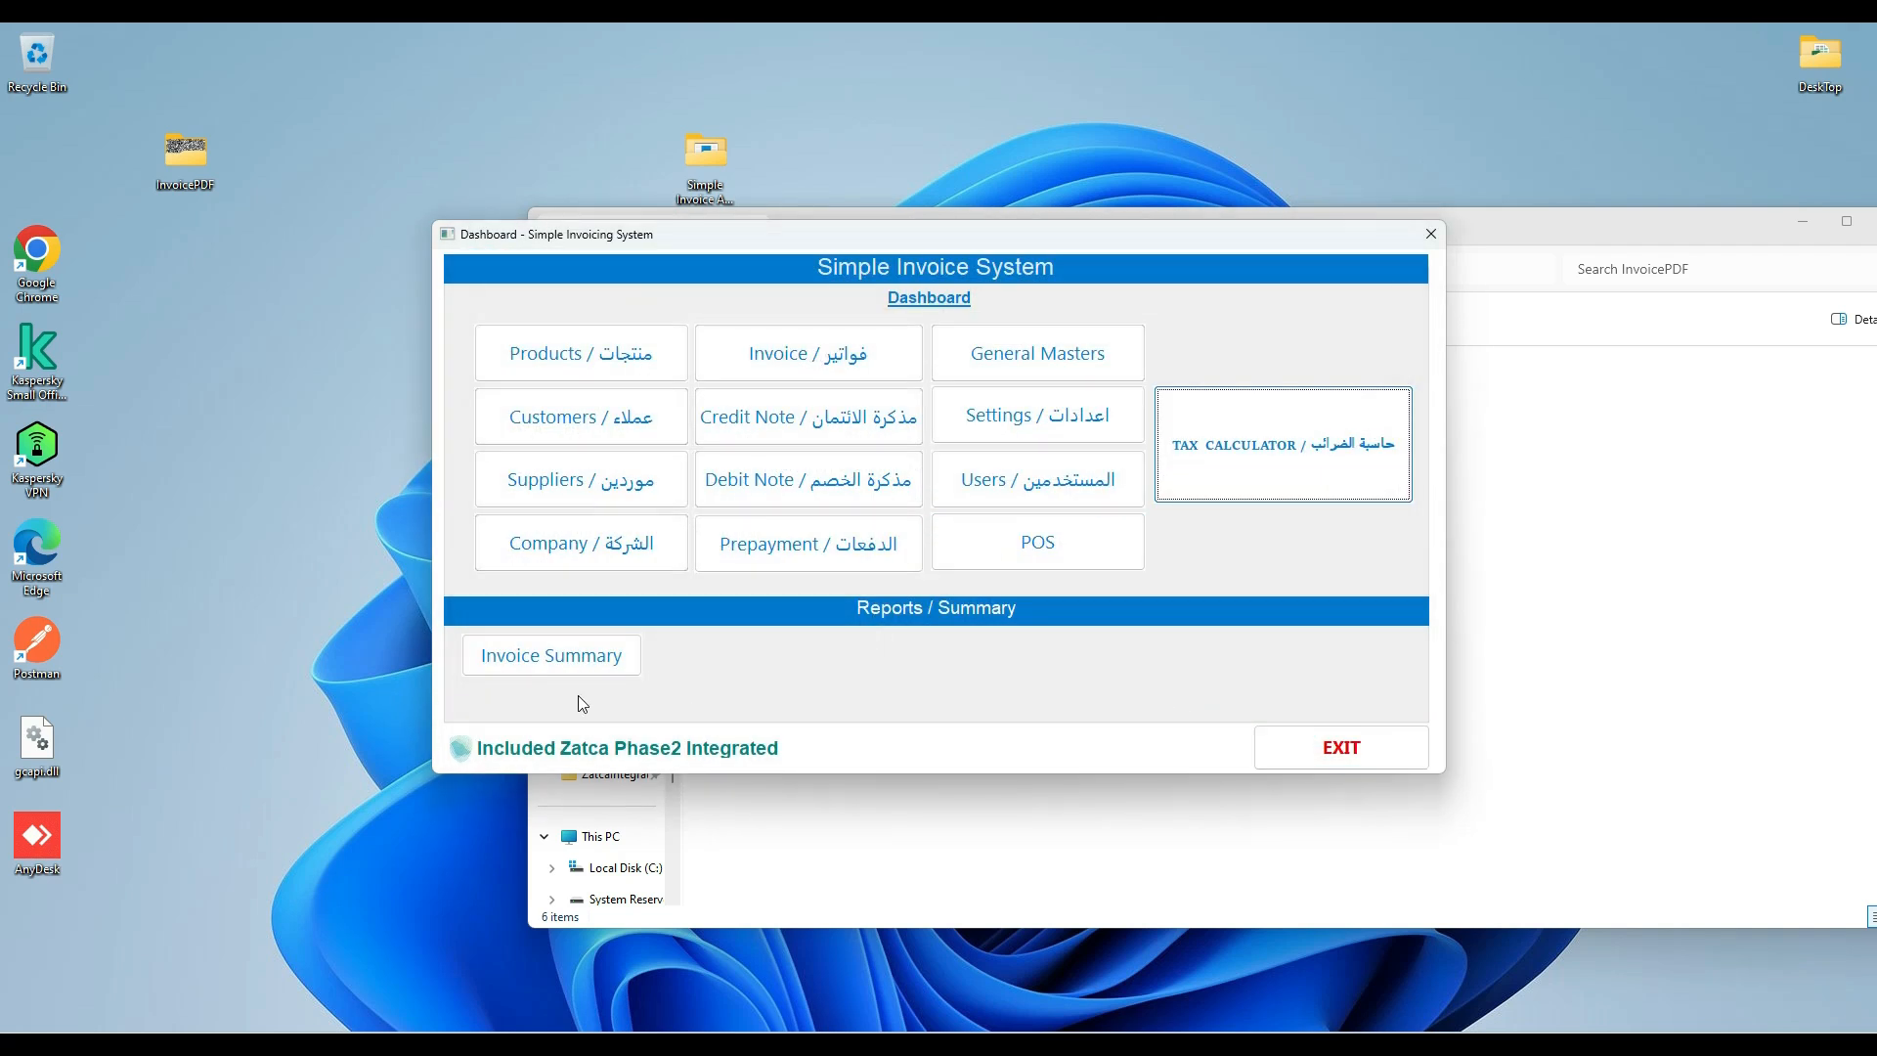
Open the invoice summary report, look through the type and name filters, and list the invoices with Pending status for 14/11/2024.
left_click(555, 668)
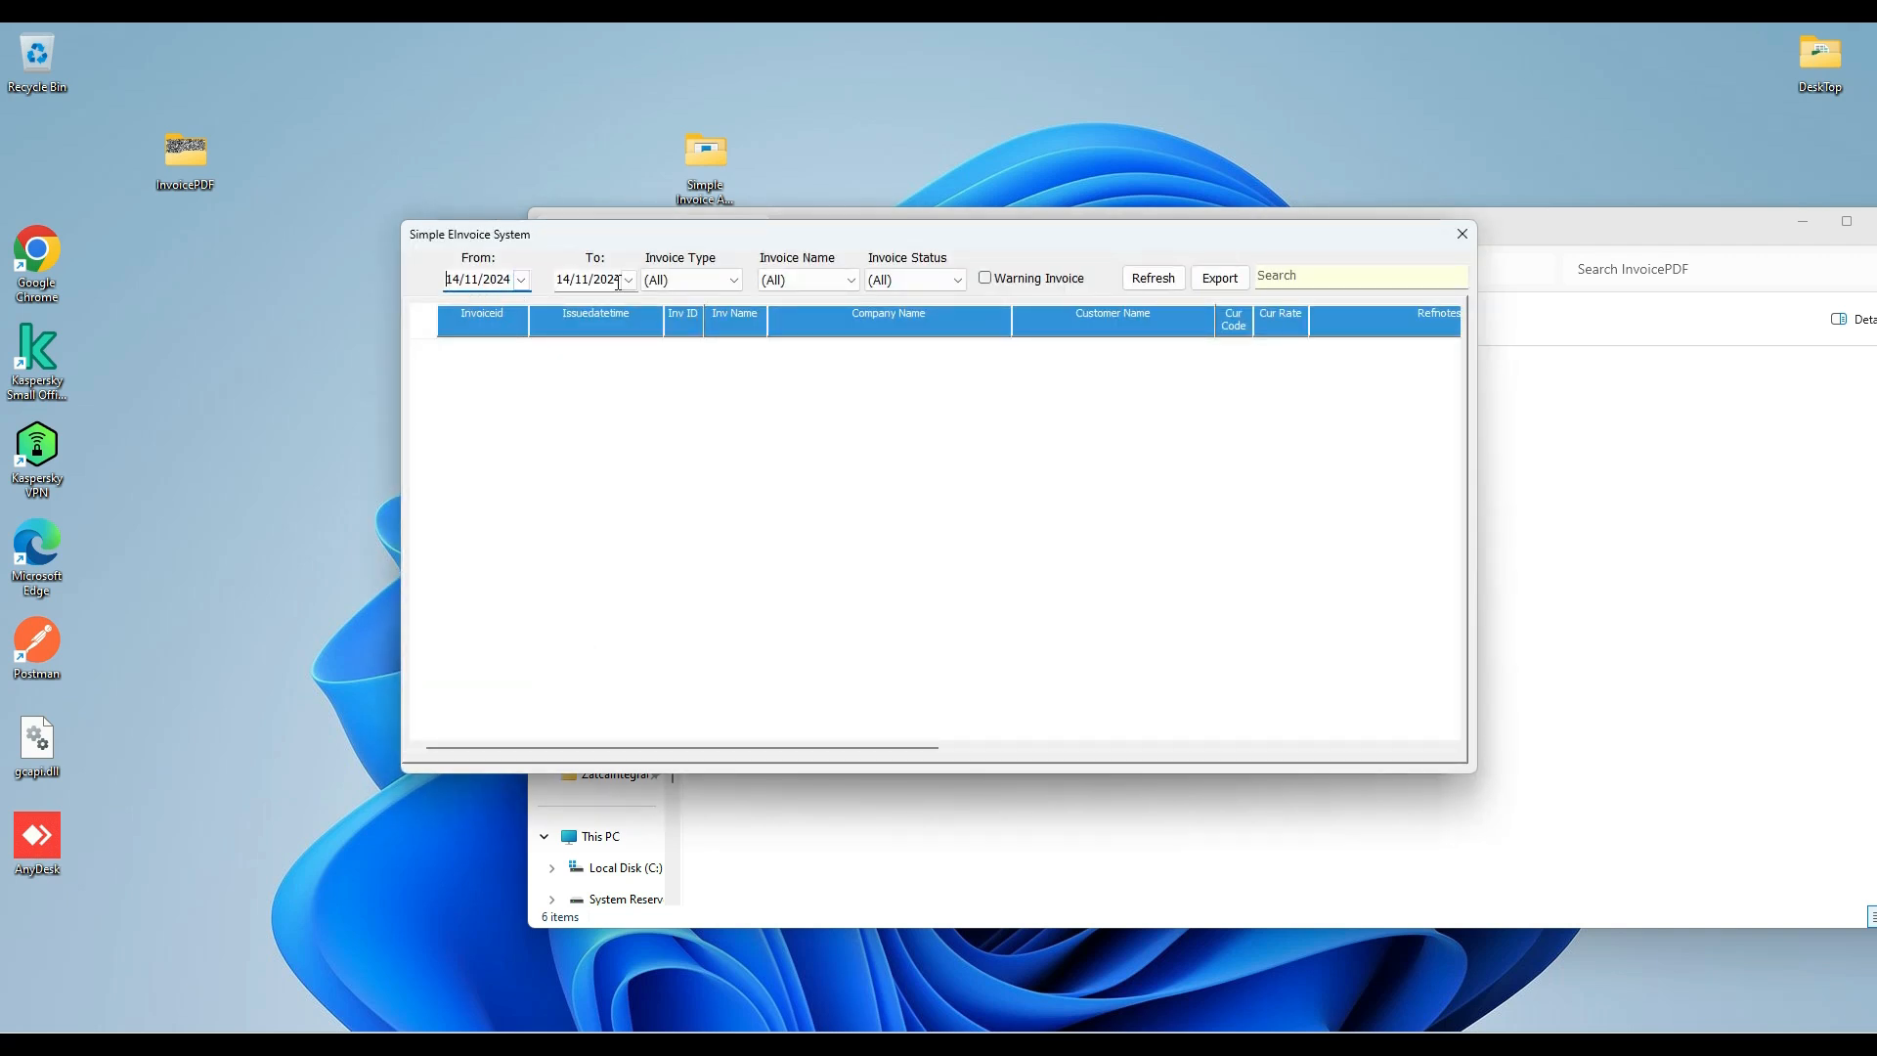
left_click(708, 282)
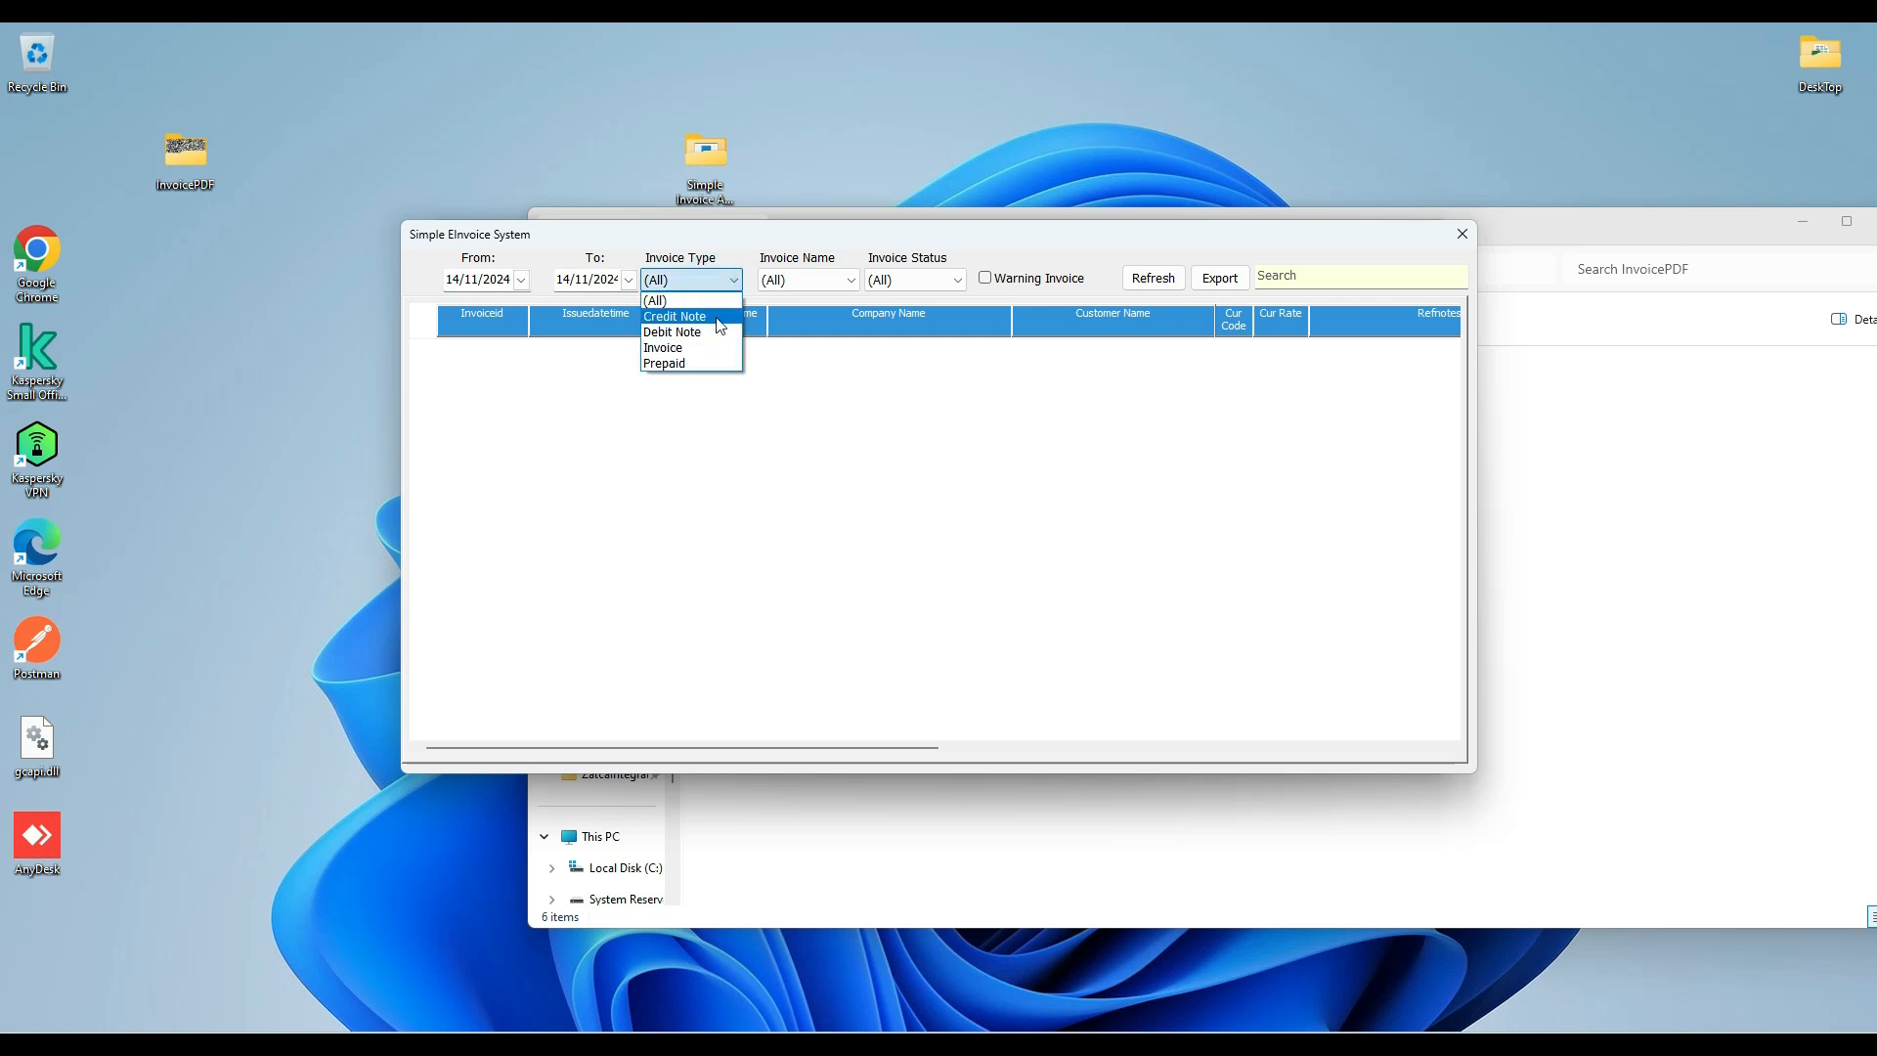
left_click(788, 285)
left_click(802, 280)
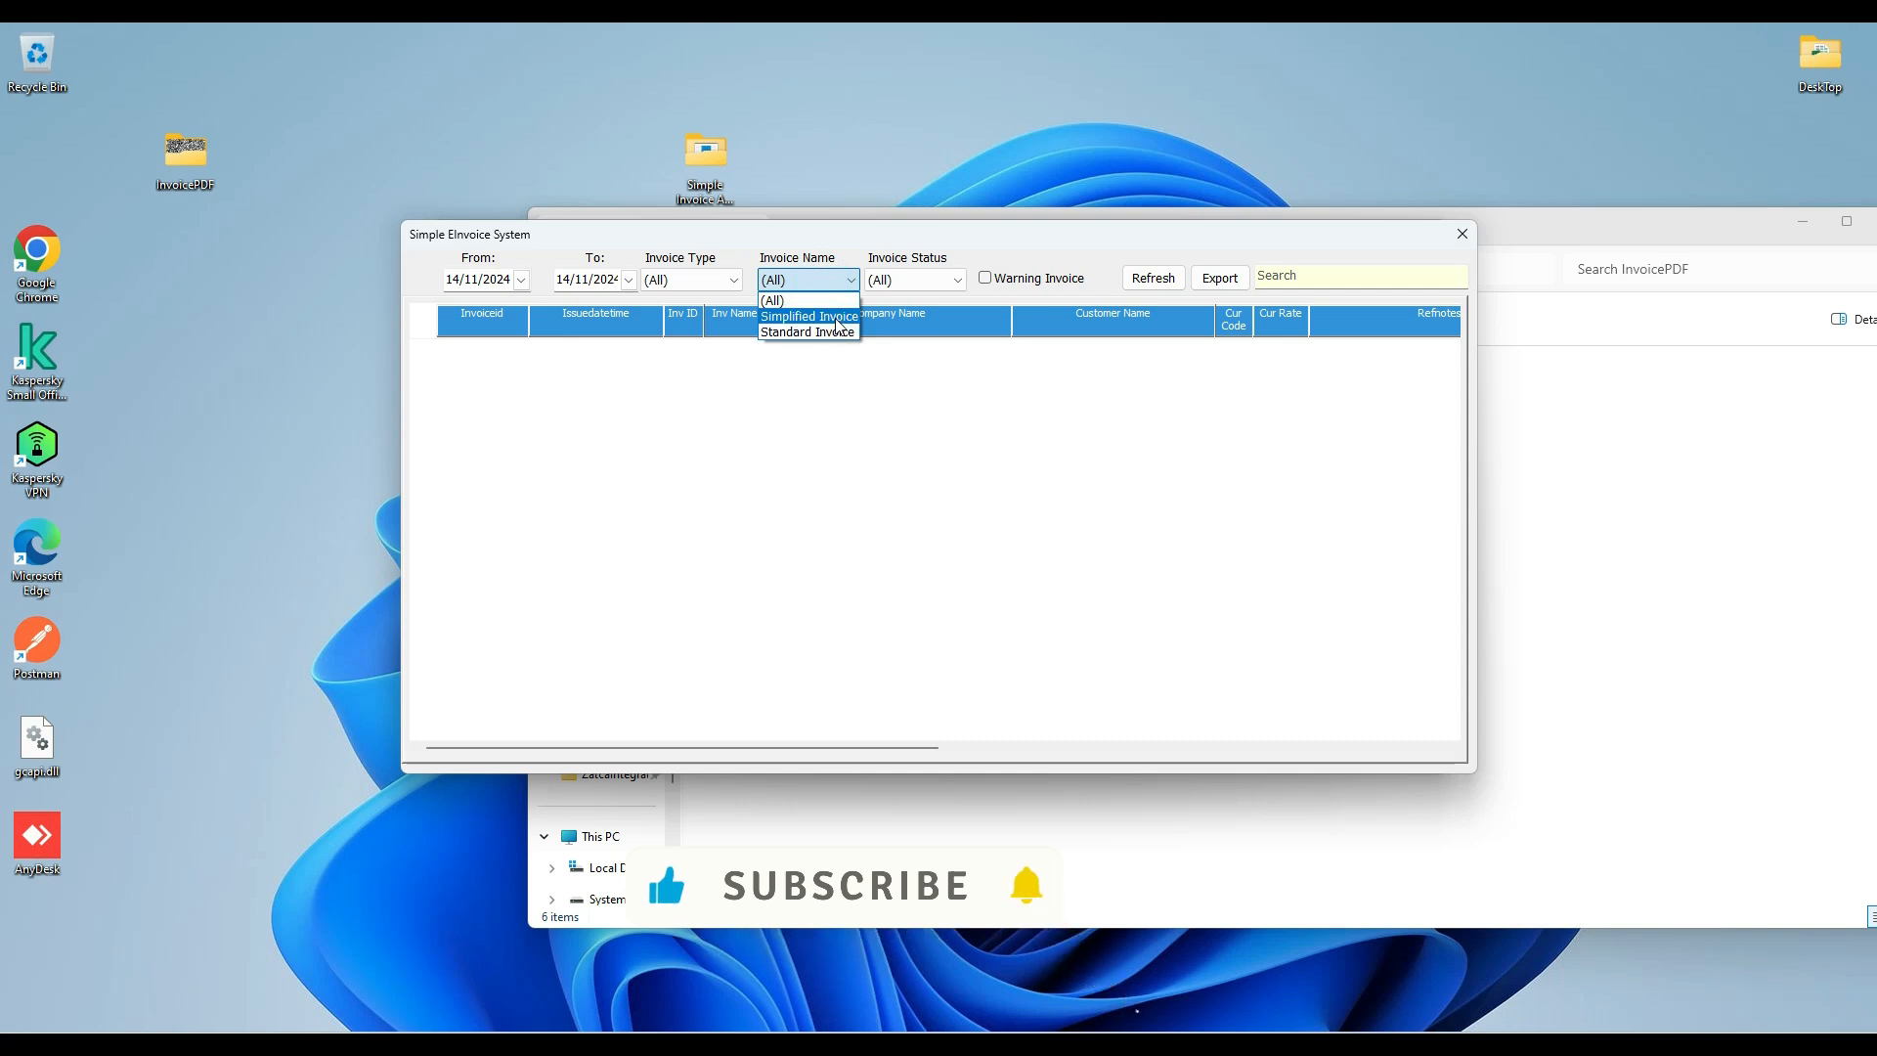
left_click(835, 286)
left_click(918, 281)
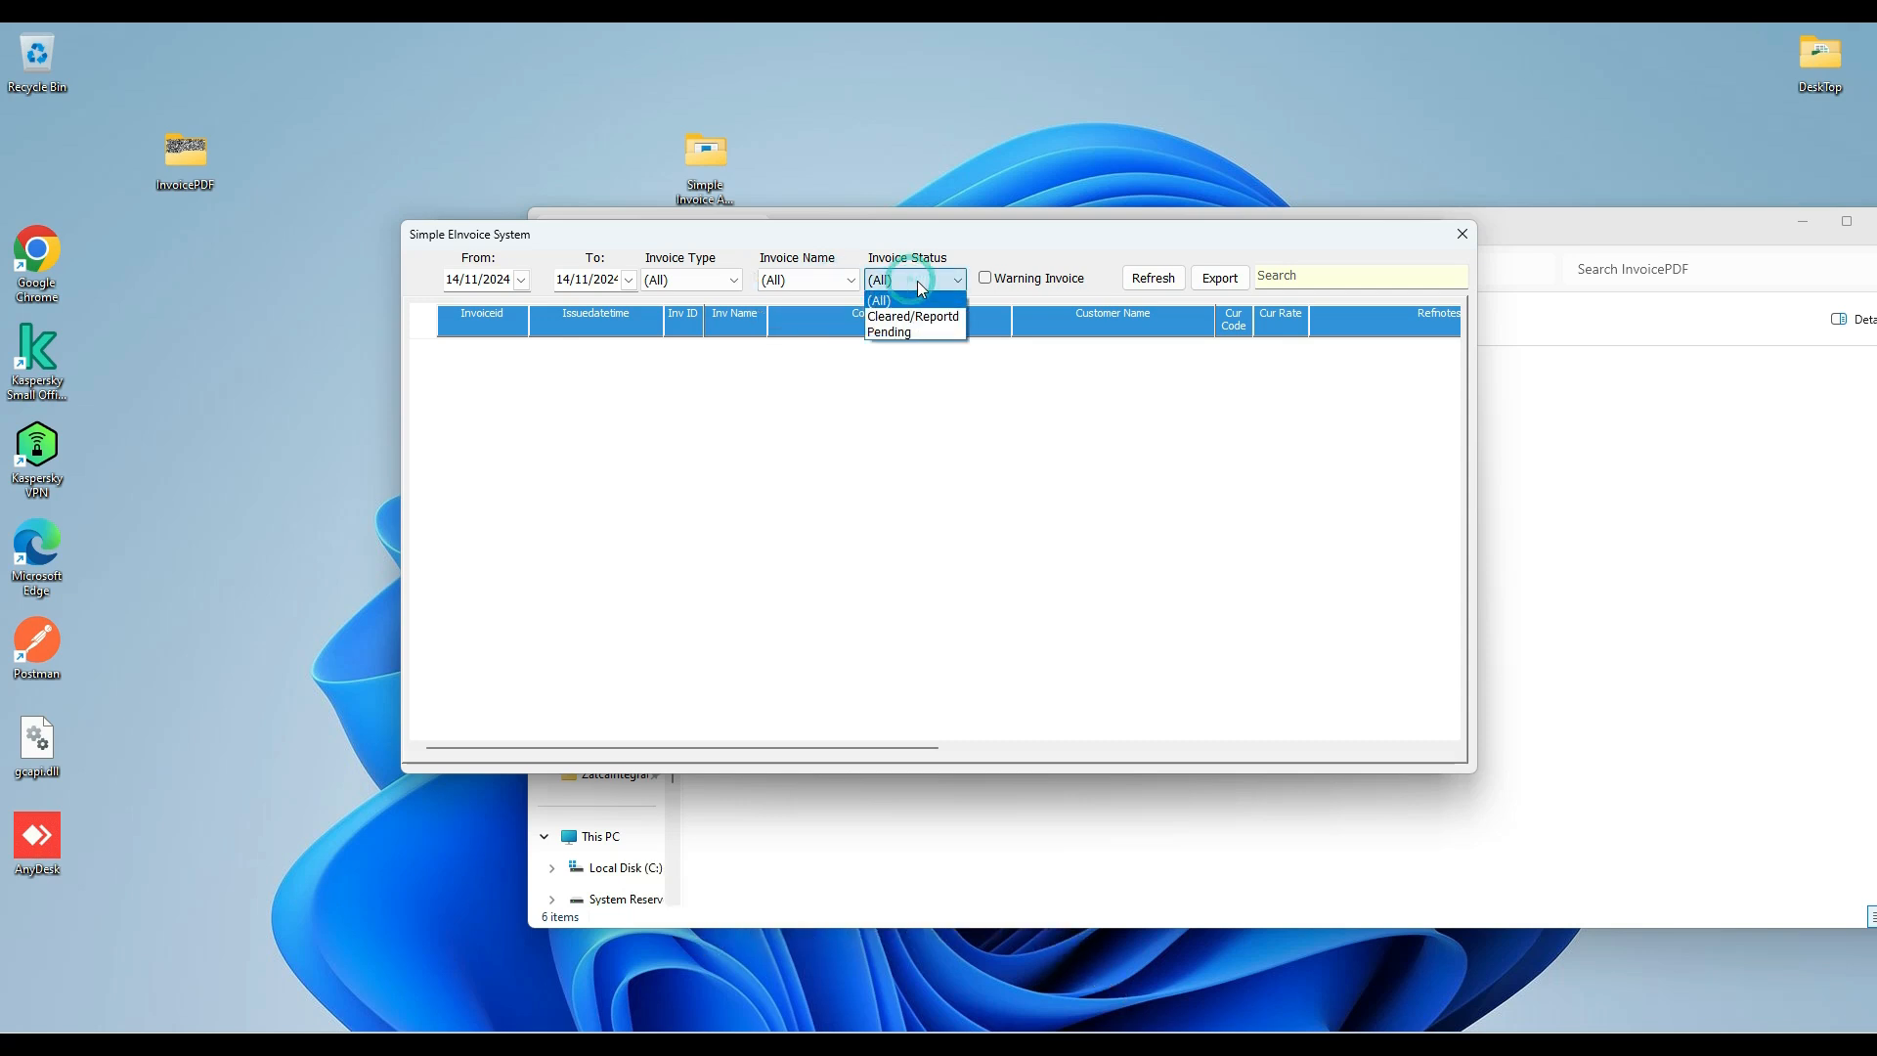
left_click(904, 333)
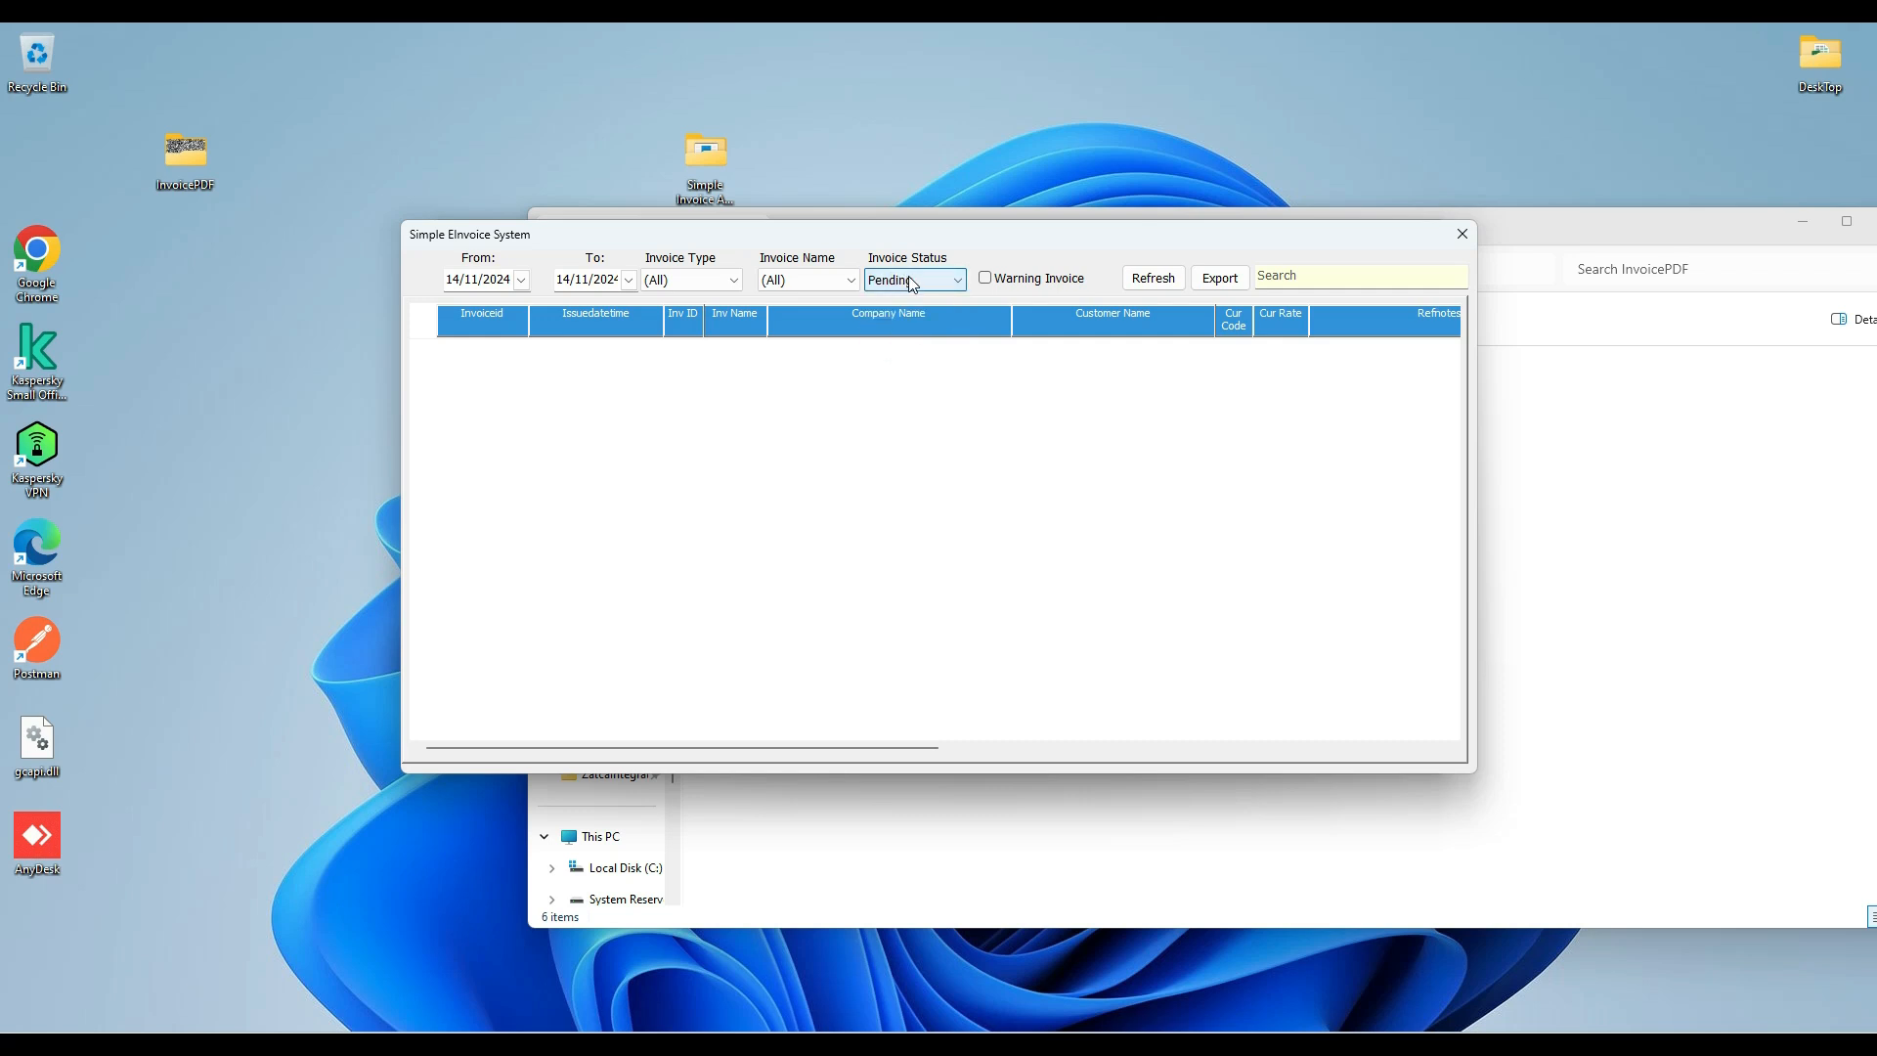
left_click(1152, 281)
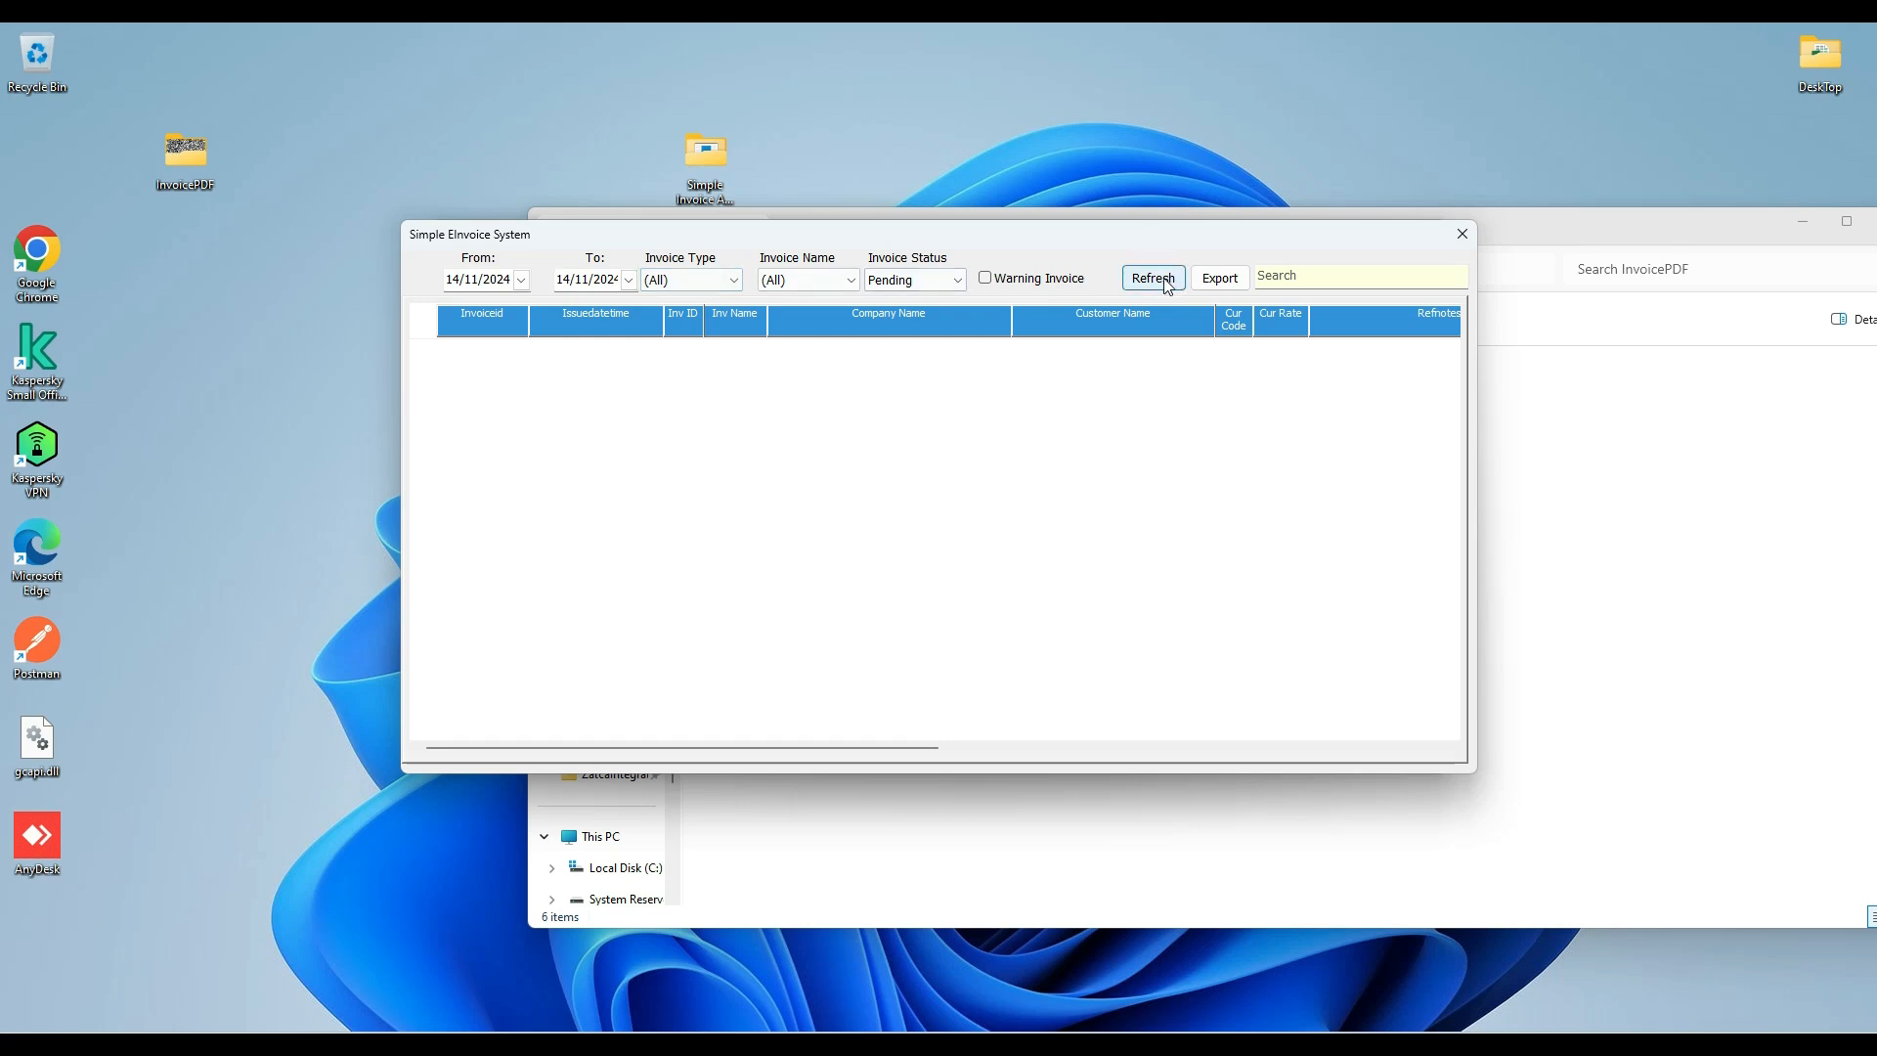
List invoices of all statuses in the summary report, review them, close the report and exit the invoicing system.
left_click(927, 284)
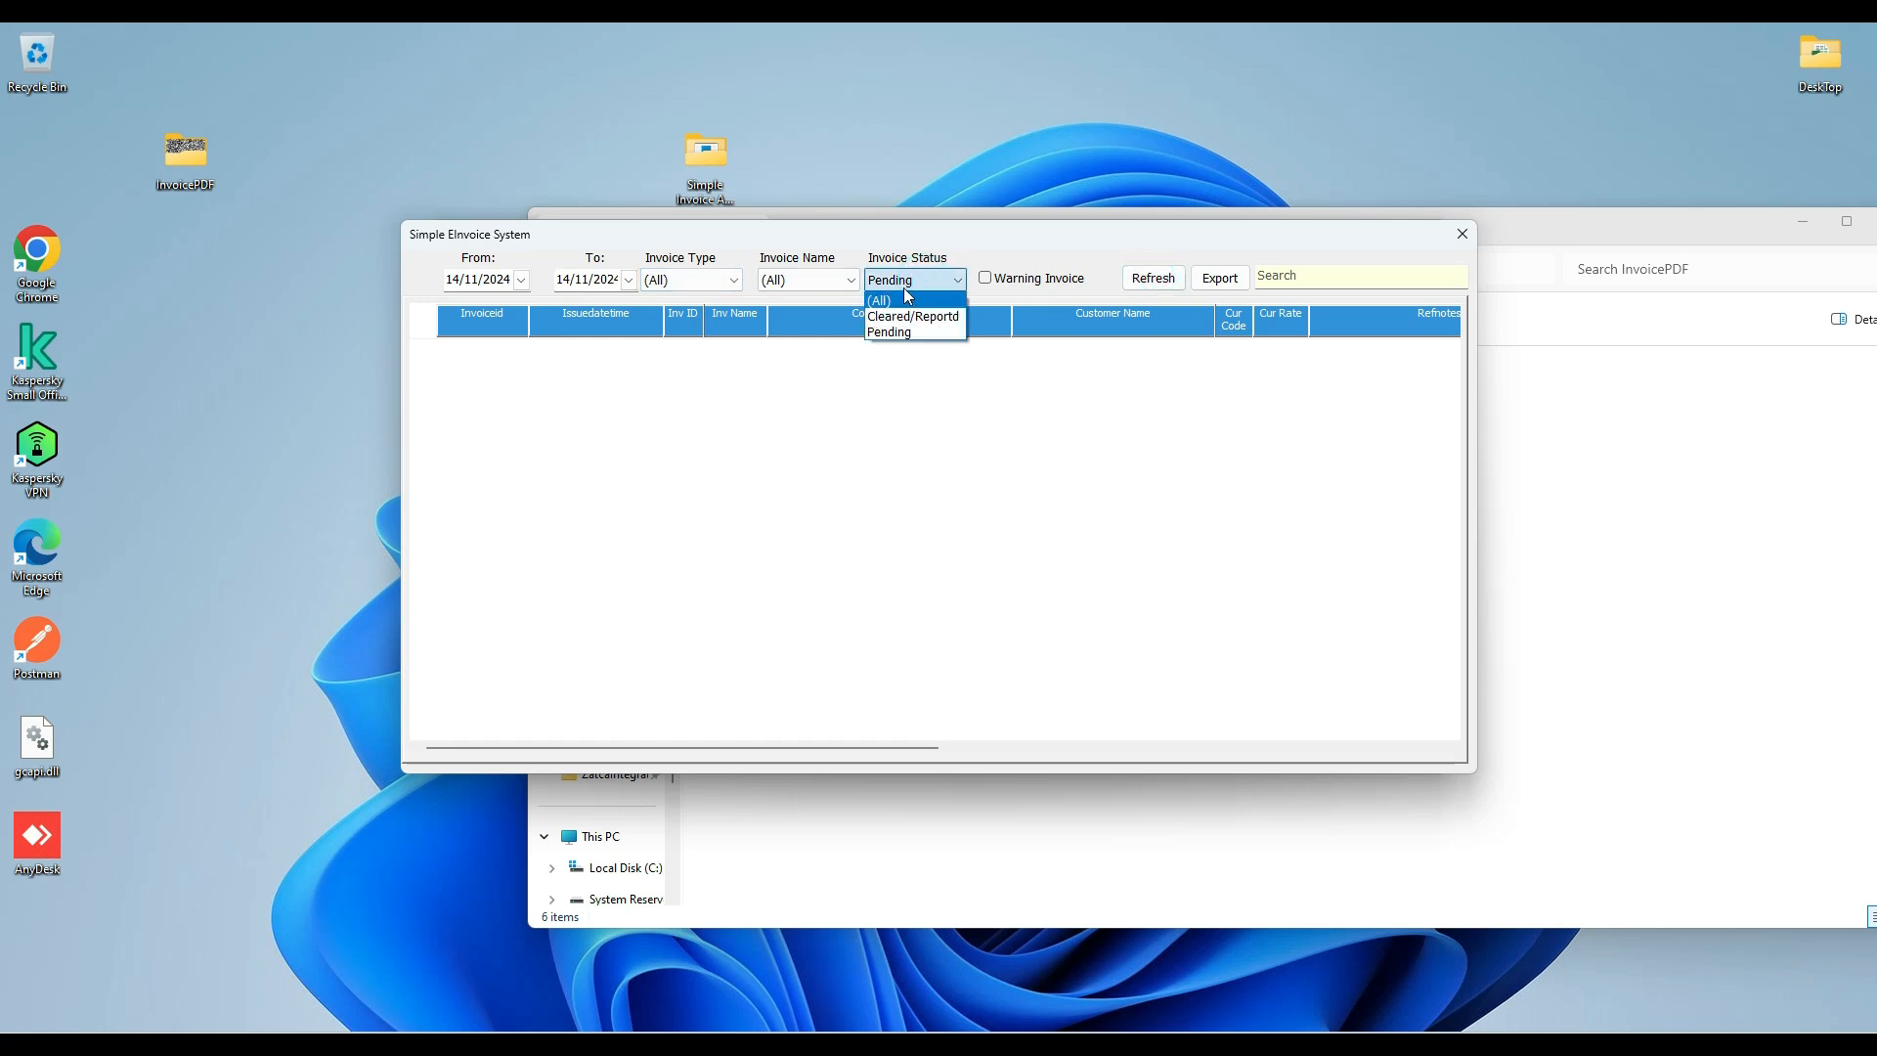
left_click(880, 301)
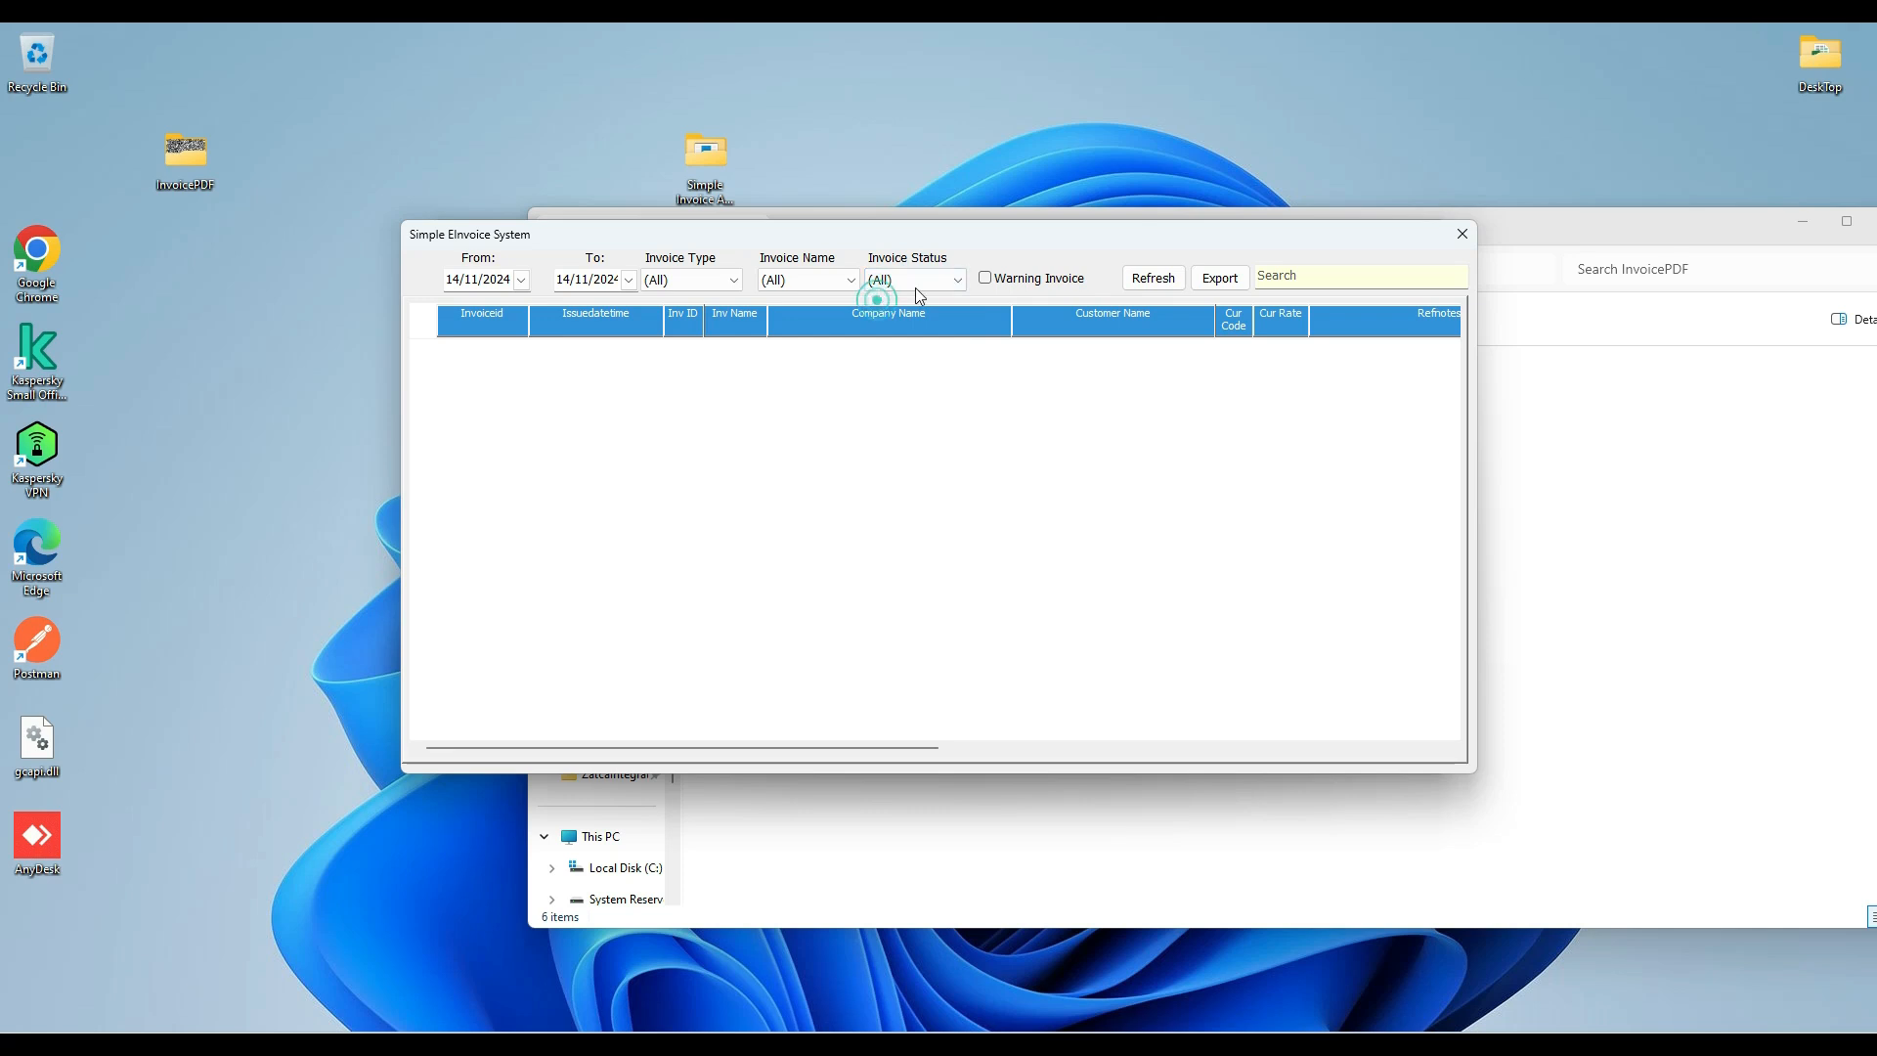
left_click(1155, 281)
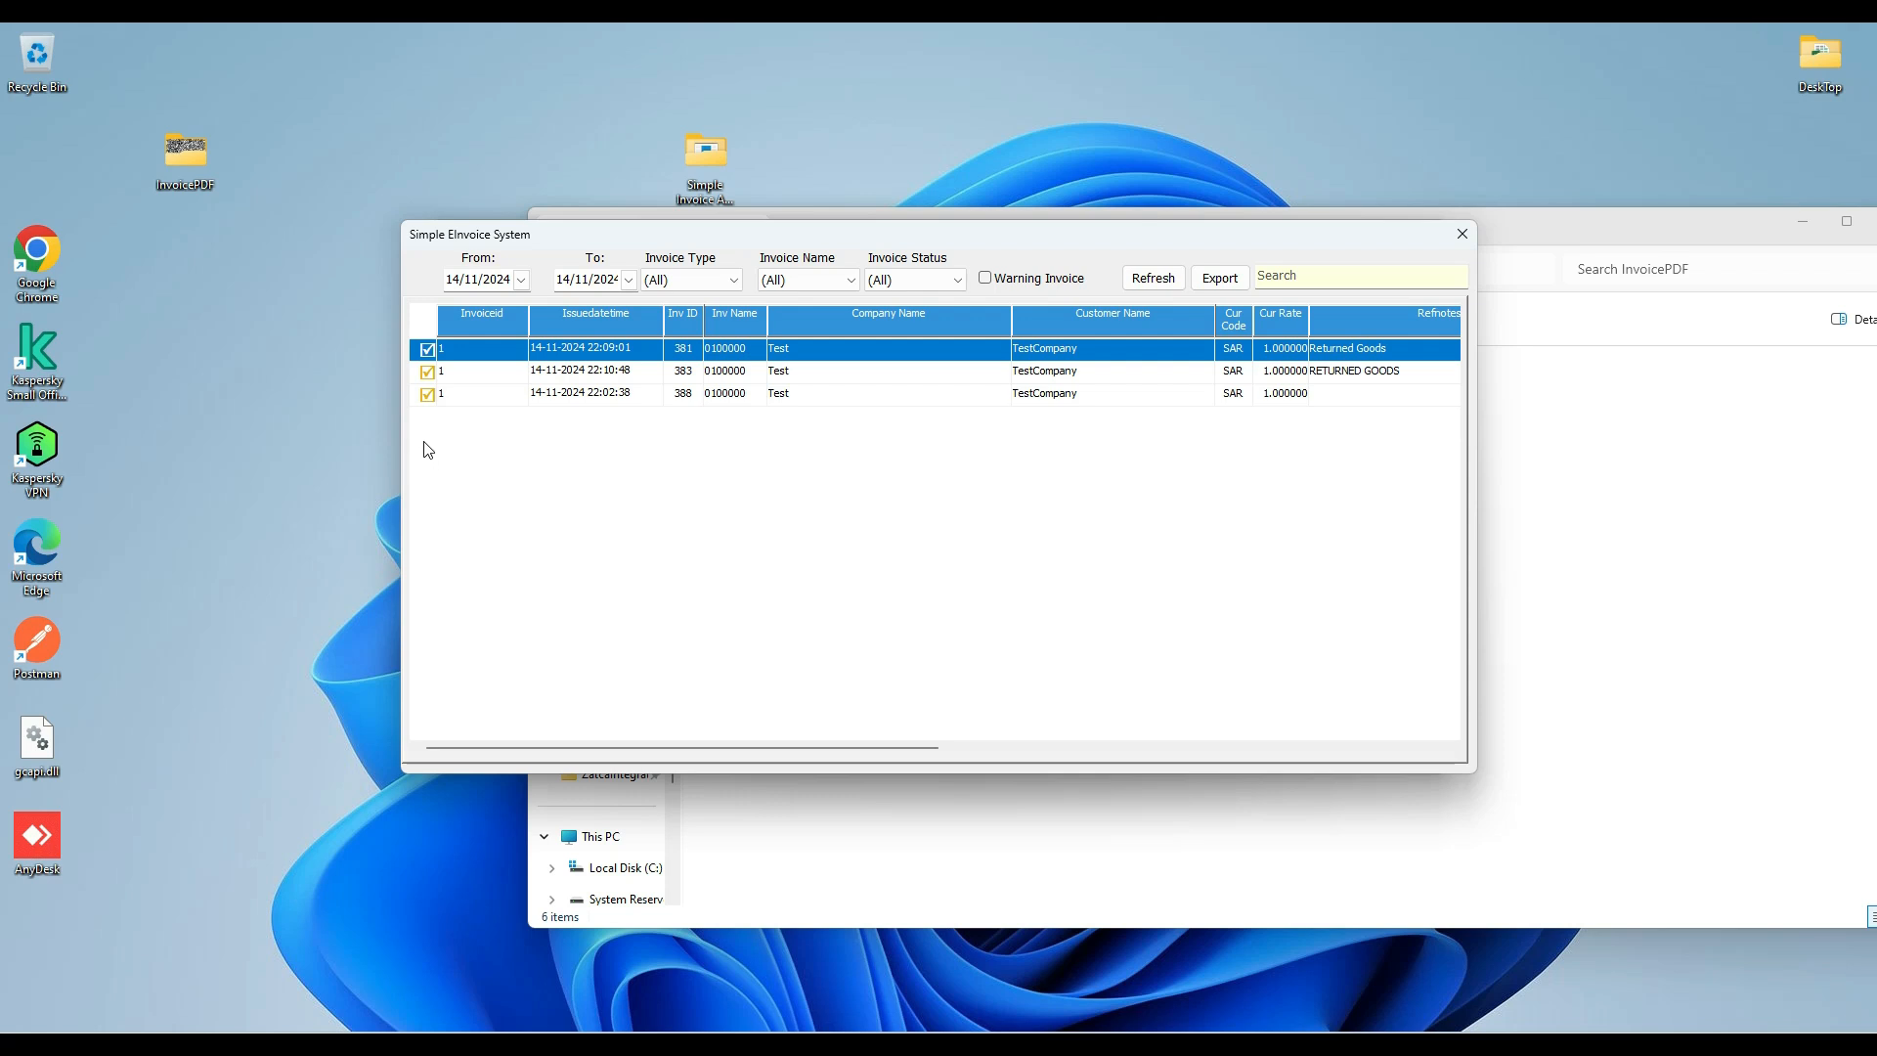
left_click(1463, 233)
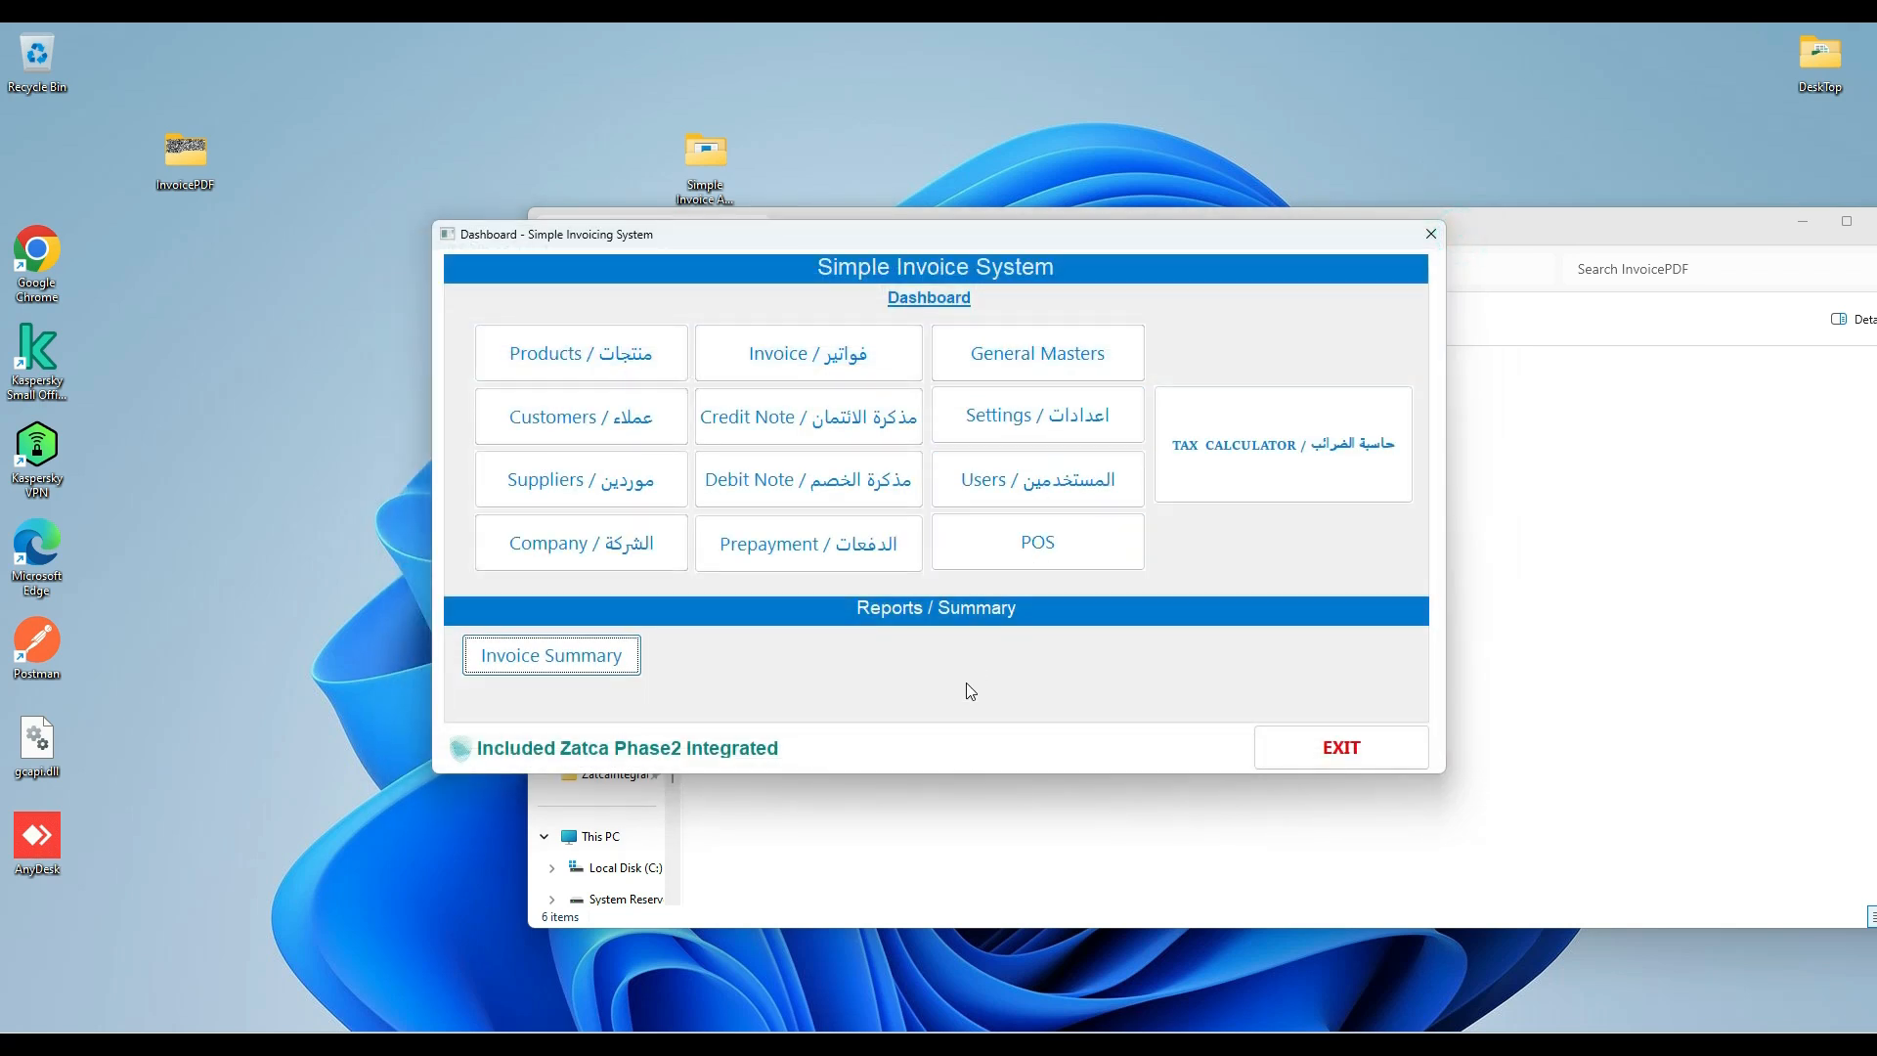
left_click(1339, 749)
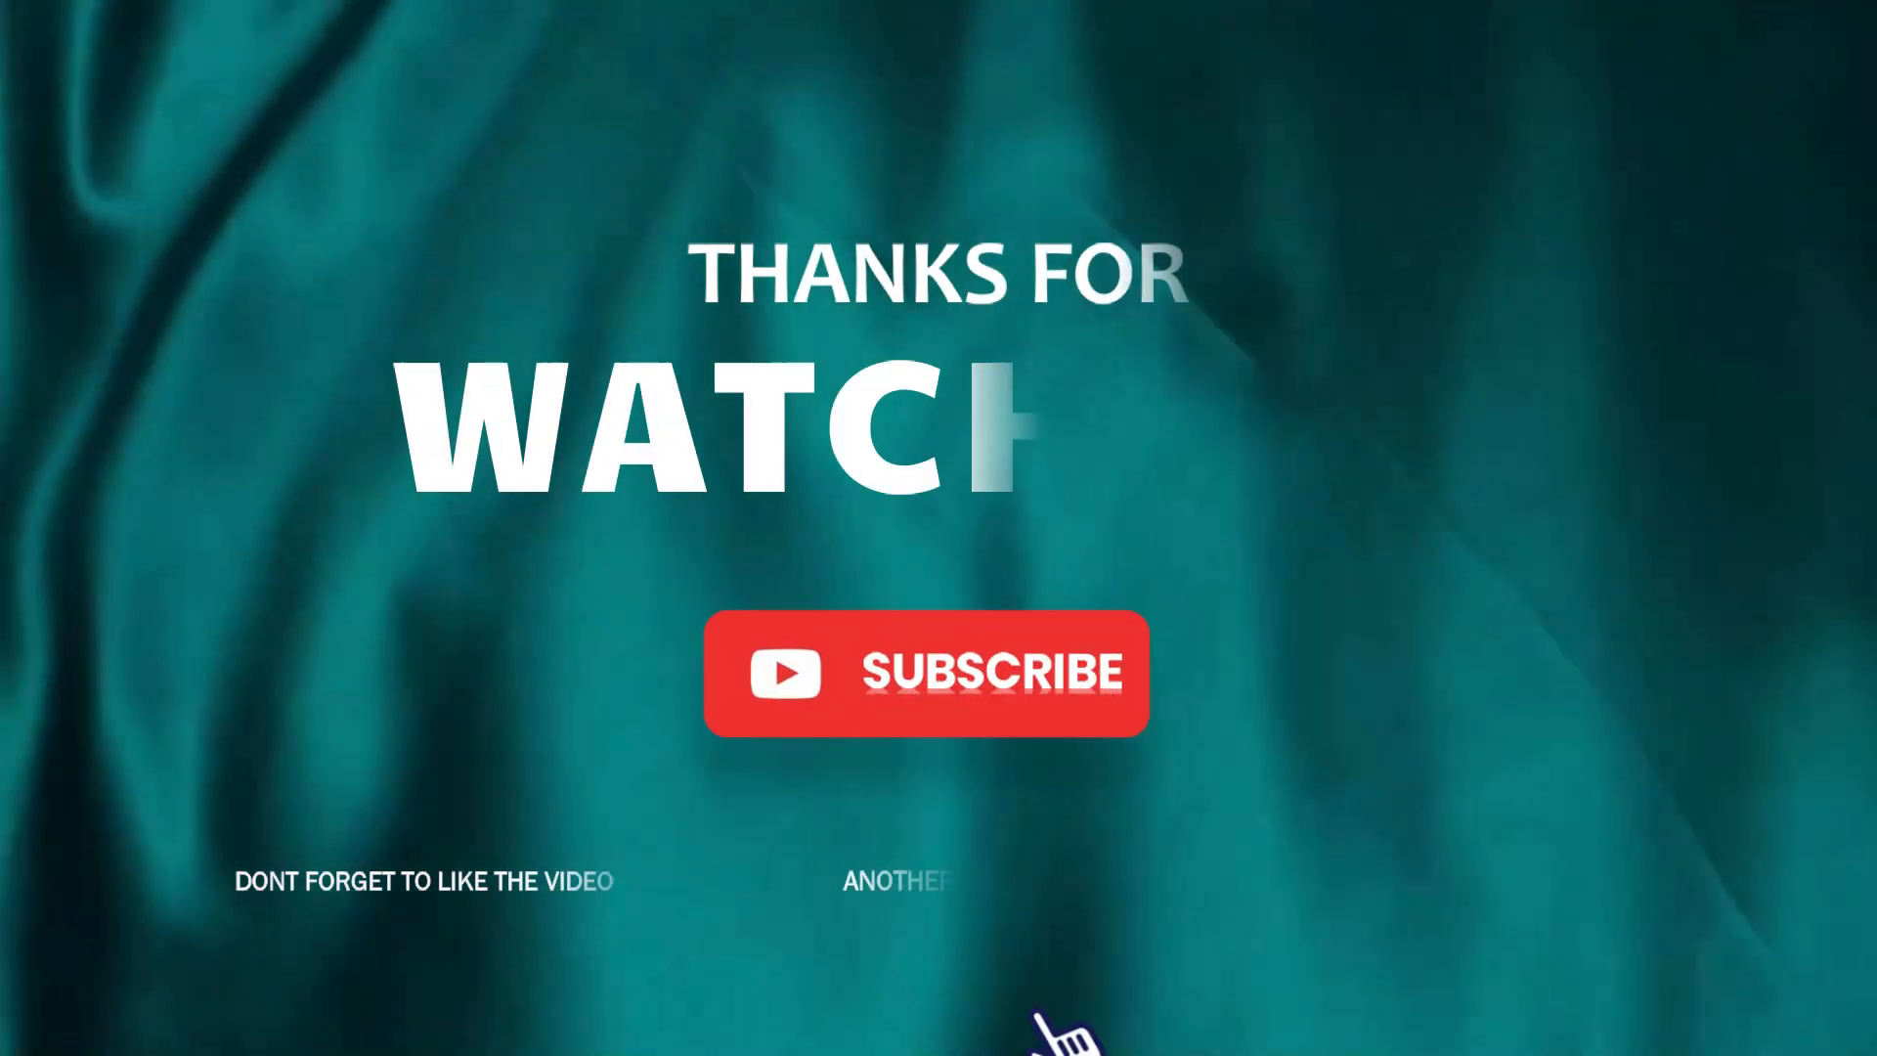